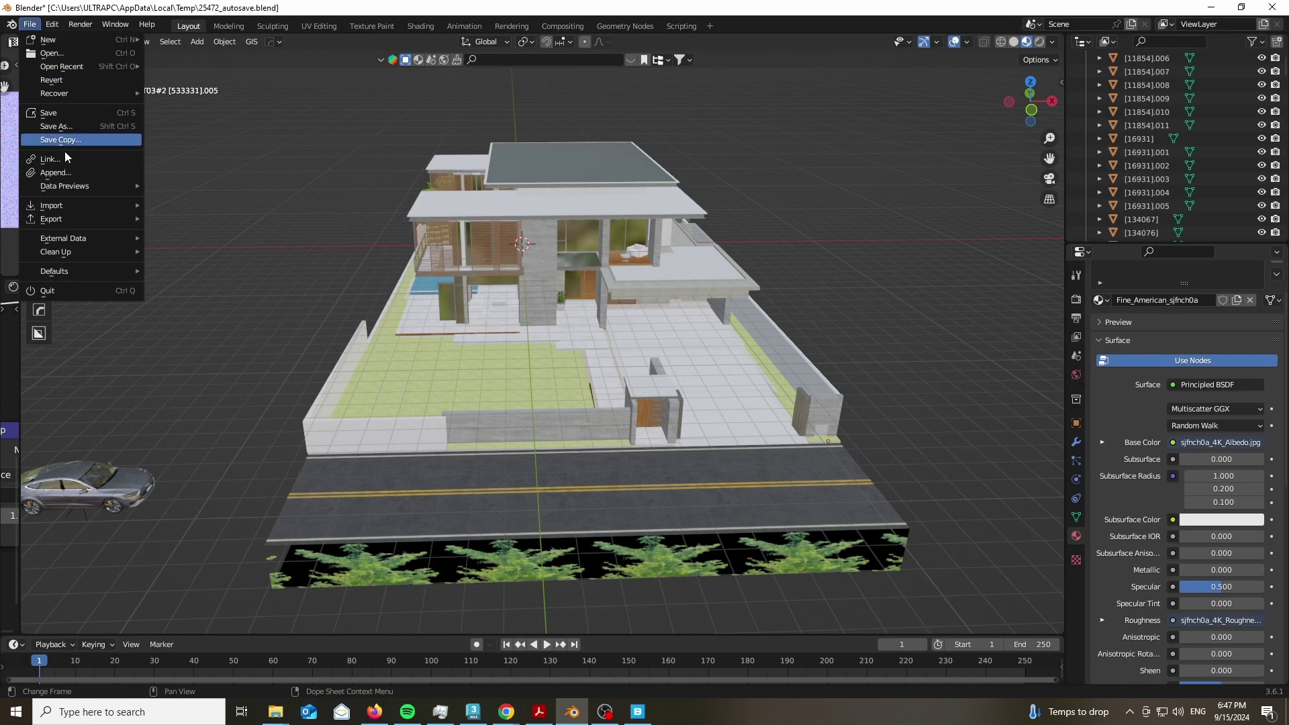
{"action": "mouse_move", "coordinate": [66, 206]}
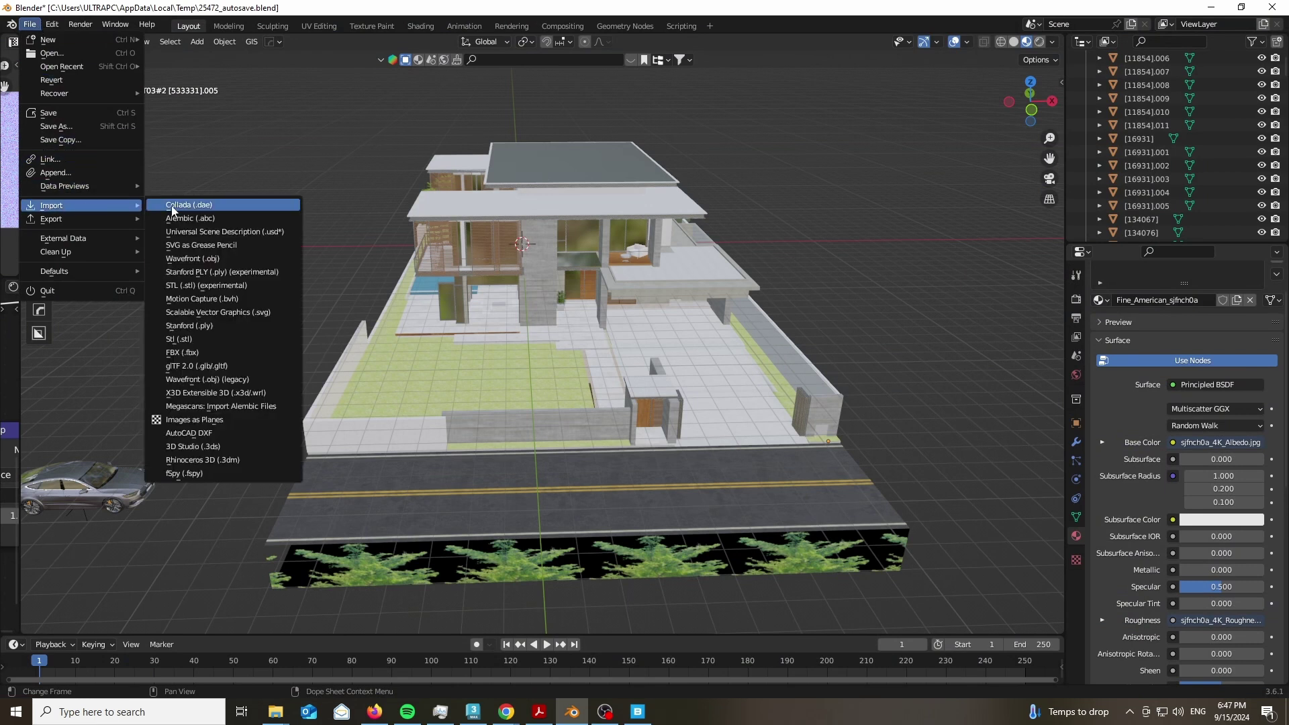
{"action": "left_click", "coordinate": [172, 207]}
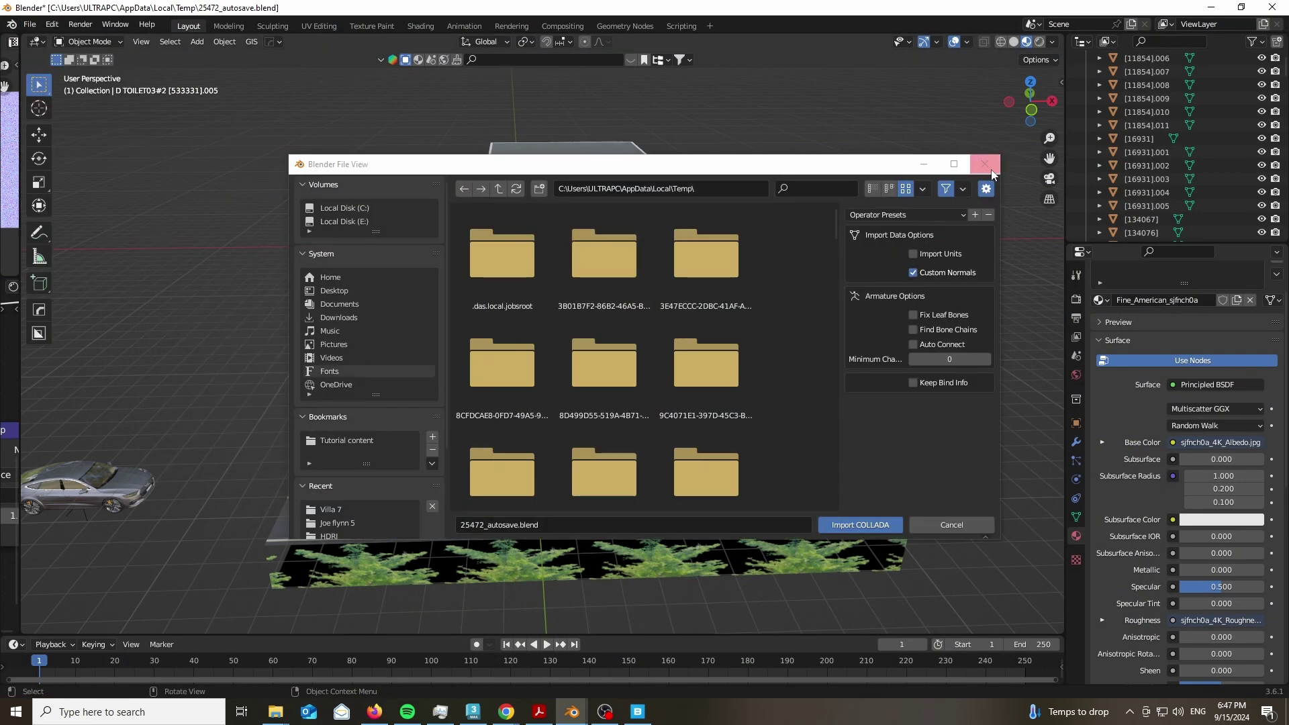
{"action": "left_click", "coordinate": [984, 165]}
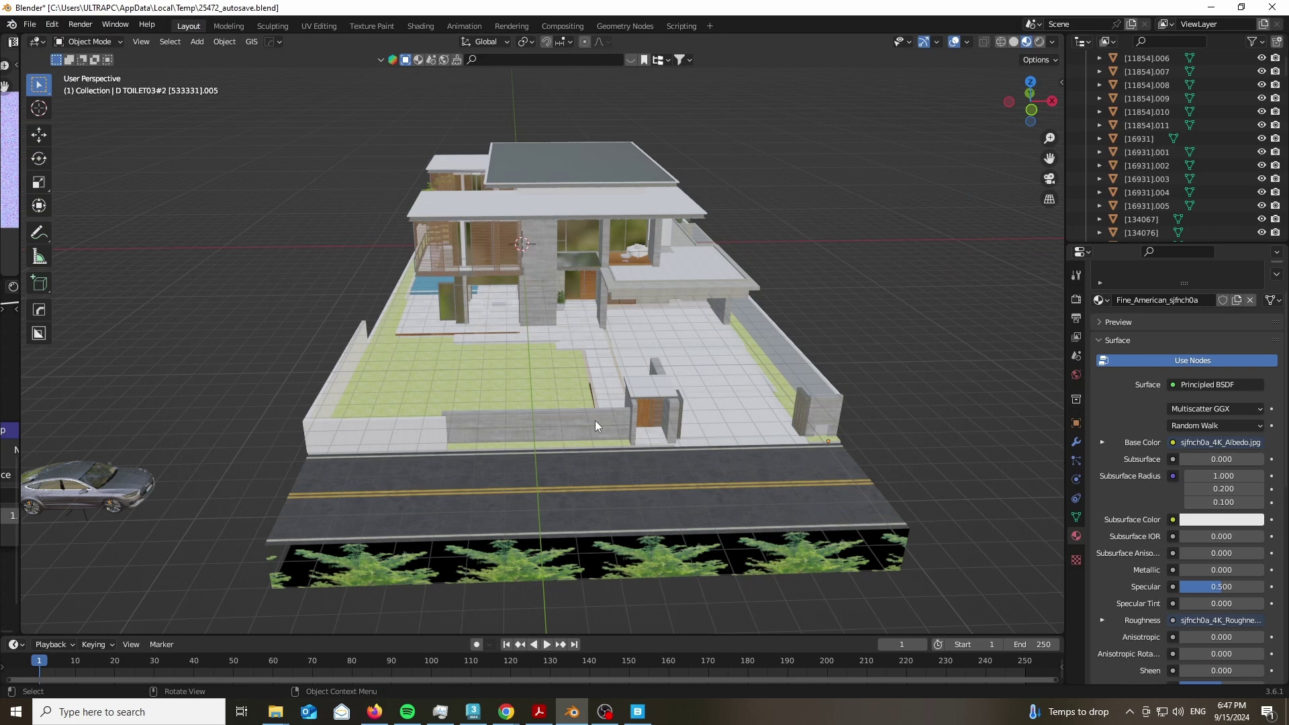
Select the concrete wall group on the house front and bring up its Select Linked options.
{"action": "scroll", "coordinate": [515, 327], "scroll_direction": "up", "scroll_amount": 5}
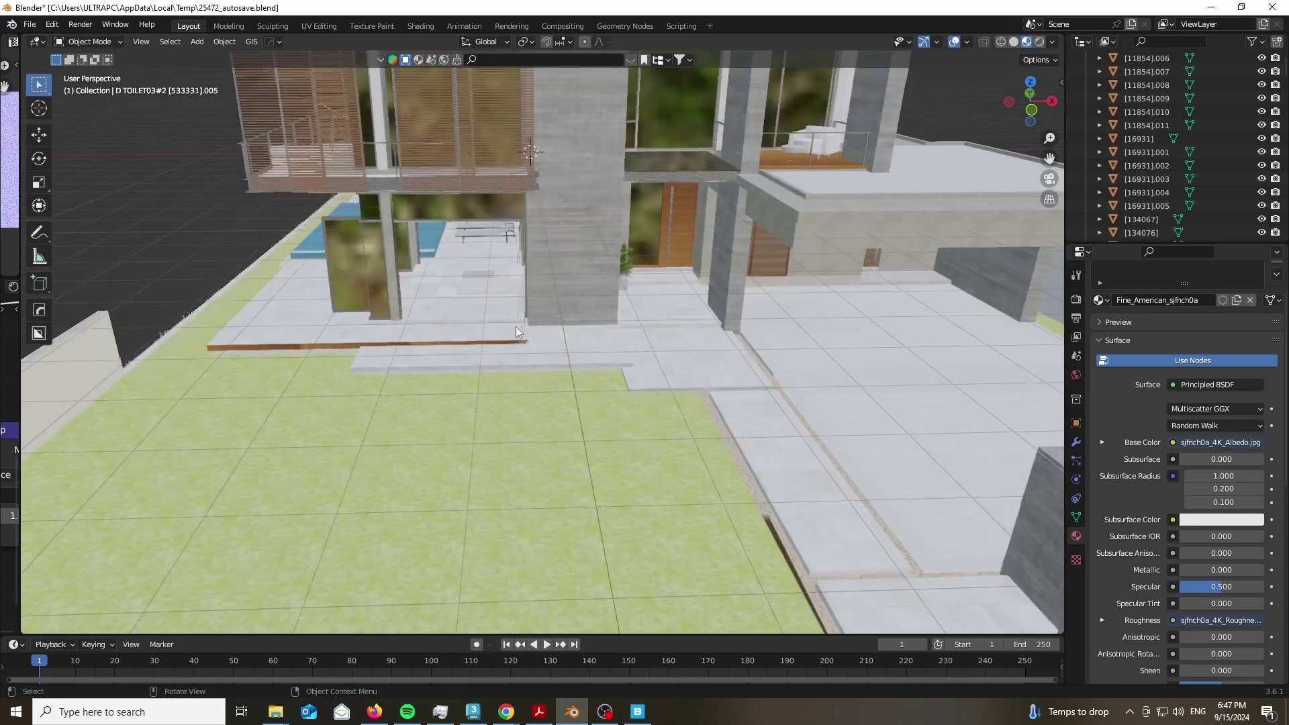
{"action": "left_click", "coordinate": [570, 253]}
{"action": "scroll", "coordinate": [571, 259], "scroll_direction": "down", "scroll_amount": 4}
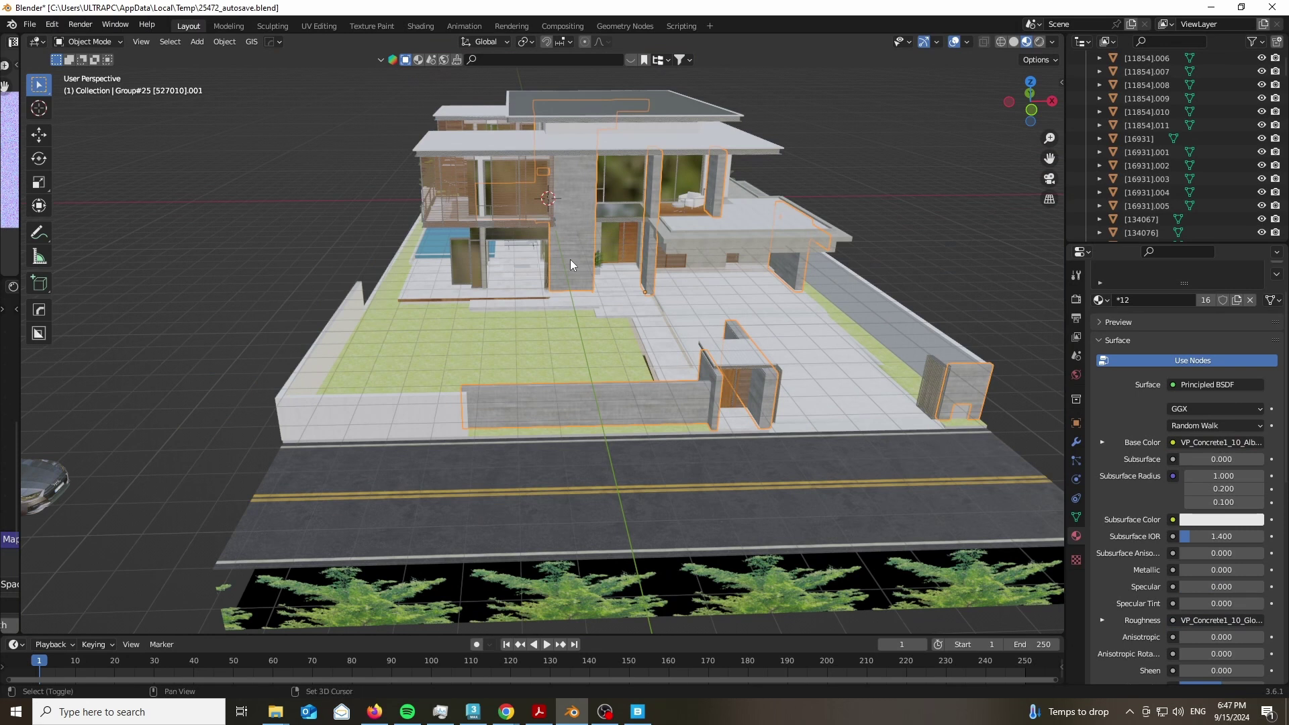
{"action": "key", "text": "shift+l"}
Enable the Screencast Keys display for the 3D viewport and hide the sidebar again.
{"action": "key", "text": "n"}
{"action": "scroll", "coordinate": [1057, 430], "scroll_direction": "down", "scroll_amount": 10}
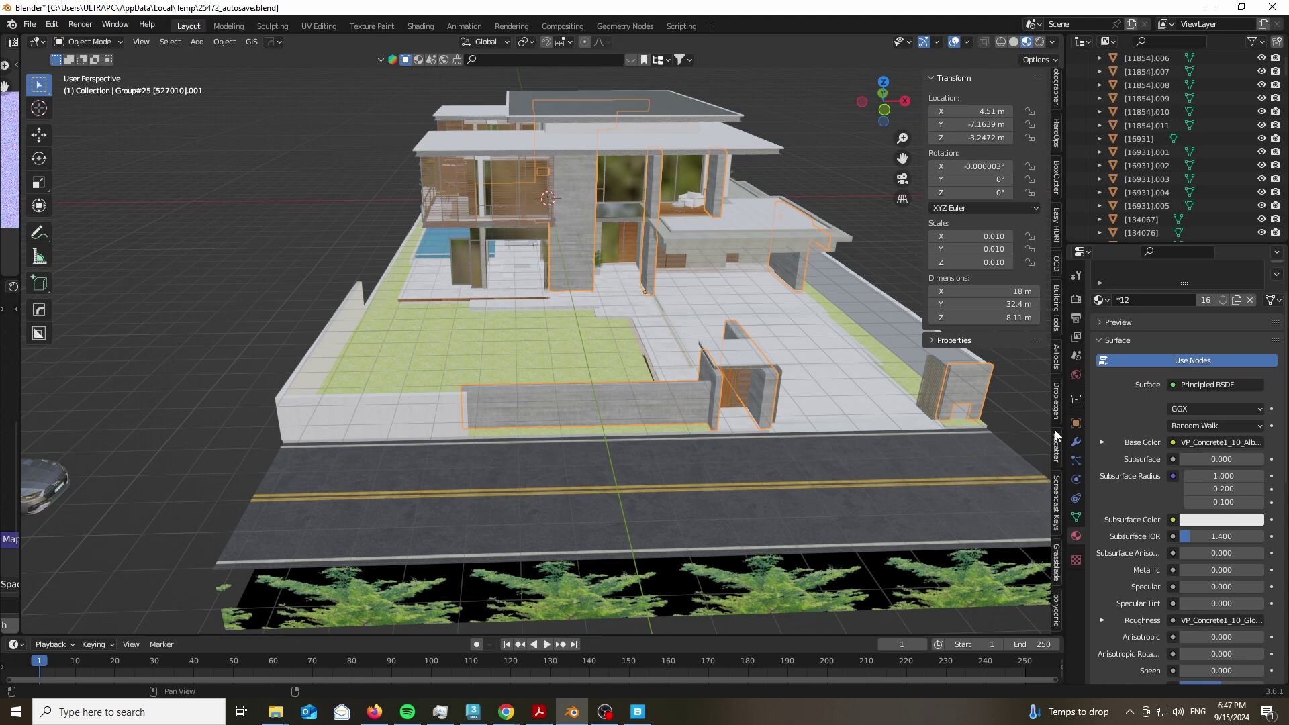
{"action": "left_click", "coordinate": [1057, 503]}
{"action": "left_click", "coordinate": [943, 81]}
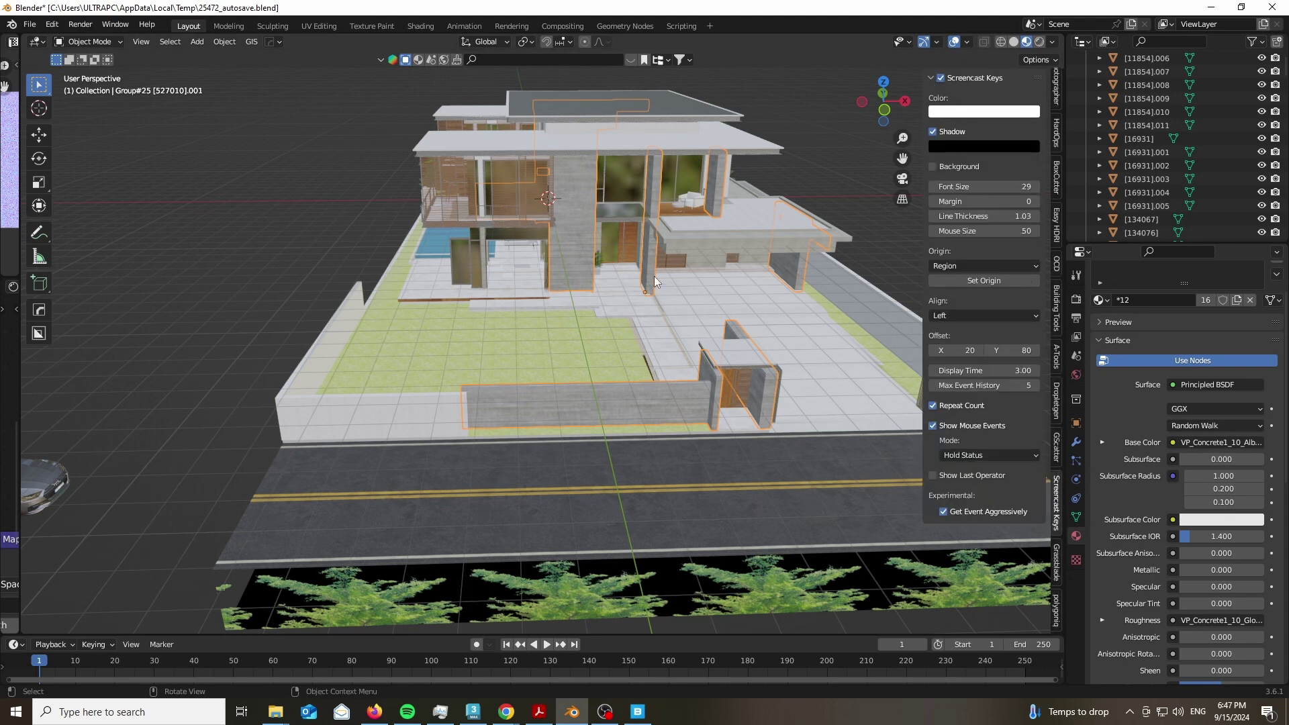
{"action": "key", "text": "n"}
Review the Select Linked criteria available for the selected concrete walls.
{"action": "key", "text": "shift+l"}
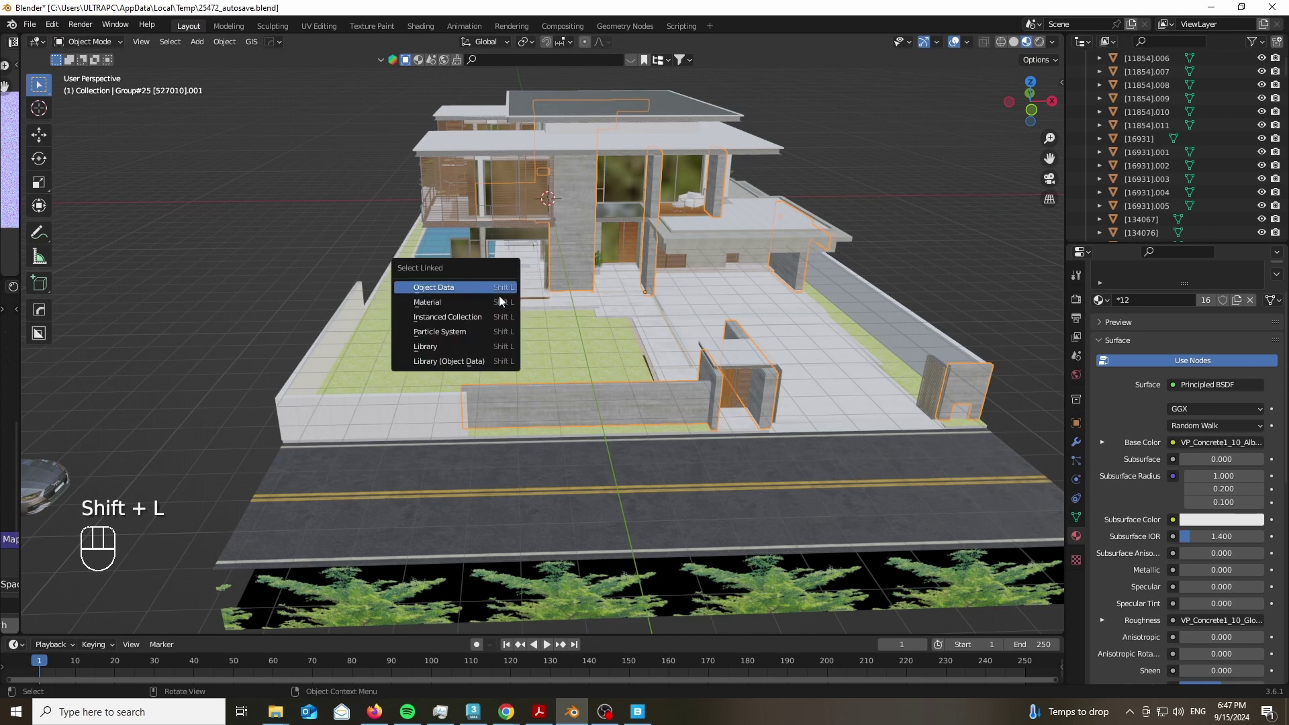
{"action": "left_click", "coordinate": [494, 286]}
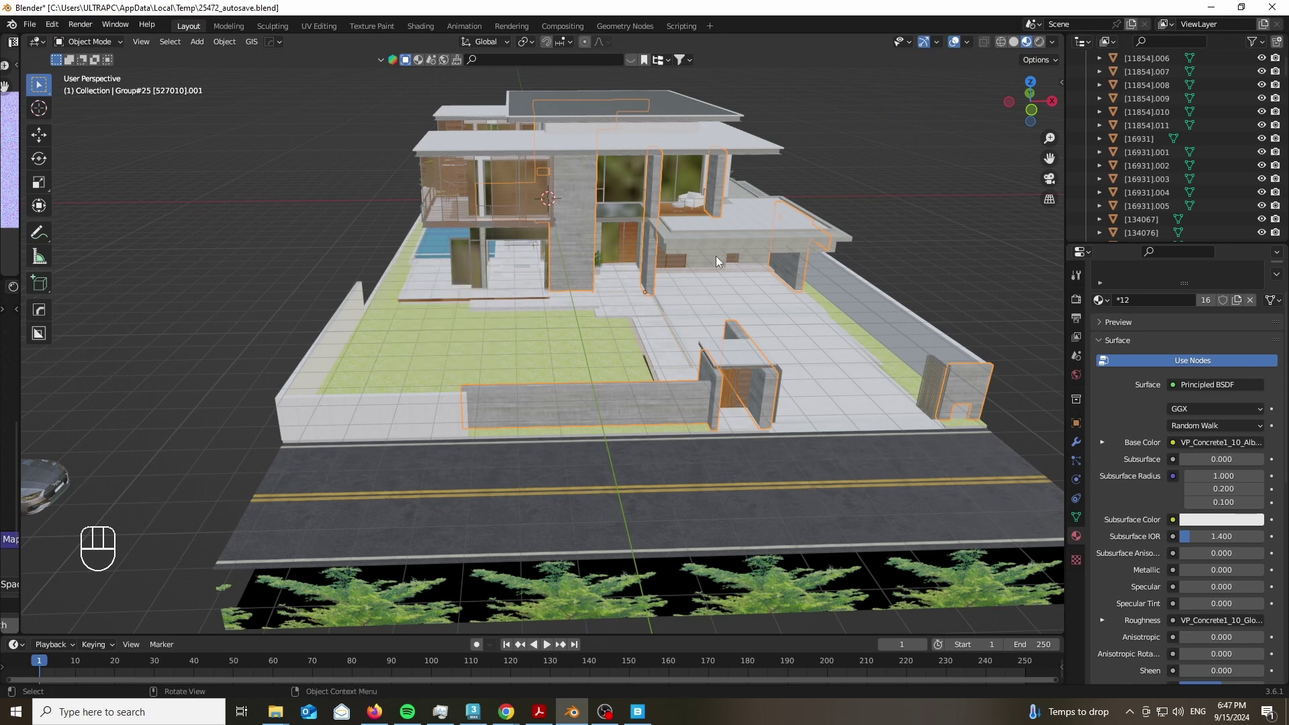
Select the whole house without the car and bring up the separate-by-material option for all its geometry in Edit Mode.
{"action": "scroll", "coordinate": [569, 192], "scroll_direction": "down", "scroll_amount": 5}
{"action": "left_click_drag", "start_coordinate": [453, 143], "coordinate": [900, 545]}
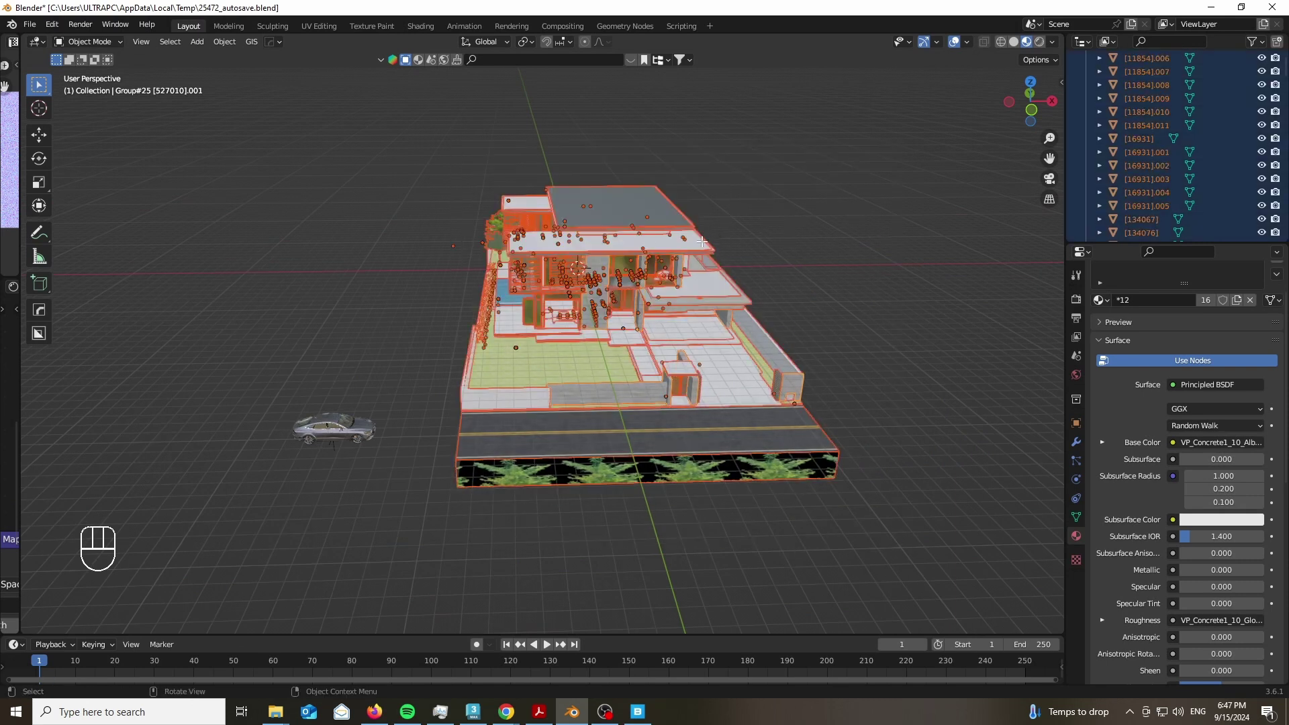
{"action": "key", "text": "Tab"}
{"action": "key", "text": "a"}
{"action": "scroll", "coordinate": [669, 313], "scroll_direction": "up", "scroll_amount": 5}
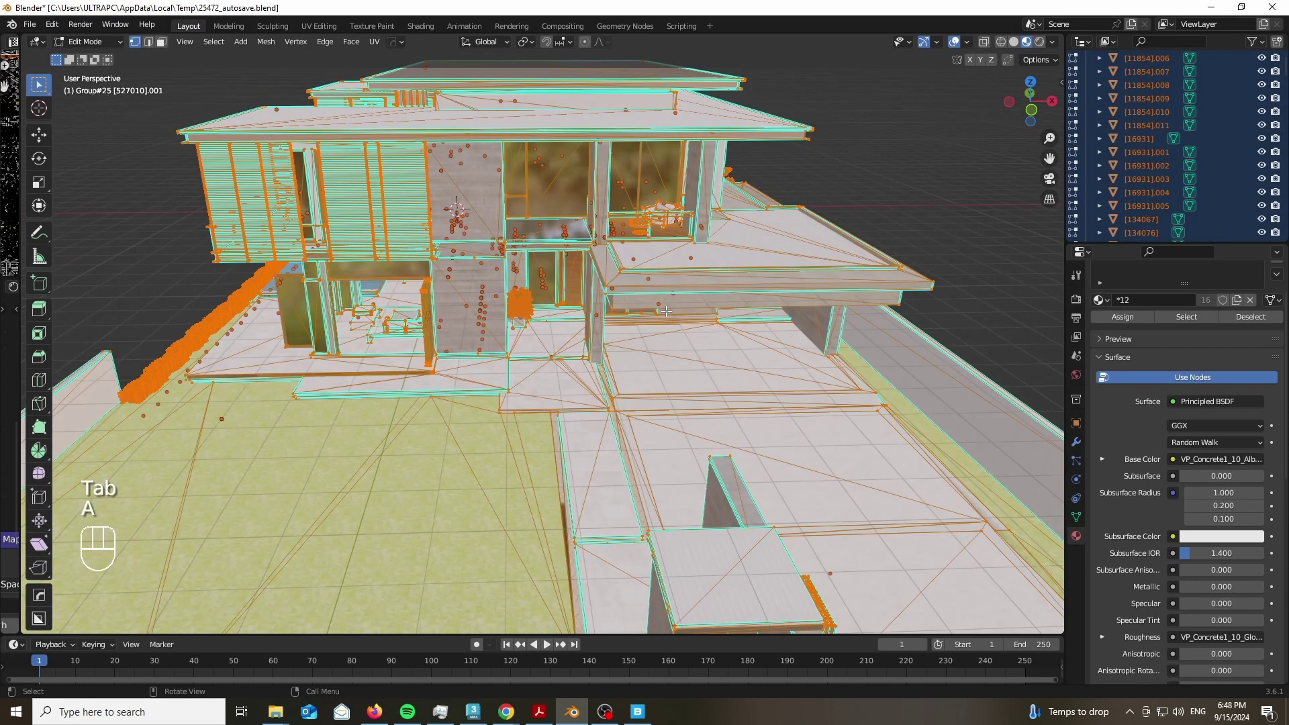
{"action": "key", "text": "p"}
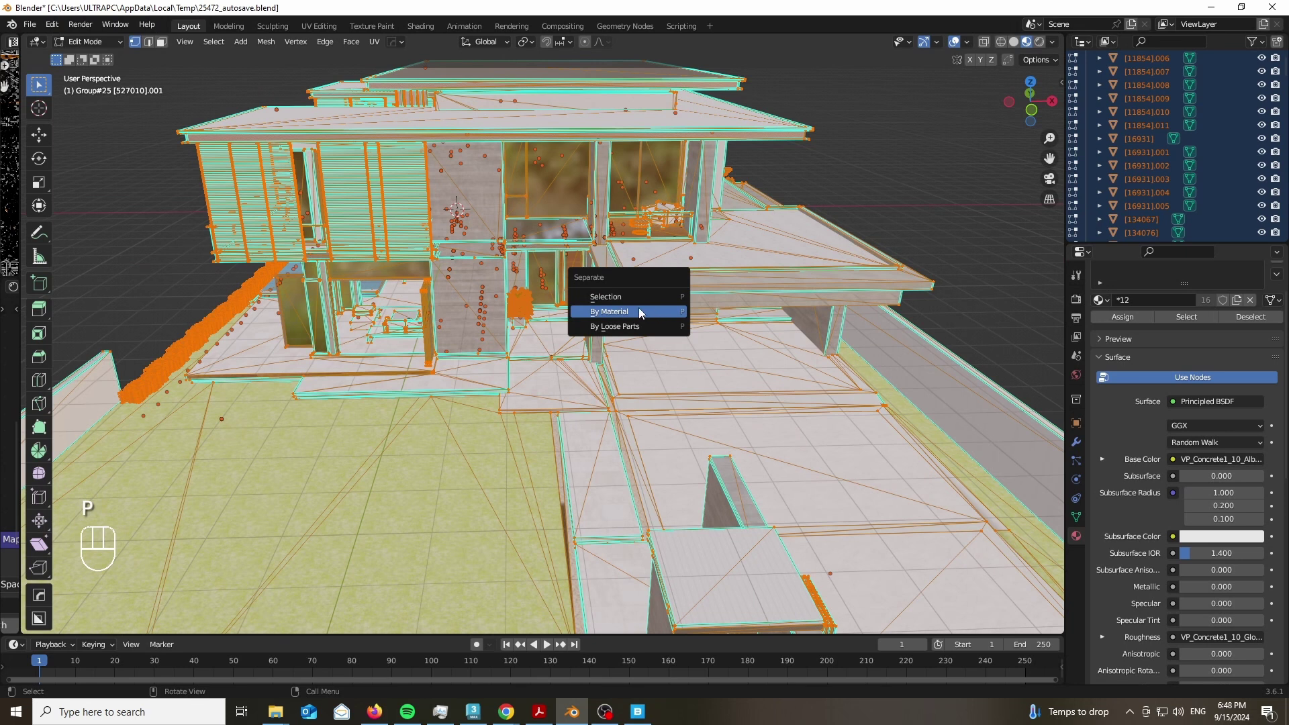
{"action": "key", "text": "Tab"}
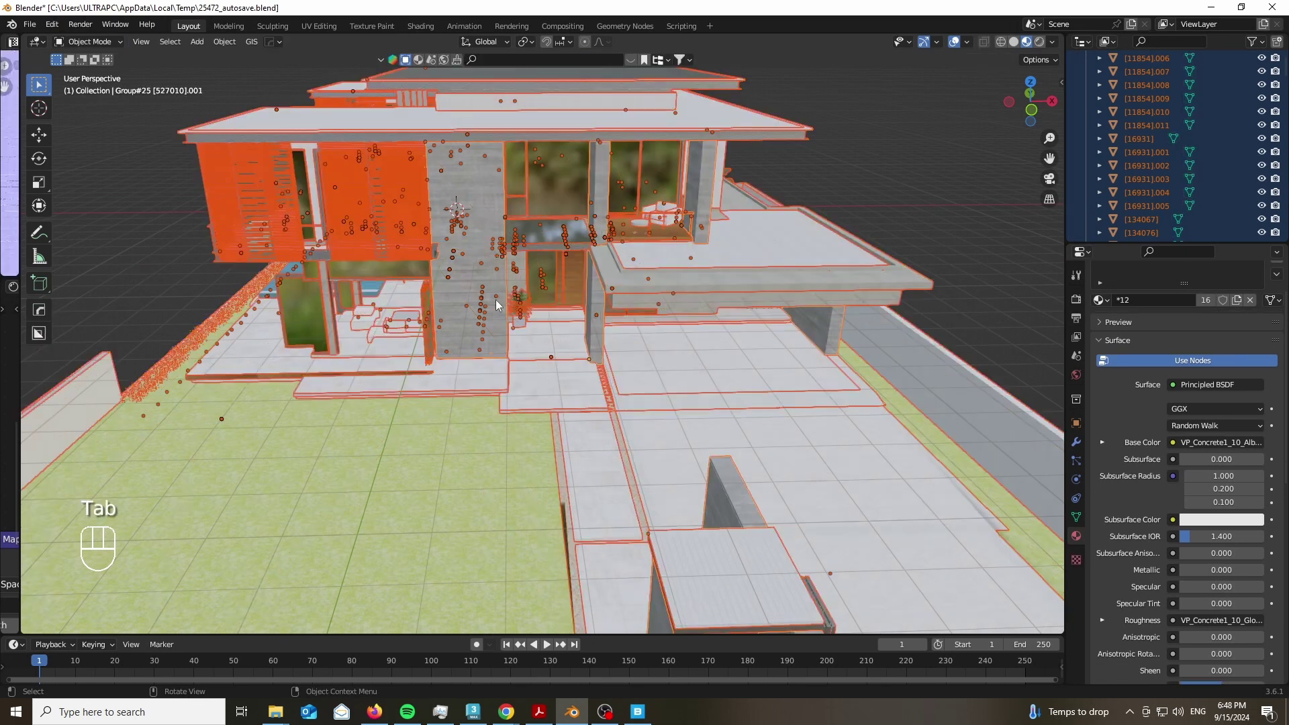
Select everything linked to the concrete wall by material and try to join it into one object.
{"action": "key", "text": "ctrl+space"}
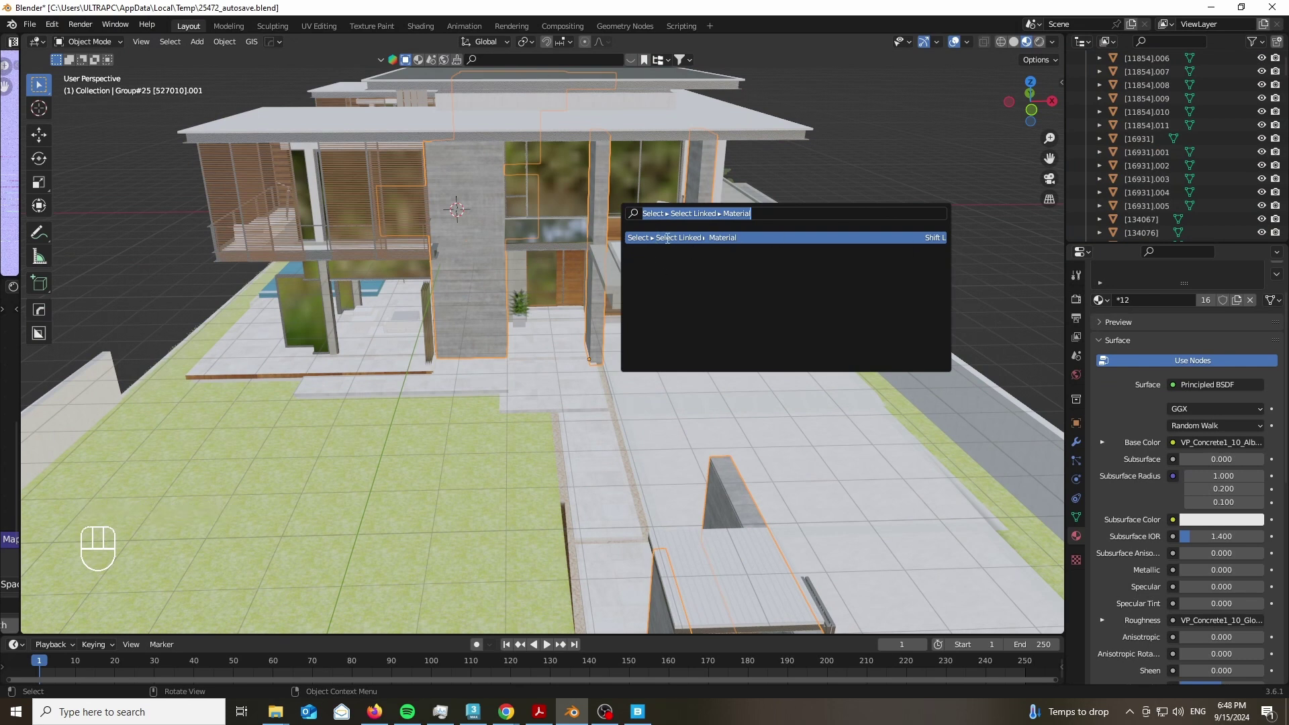
{"action": "left_click", "coordinate": [748, 237]}
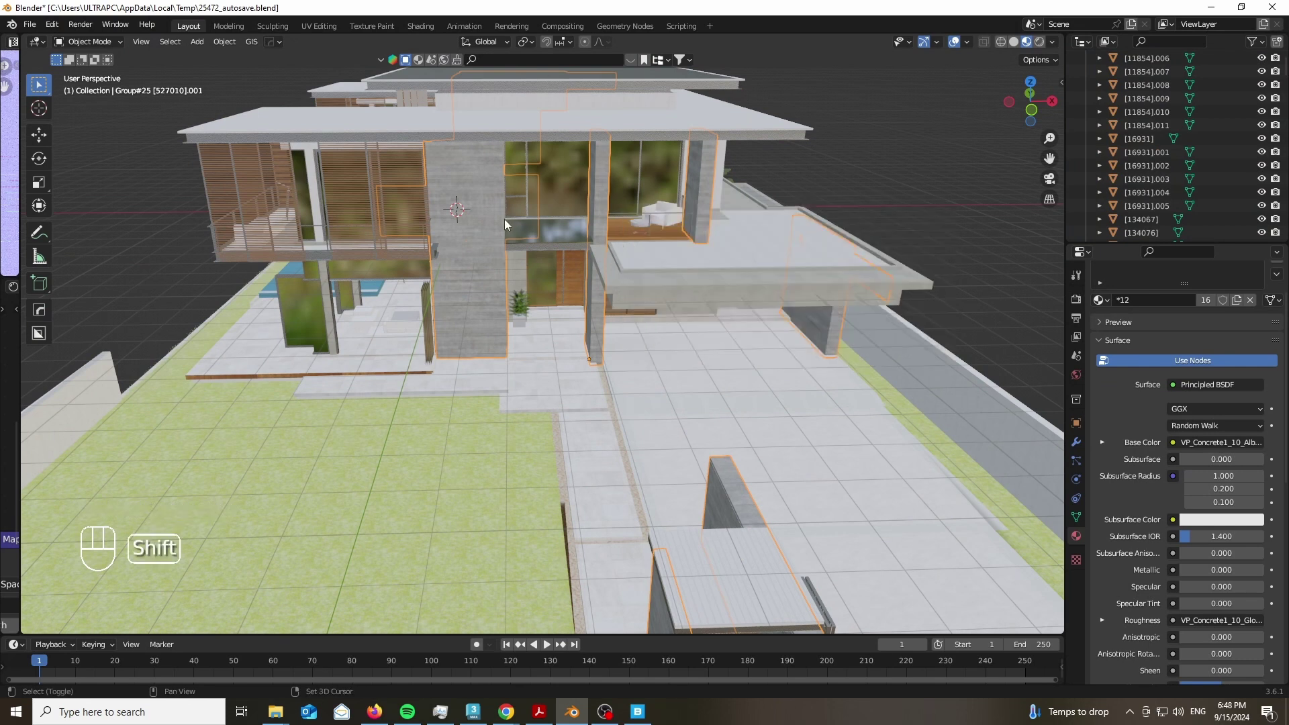
{"action": "key", "text": "shift+l"}
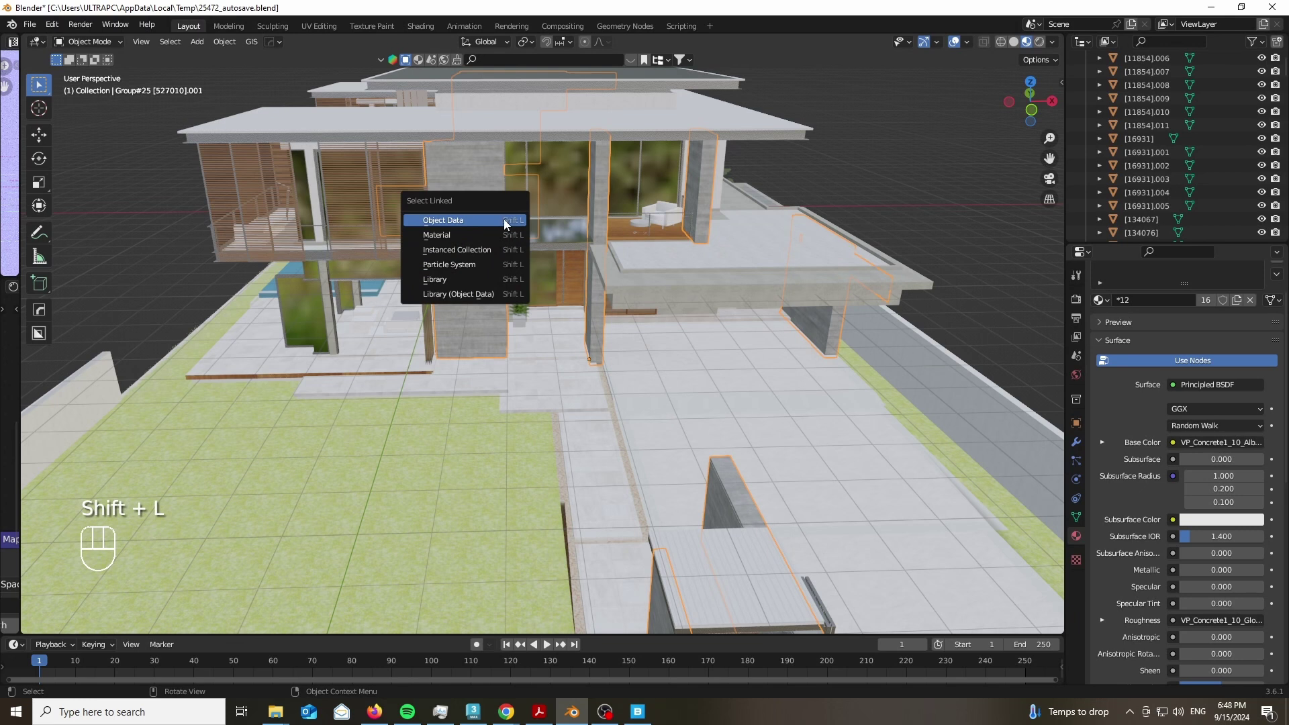
{"action": "left_click", "coordinate": [449, 250]}
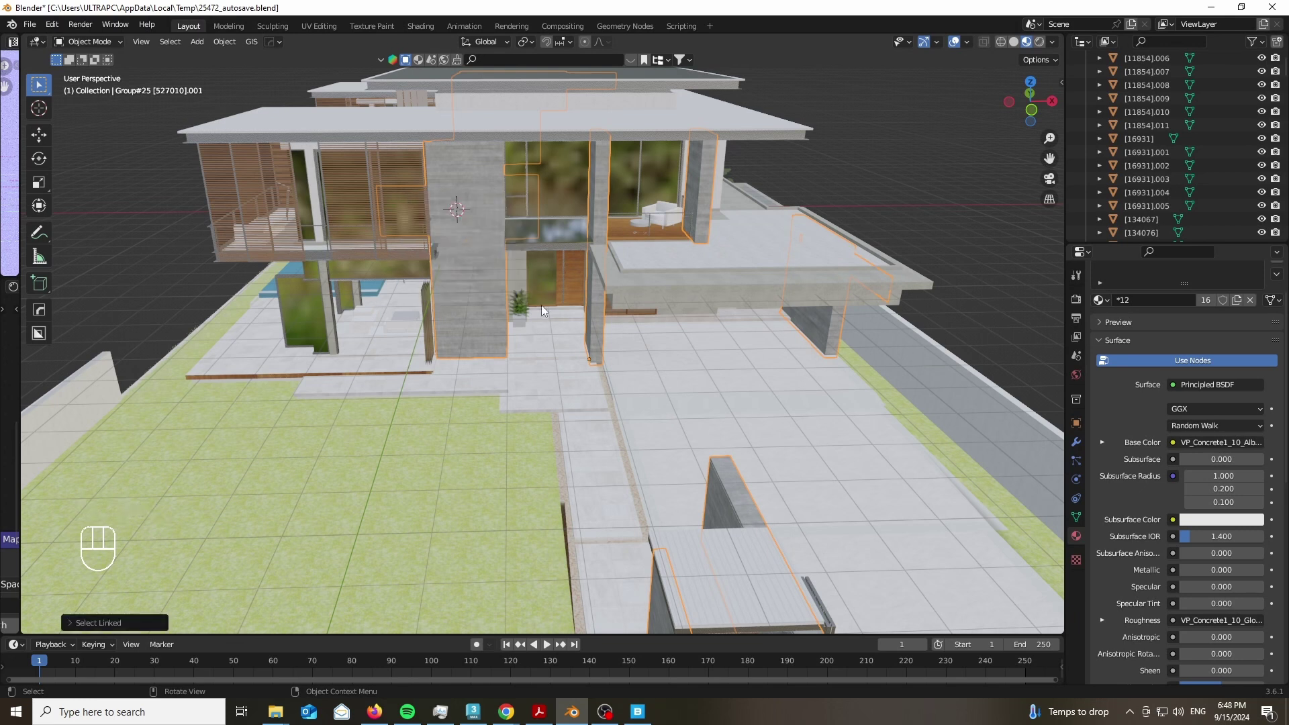
{"action": "key", "text": "ctrl+j"}
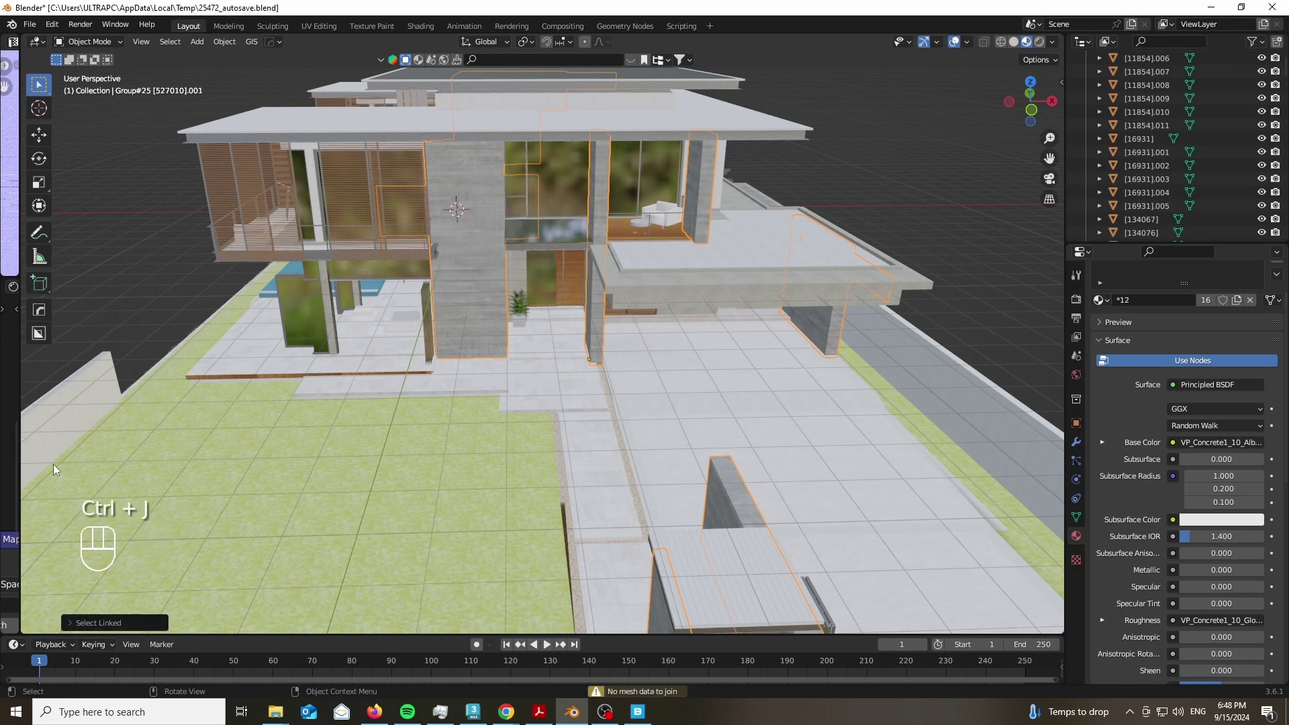
Inspect the house's roofs and the board-formed concrete texture on the front wall up close.
{"action": "scroll", "coordinate": [581, 316], "scroll_direction": "down", "scroll_amount": 5}
{"action": "left_click", "coordinate": [784, 190]}
{"action": "scroll", "coordinate": [586, 197], "scroll_direction": "up", "scroll_amount": 6}
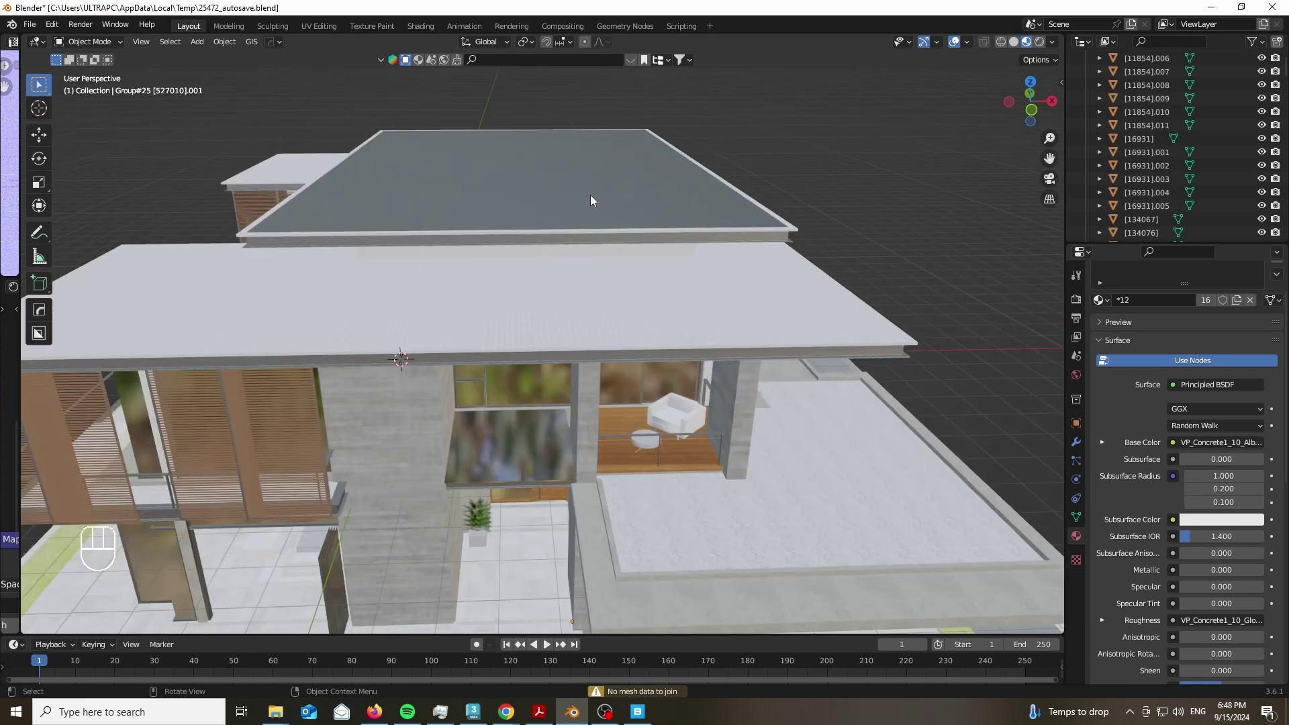
{"action": "scroll", "coordinate": [553, 195], "scroll_direction": "down", "scroll_amount": 5}
{"action": "scroll", "coordinate": [553, 289], "scroll_direction": "up", "scroll_amount": 8}
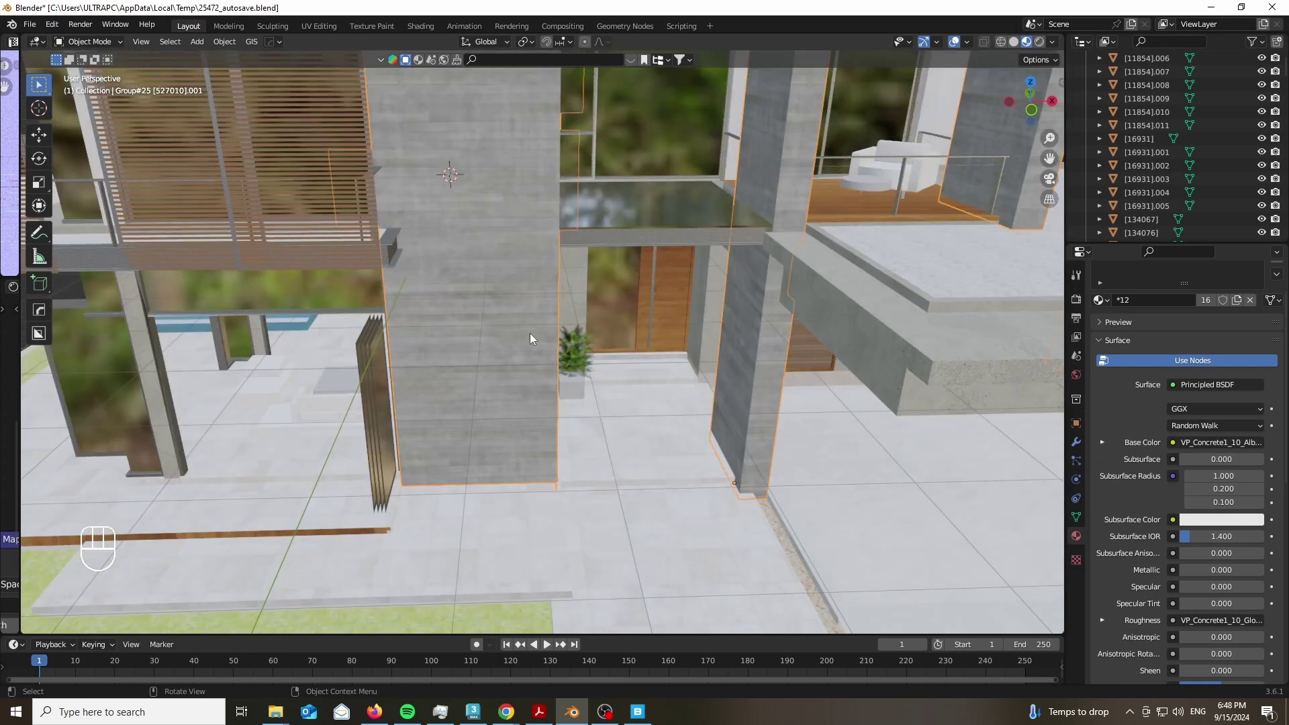
{"action": "scroll", "coordinate": [530, 334], "scroll_direction": "down", "scroll_amount": 5}
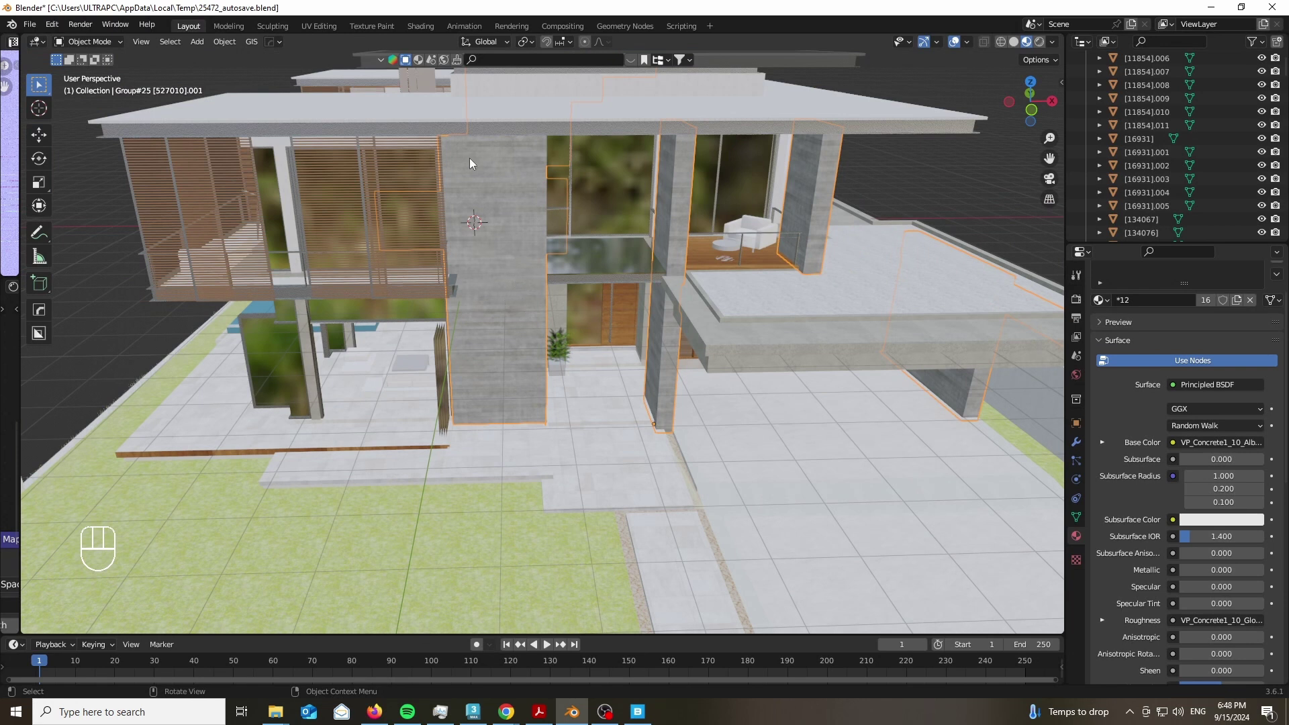
{"action": "scroll", "coordinate": [483, 201], "scroll_direction": "up", "scroll_amount": 6}
{"action": "scroll", "coordinate": [401, 228], "scroll_direction": "down", "scroll_amount": 5}
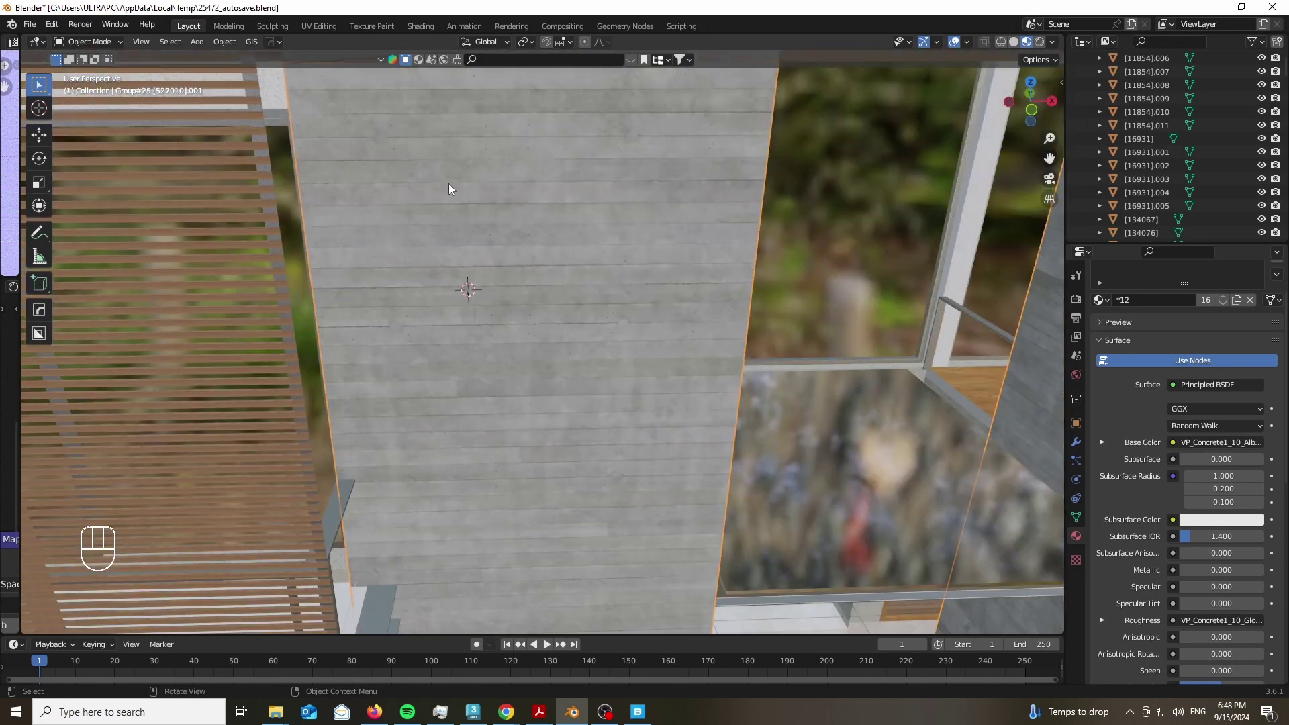
Switch to Adobe Acrobat and browse the Concrete Textures v1 catalogue back from texture 14 to texture 10.
{"action": "left_click", "coordinate": [539, 711]}
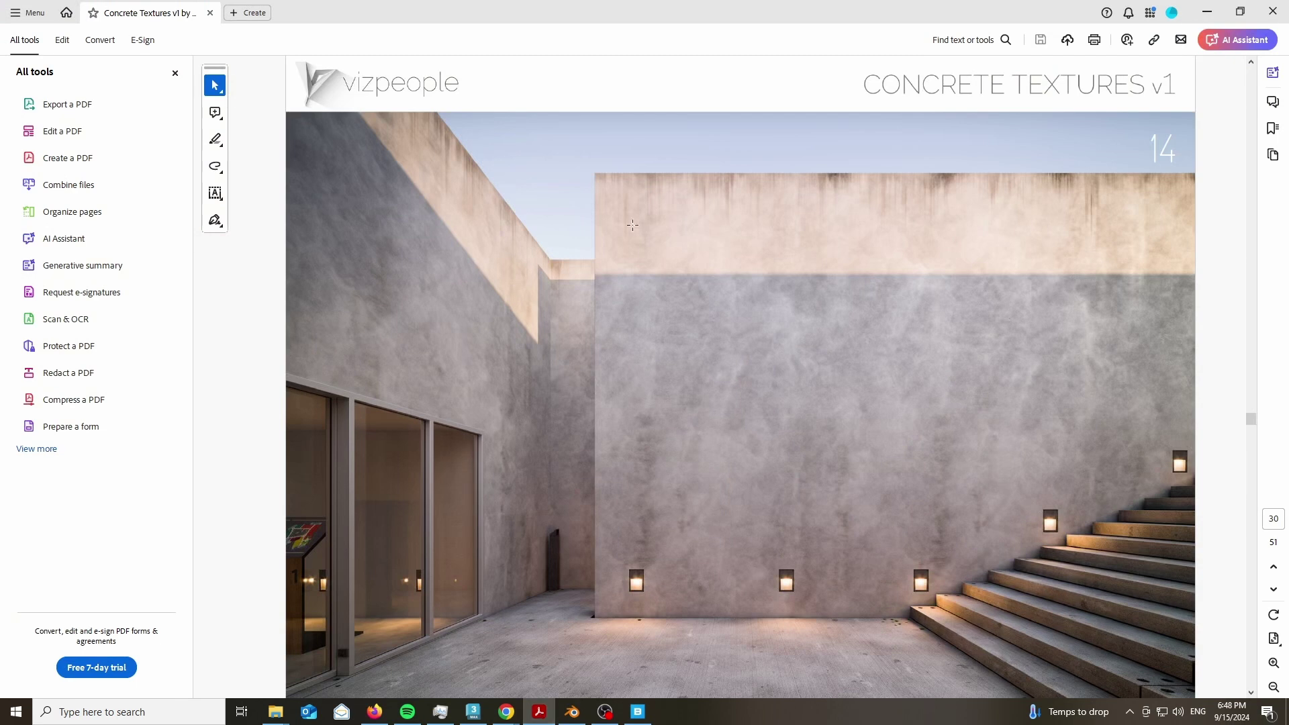
{"action": "scroll", "coordinate": [394, 117], "scroll_direction": "up", "scroll_amount": 2}
{"action": "scroll", "coordinate": [433, 101], "scroll_direction": "up", "scroll_amount": 6}
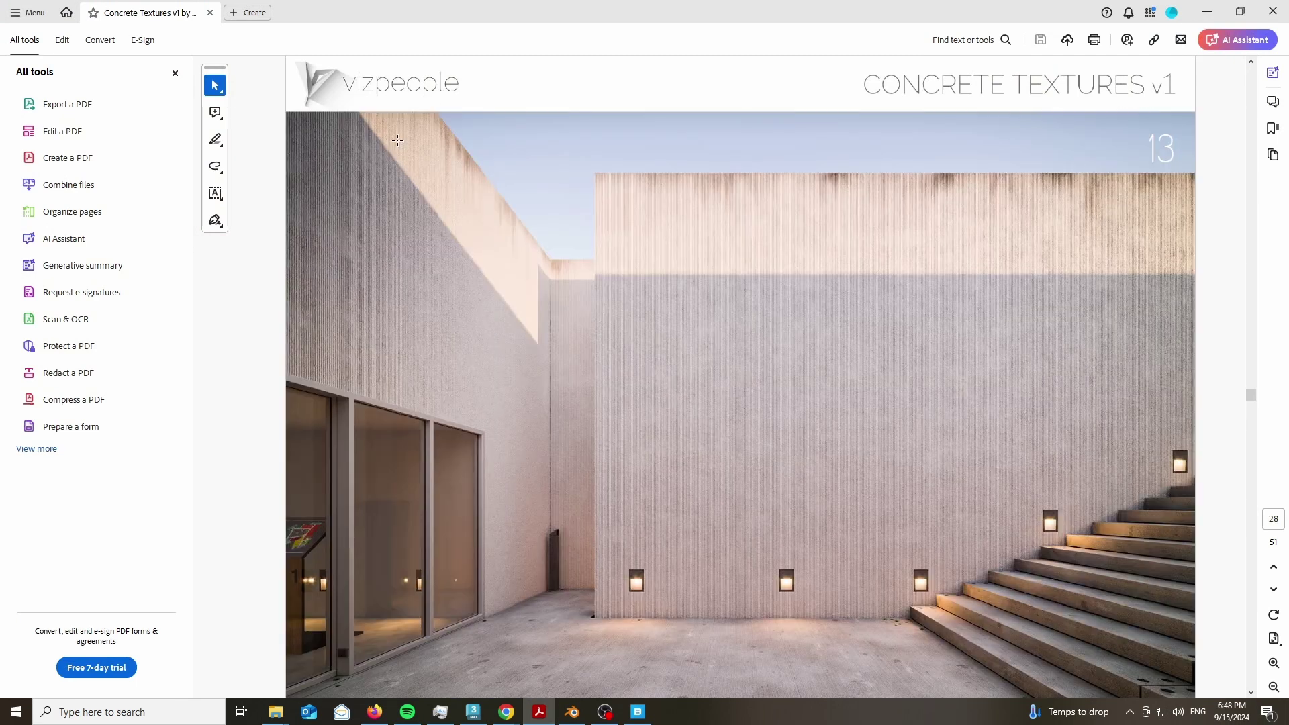
{"action": "scroll", "coordinate": [377, 149], "scroll_direction": "up", "scroll_amount": 8}
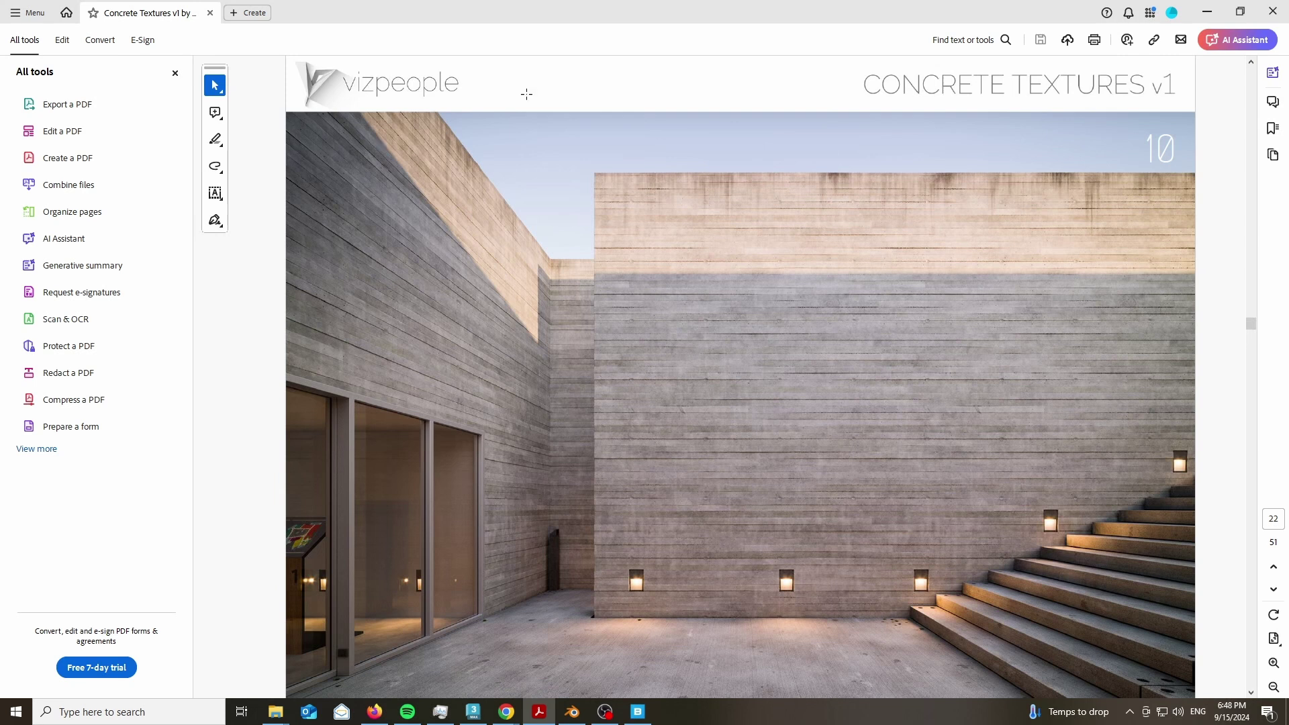
{"action": "left_click", "coordinate": [1206, 15]}
Switch to Chrome and review the open ambientCG asphalt materials and the Poly Haven plank textures.
{"action": "mouse_move", "coordinate": [506, 711]}
{"action": "left_click", "coordinate": [570, 656]}
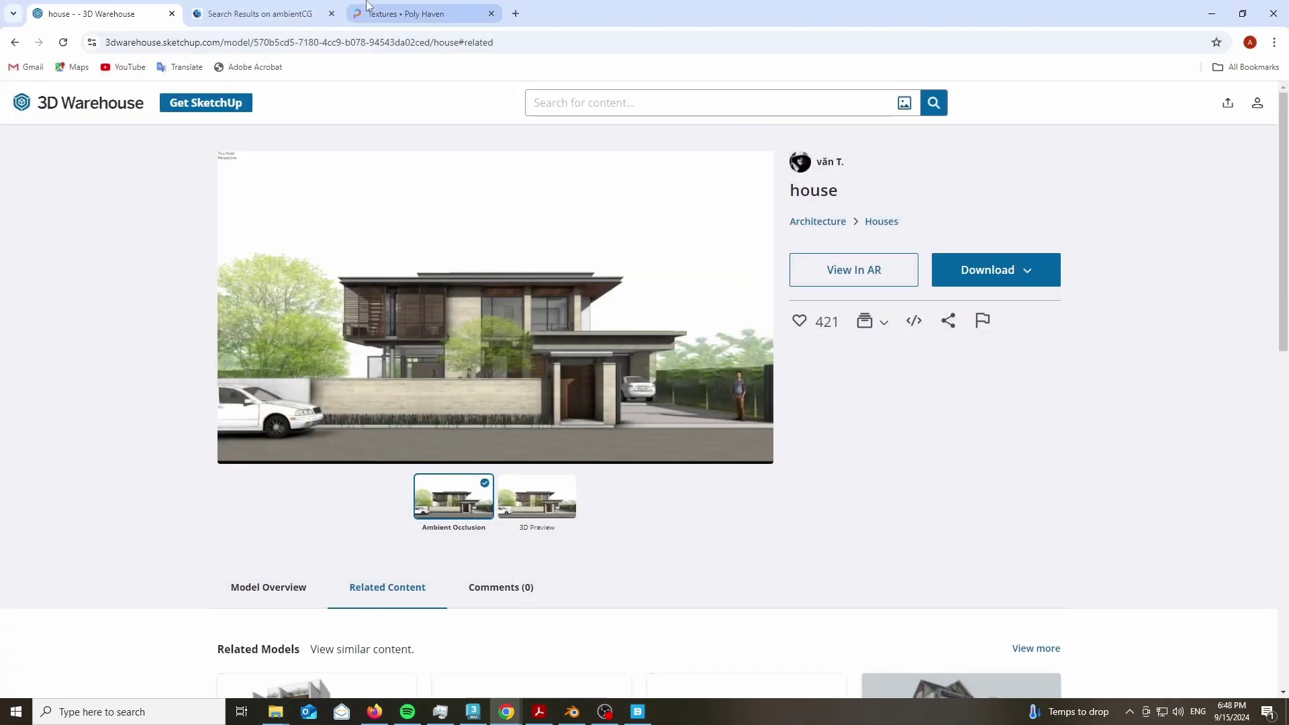
{"action": "left_click", "coordinate": [262, 13]}
{"action": "left_click", "coordinate": [402, 14]}
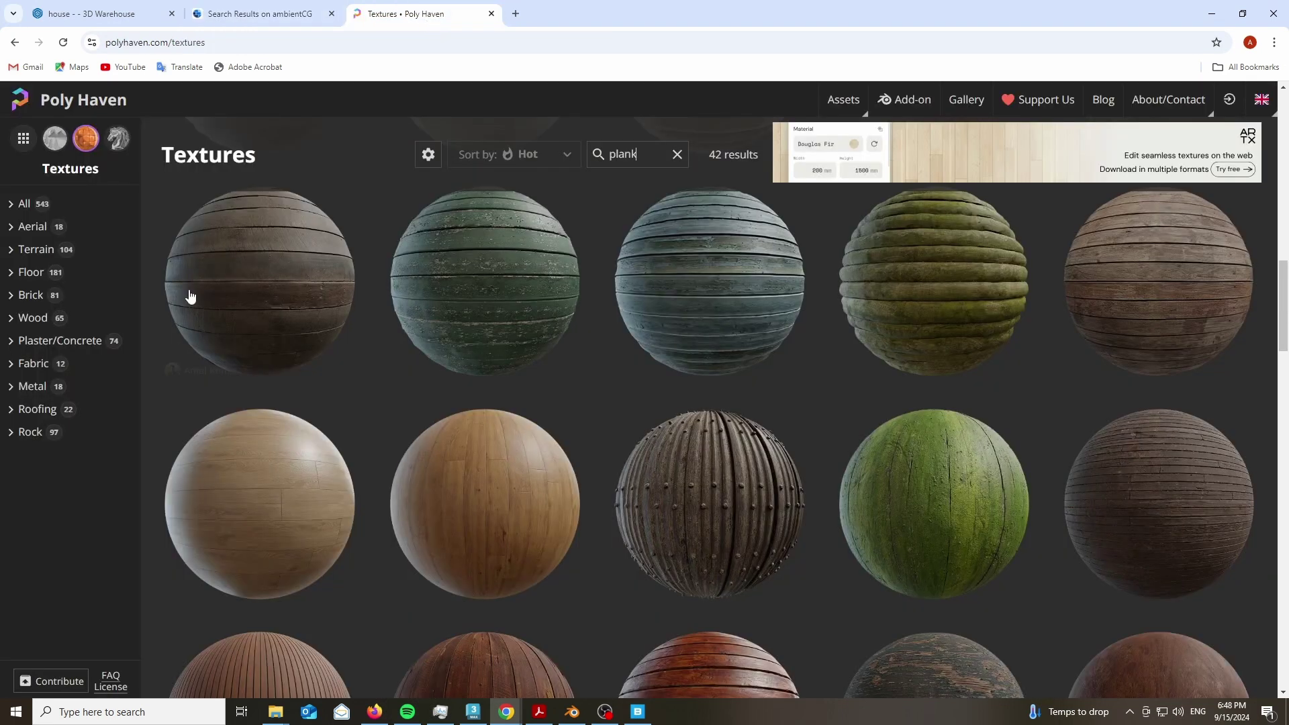
{"action": "left_click", "coordinate": [262, 13]}
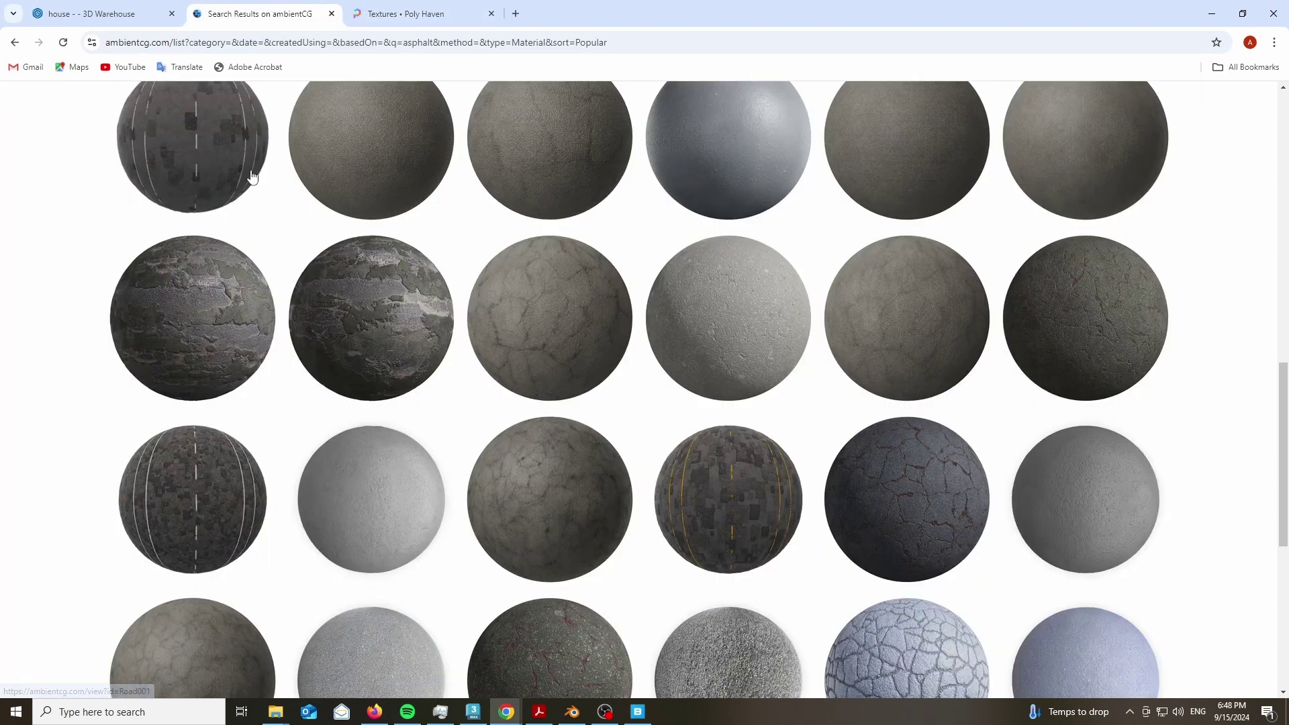
Search the web for "cgibookcase" in a new tab and open the cgbookcase.com site.
{"action": "left_click", "coordinate": [516, 14]}
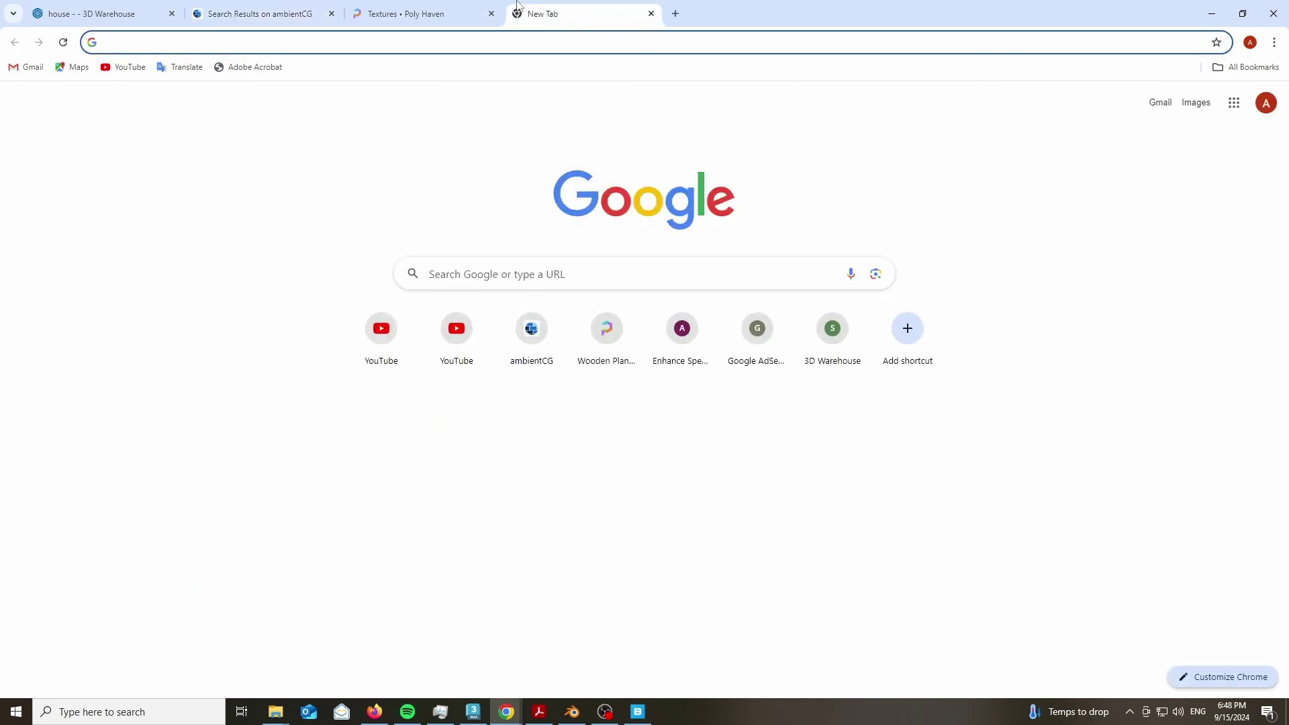
{"action": "type", "text": "cgibook"}
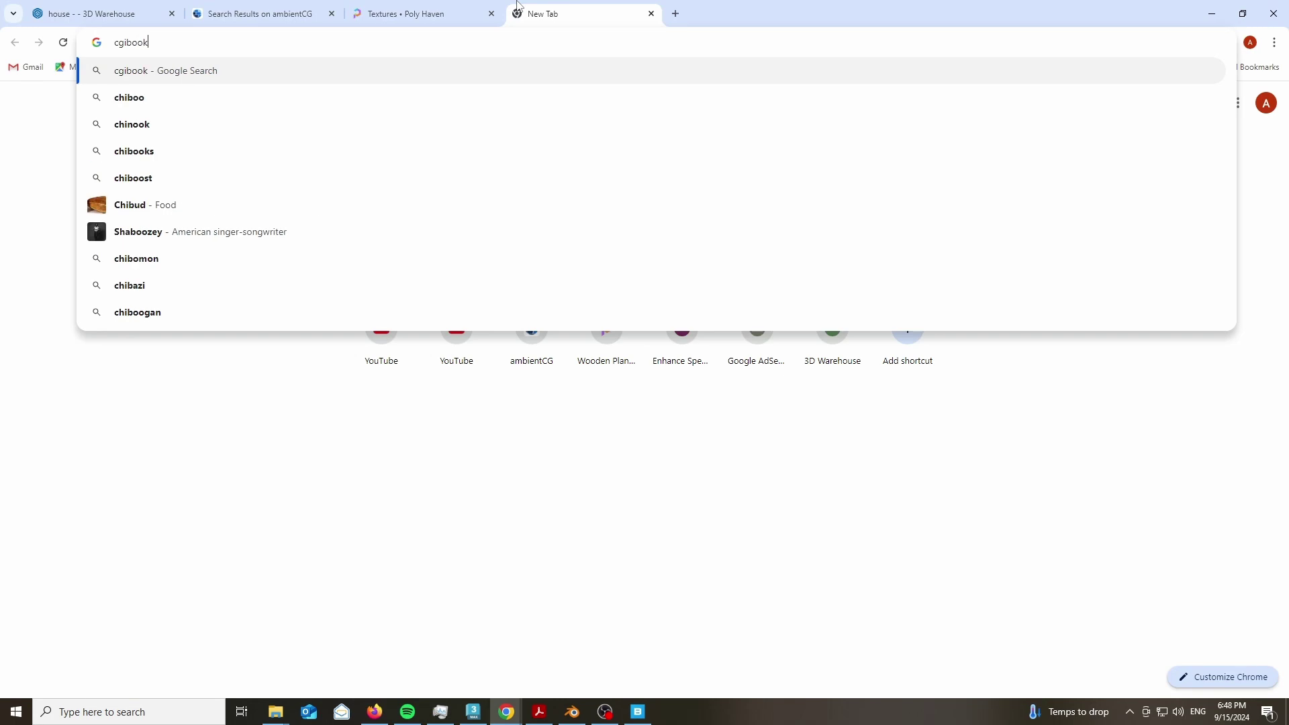
{"action": "type", "text": "case"}
{"action": "key", "text": "Return"}
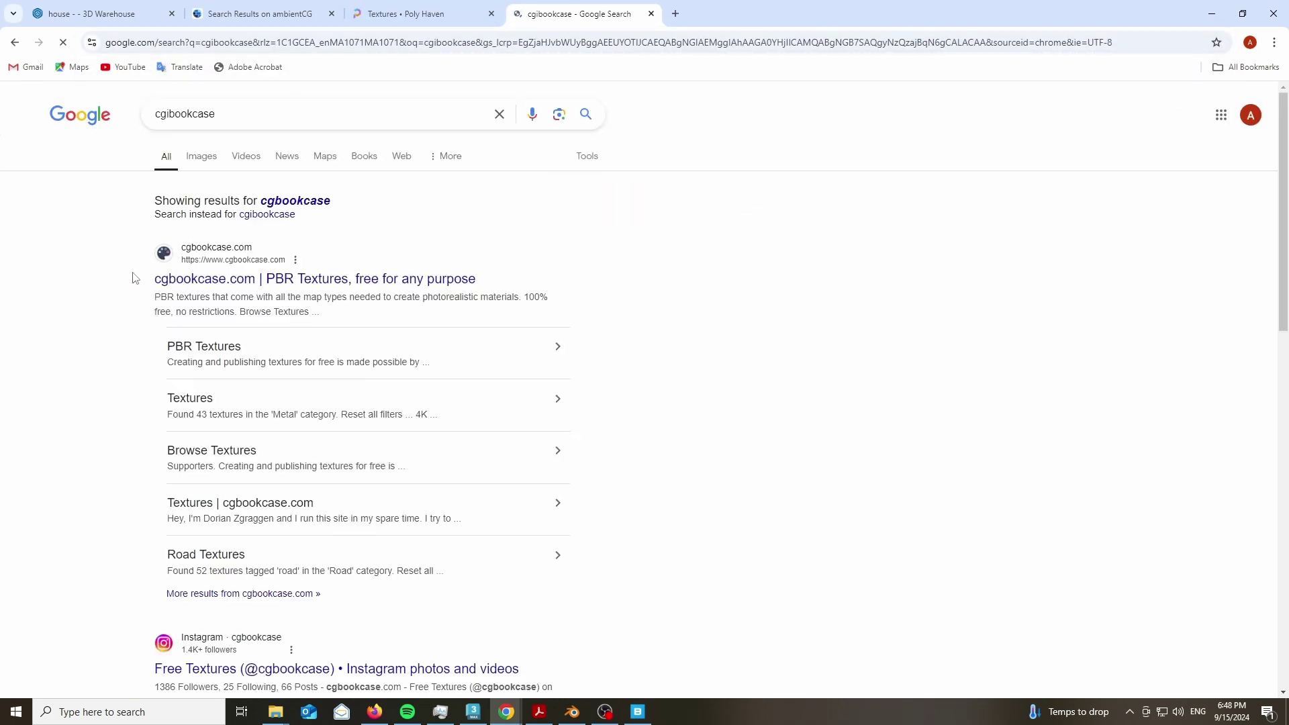
{"action": "left_click", "coordinate": [208, 280]}
Look through the cgbookcase.com home page, and return to the house model in Blender.
{"action": "scroll", "coordinate": [530, 317], "scroll_direction": "down", "scroll_amount": 15}
{"action": "scroll", "coordinate": [533, 319], "scroll_direction": "up", "scroll_amount": 8}
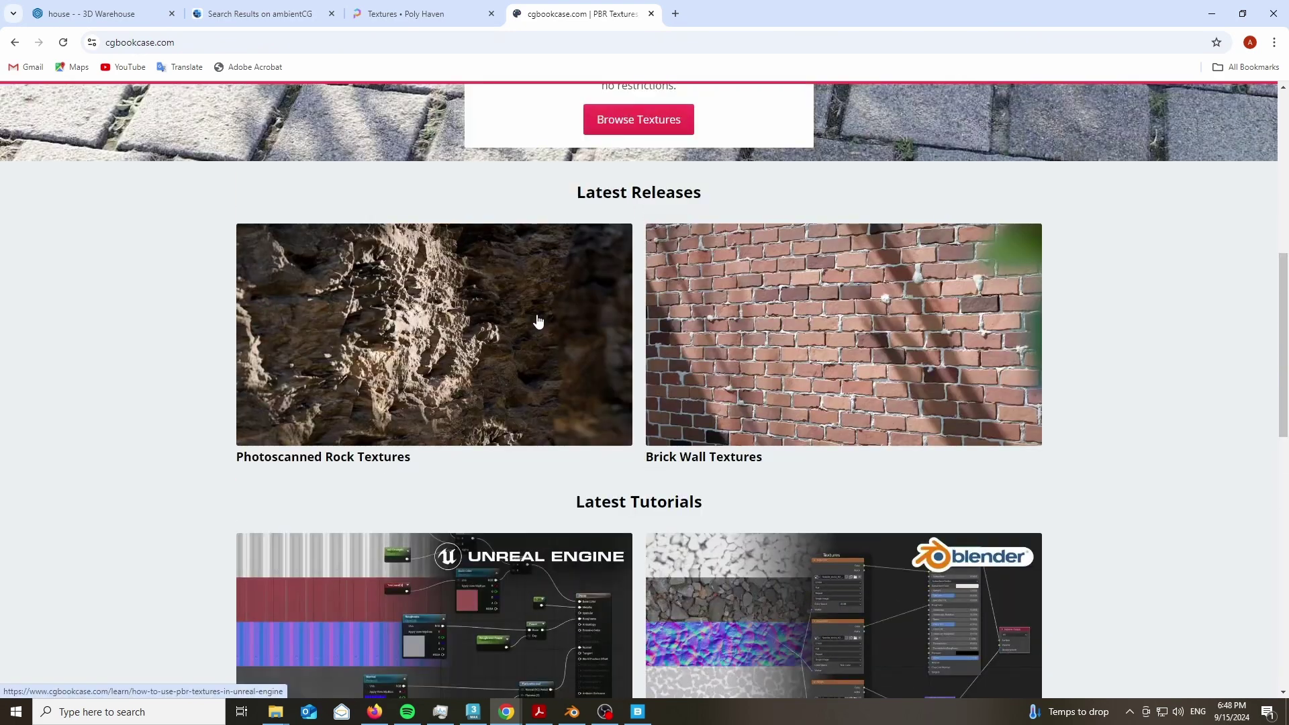
{"action": "scroll", "coordinate": [537, 322], "scroll_direction": "down", "scroll_amount": 12}
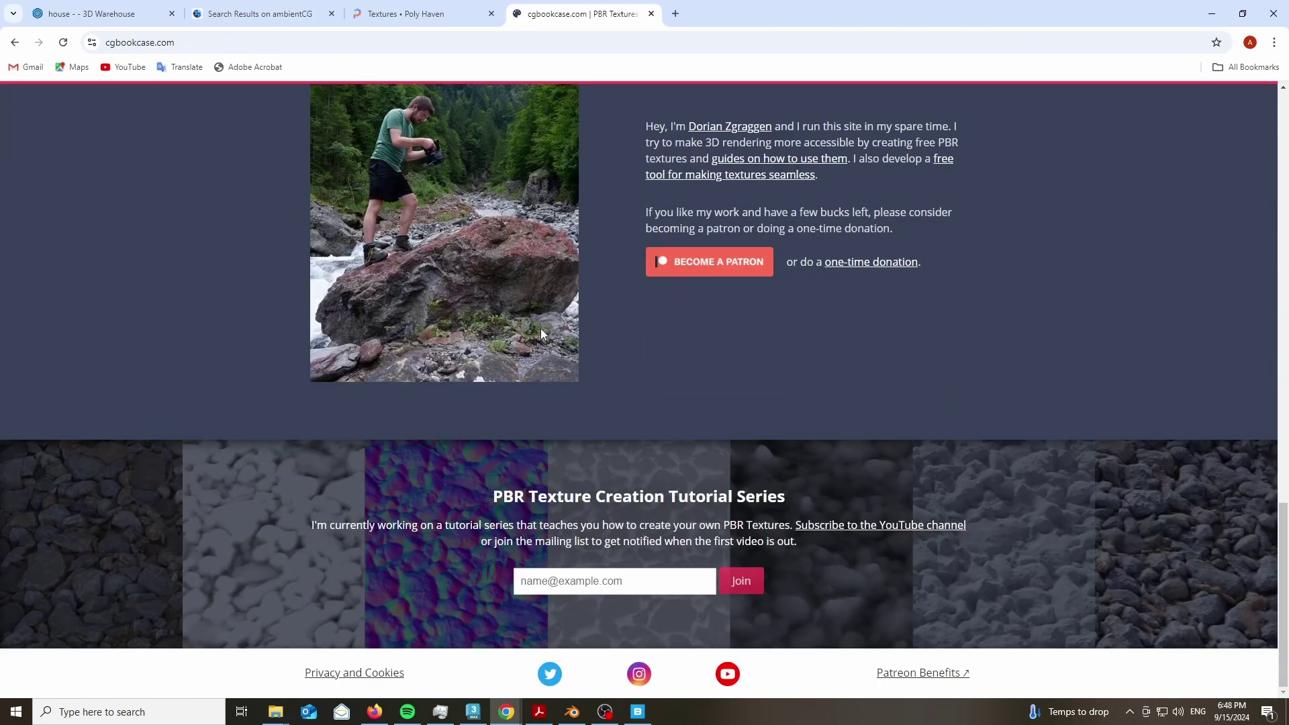
{"action": "left_click", "coordinate": [1212, 13]}
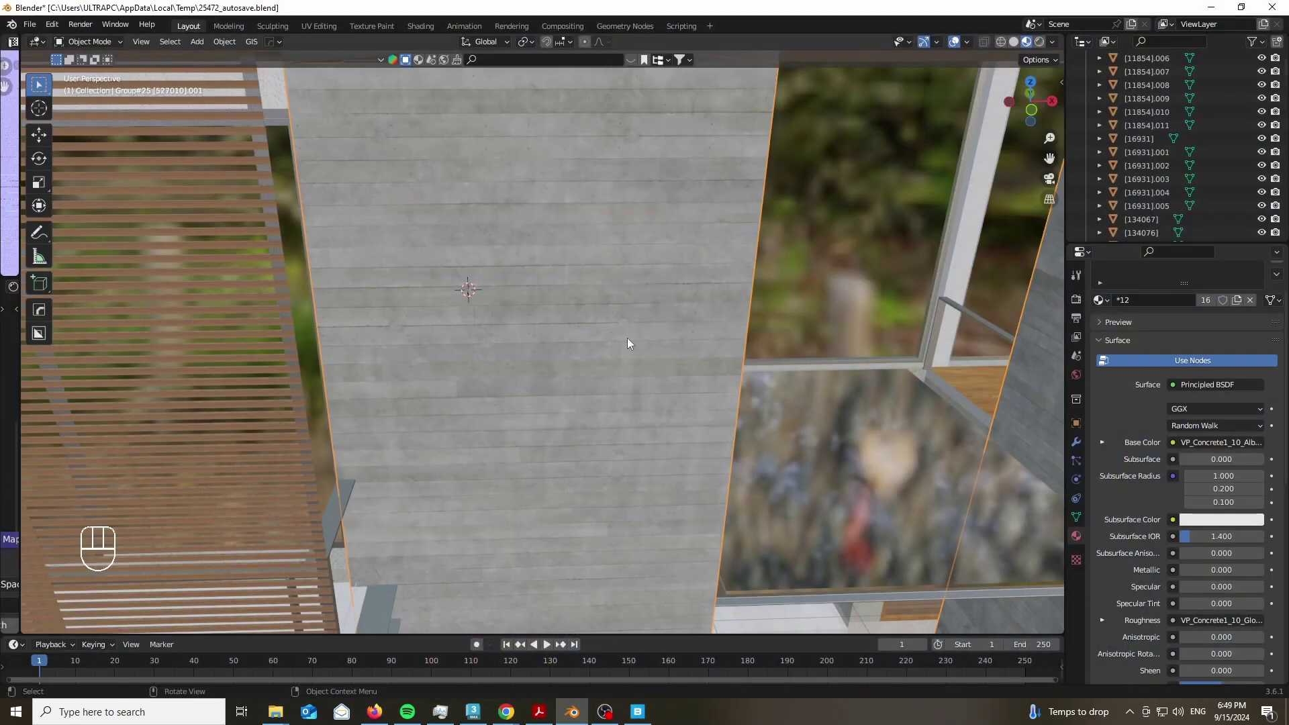
{"action": "scroll", "coordinate": [598, 318], "scroll_direction": "down", "scroll_amount": 8}
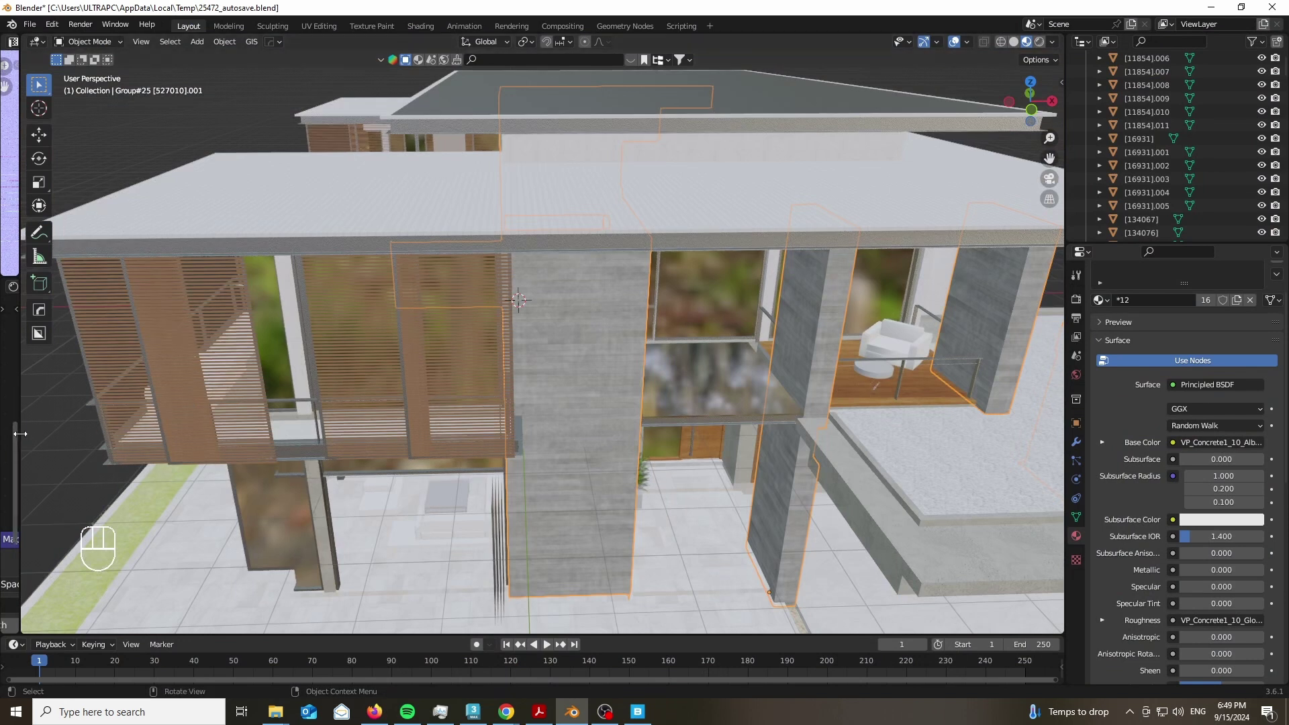
Widen the editors beside the viewport and enlarge the Shader Editor over the Image Editor to show the concrete wall material's full node setup.
{"action": "left_click_drag", "start_coordinate": [21, 433], "coordinate": [565, 429]}
{"action": "scroll", "coordinate": [353, 429], "scroll_direction": "down", "scroll_amount": 5}
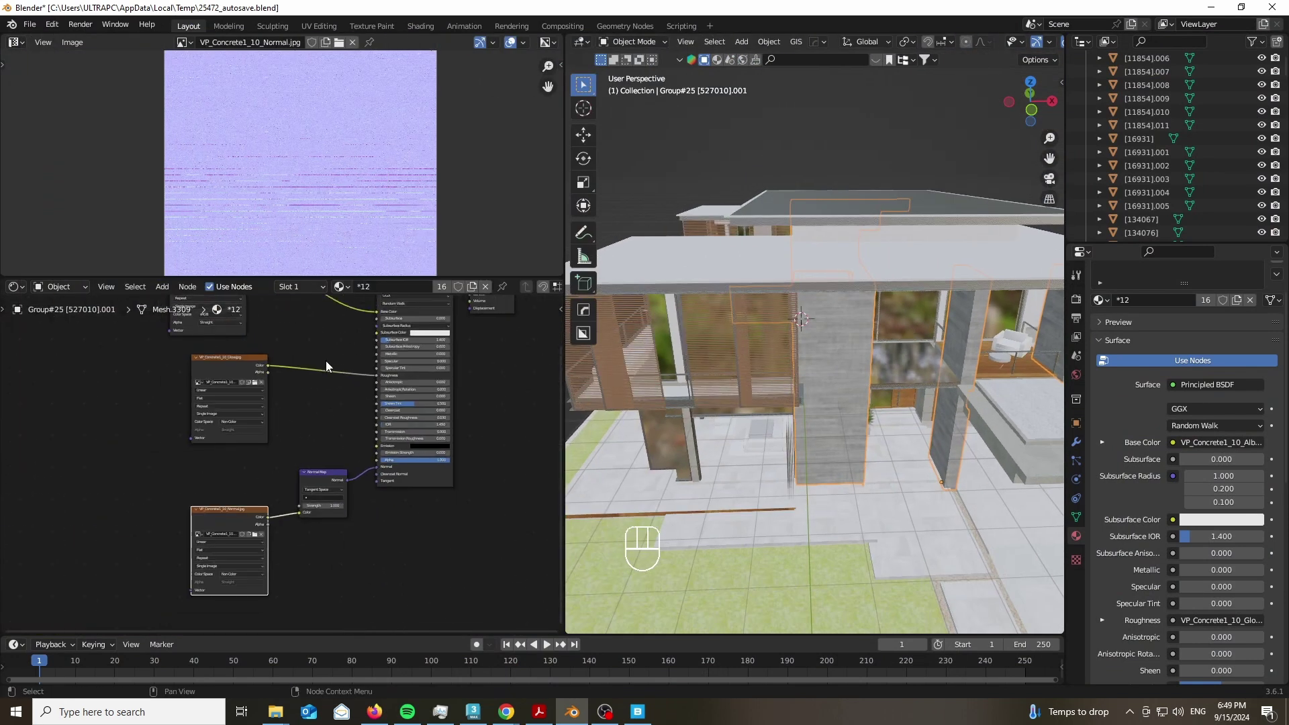
{"action": "middle_click_drag", "start_coordinate": [322, 333], "coordinate": [344, 414]}
{"action": "scroll", "coordinate": [302, 341], "scroll_direction": "up", "scroll_amount": 2}
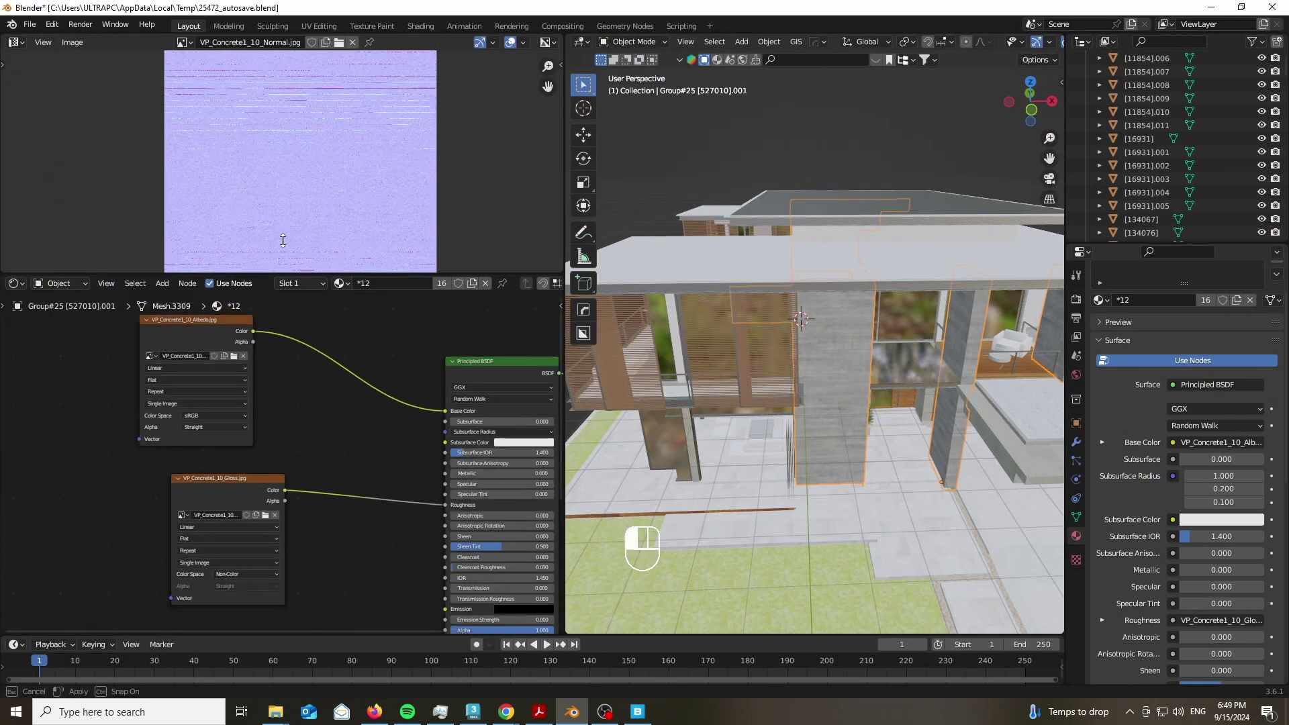
{"action": "left_click_drag", "start_coordinate": [283, 276], "coordinate": [283, 53]}
{"action": "scroll", "coordinate": [282, 210], "scroll_direction": "up", "scroll_amount": 2}
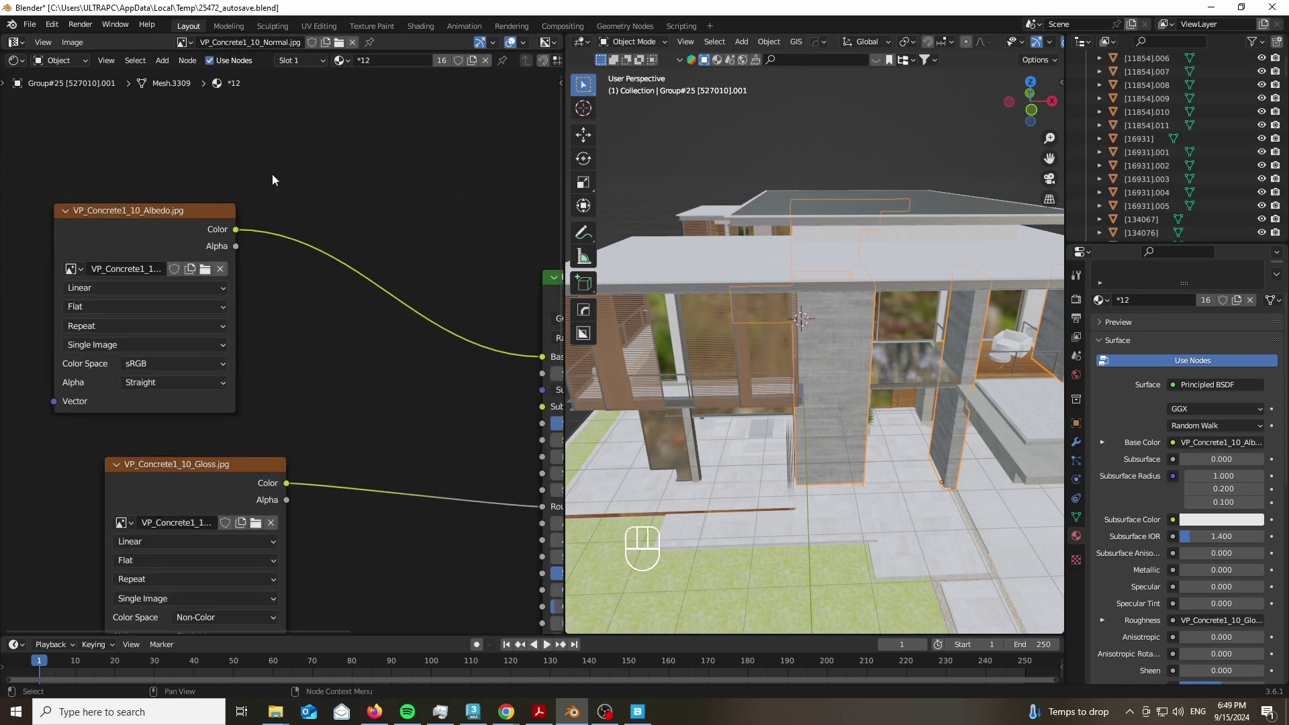
{"action": "scroll", "coordinate": [271, 175], "scroll_direction": "down", "scroll_amount": 3}
{"action": "middle_click_drag", "start_coordinate": [368, 316], "coordinate": [334, 200]}
{"action": "scroll", "coordinate": [335, 219], "scroll_direction": "up", "scroll_amount": 2}
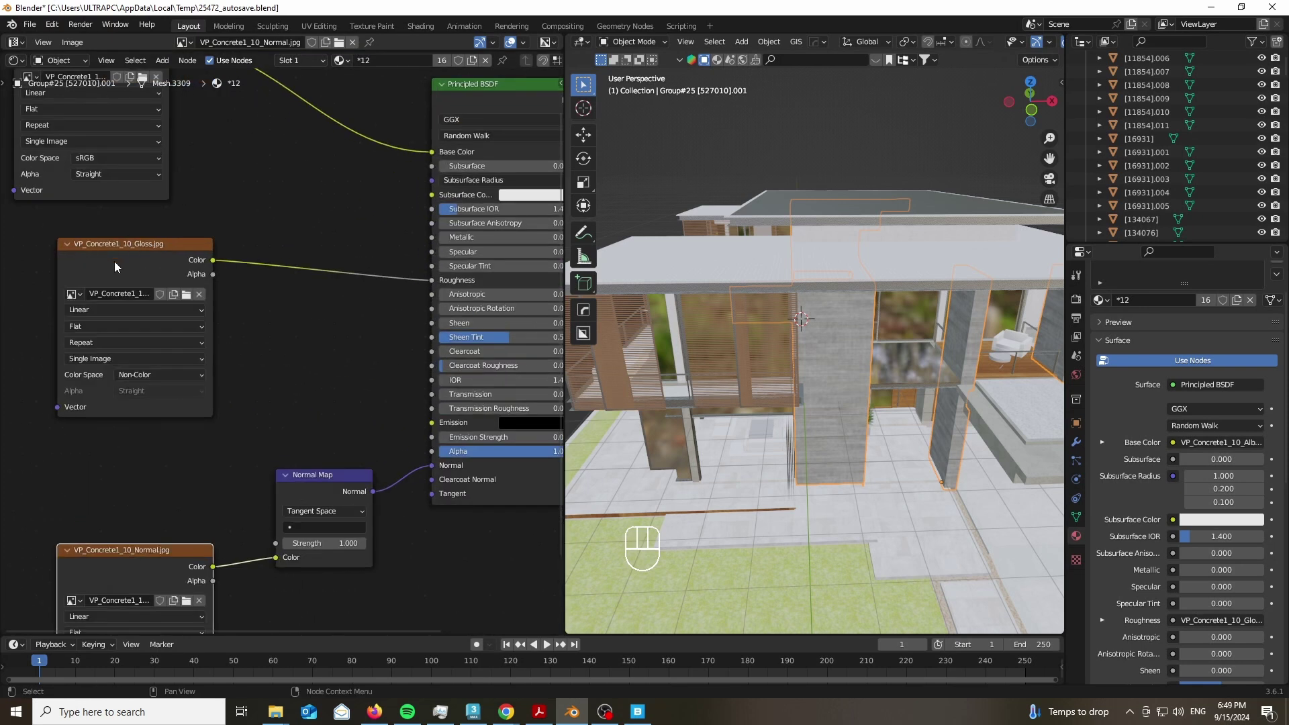
Preview the VP_Concrete1_10_Gloss.jpg texture alone on the concrete wall, and restore the Principled BSDF as the material output.
{"action": "scroll", "coordinate": [828, 334], "scroll_direction": "up", "scroll_amount": 5}
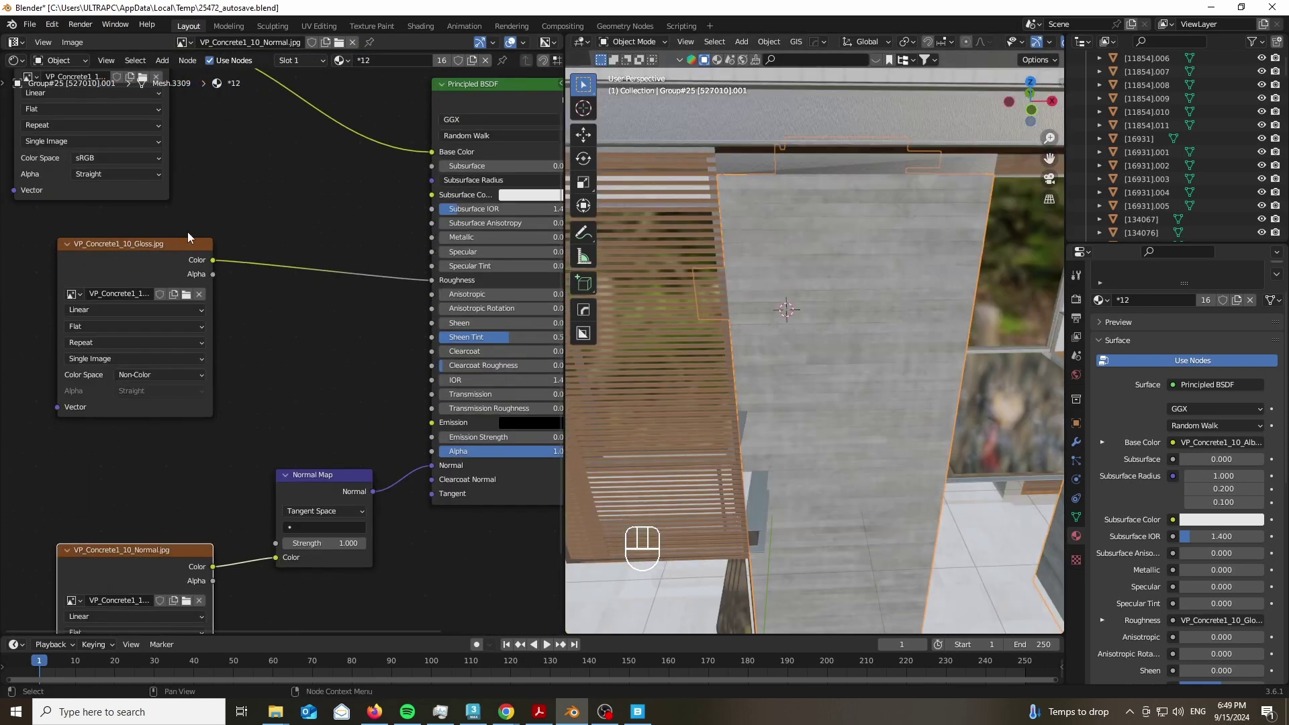
{"action": "left_click", "coordinate": [135, 255], "text": "ctrl+shift"}
{"action": "scroll", "coordinate": [838, 364], "scroll_direction": "up", "scroll_amount": 5}
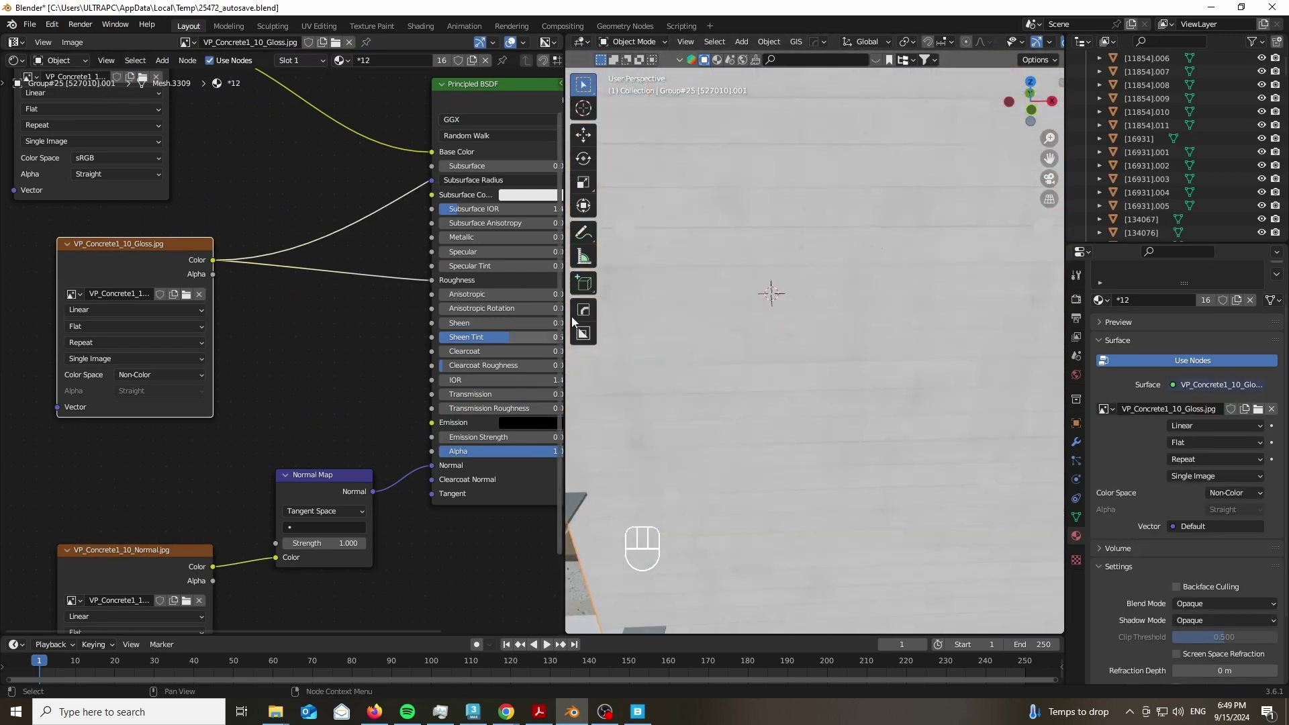
{"action": "scroll", "coordinate": [302, 224], "scroll_direction": "down", "scroll_amount": 2}
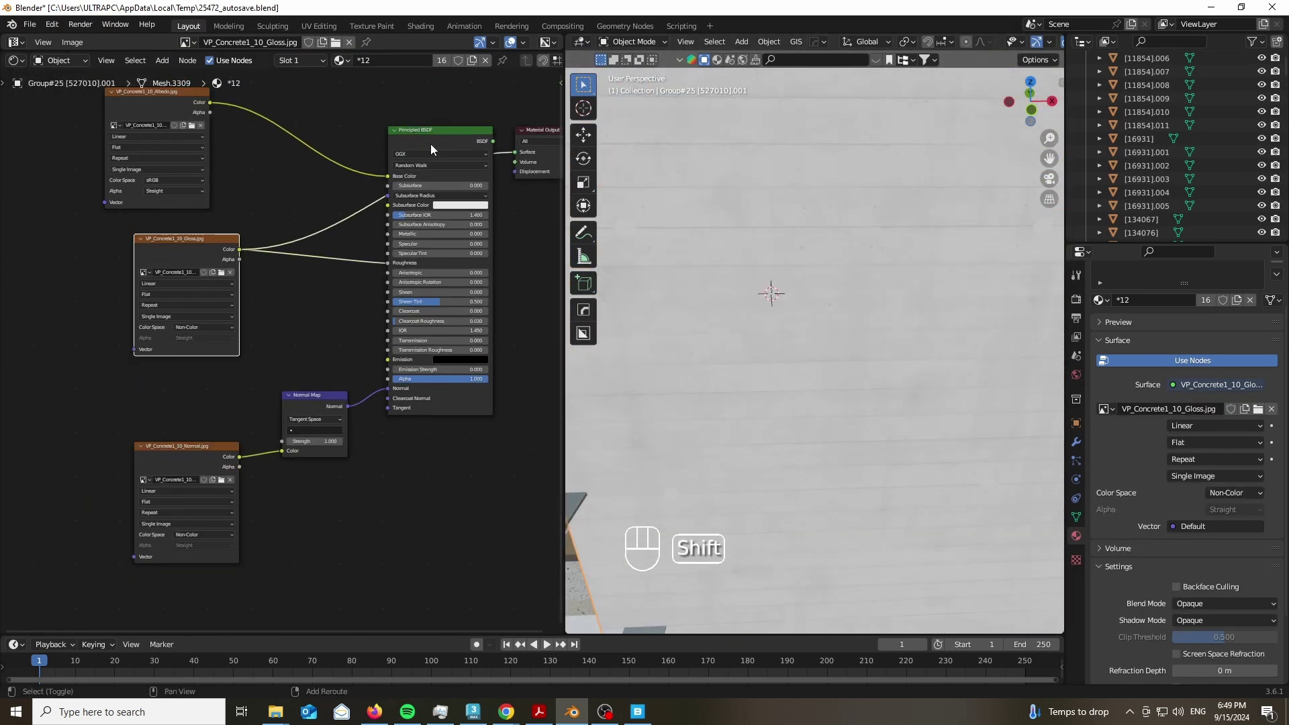
{"action": "left_click", "coordinate": [428, 132], "text": "ctrl+shift"}
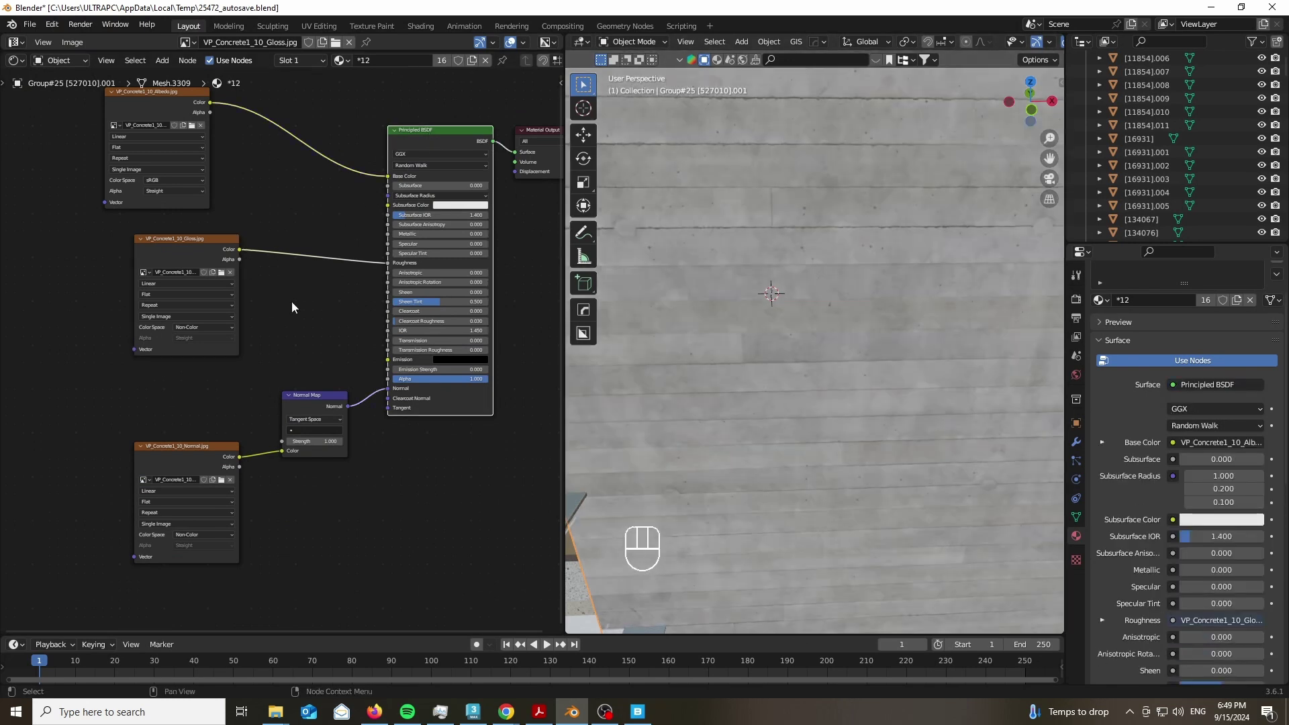
Preview the VP_Concrete1_10_Normal.jpg texture and the Normal Map node on the concrete wall, and restore the Principled BSDF output.
{"action": "left_click", "coordinate": [211, 457], "text": "ctrl+shift"}
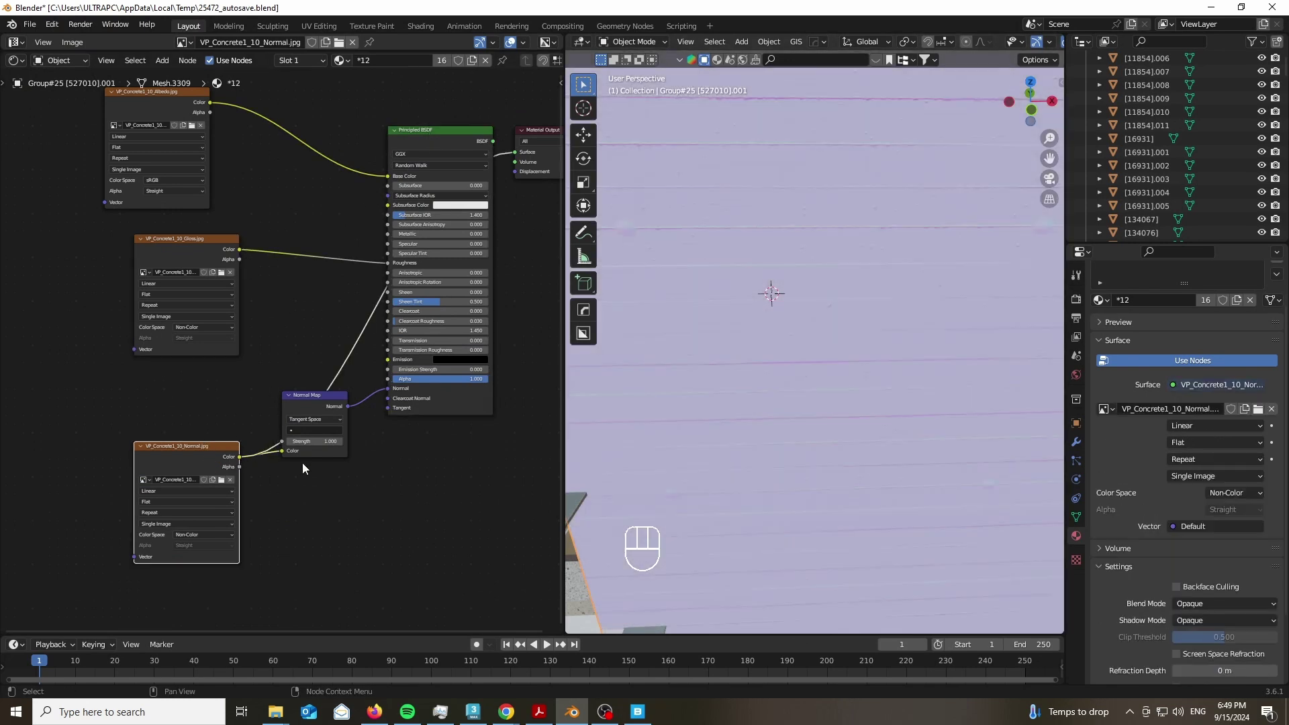
{"action": "left_click", "coordinate": [300, 404], "text": "ctrl+shift"}
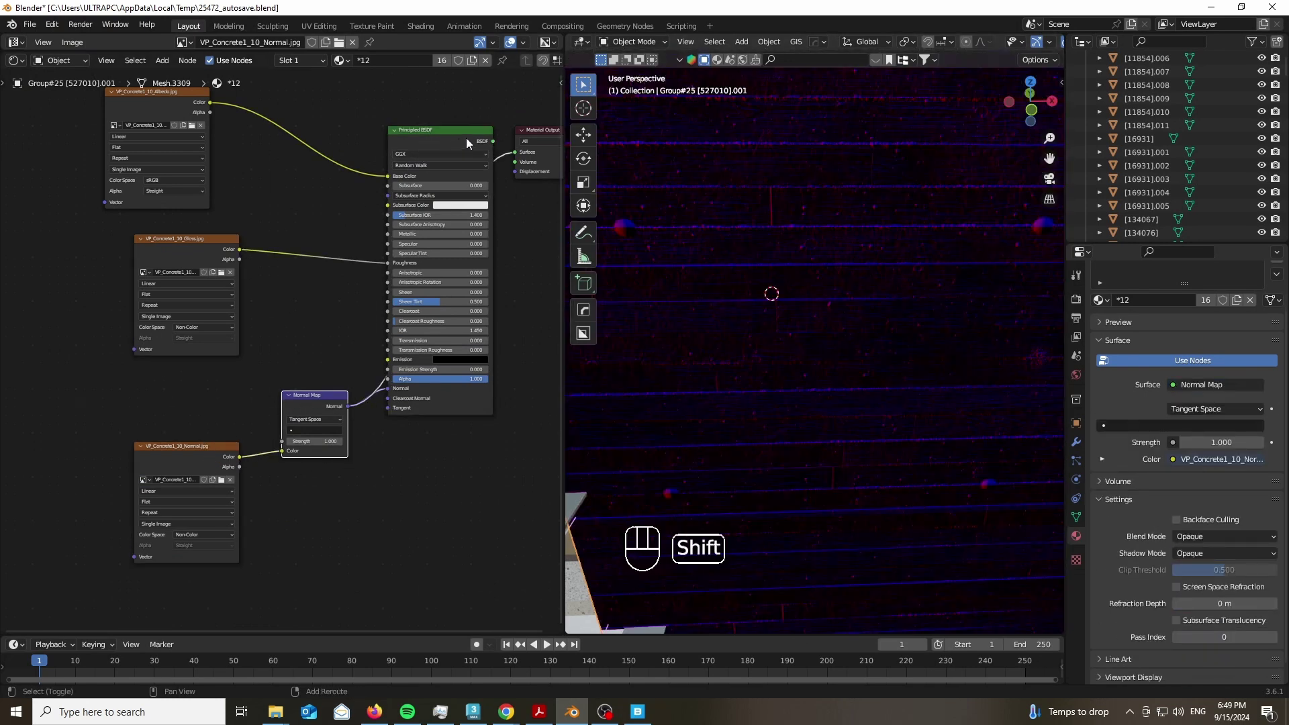
{"action": "left_click", "coordinate": [465, 138], "text": "ctrl+shift"}
{"action": "scroll", "coordinate": [760, 359], "scroll_direction": "down", "scroll_amount": 4}
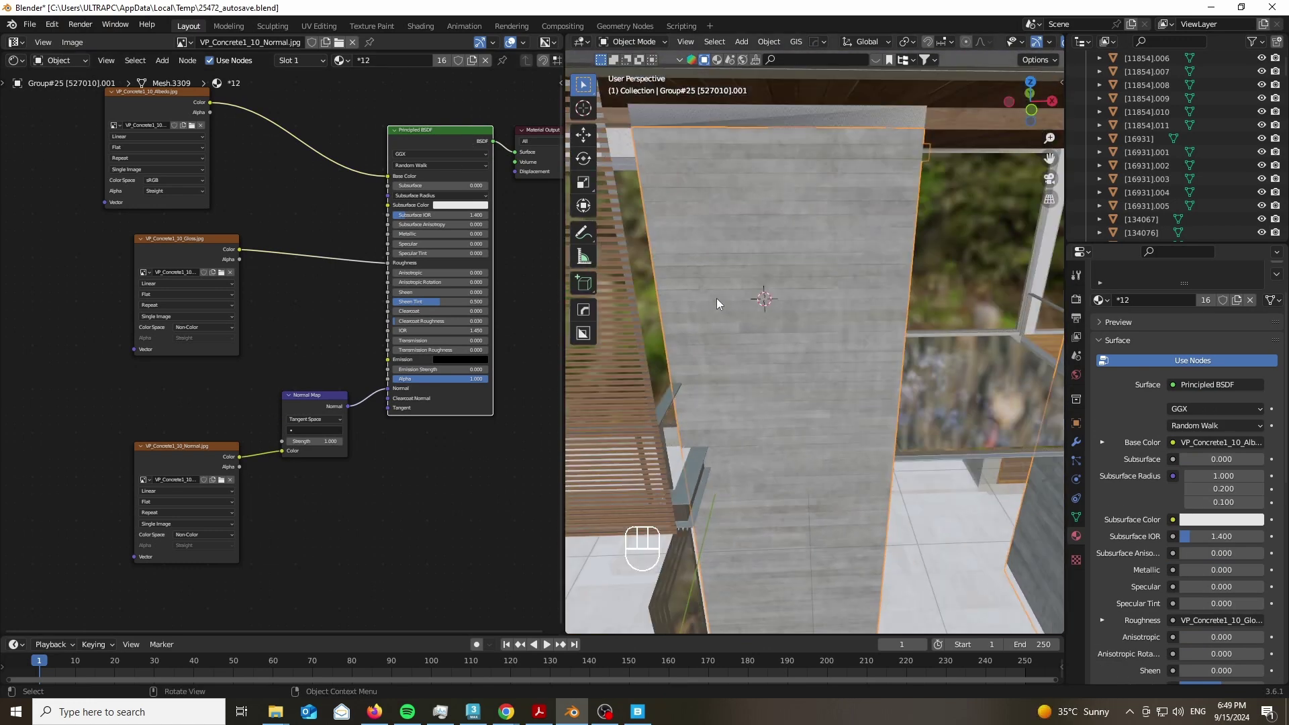
Select the wooden louvre slats on the upper floor and view the node setup of their material.
{"action": "scroll", "coordinate": [716, 298], "scroll_direction": "down", "scroll_amount": 6}
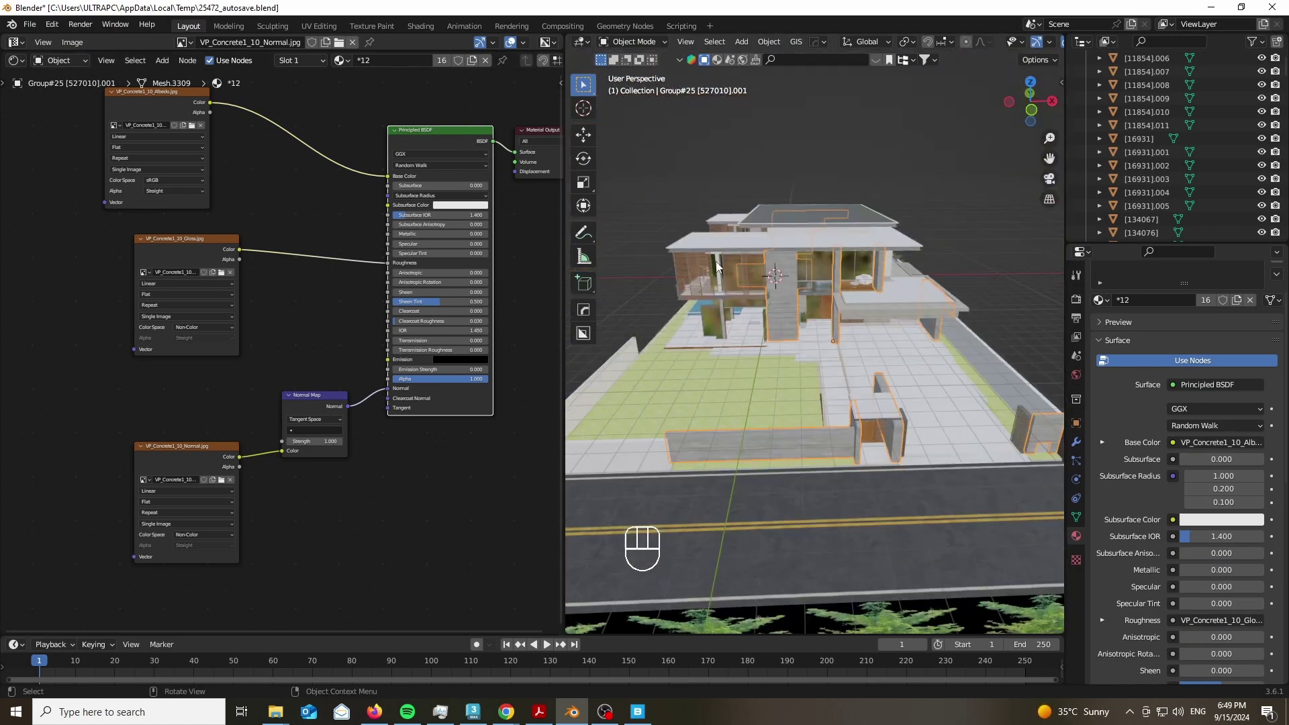
{"action": "scroll", "coordinate": [748, 272], "scroll_direction": "up", "scroll_amount": 8}
{"action": "scroll", "coordinate": [780, 255], "scroll_direction": "up", "scroll_amount": 2}
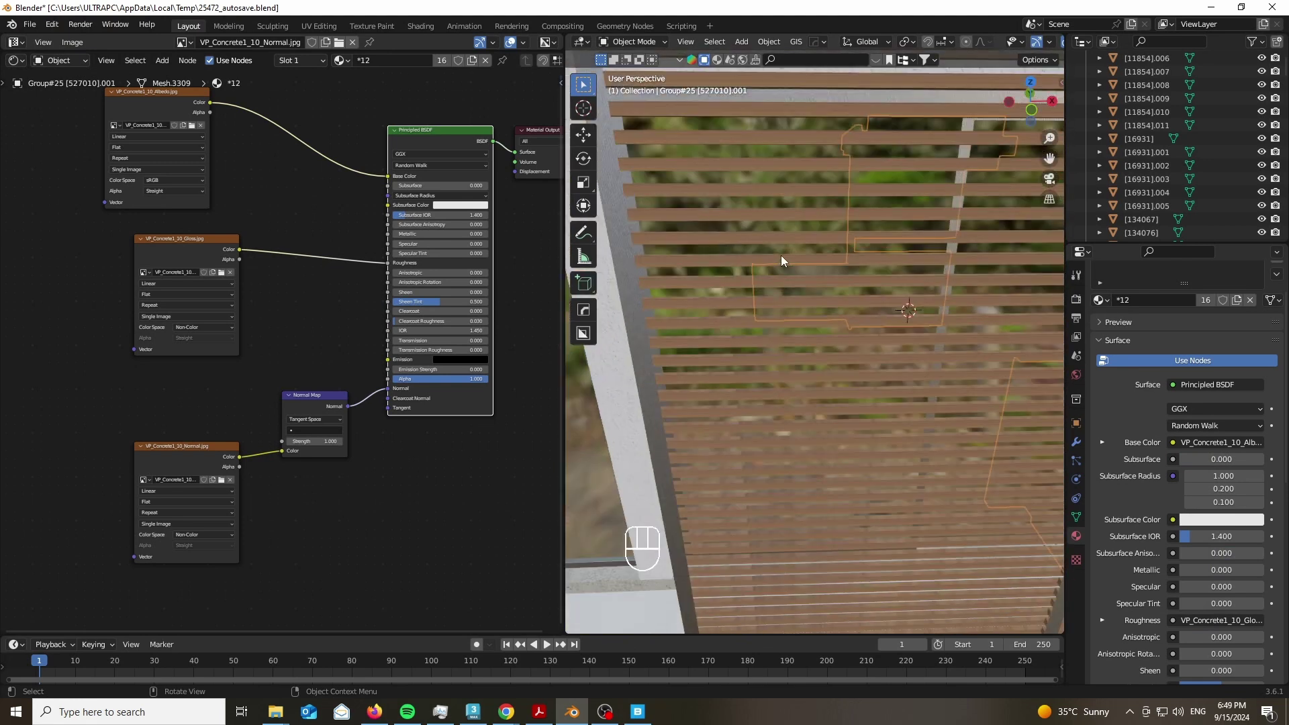
{"action": "left_click", "coordinate": [780, 255]}
{"action": "scroll", "coordinate": [773, 231], "scroll_direction": "down", "scroll_amount": 3}
{"action": "scroll", "coordinate": [262, 242], "scroll_direction": "down", "scroll_amount": 3}
{"action": "left_click_drag", "start_coordinate": [225, 282], "coordinate": [280, 385]}
{"action": "key", "text": "z"}
{"action": "key", "text": "x"}
{"action": "scroll", "coordinate": [748, 296], "scroll_direction": "down", "scroll_amount": 7}
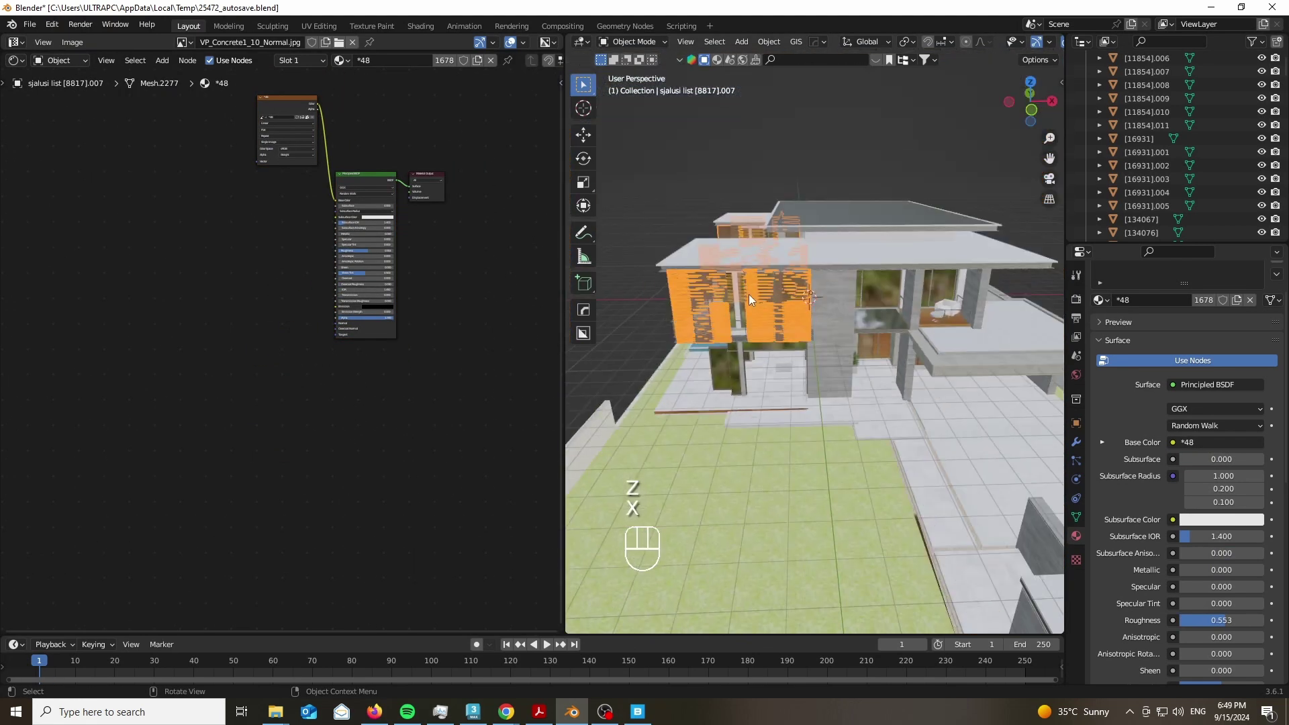
Select the wood-planked door panels on the ground floor and view their wooden_planks texture nodes.
{"action": "scroll", "coordinate": [864, 357], "scroll_direction": "up", "scroll_amount": 4}
{"action": "scroll", "coordinate": [865, 357], "scroll_direction": "up", "scroll_amount": 4}
{"action": "left_click", "coordinate": [889, 241]}
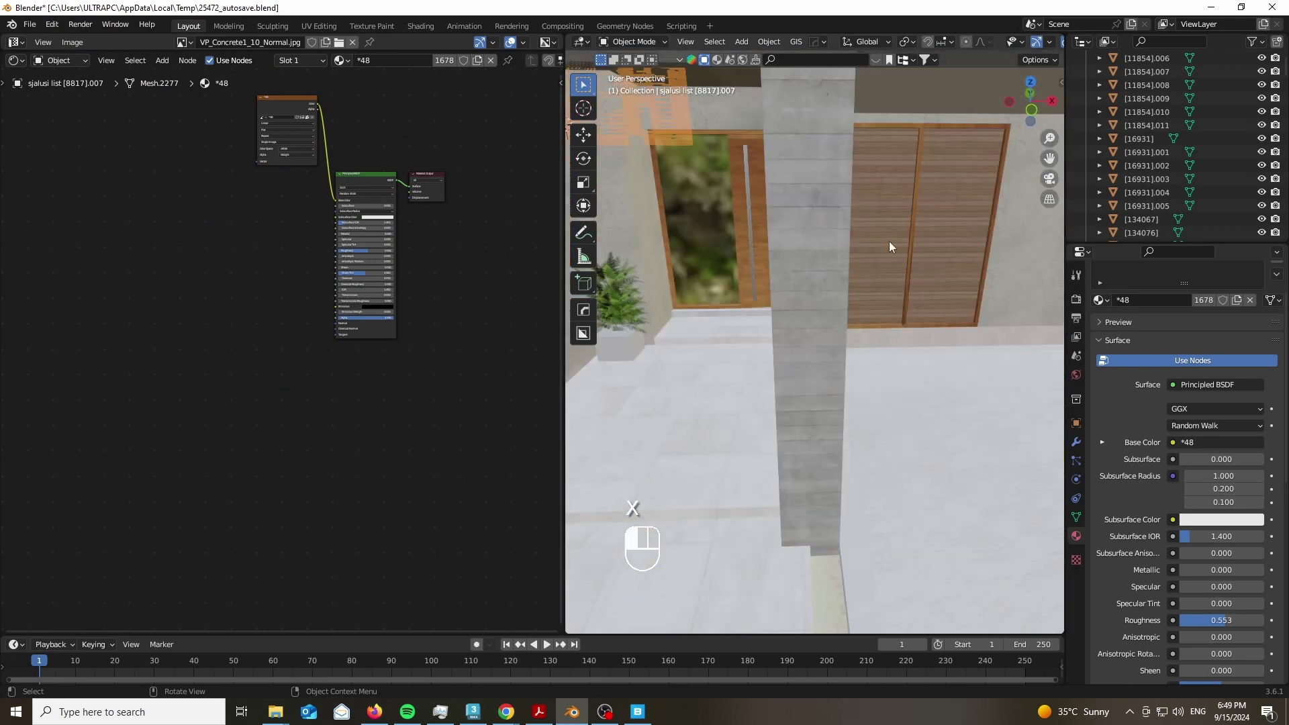
{"action": "scroll", "coordinate": [909, 223], "scroll_direction": "up", "scroll_amount": 2}
{"action": "scroll", "coordinate": [190, 163], "scroll_direction": "up", "scroll_amount": 4}
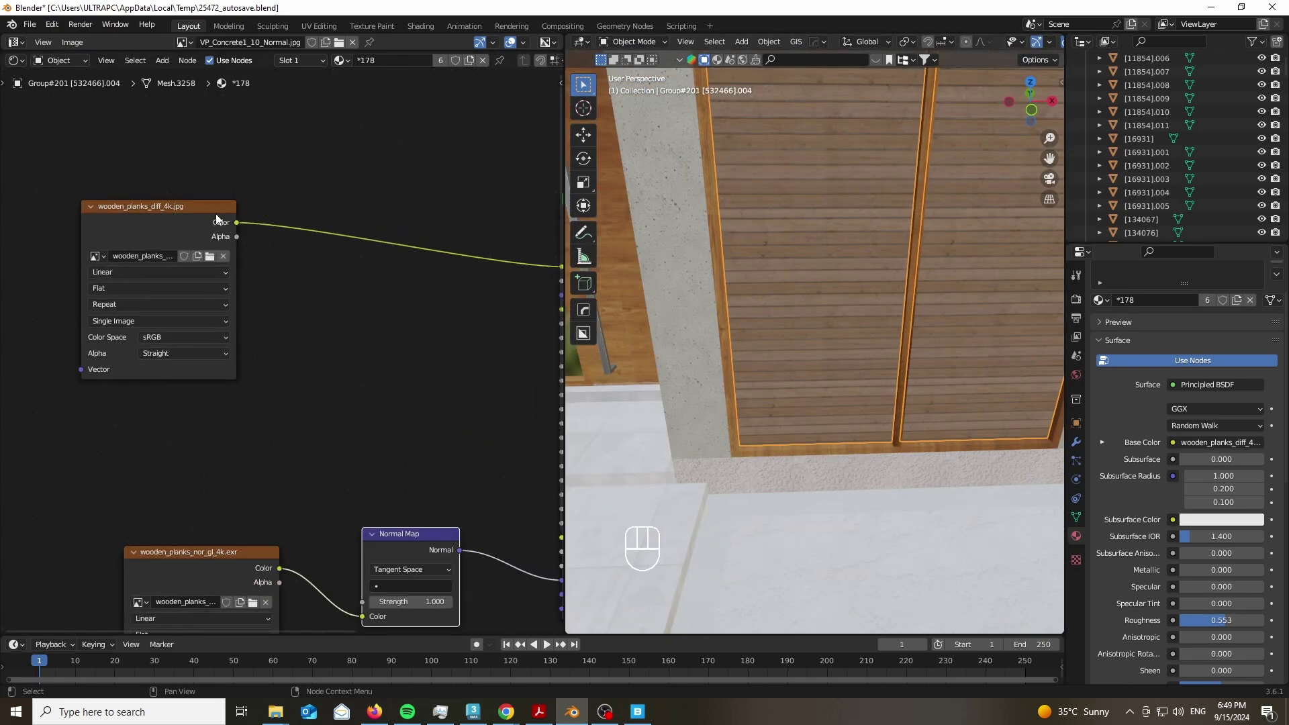
Switch to Chrome, look through the Poly Haven plank textures, and return to the house model in Blender.
{"action": "mouse_move", "coordinate": [506, 711]}
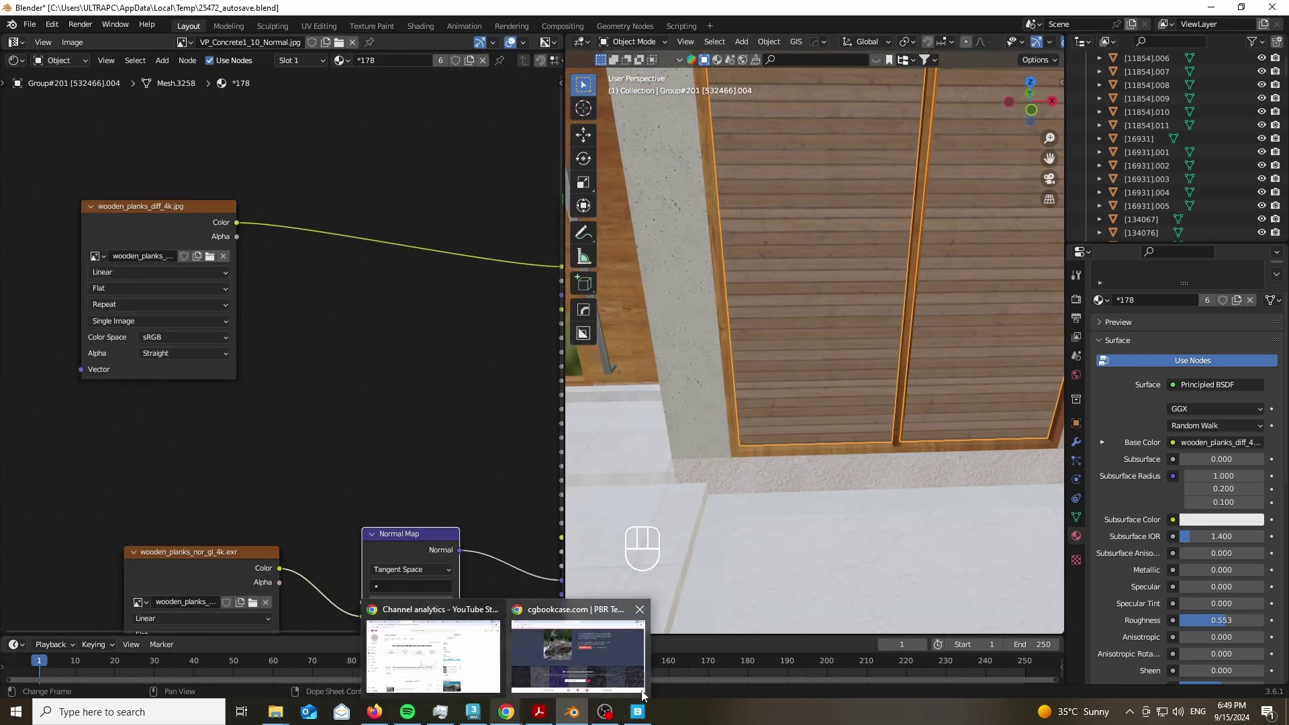
{"action": "left_click", "coordinate": [577, 654]}
{"action": "left_click", "coordinate": [309, 11]}
{"action": "left_click", "coordinate": [347, 7]}
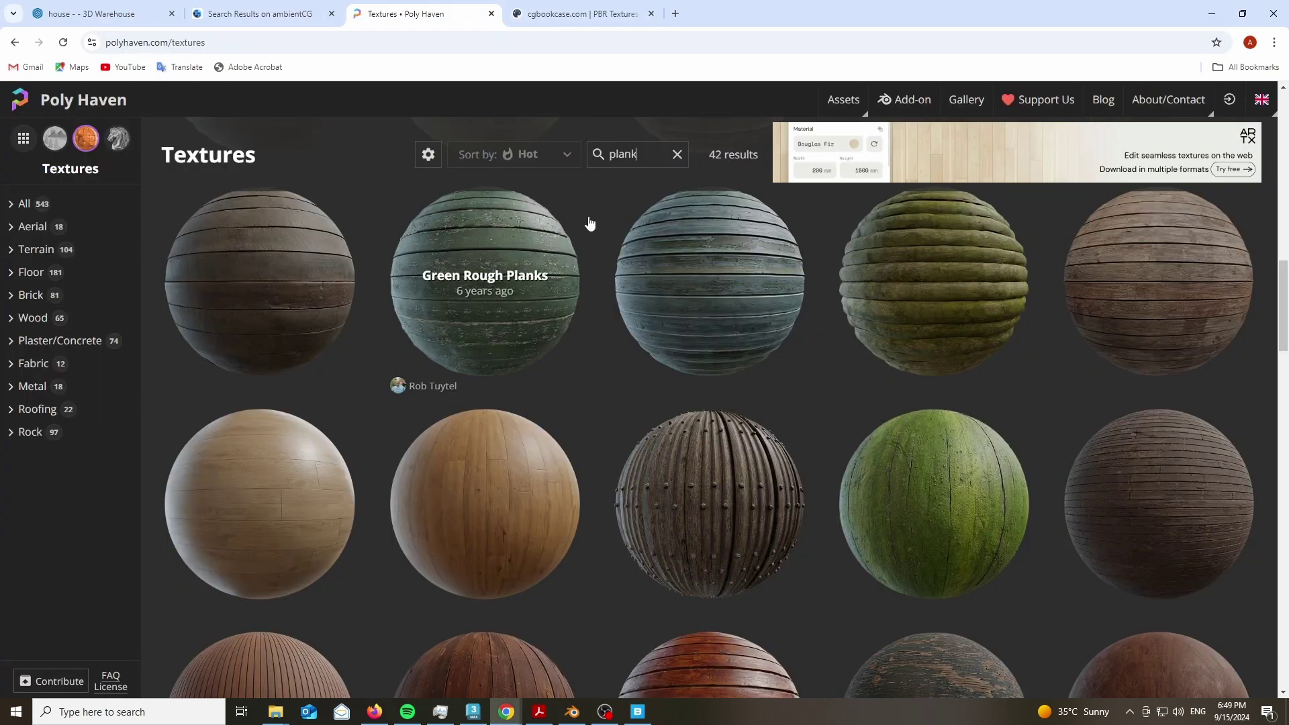
{"action": "scroll", "coordinate": [650, 383], "scroll_direction": "down", "scroll_amount": 10}
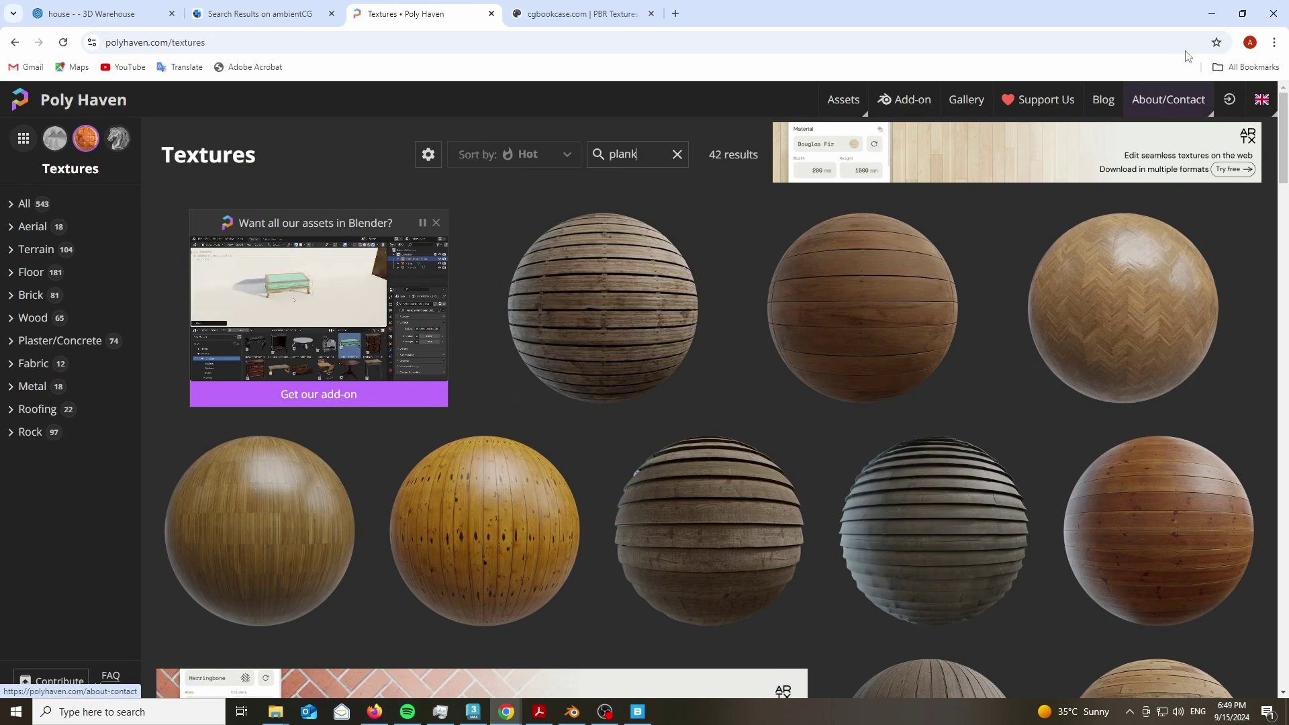
{"action": "left_click", "coordinate": [1215, 9]}
Select the road in front of the house to show its material, and switch to Quixel Bridge to view the Fine American Road surface.
{"action": "scroll", "coordinate": [789, 285], "scroll_direction": "up", "scroll_amount": 5}
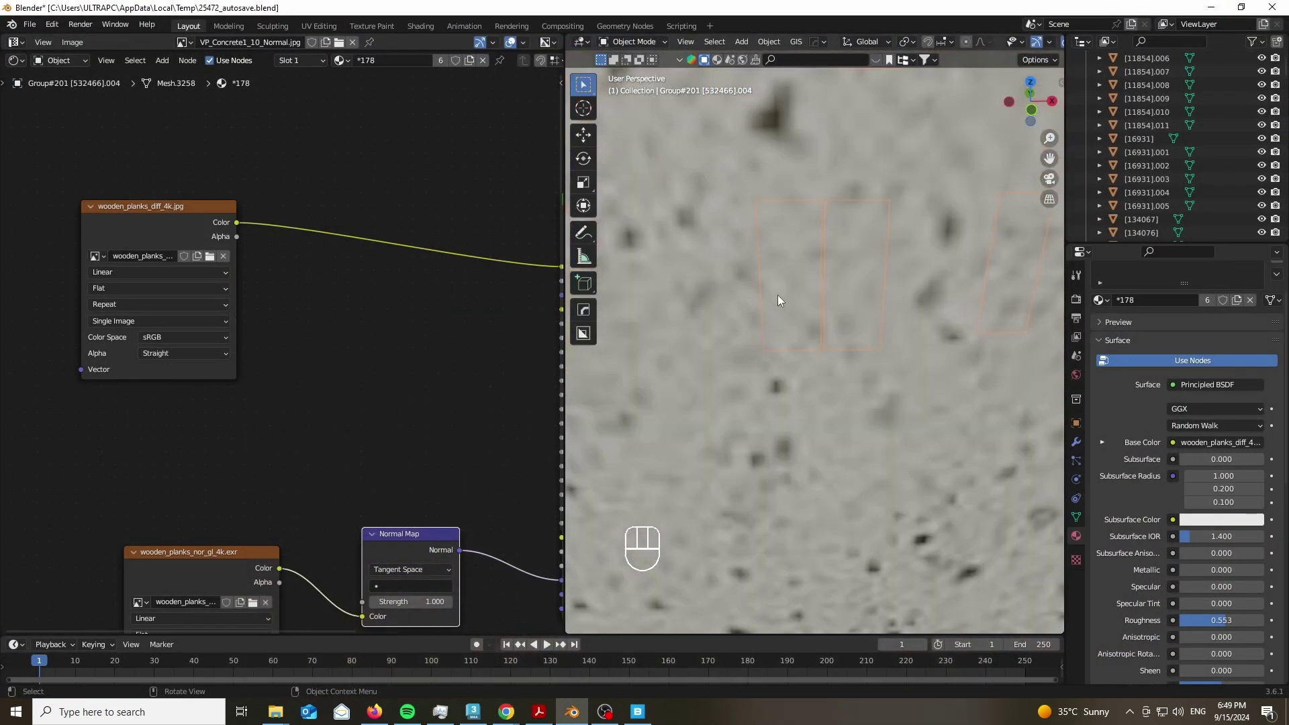
{"action": "scroll", "coordinate": [777, 291], "scroll_direction": "down", "scroll_amount": 10}
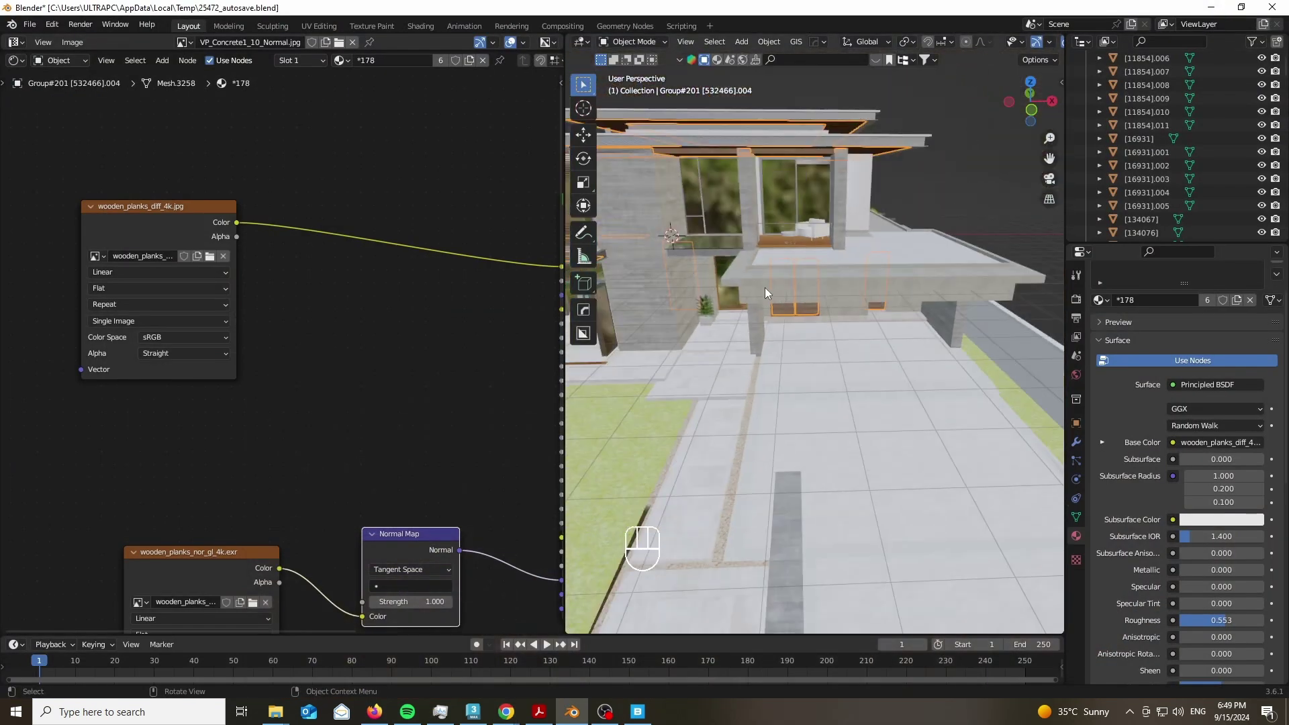
{"action": "scroll", "coordinate": [768, 282], "scroll_direction": "down", "scroll_amount": 6}
{"action": "scroll", "coordinate": [780, 329], "scroll_direction": "up", "scroll_amount": 6}
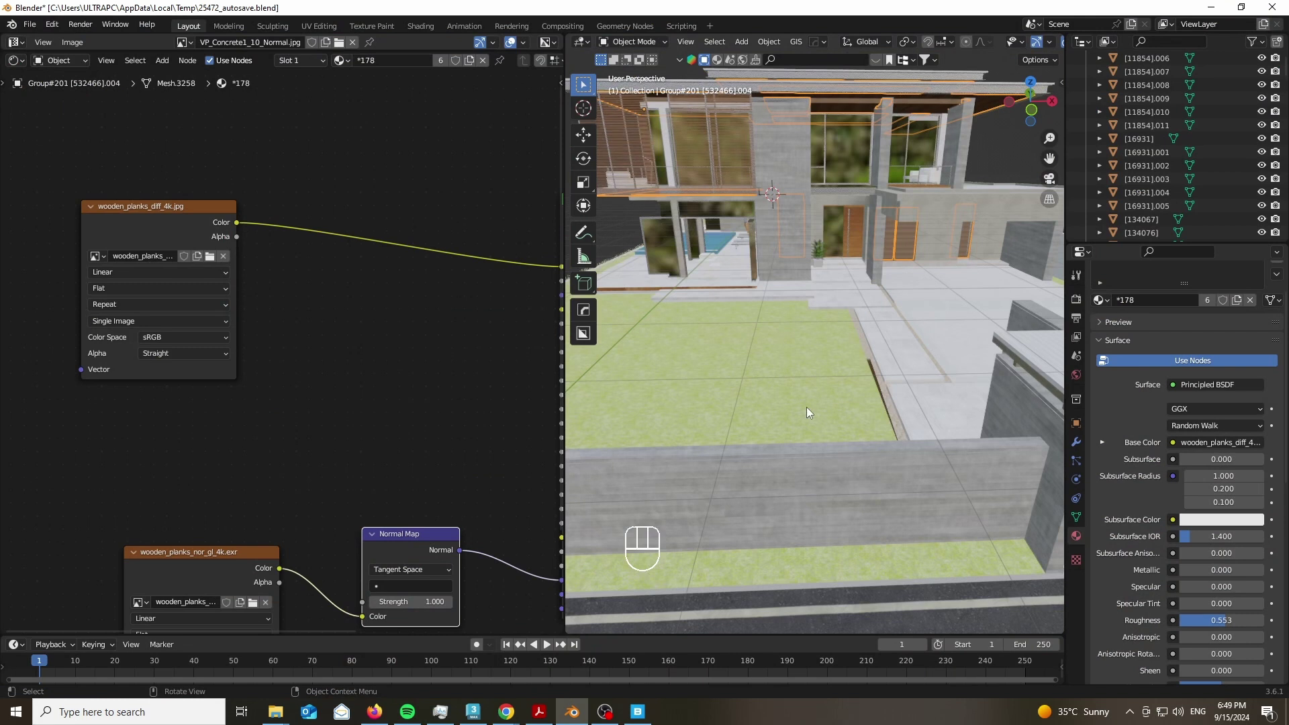
{"action": "scroll", "coordinate": [809, 406], "scroll_direction": "down", "scroll_amount": 3}
{"action": "scroll", "coordinate": [883, 427], "scroll_direction": "up", "scroll_amount": 4}
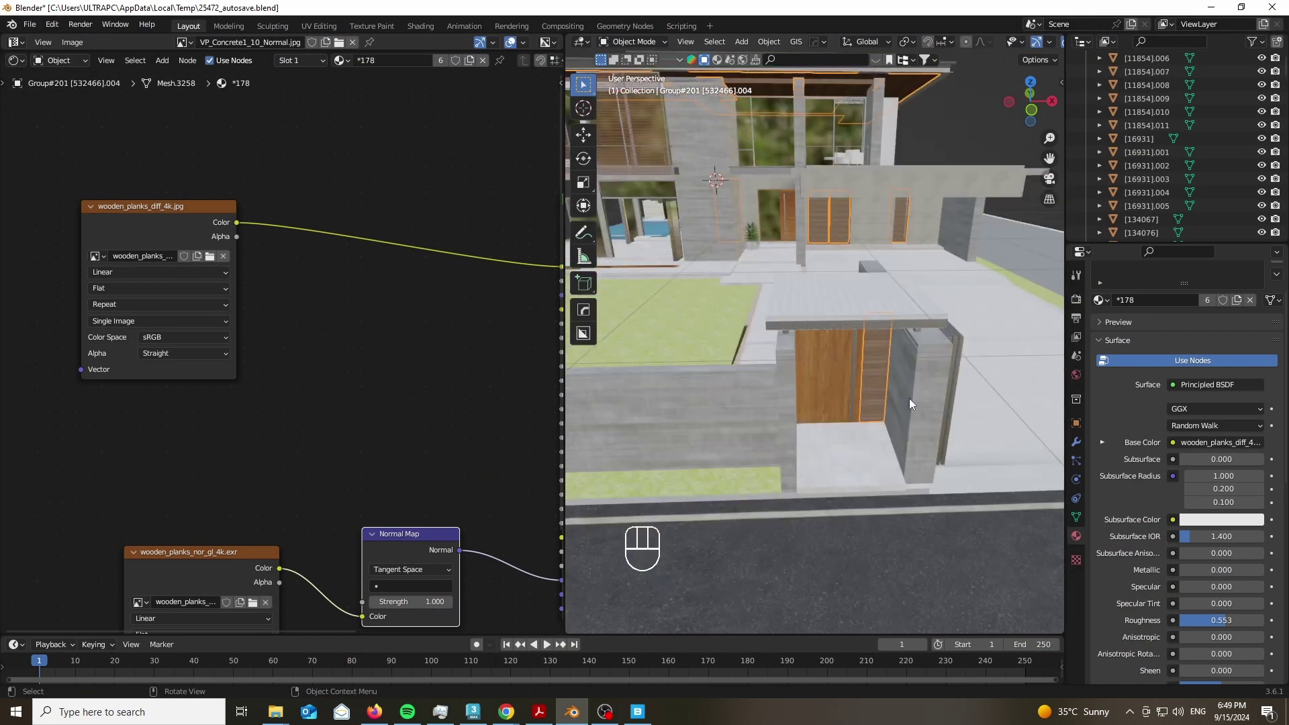
{"action": "scroll", "coordinate": [924, 384], "scroll_direction": "down", "scroll_amount": 2}
{"action": "scroll", "coordinate": [924, 384], "scroll_direction": "down", "scroll_amount": 4}
{"action": "left_click", "coordinate": [836, 430]}
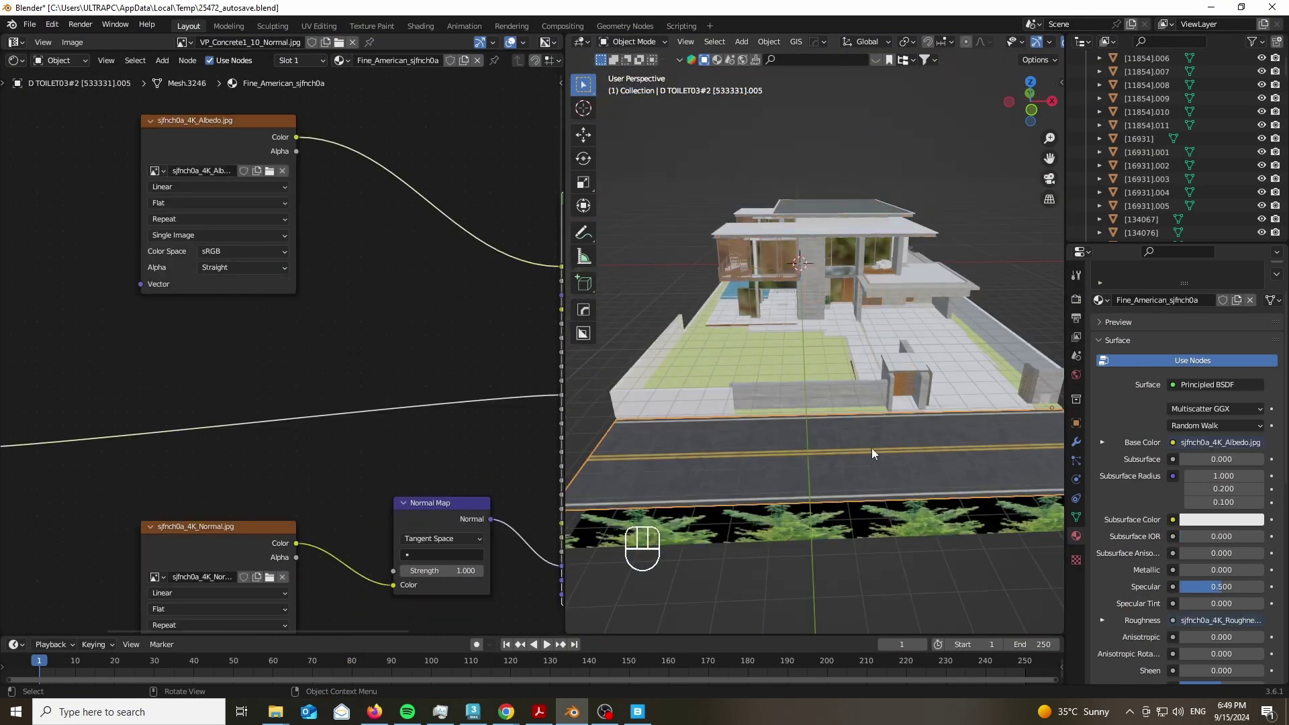
{"action": "mouse_move", "coordinate": [637, 712]}
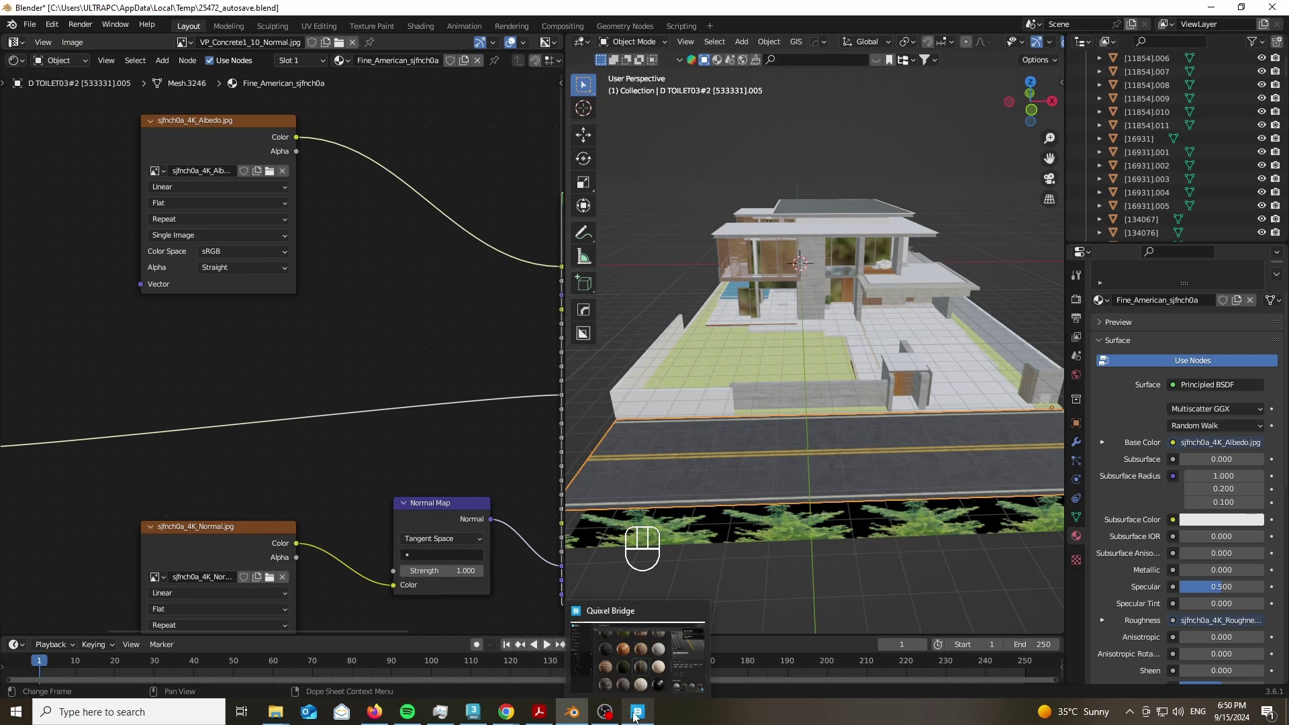
{"action": "left_click", "coordinate": [643, 670]}
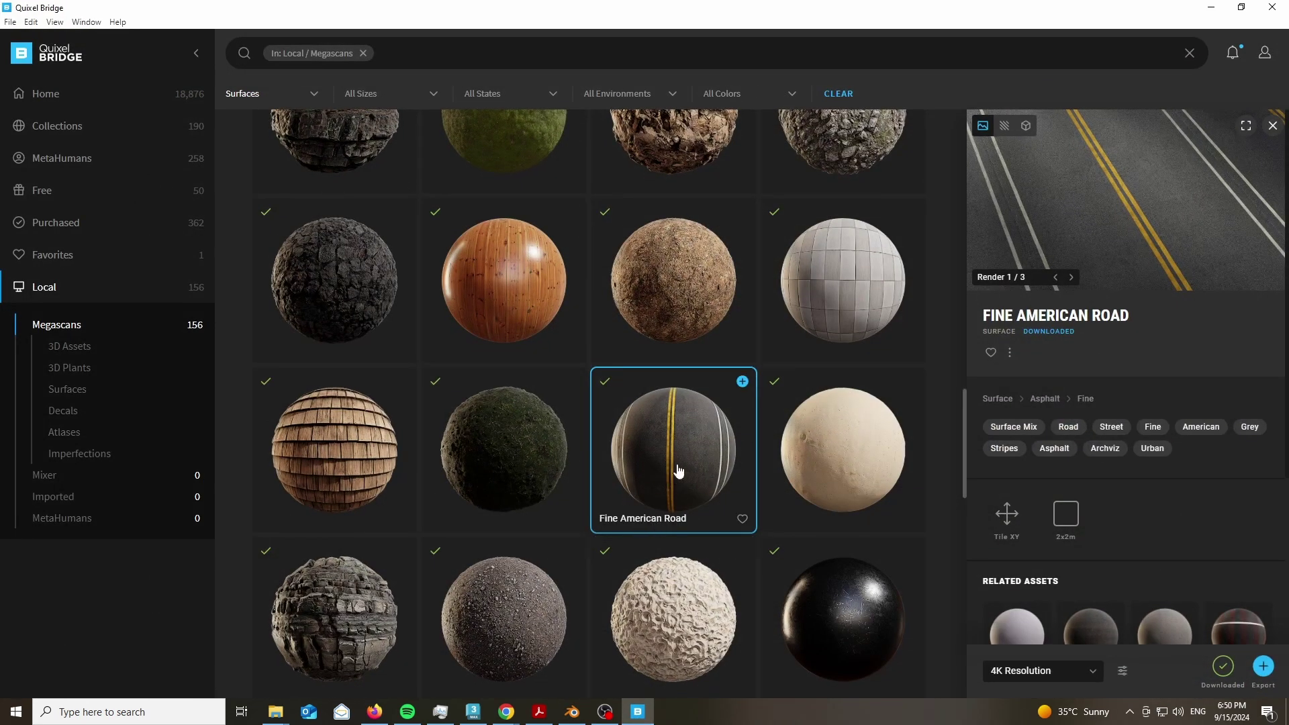
Switch to Chrome and open the texture library on cgbookcase.com.
{"action": "mouse_move", "coordinate": [506, 711]}
{"action": "left_click", "coordinate": [575, 656]}
{"action": "left_click", "coordinate": [582, 14]}
{"action": "scroll", "coordinate": [269, 203], "scroll_direction": "up", "scroll_amount": 15}
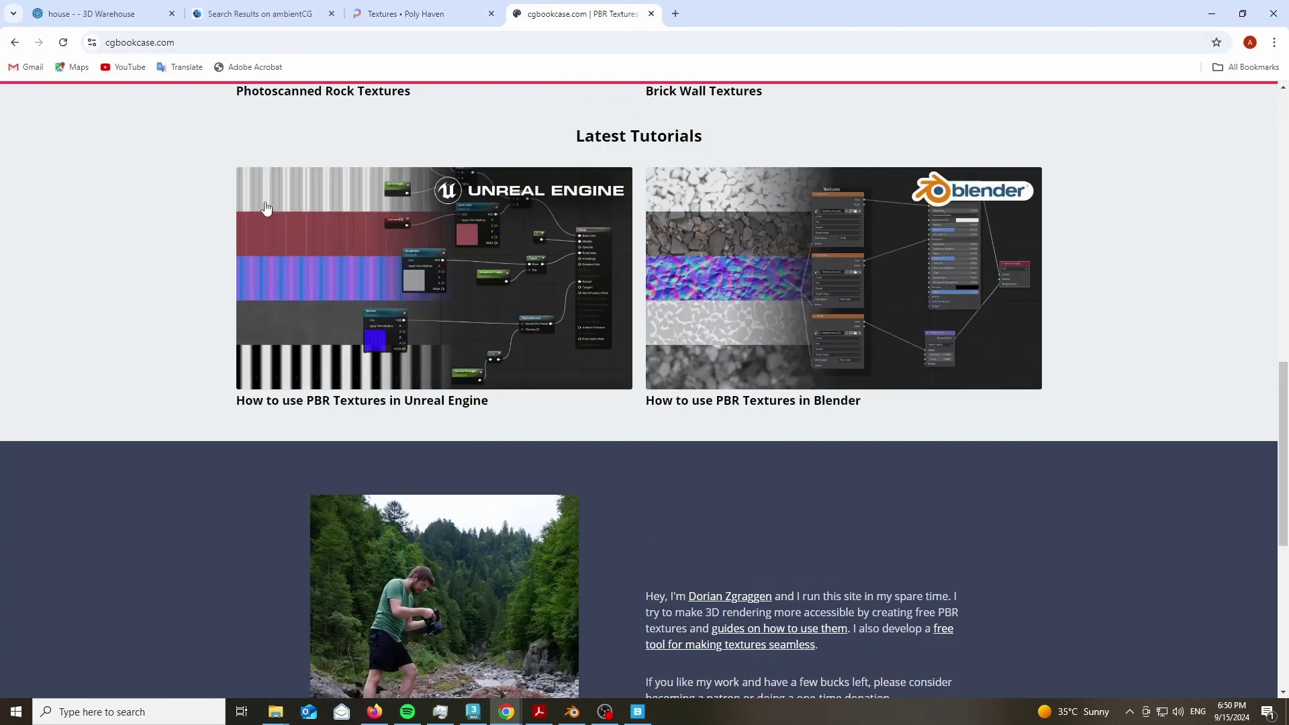
{"action": "scroll", "coordinate": [262, 198], "scroll_direction": "up", "scroll_amount": 5}
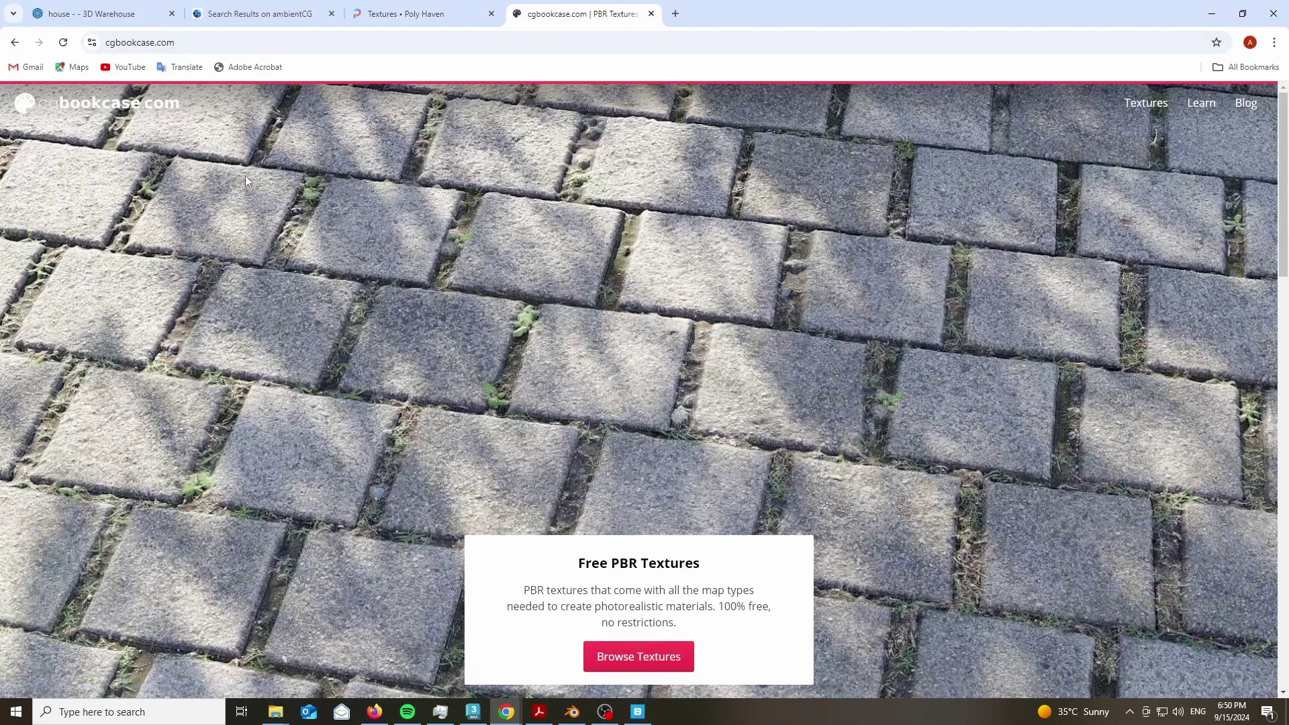
{"action": "left_click", "coordinate": [1143, 104]}
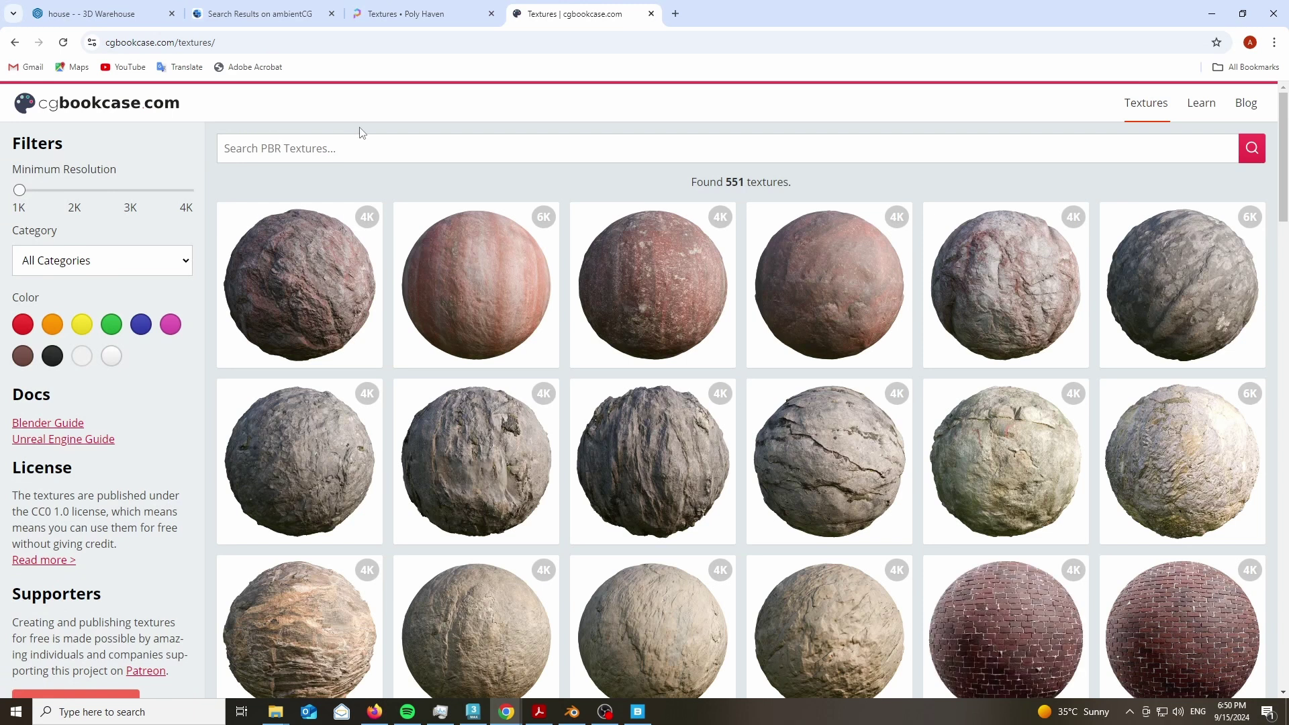
Search the cgbookcase texture library for "asphalt".
{"action": "left_click", "coordinate": [376, 143]}
{"action": "type", "text": "asph"}
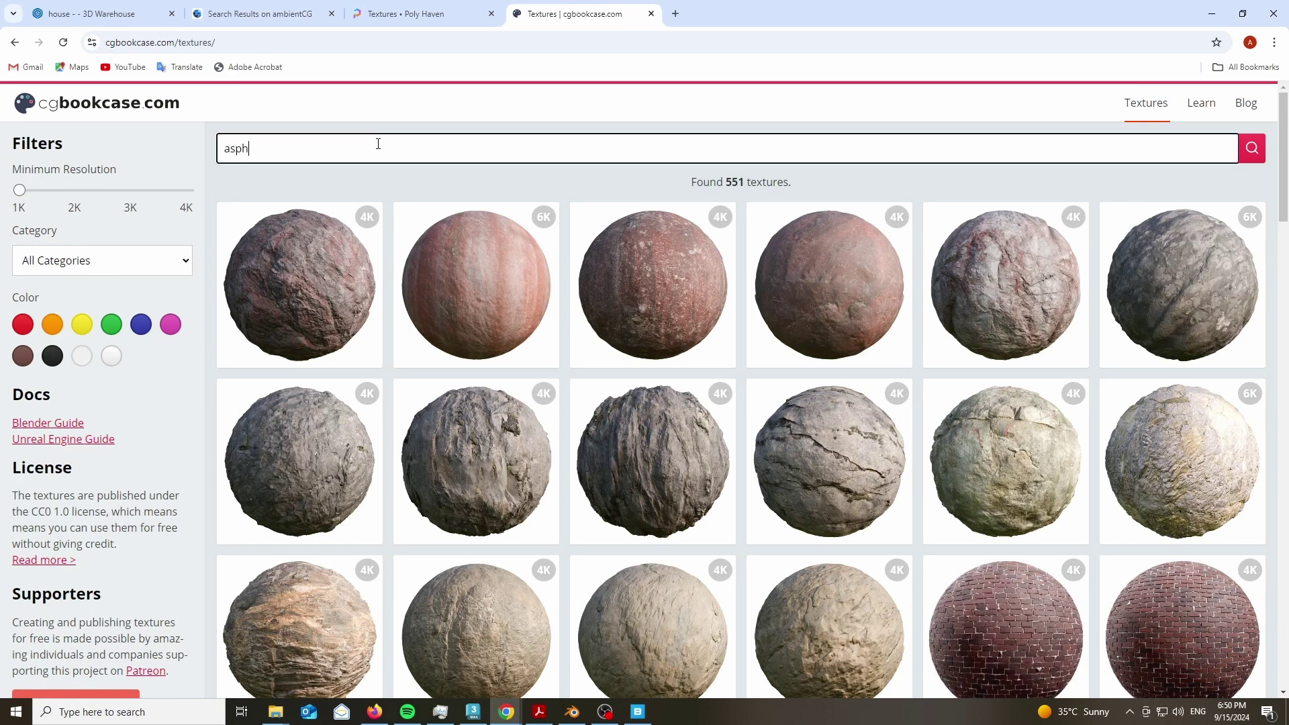
{"action": "type", "text": "alt"}
{"action": "key", "text": "Return"}
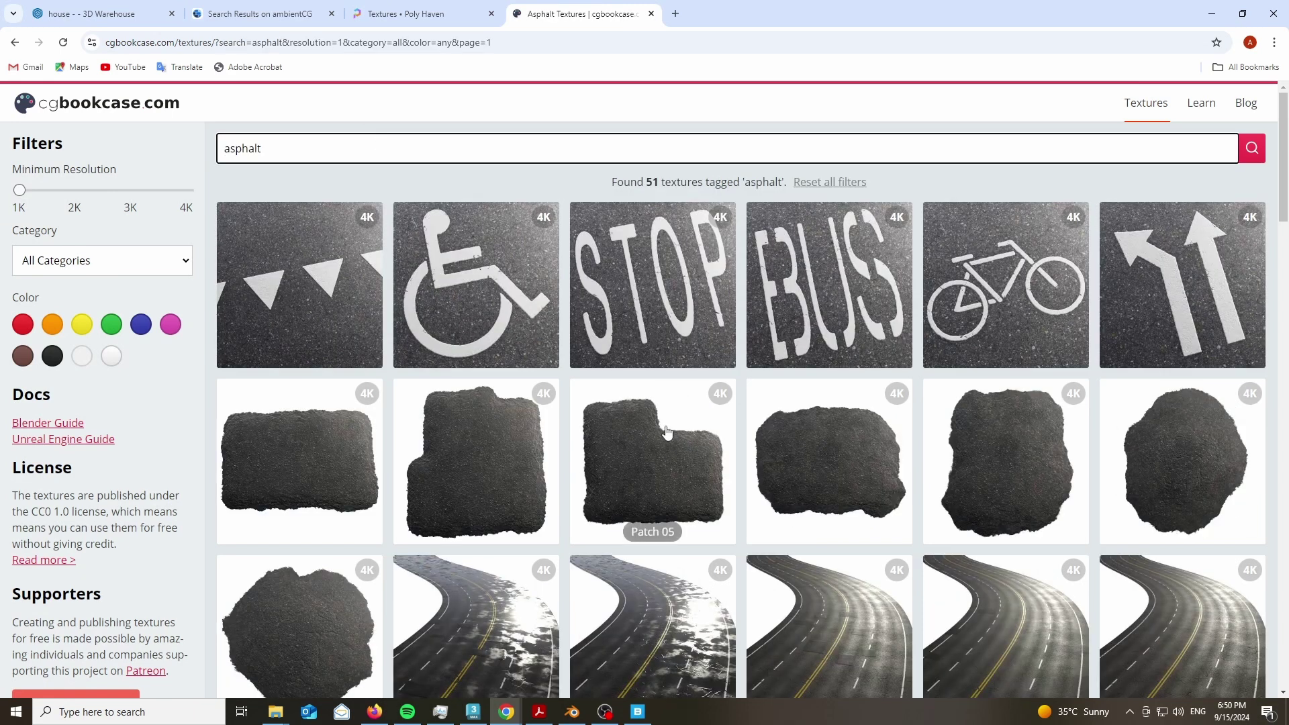
Browse the asphalt and road textures found on cgbookcase, and return to Quixel Bridge.
{"action": "scroll", "coordinate": [775, 345], "scroll_direction": "down", "scroll_amount": 8}
{"action": "scroll", "coordinate": [775, 346], "scroll_direction": "down", "scroll_amount": 13}
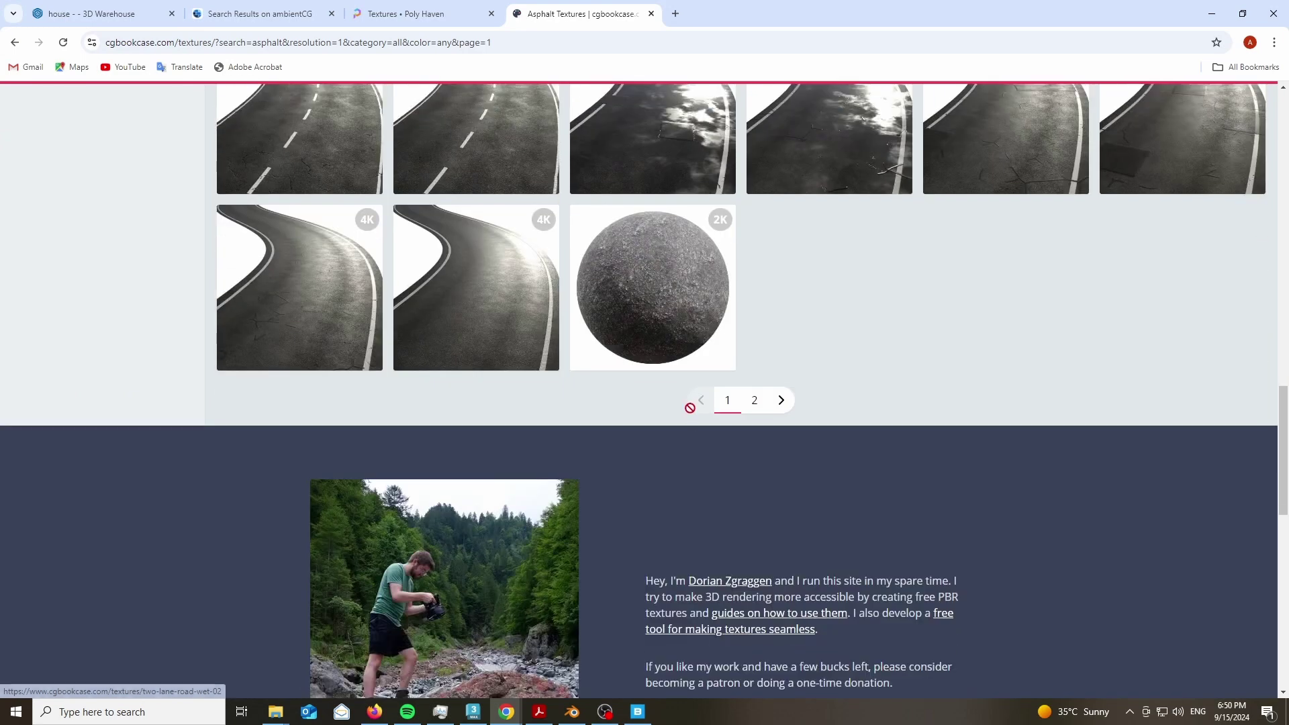
{"action": "scroll", "coordinate": [690, 410], "scroll_direction": "up", "scroll_amount": 5}
{"action": "scroll", "coordinate": [462, 315], "scroll_direction": "up", "scroll_amount": 16}
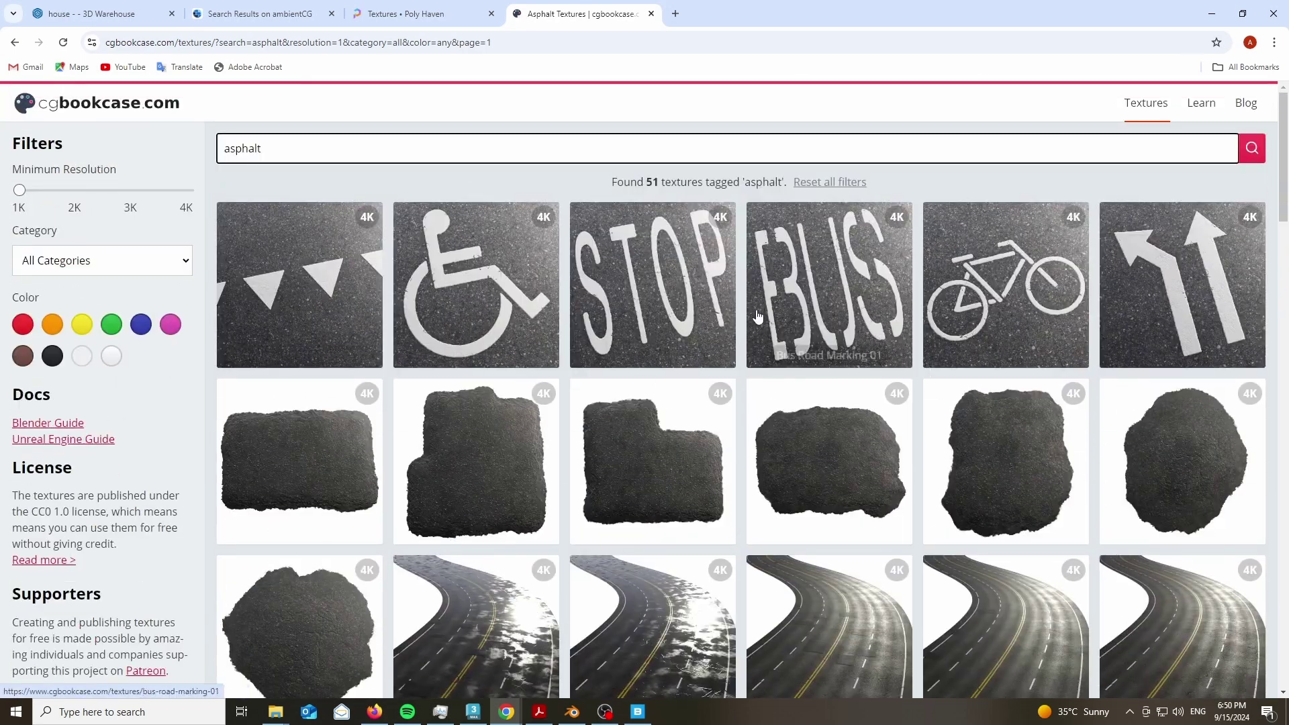
{"action": "scroll", "coordinate": [1173, 268], "scroll_direction": "down", "scroll_amount": 1}
{"action": "scroll", "coordinate": [1074, 322], "scroll_direction": "down", "scroll_amount": 8}
{"action": "scroll", "coordinate": [704, 354], "scroll_direction": "down", "scroll_amount": 5}
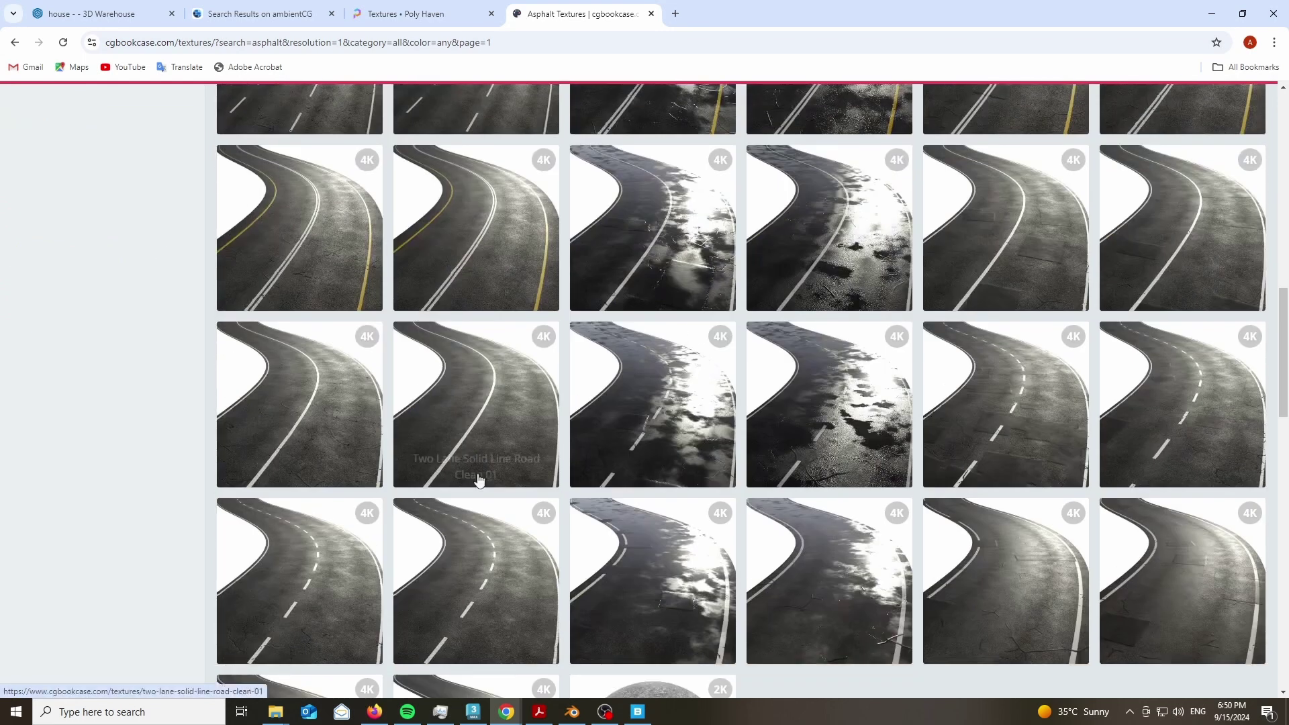
{"action": "left_click", "coordinate": [1212, 14]}
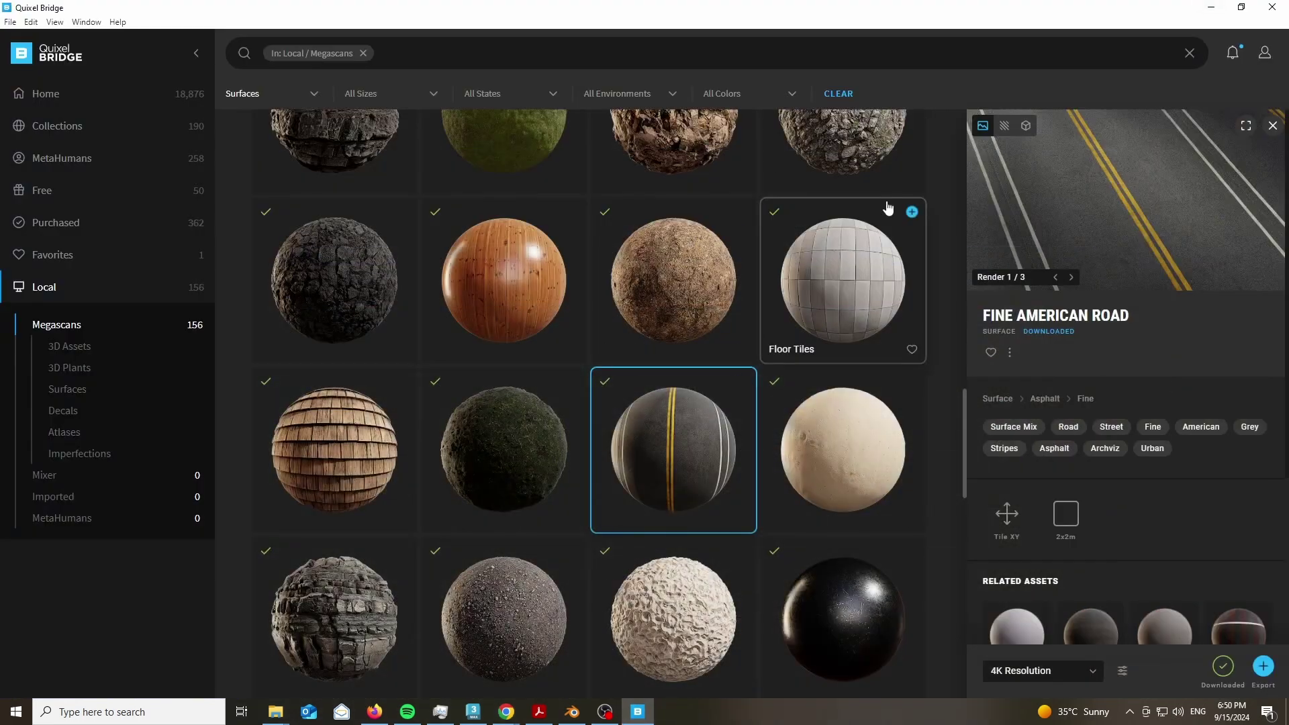
Return to Blender and widen the 3D viewport over the node editor.
{"action": "left_click", "coordinate": [1210, 8]}
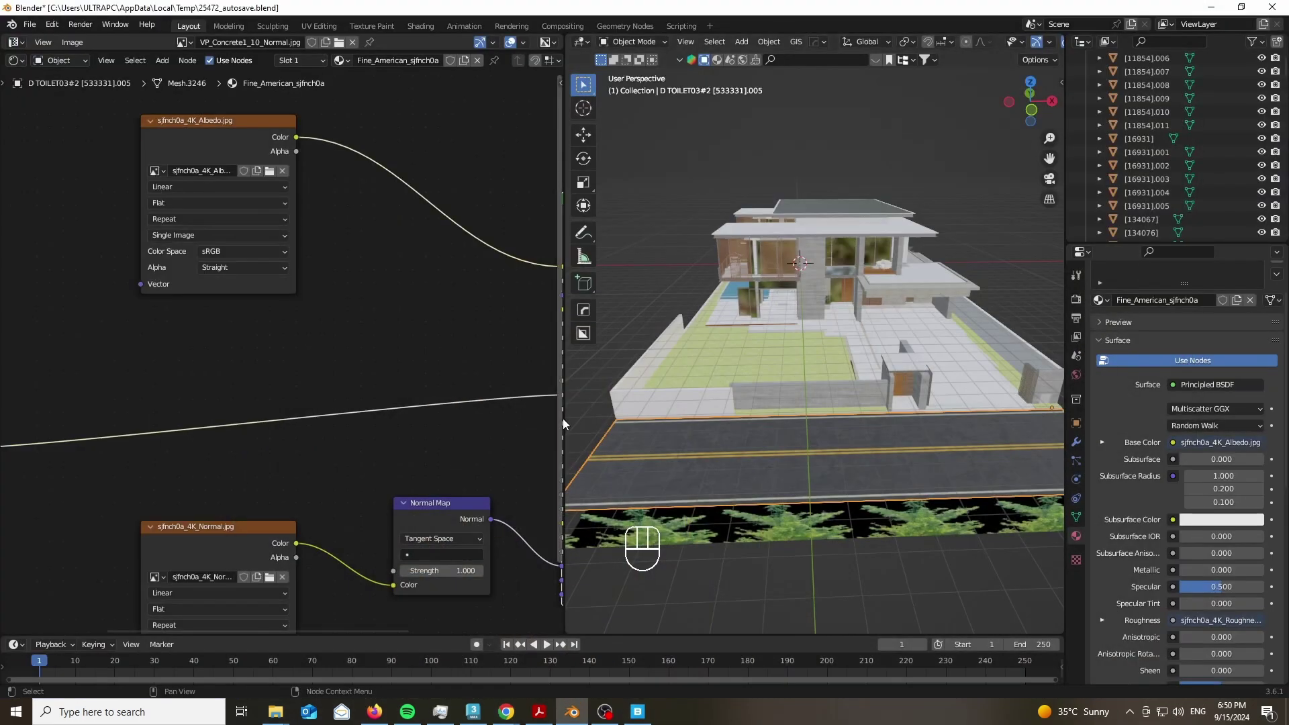
{"action": "left_click_drag", "start_coordinate": [562, 418], "coordinate": [20, 417]}
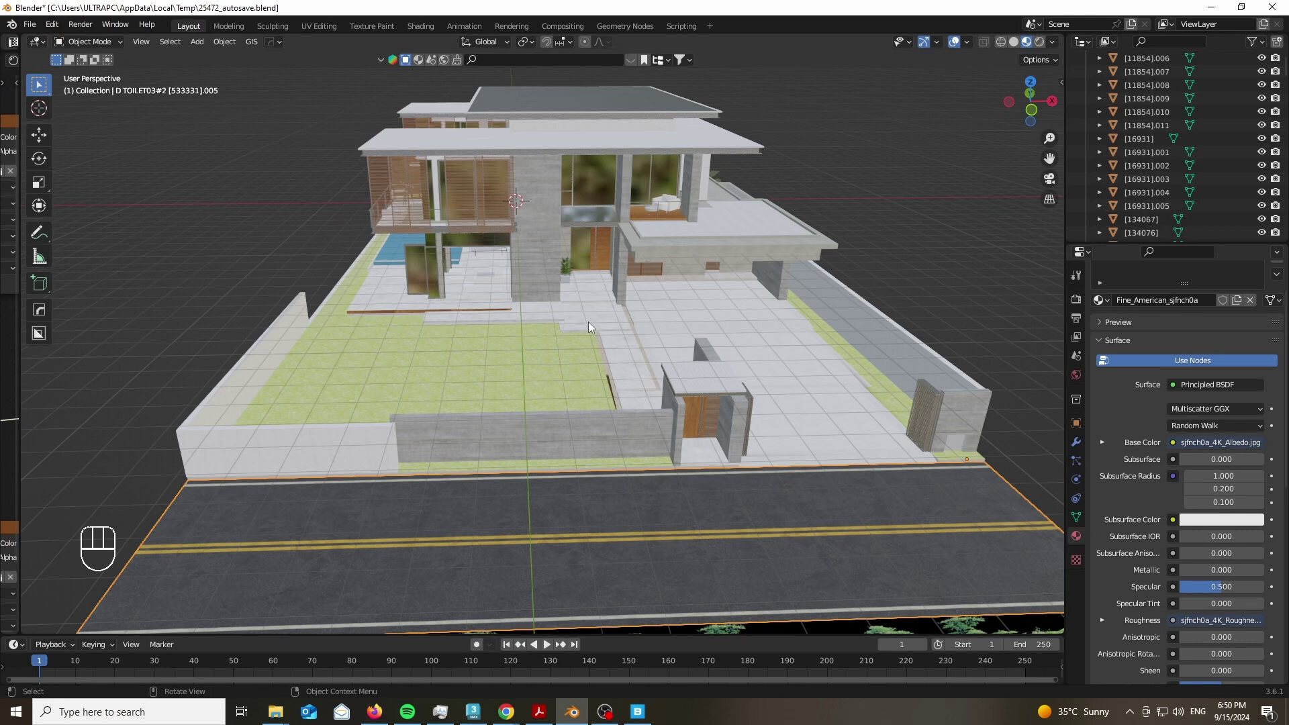
Add a camera to the scene from the top view.
{"action": "key", "text": "KP_7"}
{"action": "scroll", "coordinate": [522, 394], "scroll_direction": "down", "scroll_amount": 4}
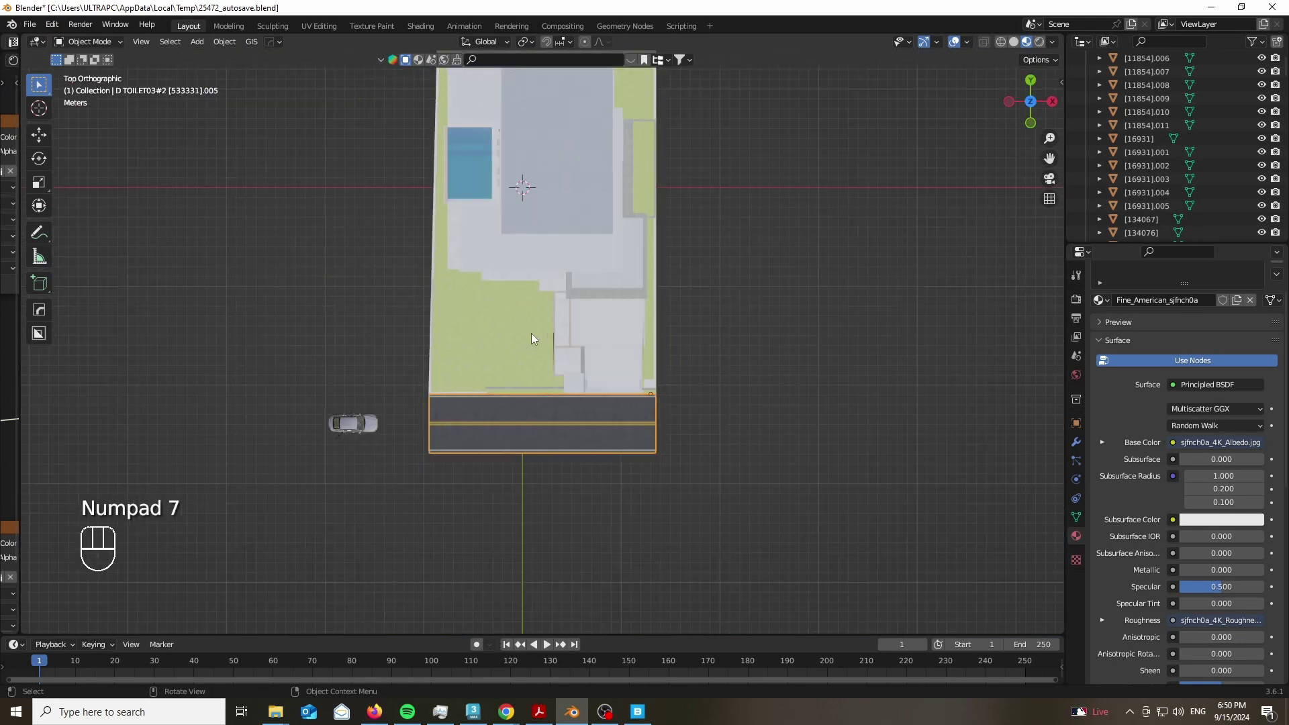
{"action": "scroll", "coordinate": [527, 328], "scroll_direction": "up", "scroll_amount": 2}
{"action": "key", "text": "shift+a"}
{"action": "mouse_move", "coordinate": [493, 535]}
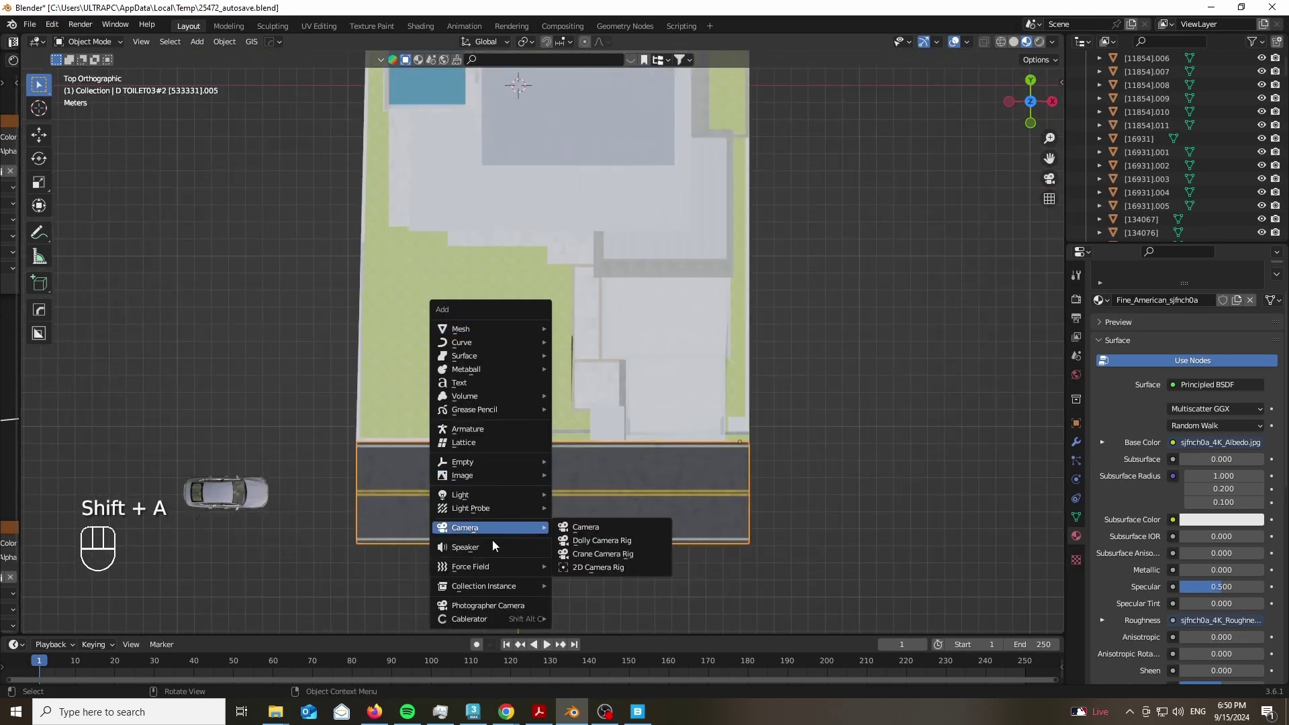
{"action": "left_click", "coordinate": [585, 527]}
{"action": "left_click", "coordinate": [70, 623]}
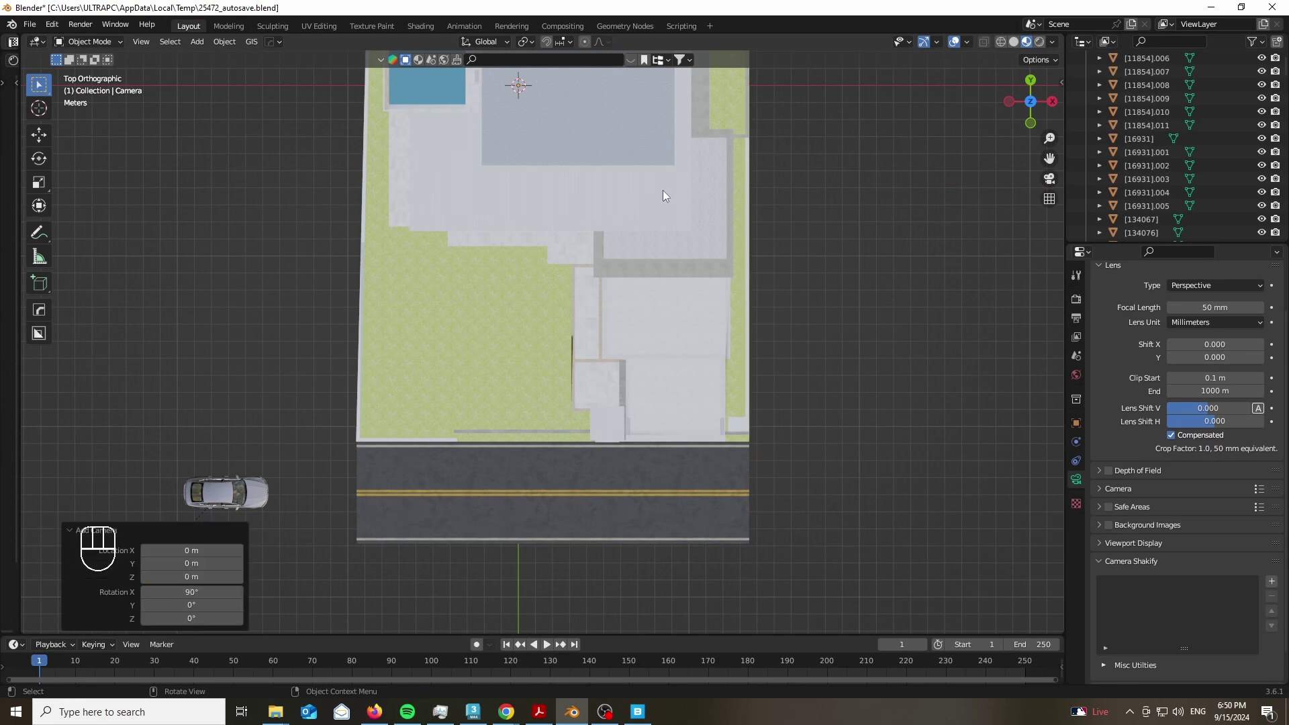
Move the camera along Y to the front of the house and about 1.65 m along X.
{"action": "key", "text": "g"}
{"action": "key", "text": "y"}
{"action": "left_click", "coordinate": [607, 654]}
{"action": "key", "text": "g"}
{"action": "key", "text": "x"}
{"action": "left_click", "coordinate": [600, 204]}
Lower the camera about 3.52 m along Z to the road level and set its focal length to 24 mm.
{"action": "key", "text": "KP_1"}
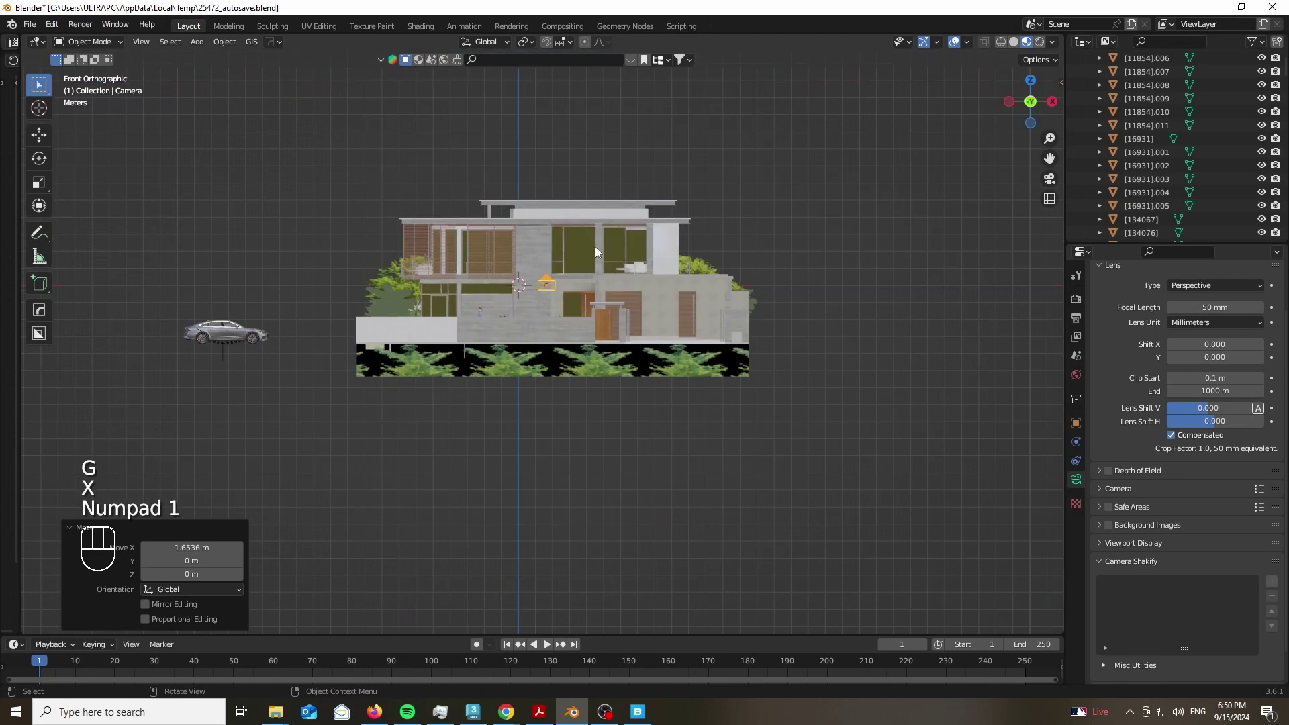
{"action": "key", "text": "g"}
{"action": "key", "text": "z"}
{"action": "key", "text": "shift"}
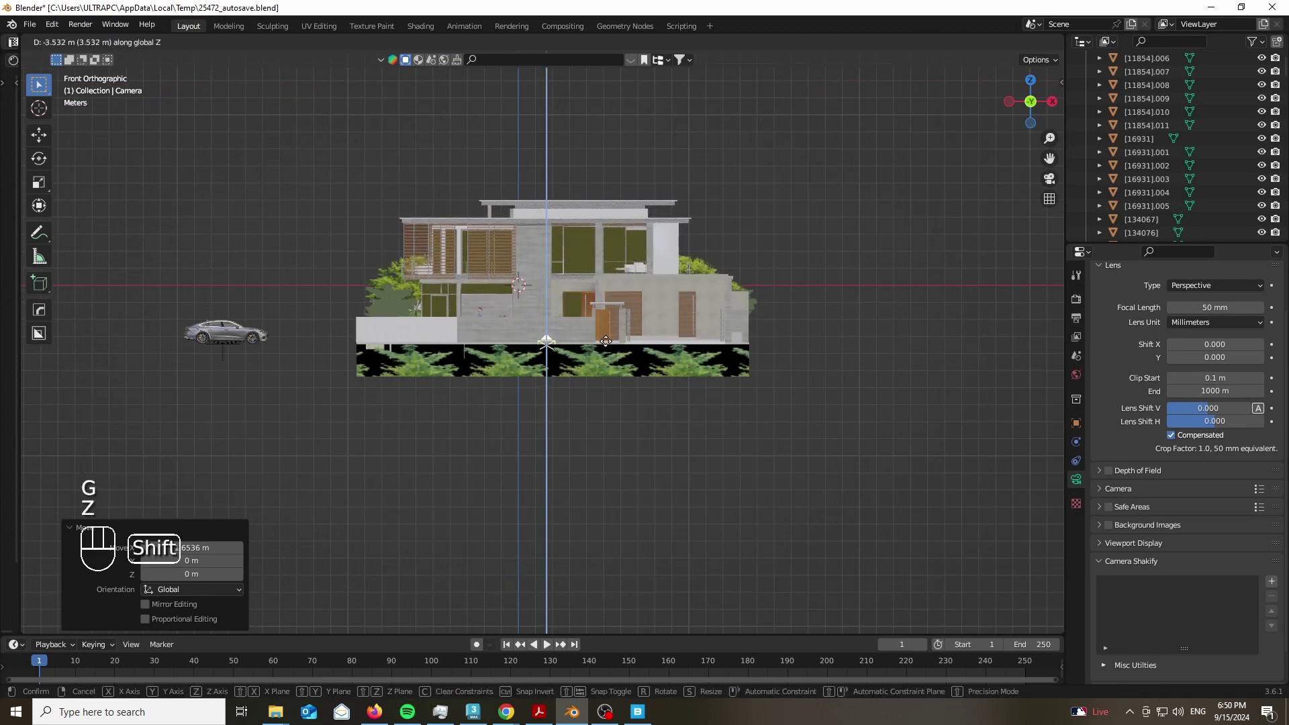
{"action": "left_click", "coordinate": [605, 341]}
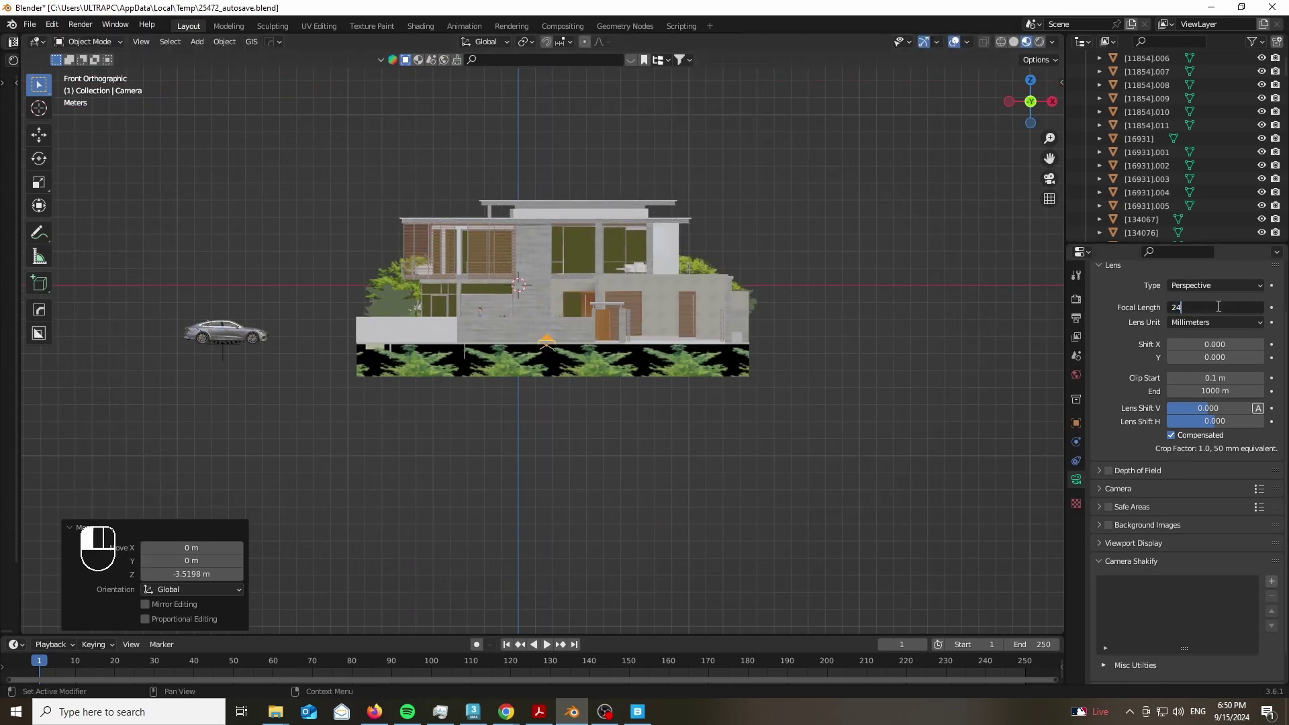
Look through the camera and raise it 1.7 m along Z.
{"action": "key", "text": "KP_0"}
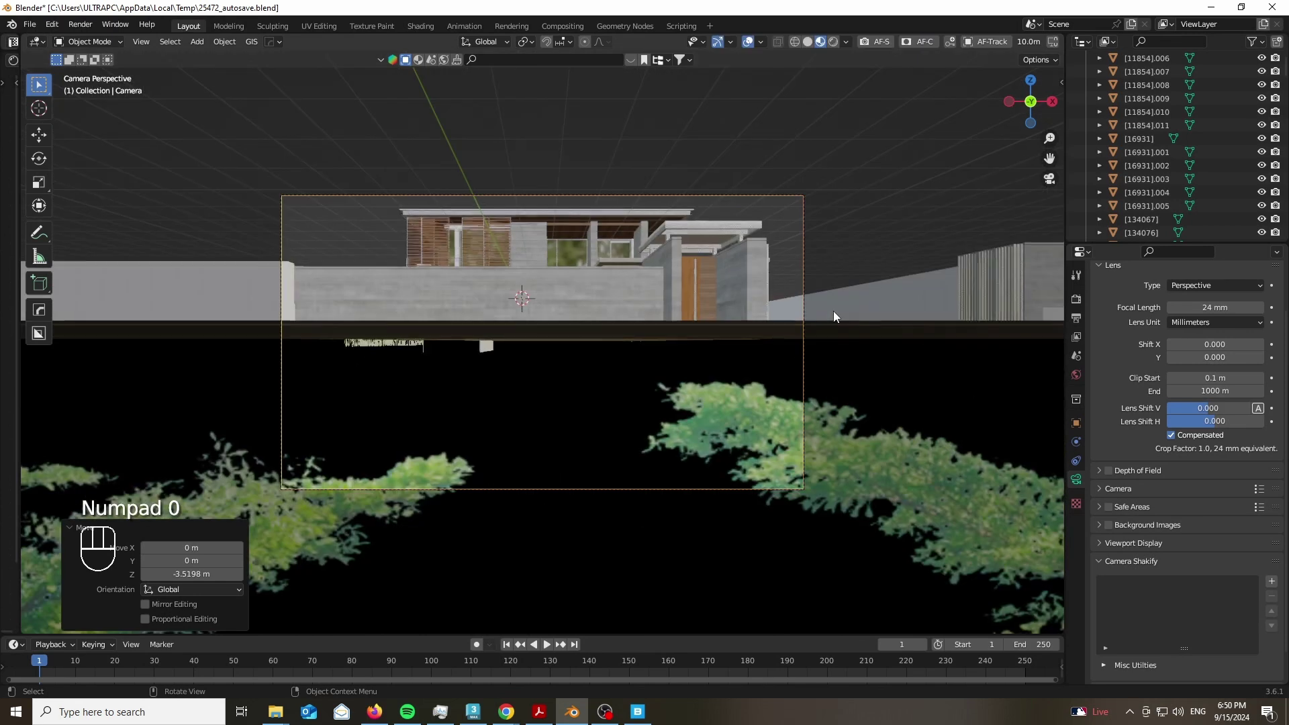
{"action": "key", "text": "g"}
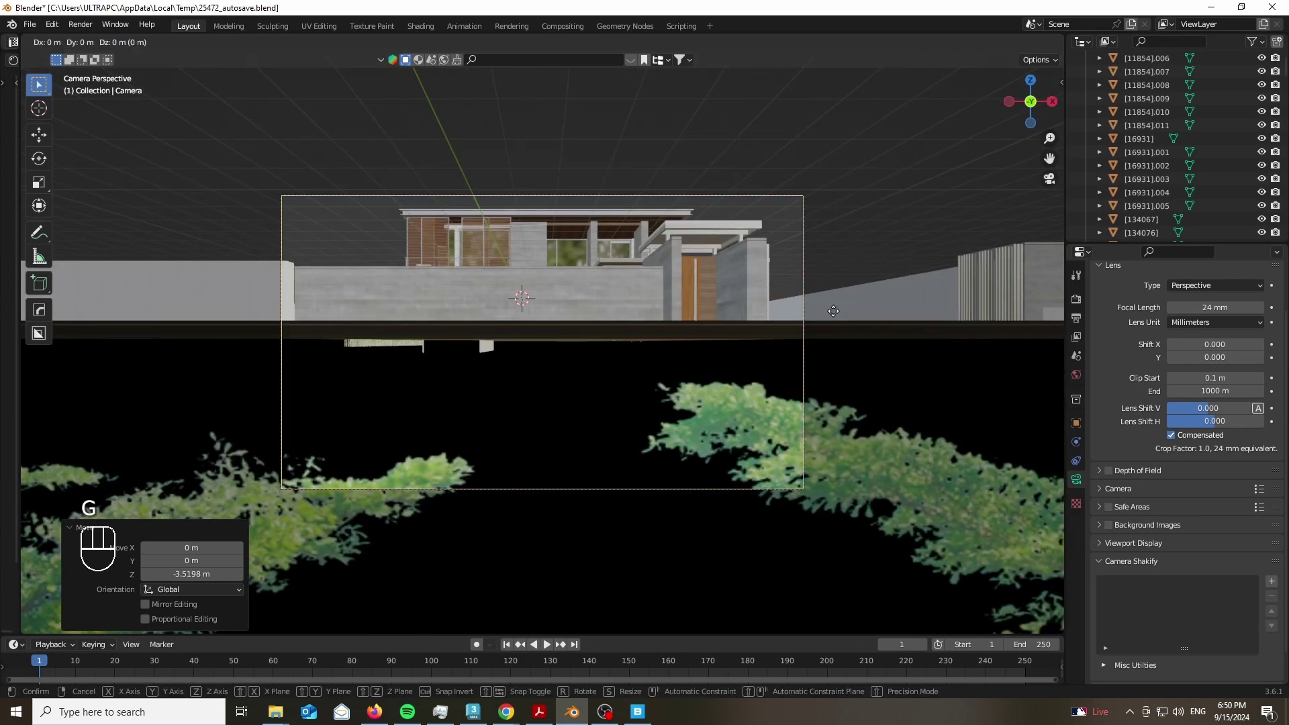
{"action": "type", "text": "1.7"}
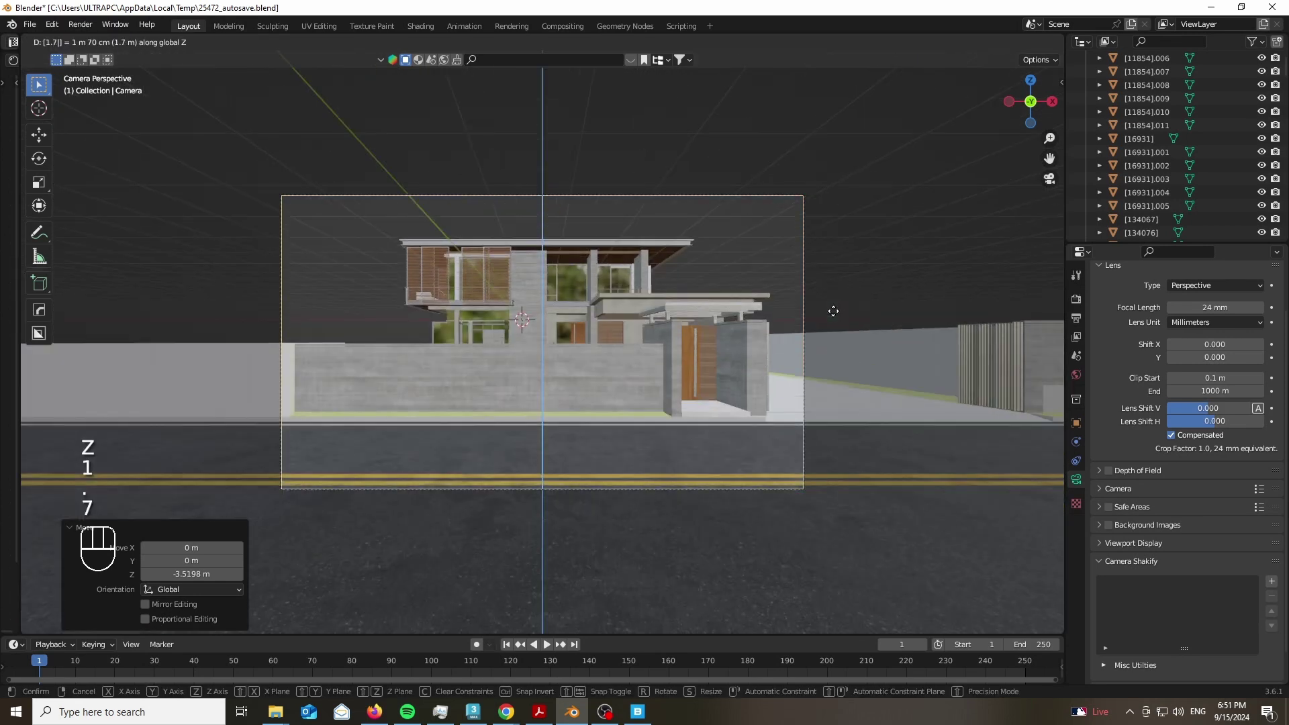
Shift the camera about 0.93 m along X and pull it back about 1.93 m along Y.
{"action": "type", "text": "gx"}
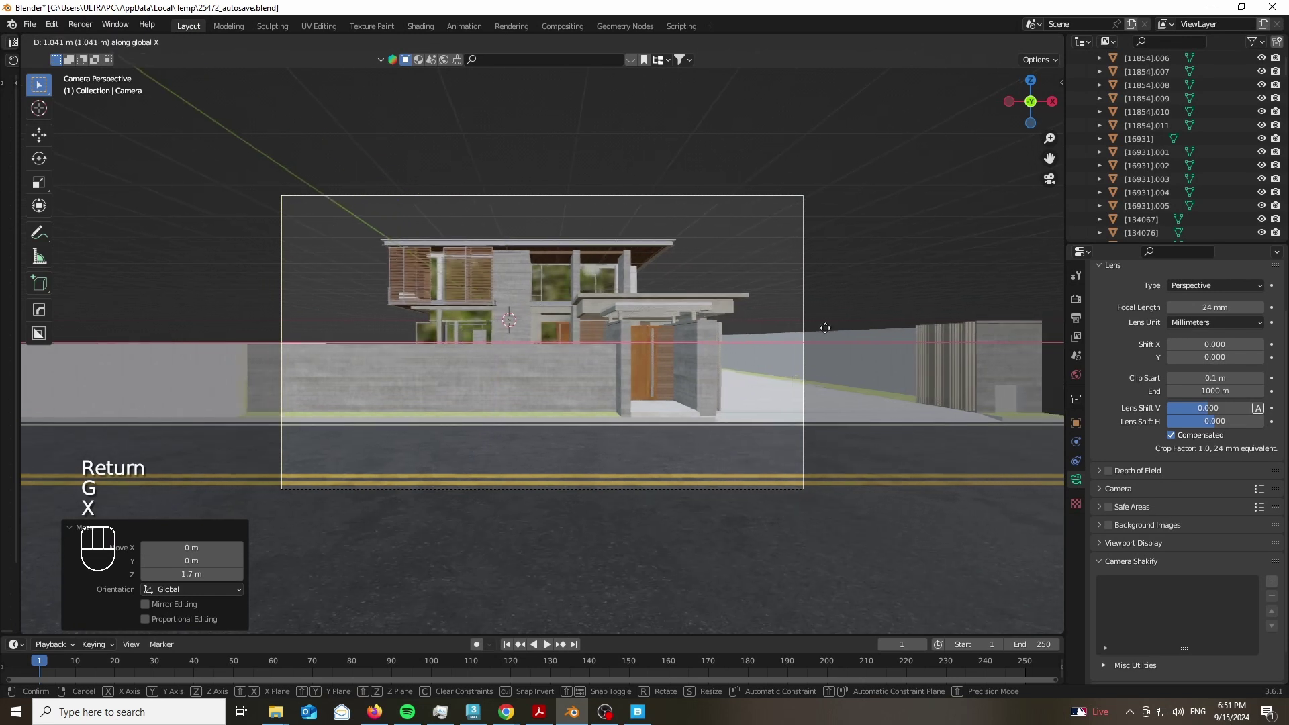
{"action": "left_click", "coordinate": [818, 326]}
{"action": "key", "text": "g"}
{"action": "key", "text": "y"}
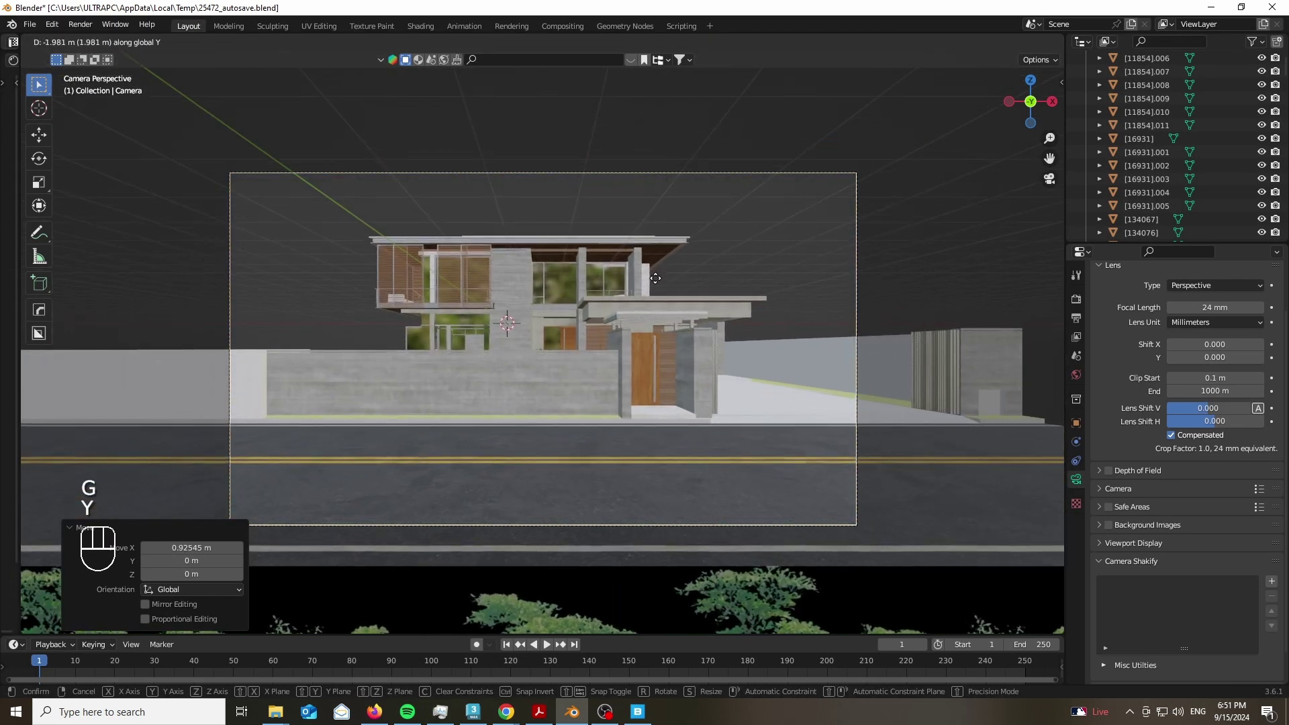
{"action": "left_click", "coordinate": [644, 289]}
Set the camera's focal length to 35 mm and move it back about another 2.04 m along Y.
{"action": "scroll", "coordinate": [642, 292], "scroll_direction": "up", "scroll_amount": 3}
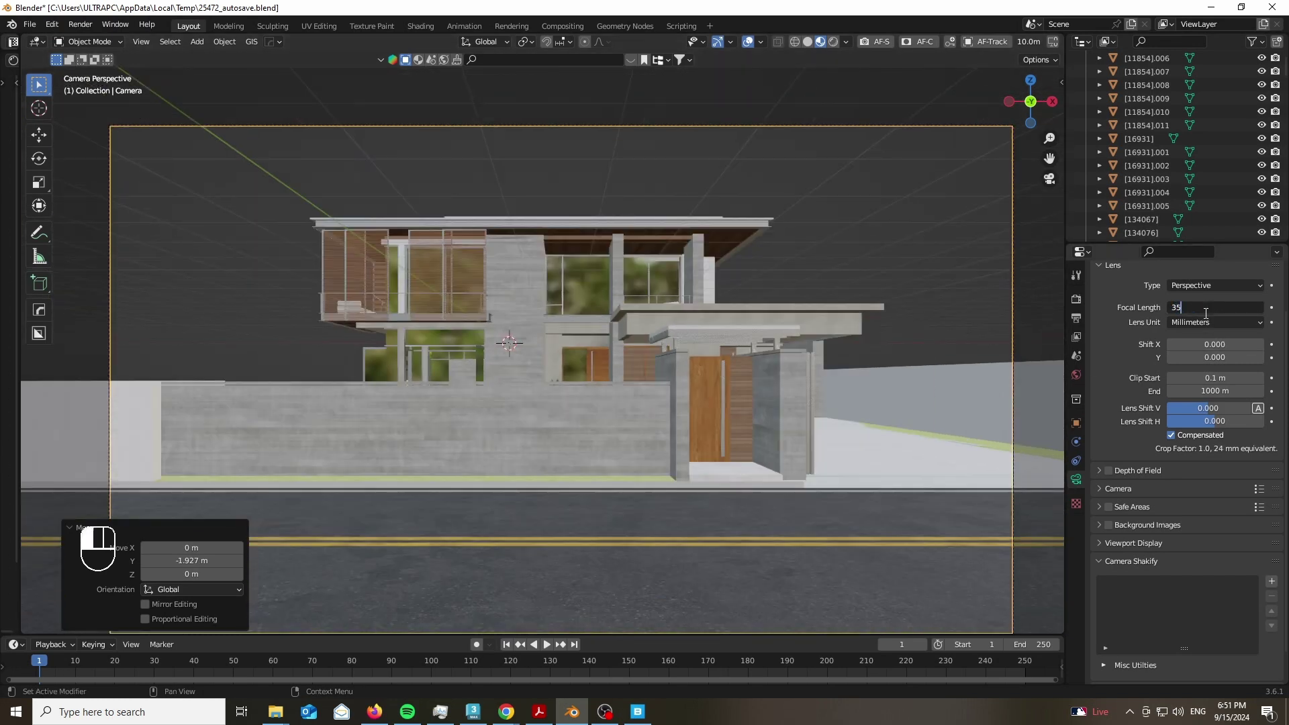
{"action": "key", "text": "Return"}
{"action": "scroll", "coordinate": [678, 329], "scroll_direction": "up", "scroll_amount": 3}
{"action": "key", "text": "g"}
{"action": "key", "text": "y"}
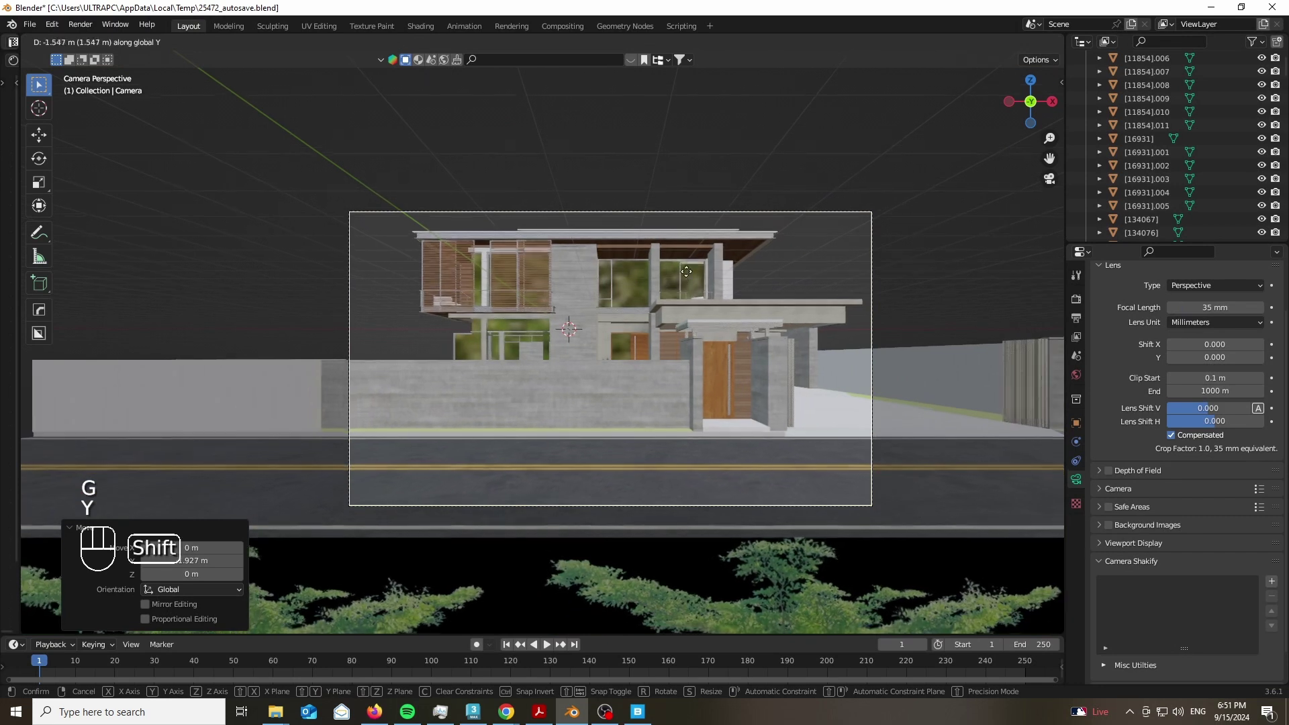
{"action": "left_click", "coordinate": [713, 186]}
Reduce the camera's focal length to 28 mm.
{"action": "left_click", "coordinate": [1172, 307]}
{"action": "left_click", "coordinate": [1172, 307]}
{"action": "left_click", "coordinate": [1171, 308]}
{"action": "left_click", "coordinate": [1171, 307]}
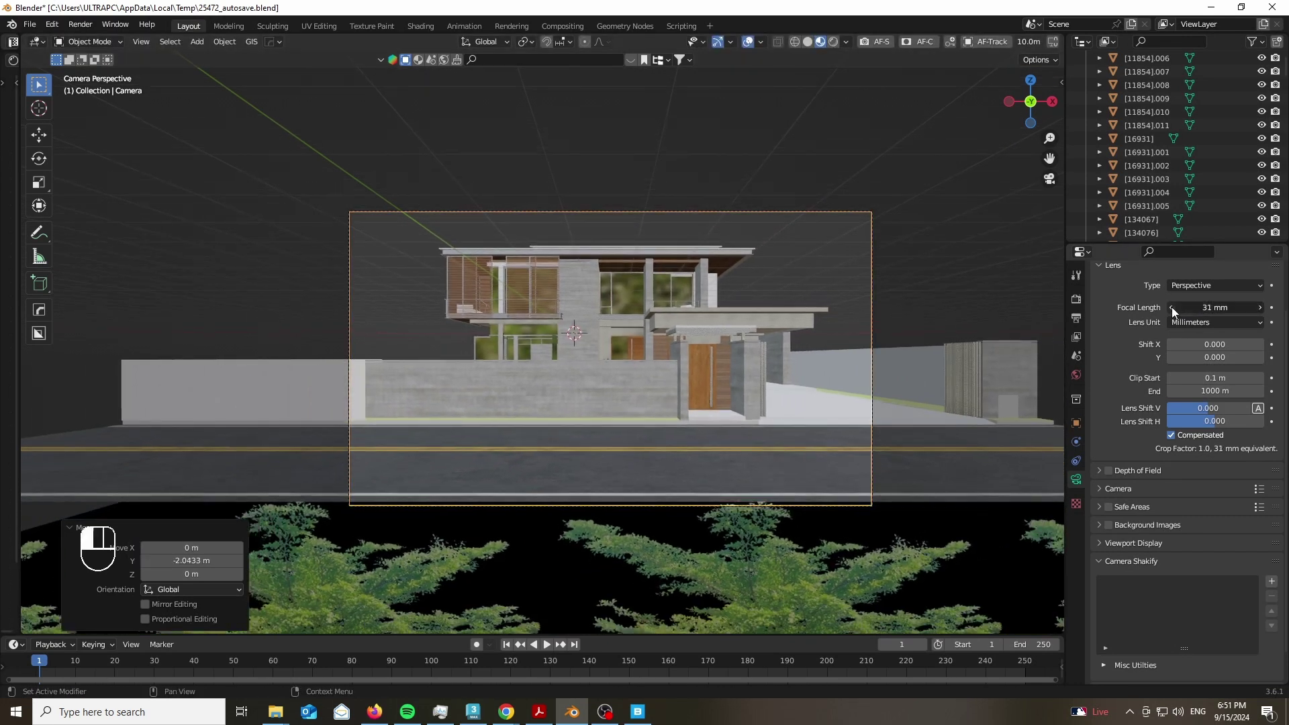
{"action": "left_click", "coordinate": [1171, 307]}
{"action": "left_click", "coordinate": [1171, 307]}
{"action": "left_click", "coordinate": [1171, 308]}
Set the camera's vertical lens shift (Shift Y) to 0.071.
{"action": "scroll", "coordinate": [885, 309], "scroll_direction": "up", "scroll_amount": 2}
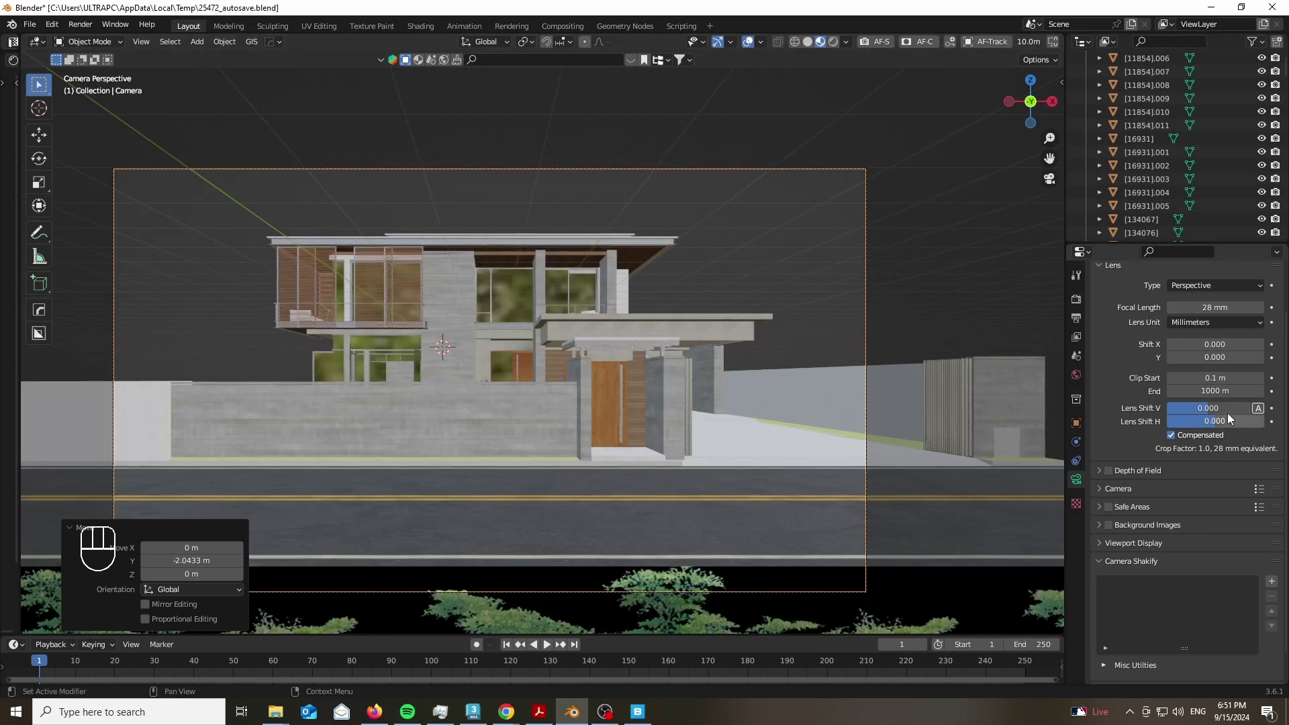
{"action": "left_click_drag", "start_coordinate": [1198, 361], "coordinate": [1228, 357], "text": "shift"}
{"action": "scroll", "coordinate": [481, 385], "scroll_direction": "up", "scroll_amount": 1}
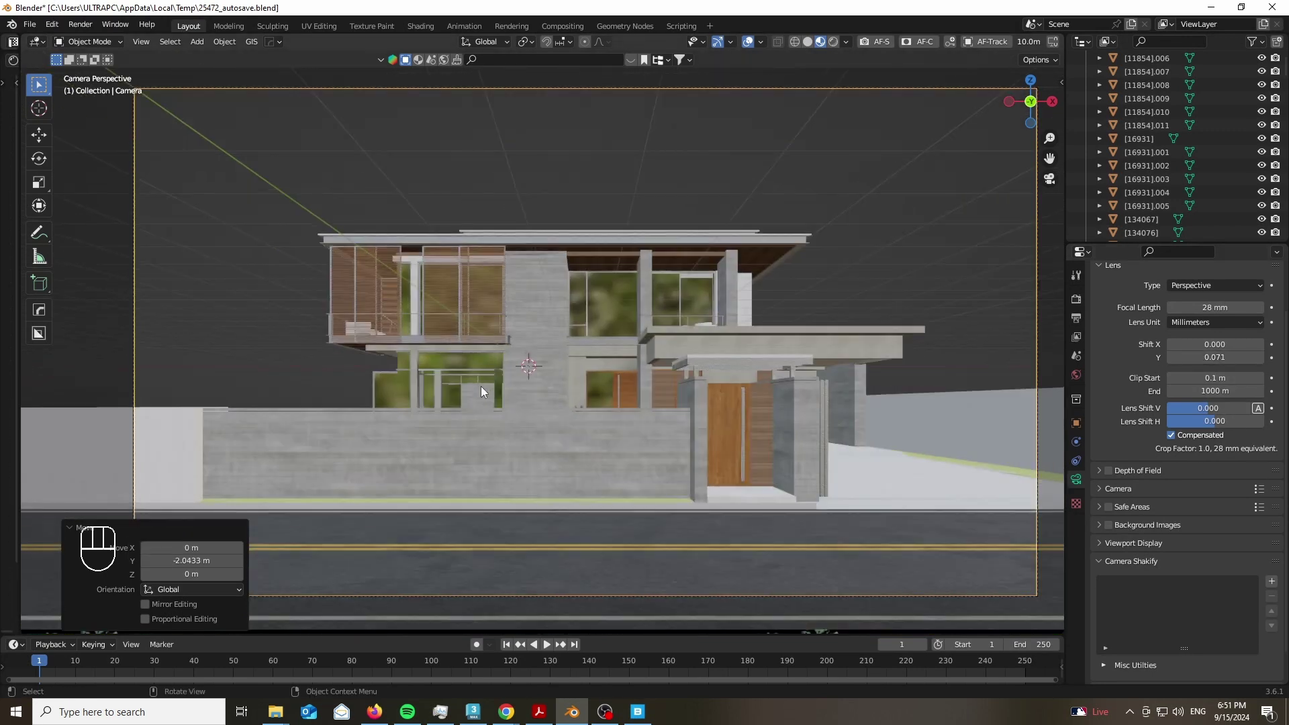
Show the viewport as rendered, using the Cycles engine with GPU Compute as the device.
{"action": "left_click", "coordinate": [554, 343]}
{"action": "left_click", "coordinate": [1076, 298]}
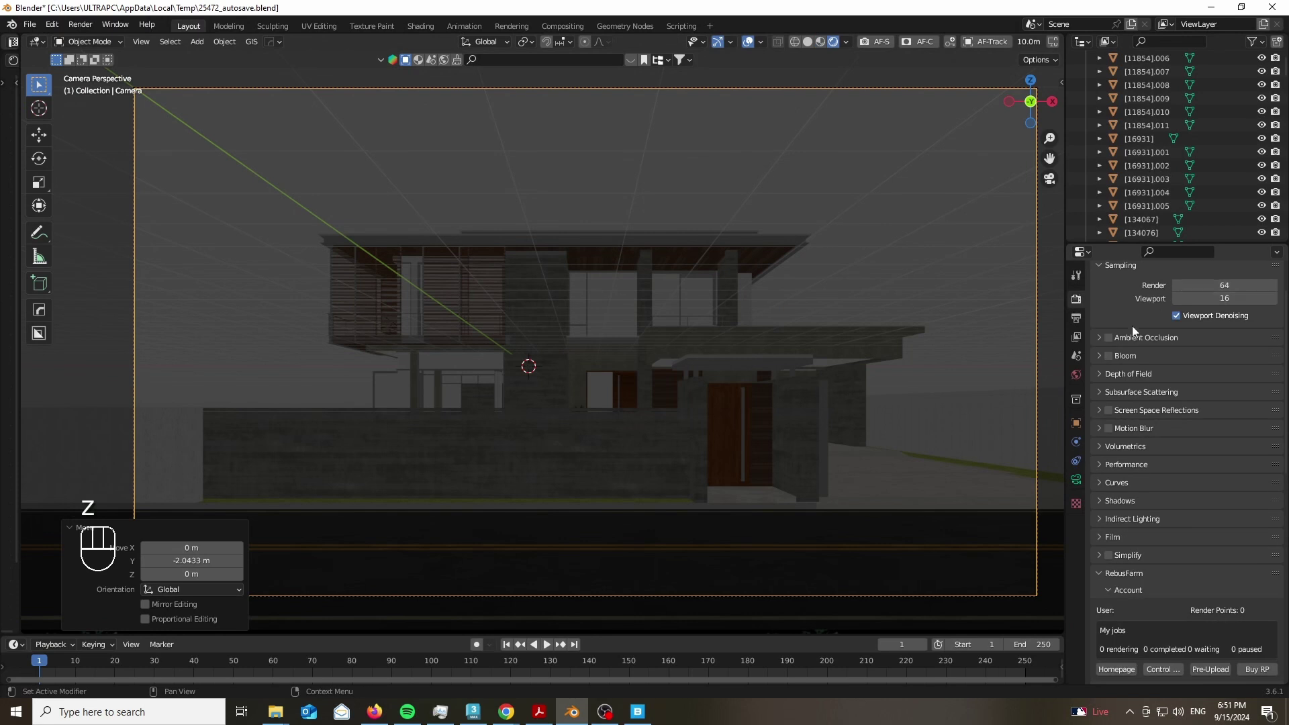
{"action": "left_click", "coordinate": [1205, 296]}
{"action": "left_click", "coordinate": [1192, 343]}
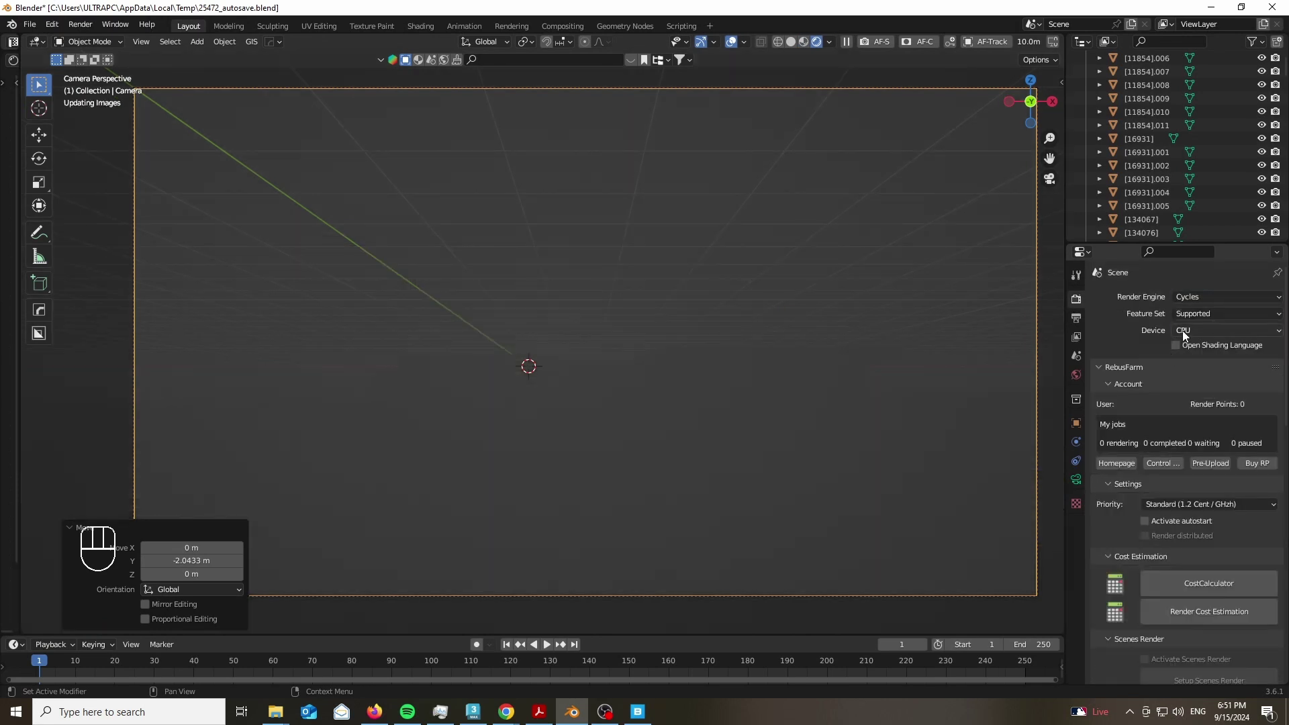
{"action": "key", "text": "Return"}
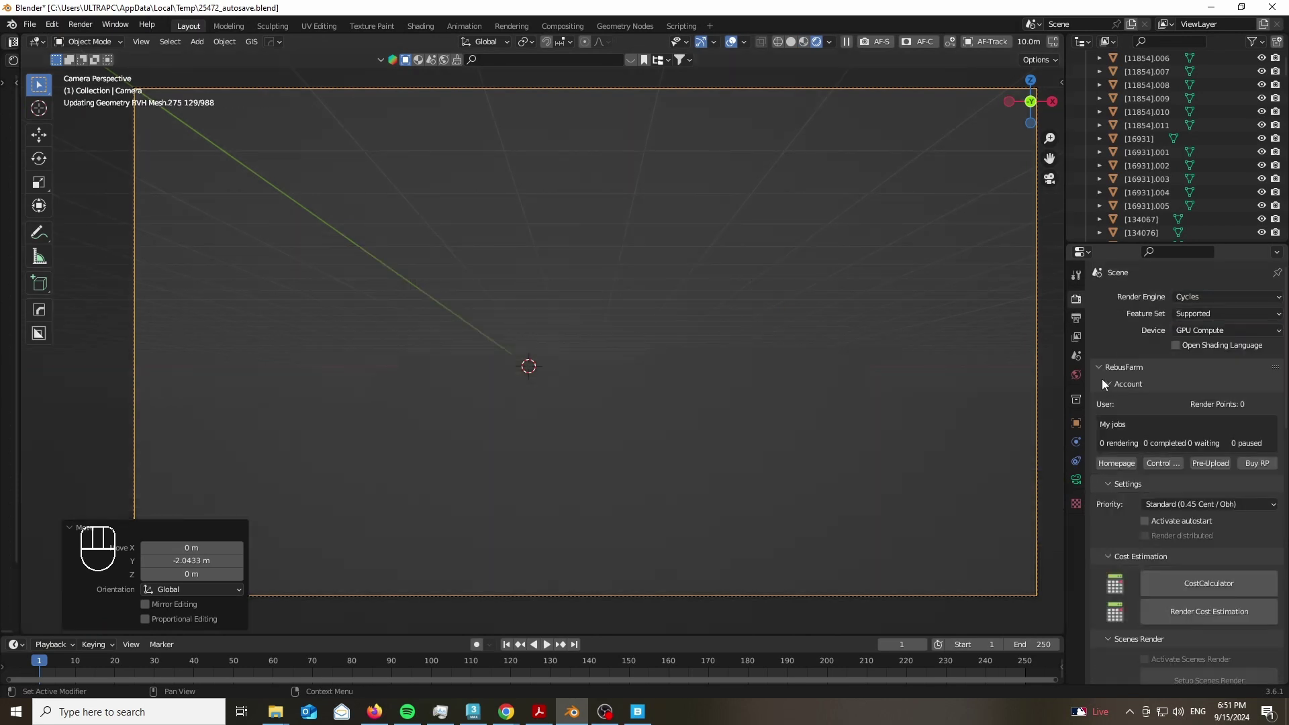
Enable viewport denoising and limit the viewport render to a region around the camera frame.
{"action": "left_click", "coordinate": [1105, 366]}
{"action": "left_click", "coordinate": [1117, 473]}
{"action": "scroll", "coordinate": [380, 443], "scroll_direction": "down", "scroll_amount": 3}
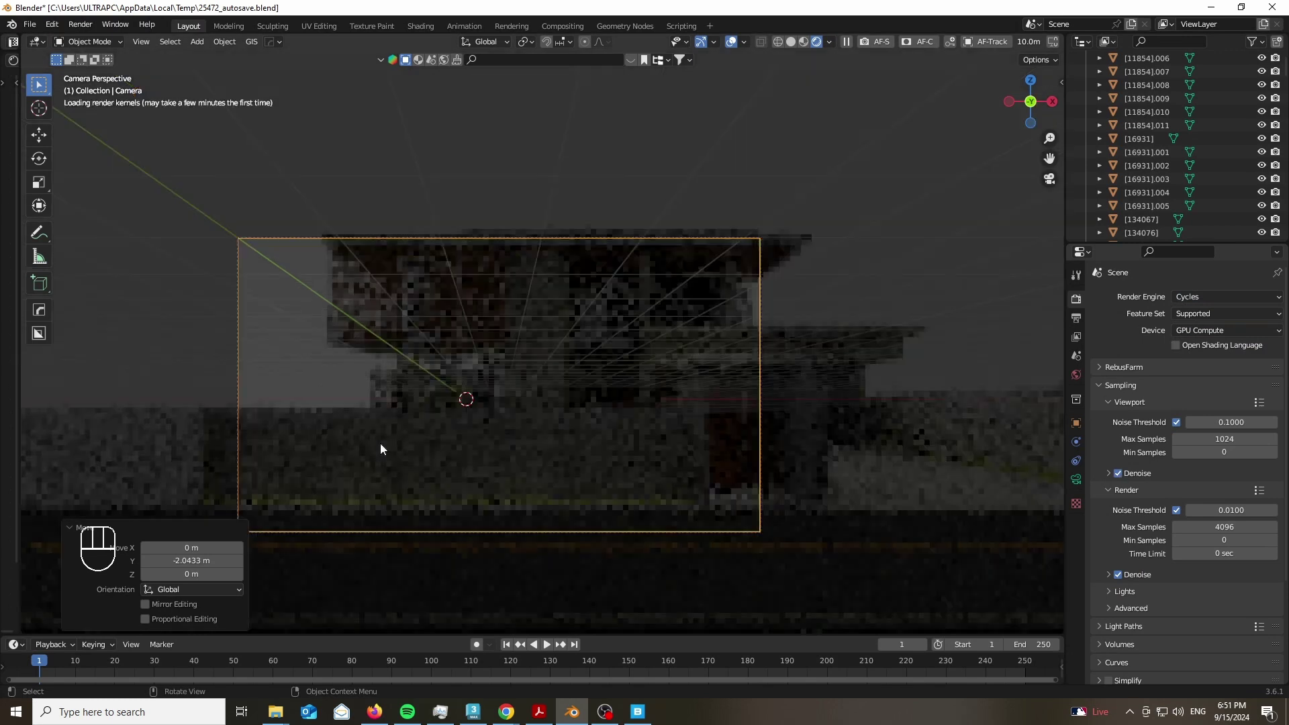
{"action": "left_click_drag", "start_coordinate": [235, 198], "coordinate": [864, 575]}
{"action": "scroll", "coordinate": [426, 466], "scroll_direction": "up", "scroll_amount": 4}
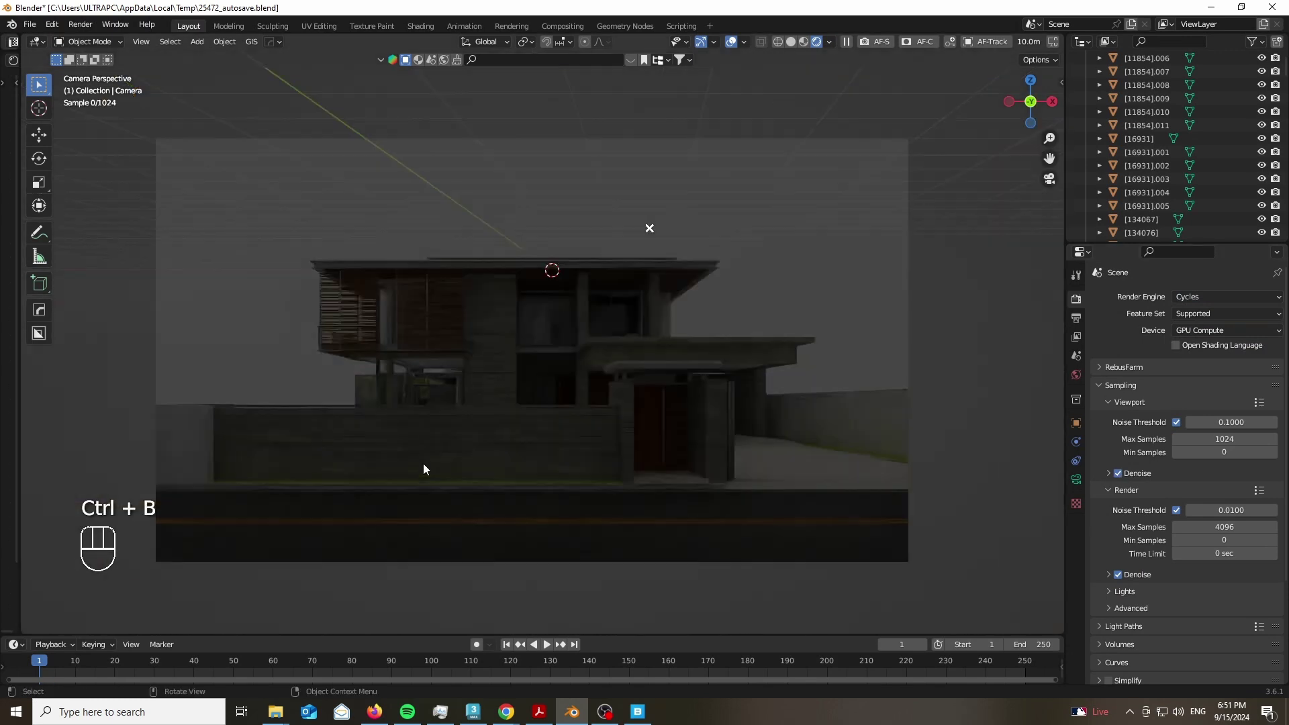
{"action": "scroll", "coordinate": [751, 397], "scroll_direction": "up", "scroll_amount": 4}
{"action": "scroll", "coordinate": [751, 389], "scroll_direction": "down", "scroll_amount": 4}
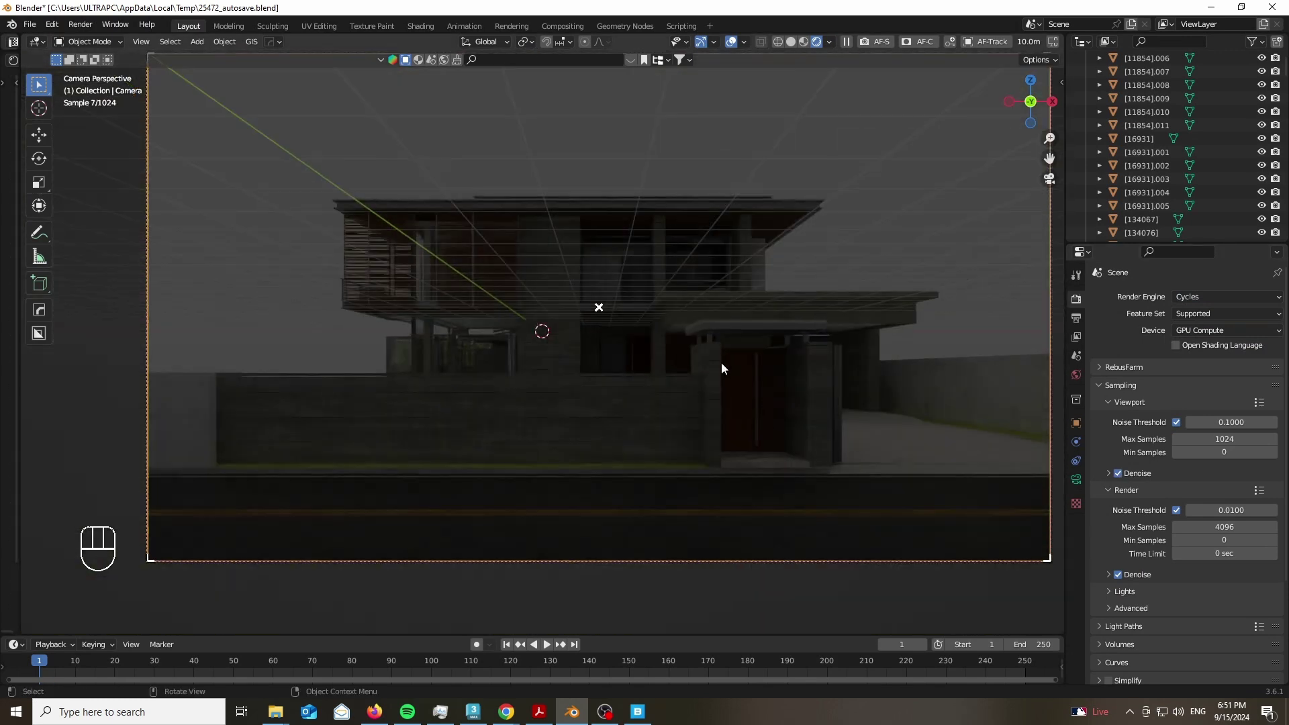
Use a Sky Texture as the world background color.
{"action": "left_click", "coordinate": [1076, 375]}
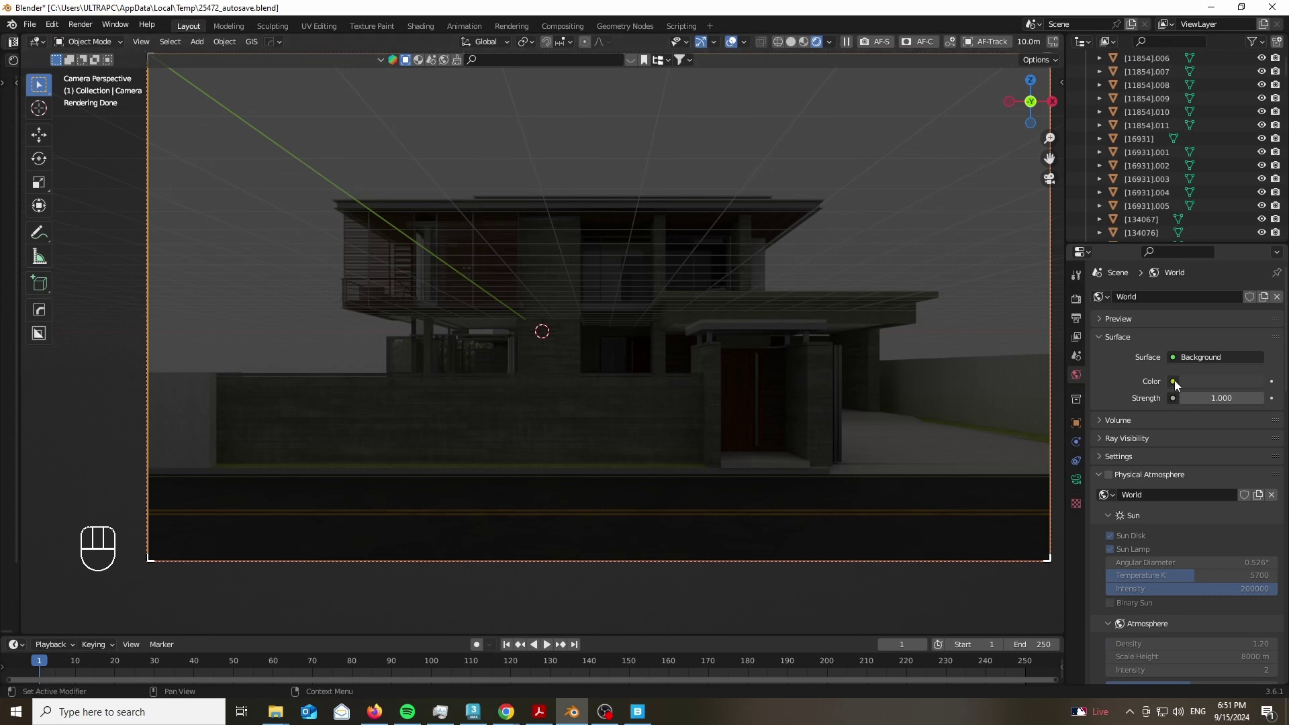
{"action": "left_click", "coordinate": [1173, 381]}
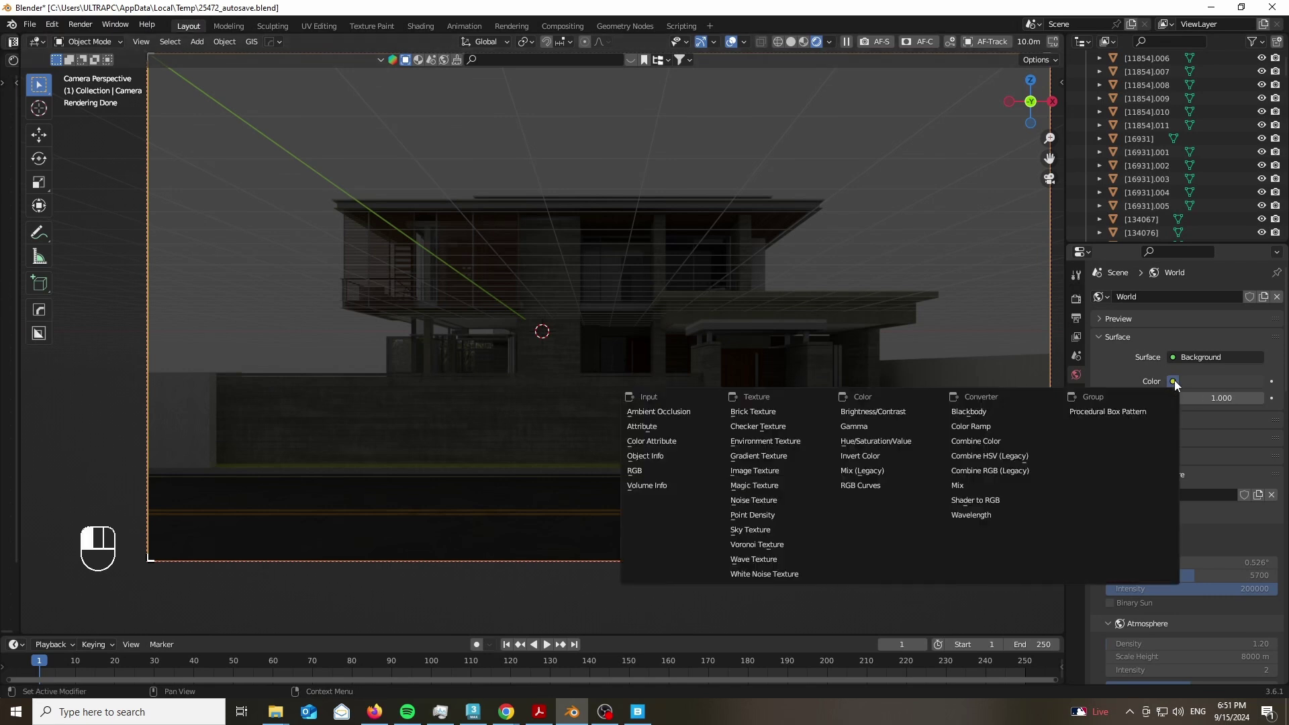
{"action": "left_click", "coordinate": [759, 529]}
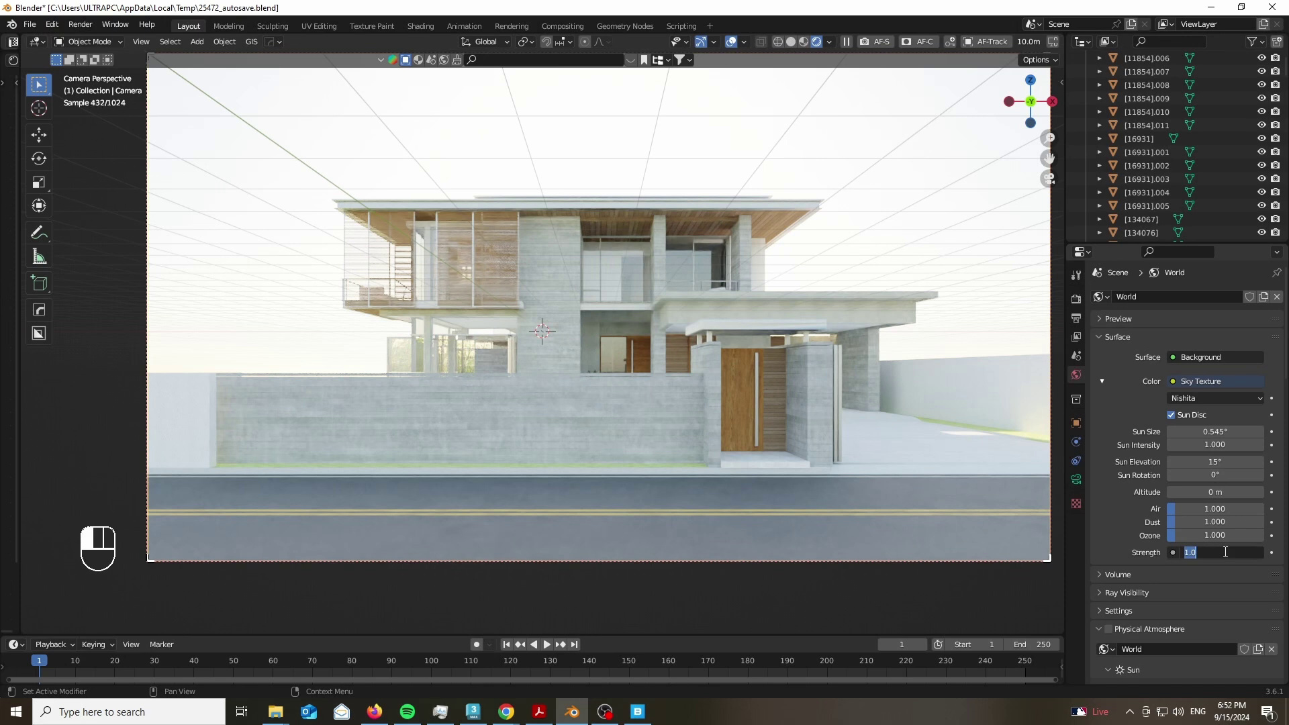
Set the sky strength to 0.4, with a sun elevation of 27° and a sun rotation of 112°.
{"action": "key", "text": "Return"}
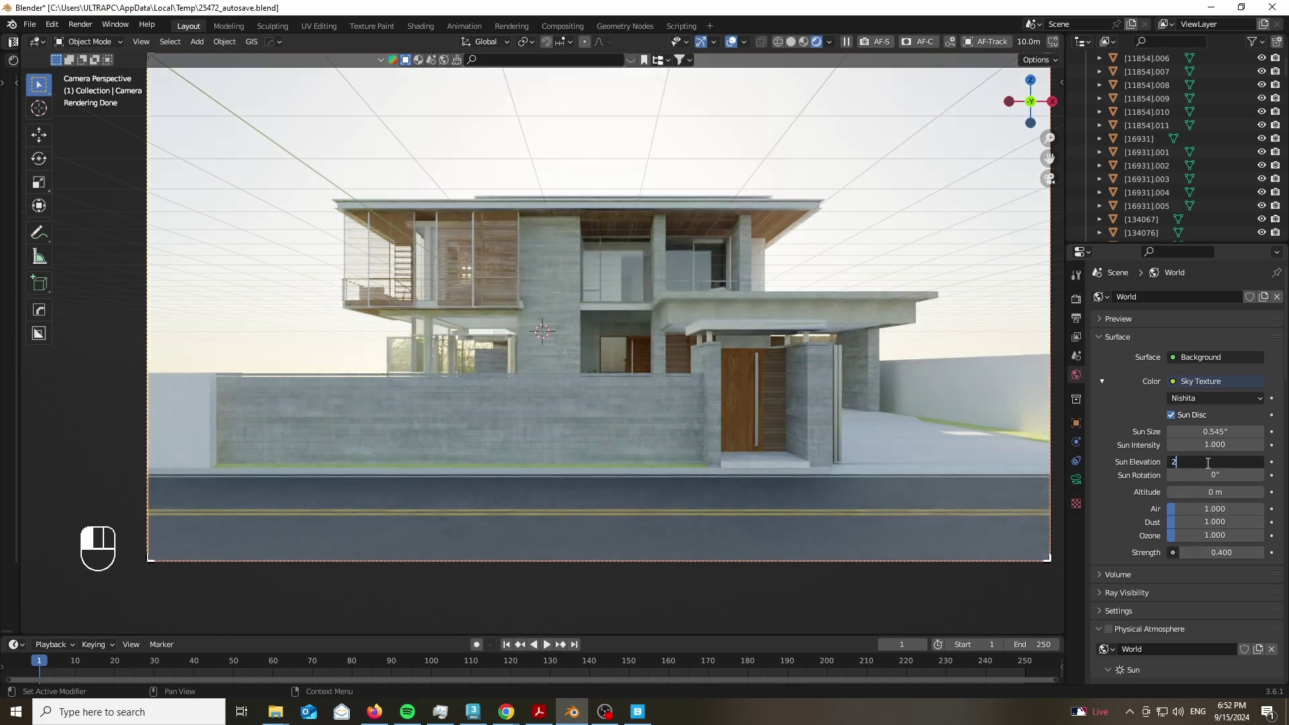
{"action": "mouse_move", "coordinate": [1204, 472]}
{"action": "left_mouse_down"}
{"action": "mouse_move", "coordinate": [1272, 471]}
{"action": "mouse_move", "coordinate": [1204, 475]}
{"action": "left_mouse_up"}
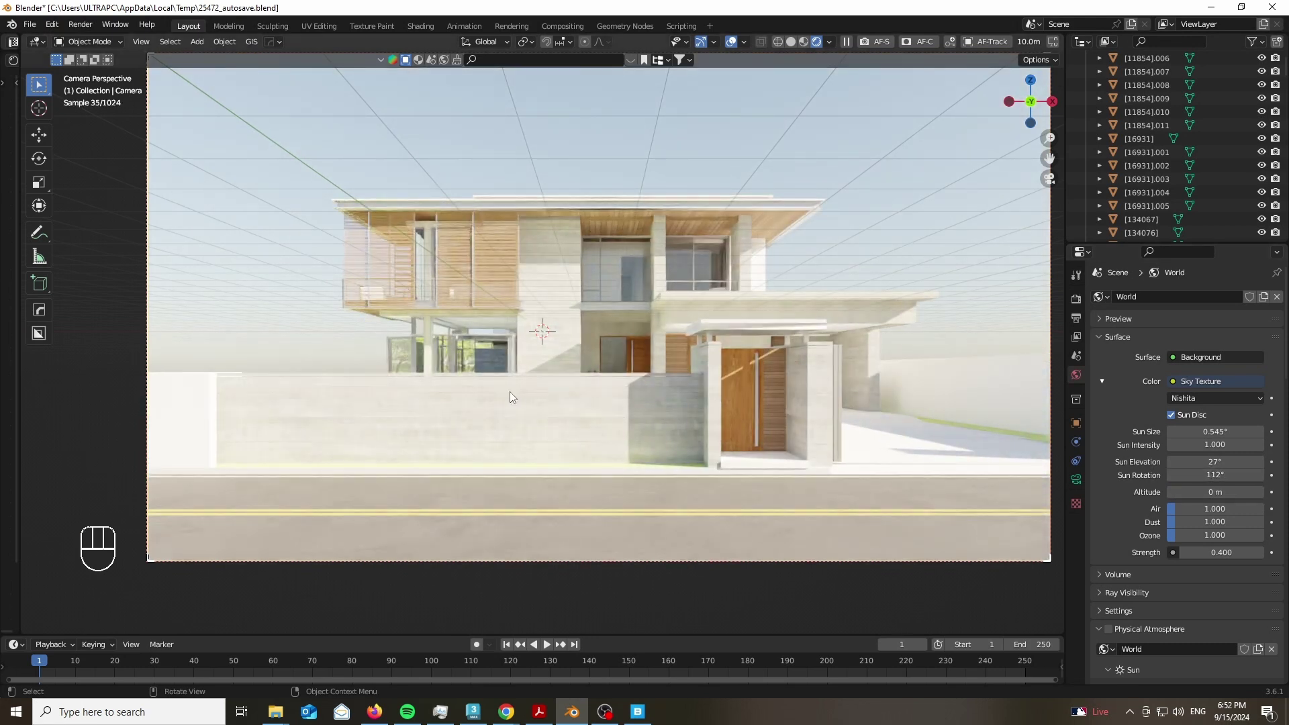
{"action": "scroll", "coordinate": [548, 379], "scroll_direction": "down", "scroll_amount": 1}
{"action": "left_click_drag", "start_coordinate": [1020, 81], "coordinate": [1040, 17]}
{"action": "scroll", "coordinate": [1020, 80], "scroll_direction": "down", "scroll_amount": 6}
{"action": "middle_click_drag", "start_coordinate": [772, 174], "coordinate": [985, 119]}
{"action": "key", "text": "KP_0"}
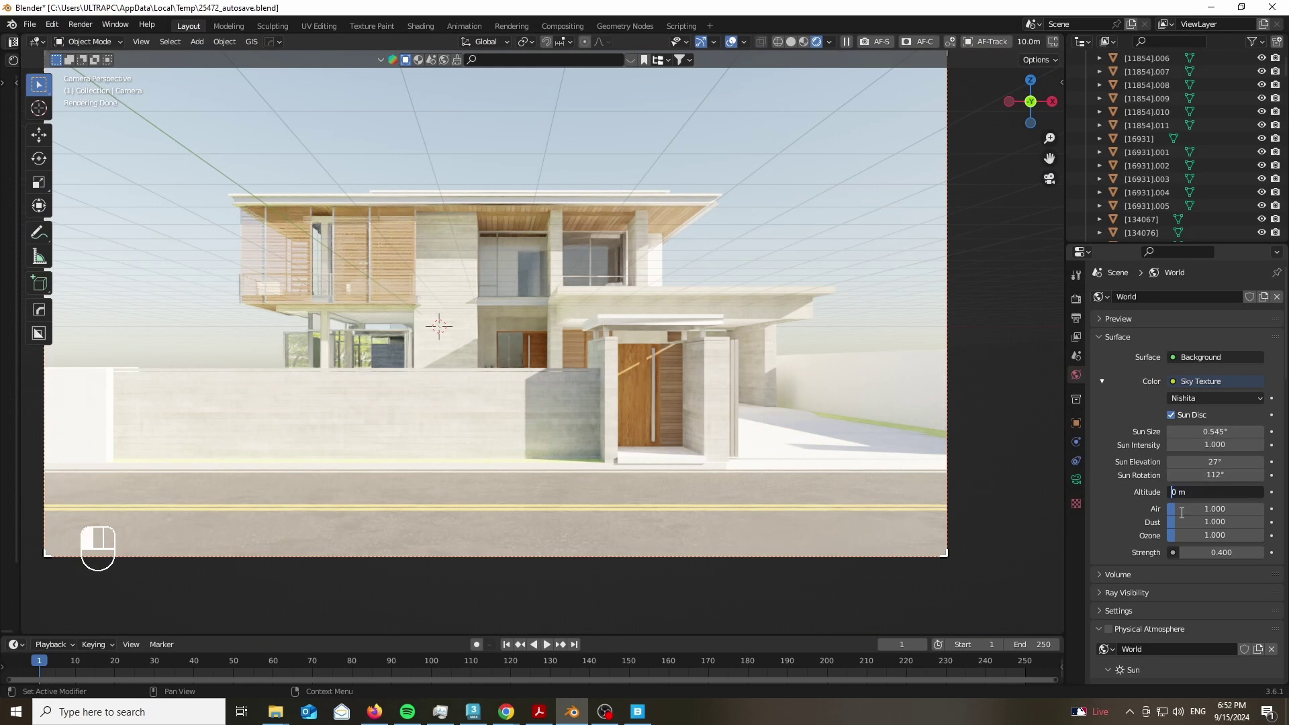
Set the sky's altitude to 2000 m and its ozone to 4.
{"action": "key", "text": "Return"}
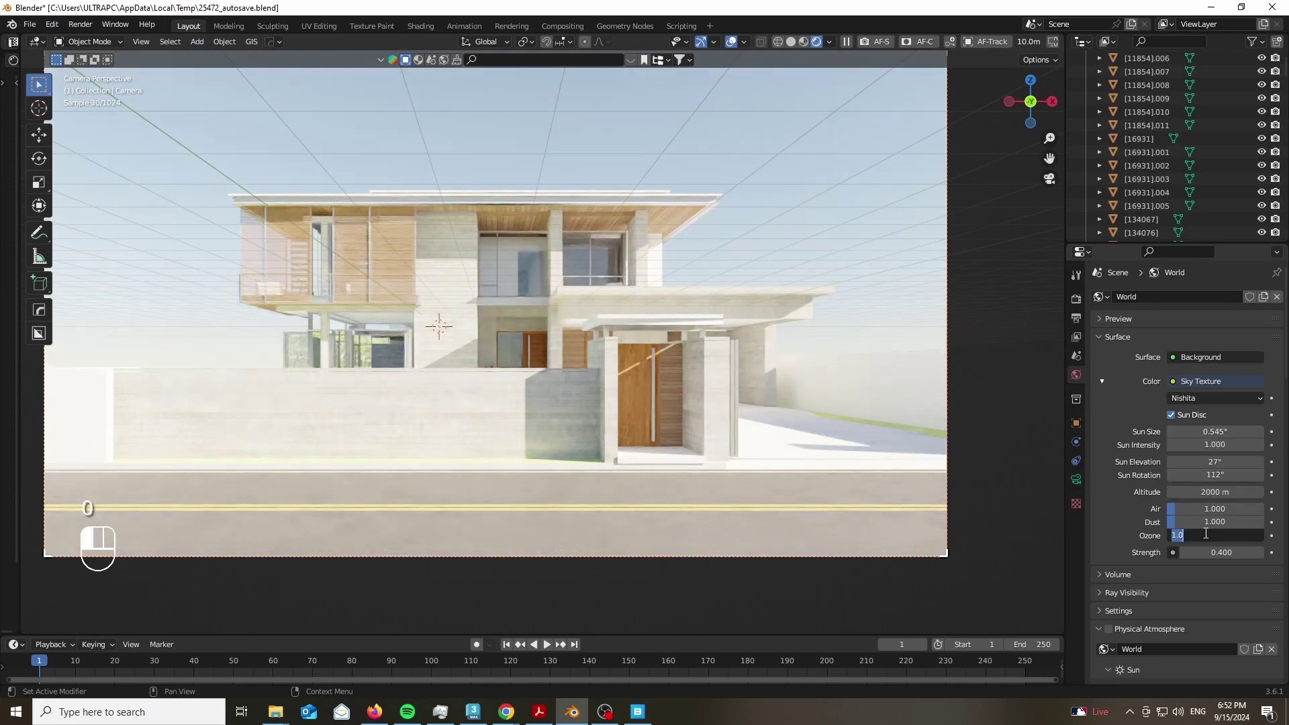
{"action": "key", "text": "Return"}
{"action": "scroll", "coordinate": [760, 485], "scroll_direction": "down", "scroll_amount": 2}
{"action": "scroll", "coordinate": [690, 348], "scroll_direction": "up", "scroll_amount": 4}
{"action": "scroll", "coordinate": [802, 233], "scroll_direction": "down", "scroll_amount": 2}
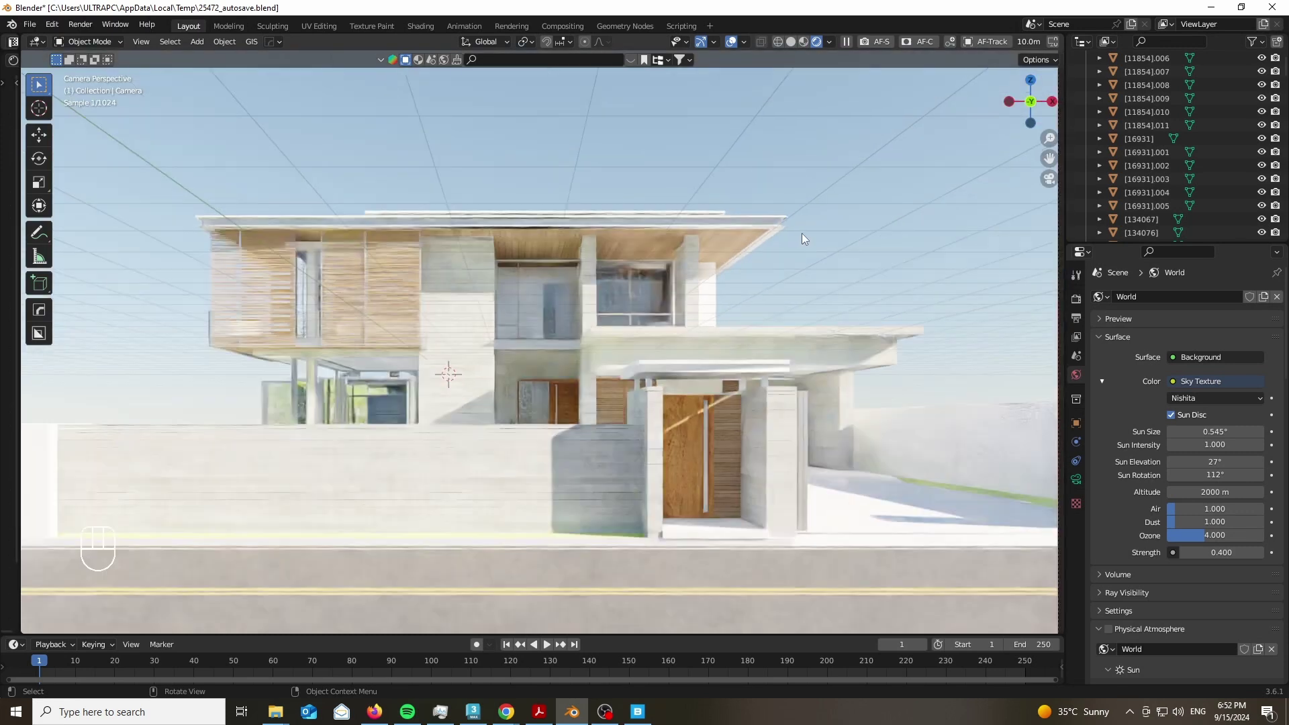
{"action": "key", "text": "Home"}
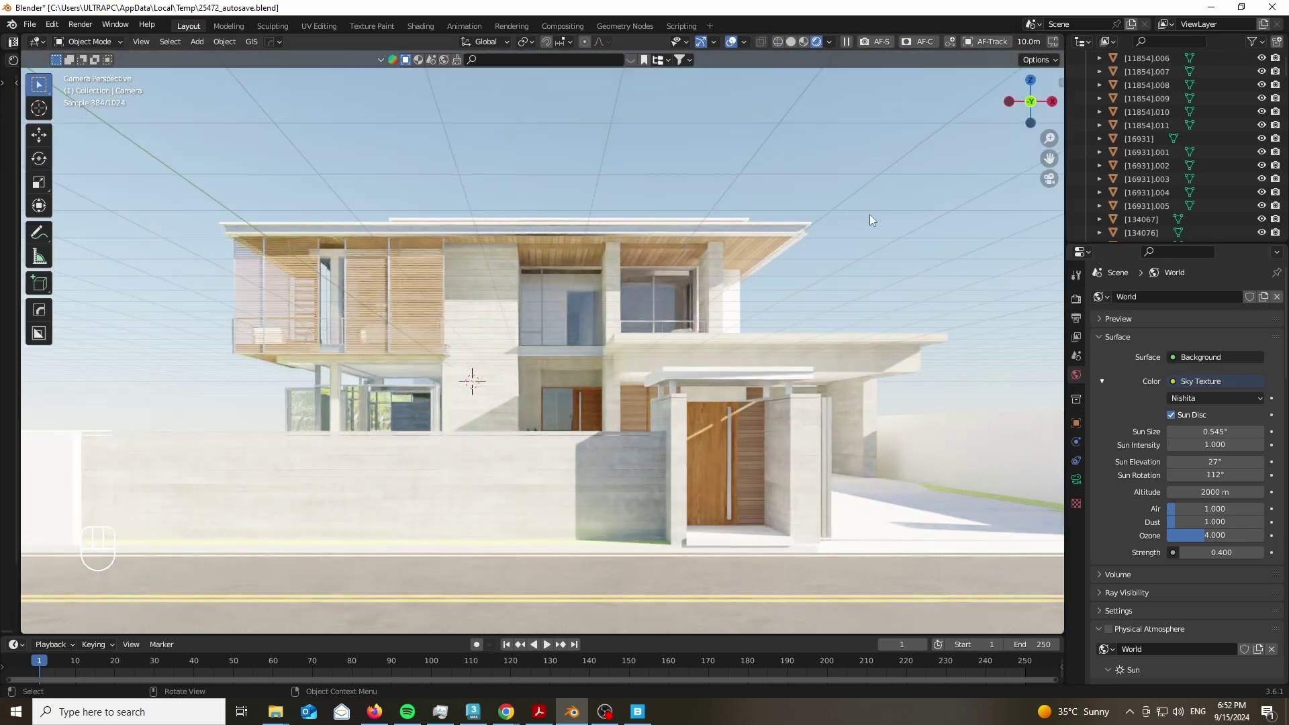
{"action": "scroll", "coordinate": [719, 340], "scroll_direction": "down", "scroll_amount": 1}
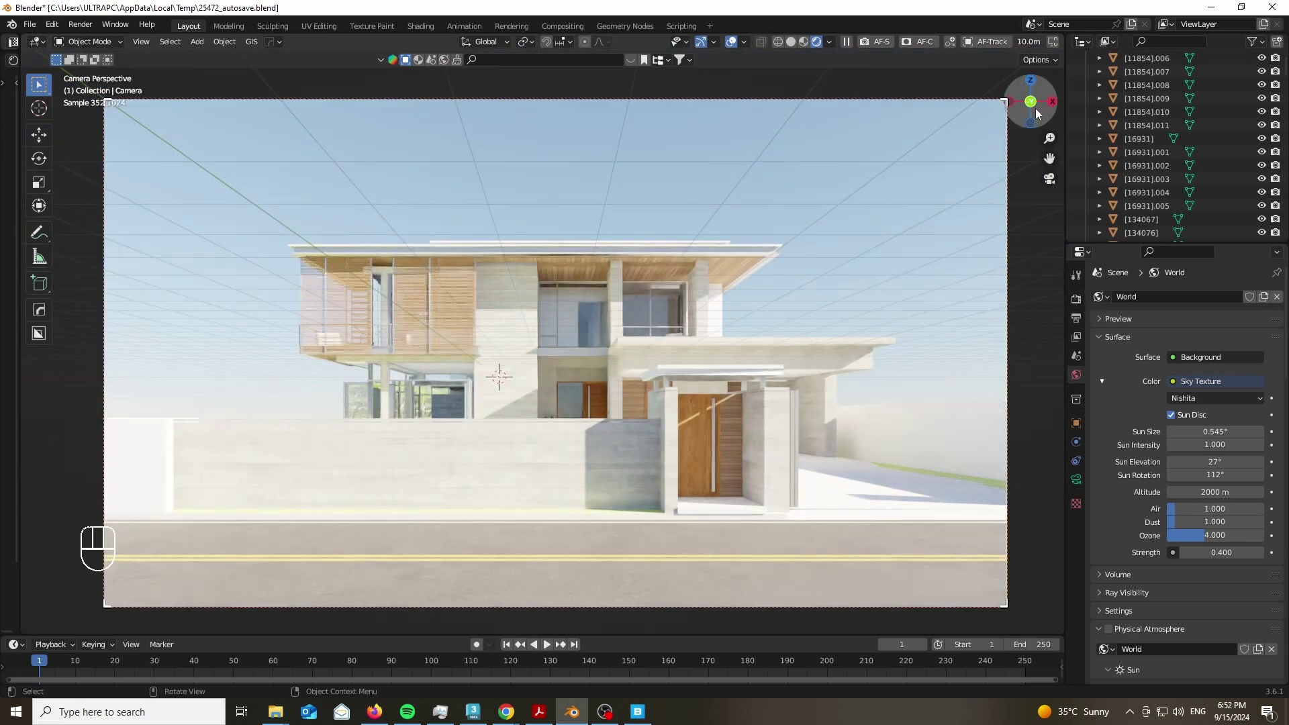
Leave the camera view, widen the collapsed area beside the viewport, and open the asset library in it.
{"action": "left_click_drag", "start_coordinate": [1035, 114], "coordinate": [1036, 175]}
{"action": "scroll", "coordinate": [522, 379], "scroll_direction": "down", "scroll_amount": 2}
{"action": "left_click_drag", "start_coordinate": [20, 445], "coordinate": [465, 445]}
{"action": "left_click", "coordinate": [404, 144]}
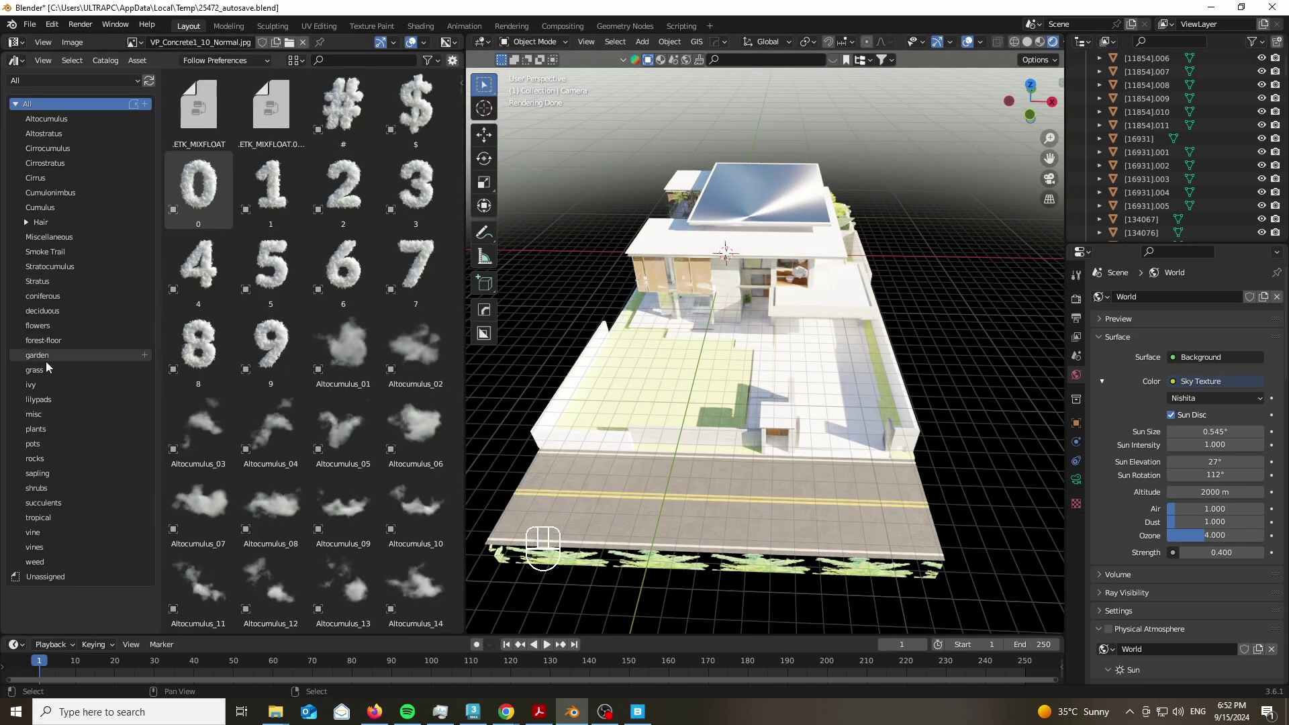
Add the Hedge_Carpinus-betulus_B_summer asset from the shrubs category on the driveway-side boundary strip and rotate it 90° about Z.
{"action": "left_click", "coordinate": [43, 487]}
{"action": "left_click_drag", "start_coordinate": [808, 488], "coordinate": [808, 488]}
{"action": "key", "text": "r"}
{"action": "key", "text": "z"}
{"action": "key", "text": "9"}
{"action": "key", "text": "0"}
{"action": "key", "text": "Return"}
{"action": "key", "text": "KP_7"}
Make a linked duplicate of the hedge about 5.48 m along Y and repeat it to fill the driveway-side boundary strip.
{"action": "key", "text": "alt+d"}
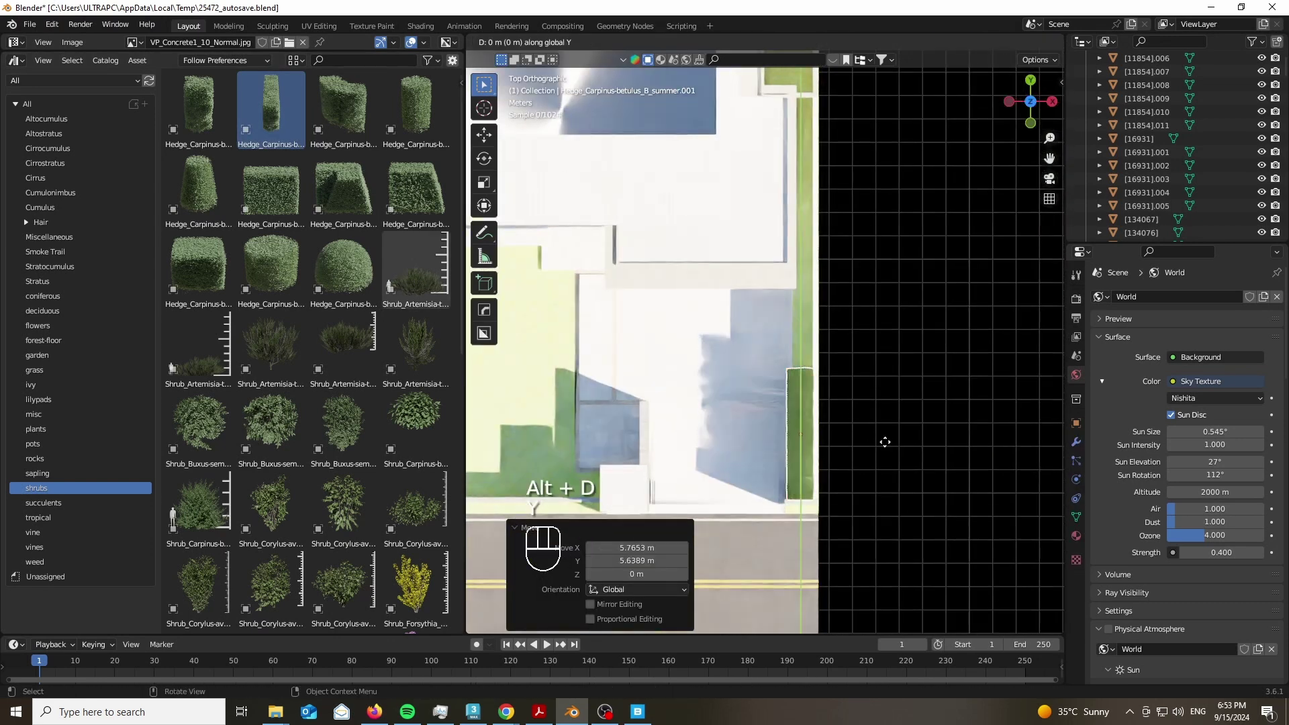
{"action": "key", "text": "y"}
{"action": "key", "text": "shift+r"}
{"action": "key", "text": "shift+r"}
{"action": "key", "text": "shift+r"}
Position a hedge piece on the lawn-side boundary strip and rotate it slightly to line up with the strip.
{"action": "middle_click_drag", "start_coordinate": [861, 376], "coordinate": [913, 213]}
{"action": "key", "text": "KP_7"}
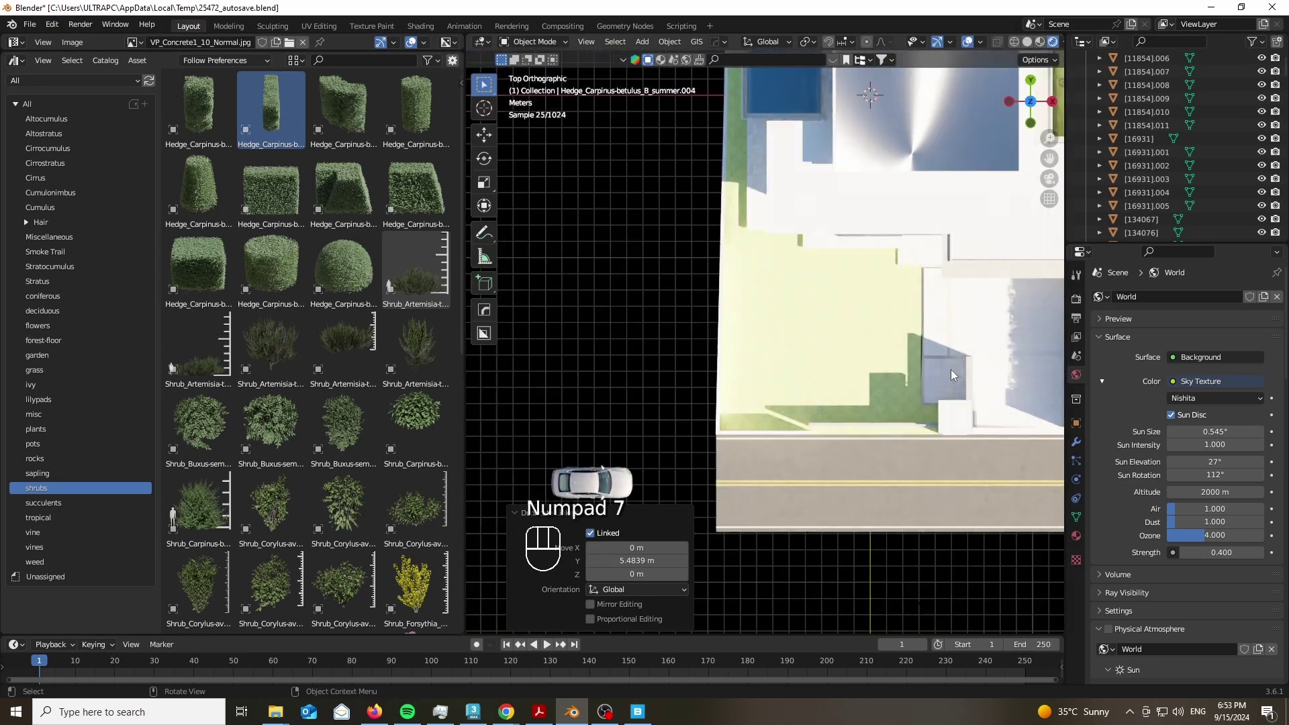
{"action": "scroll", "coordinate": [771, 413], "scroll_direction": "up", "scroll_amount": 7}
{"action": "key", "text": "r"}
{"action": "left_click", "coordinate": [762, 120]}
{"action": "key", "text": "g"}
{"action": "left_click", "coordinate": [736, 194]}
{"action": "scroll", "coordinate": [735, 201], "scroll_direction": "down", "scroll_amount": 1}
{"action": "key", "text": "r"}
{"action": "left_click", "coordinate": [734, 200]}
{"action": "scroll", "coordinate": [719, 345], "scroll_direction": "down", "scroll_amount": 2}
Place linked duplicates of the hedge end to end along the lawn-side boundary, up past the pool.
{"action": "key", "text": "alt+d"}
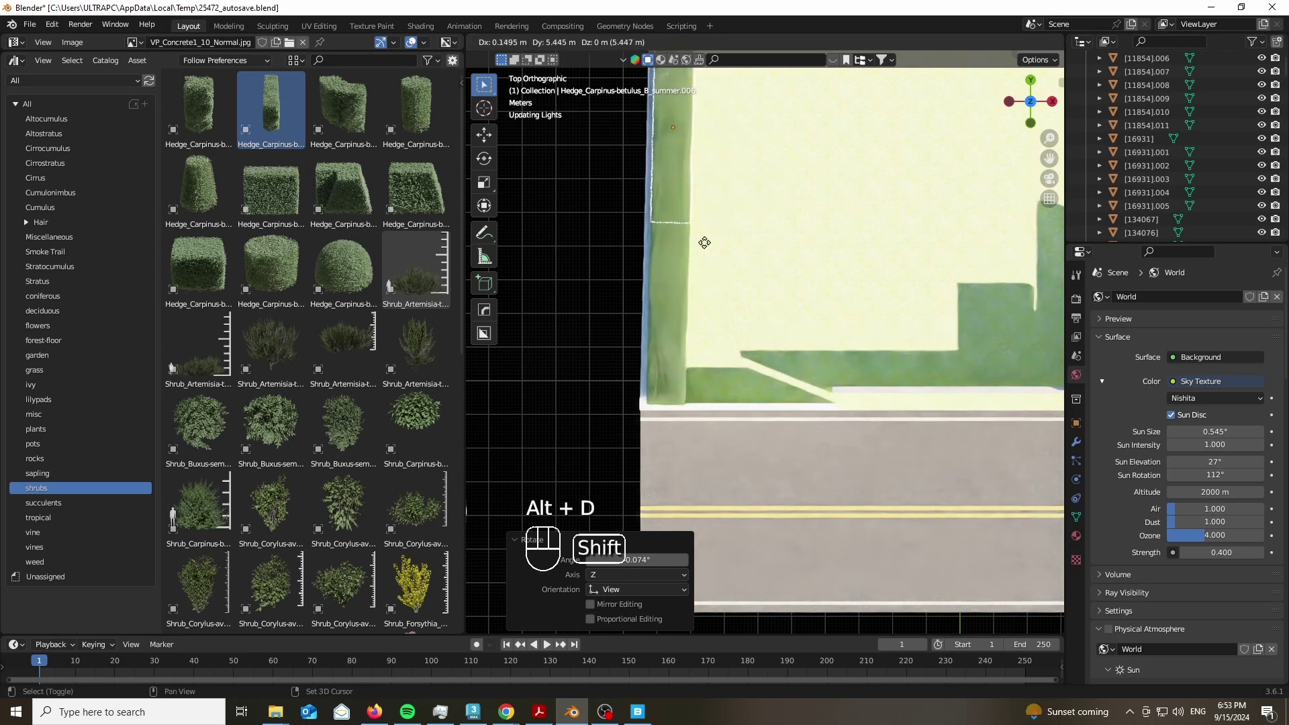
{"action": "left_click", "coordinate": [696, 235]}
{"action": "scroll", "coordinate": [698, 329], "scroll_direction": "down", "scroll_amount": 8}
{"action": "scroll", "coordinate": [688, 208], "scroll_direction": "up", "scroll_amount": 8}
{"action": "key", "text": "alt+d"}
{"action": "key", "text": "alt+d"}
{"action": "key", "text": "alt+shift"}
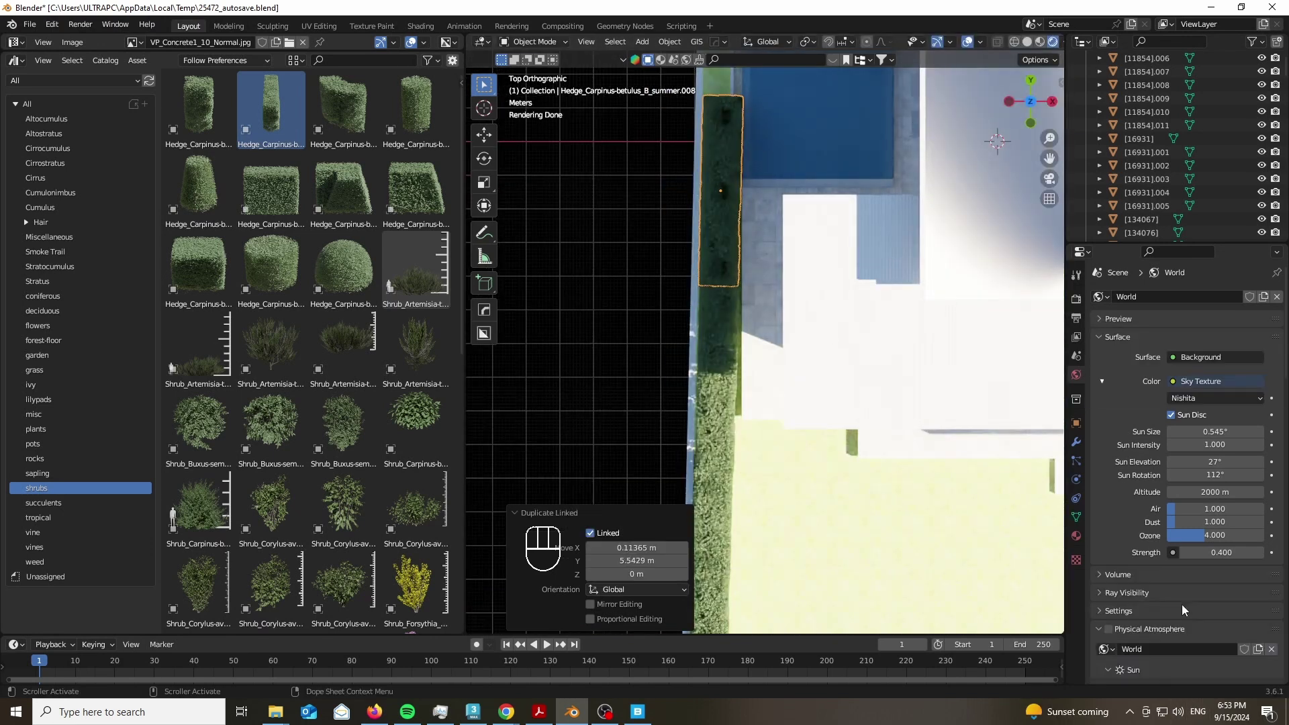
Collapse the asset library area and check both hedge rows through the camera and from above.
{"action": "key", "text": "KP_0"}
{"action": "left_click_drag", "start_coordinate": [463, 302], "coordinate": [24, 302]}
{"action": "middle_click_drag", "start_coordinate": [684, 186], "coordinate": [698, 163], "text": "shift"}
{"action": "left_click", "coordinate": [731, 41]}
{"action": "left_click_drag", "start_coordinate": [1027, 94], "coordinate": [1014, 202]}
{"action": "scroll", "coordinate": [591, 274], "scroll_direction": "down", "scroll_amount": 5}
{"action": "scroll", "coordinate": [591, 274], "scroll_direction": "up", "scroll_amount": 4}
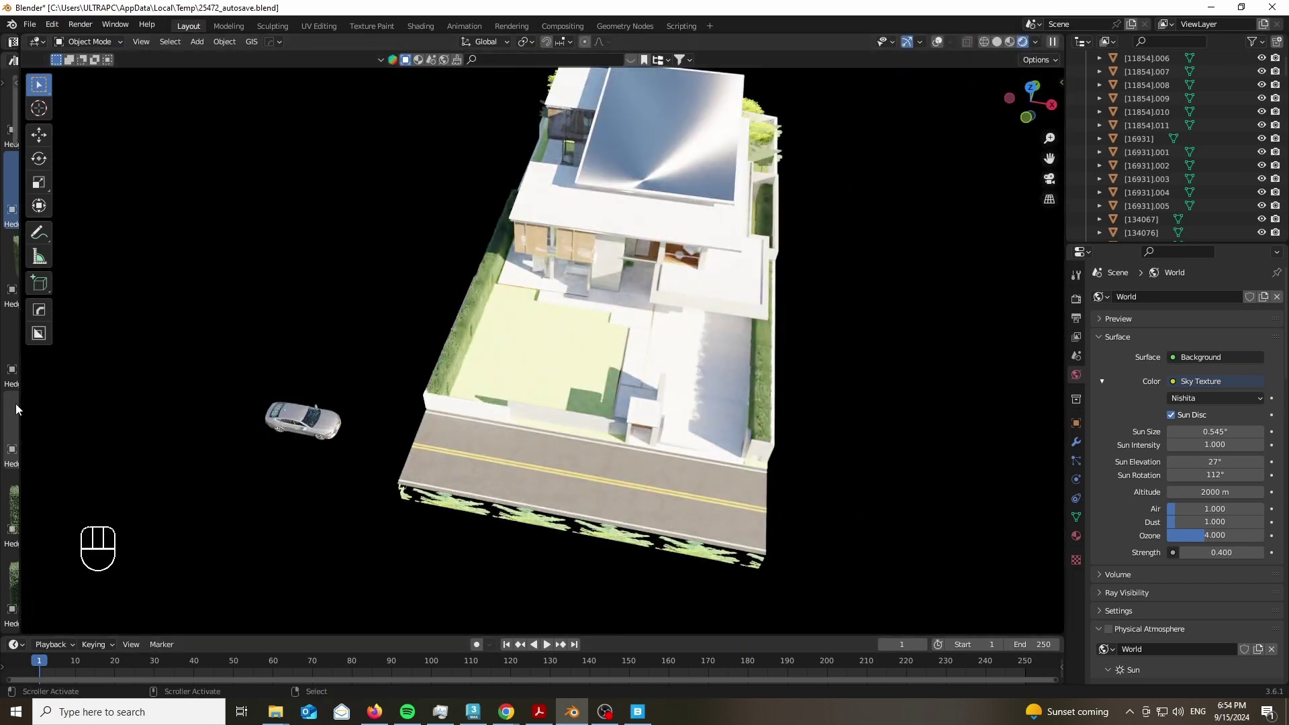
Restore the asset library area and browse its shrubs, grass, plants and deciduous categories for suitable vegetation.
{"action": "left_click_drag", "start_coordinate": [20, 405], "coordinate": [334, 409]}
{"action": "scroll", "coordinate": [692, 406], "scroll_direction": "up", "scroll_amount": 9}
{"action": "scroll", "coordinate": [274, 239], "scroll_direction": "down", "scroll_amount": 10}
{"action": "scroll", "coordinate": [262, 225], "scroll_direction": "down", "scroll_amount": 4}
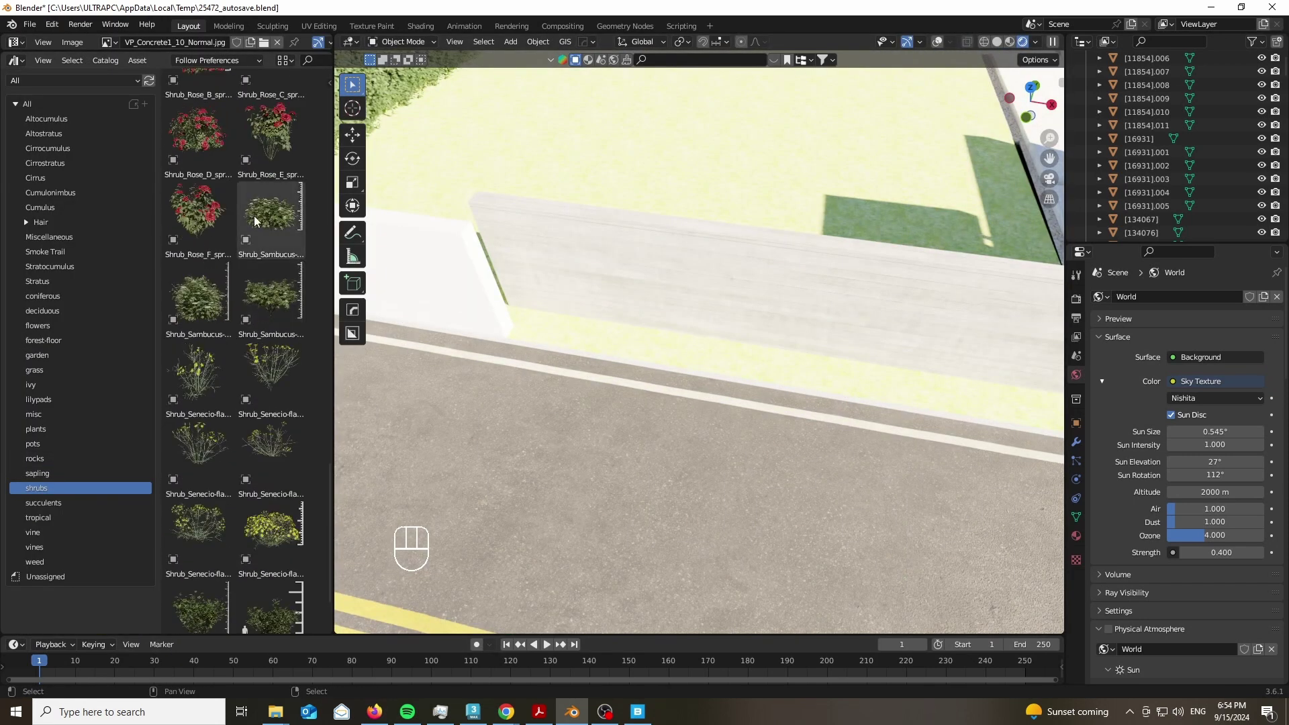
{"action": "scroll", "coordinate": [253, 208], "scroll_direction": "up", "scroll_amount": 2}
{"action": "left_click", "coordinate": [42, 369]}
{"action": "scroll", "coordinate": [246, 330], "scroll_direction": "up", "scroll_amount": 8}
{"action": "scroll", "coordinate": [245, 323], "scroll_direction": "up", "scroll_amount": 5}
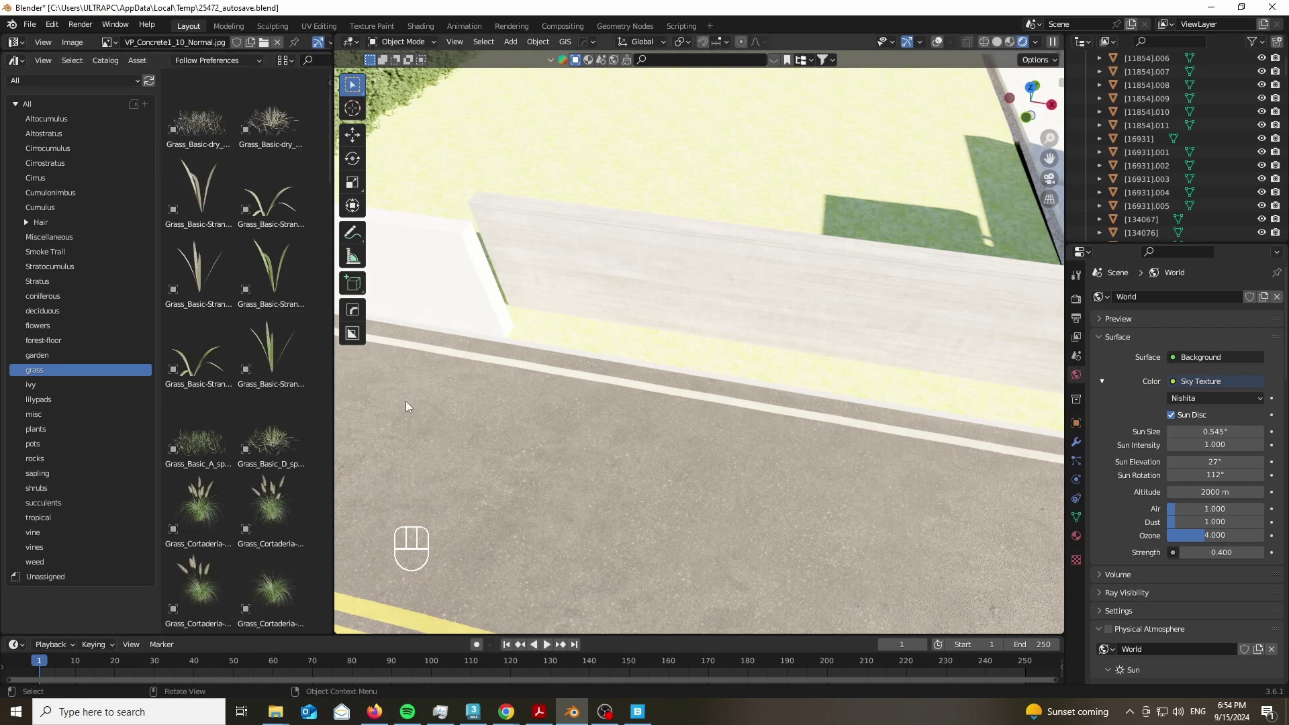
{"action": "scroll", "coordinate": [402, 420], "scroll_direction": "down", "scroll_amount": 3}
{"action": "left_click", "coordinate": [55, 429]}
{"action": "scroll", "coordinate": [235, 510], "scroll_direction": "down", "scroll_amount": 3}
{"action": "left_click", "coordinate": [42, 311]}
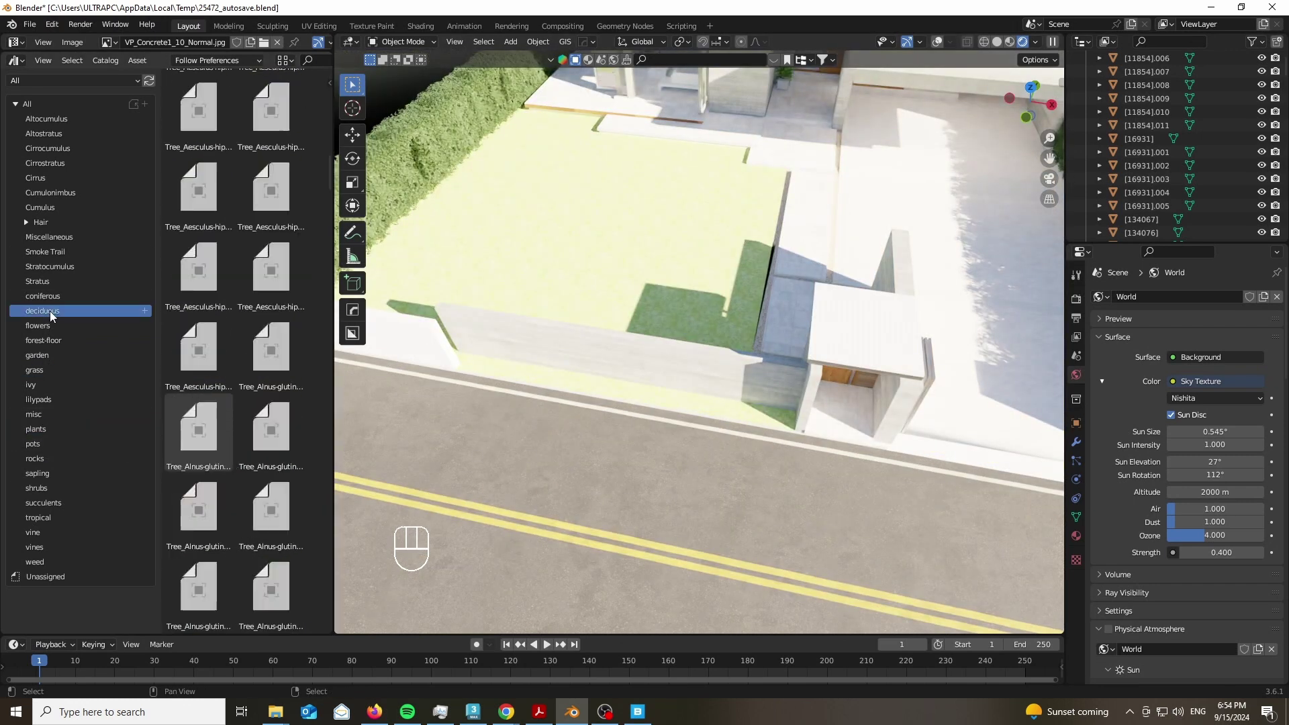
{"action": "scroll", "coordinate": [225, 304], "scroll_direction": "down", "scroll_amount": 12}
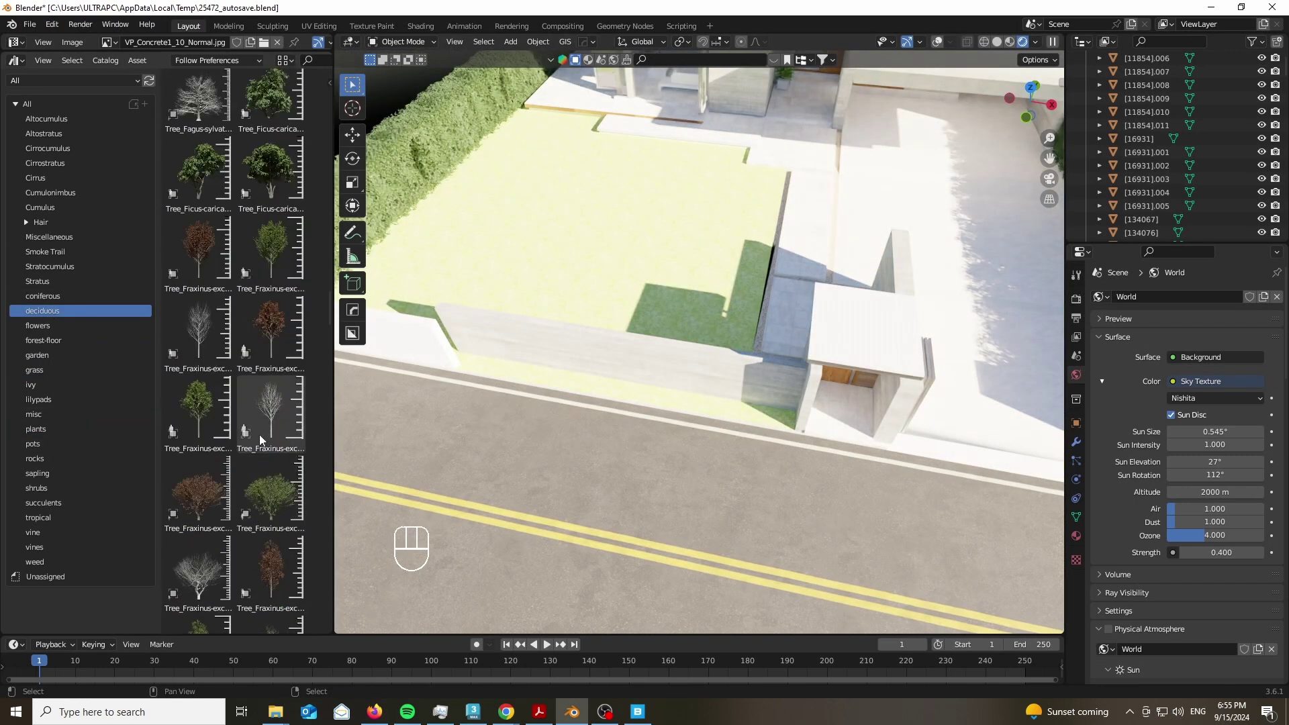
Add the Tree_Acer-pseudoplatanus_A_summer asset on the road in front of the house and set the sun rotation to 137°.
{"action": "left_click_drag", "start_coordinate": [330, 312], "coordinate": [333, 98]}
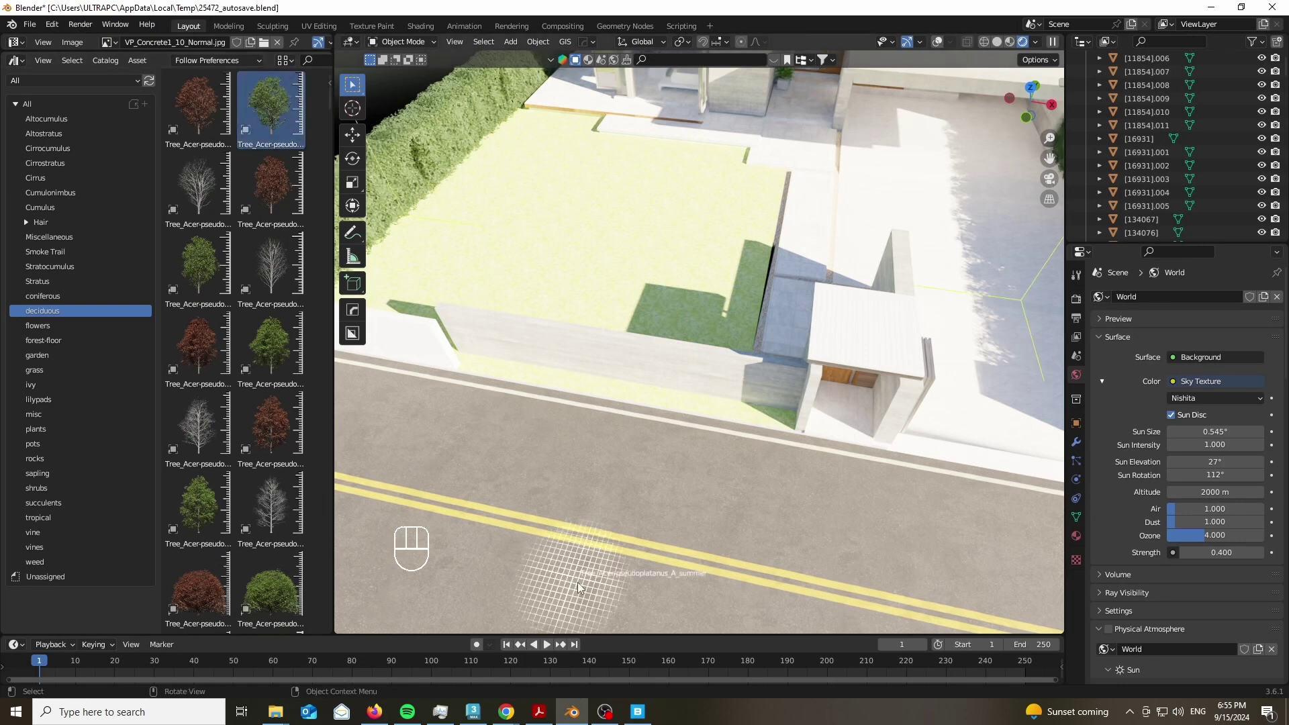
{"action": "scroll", "coordinate": [584, 289], "scroll_direction": "down", "scroll_amount": 5}
{"action": "left_click_drag", "start_coordinate": [1030, 100], "coordinate": [1135, 106]}
{"action": "left_click_drag", "start_coordinate": [1215, 474], "coordinate": [1231, 474]}
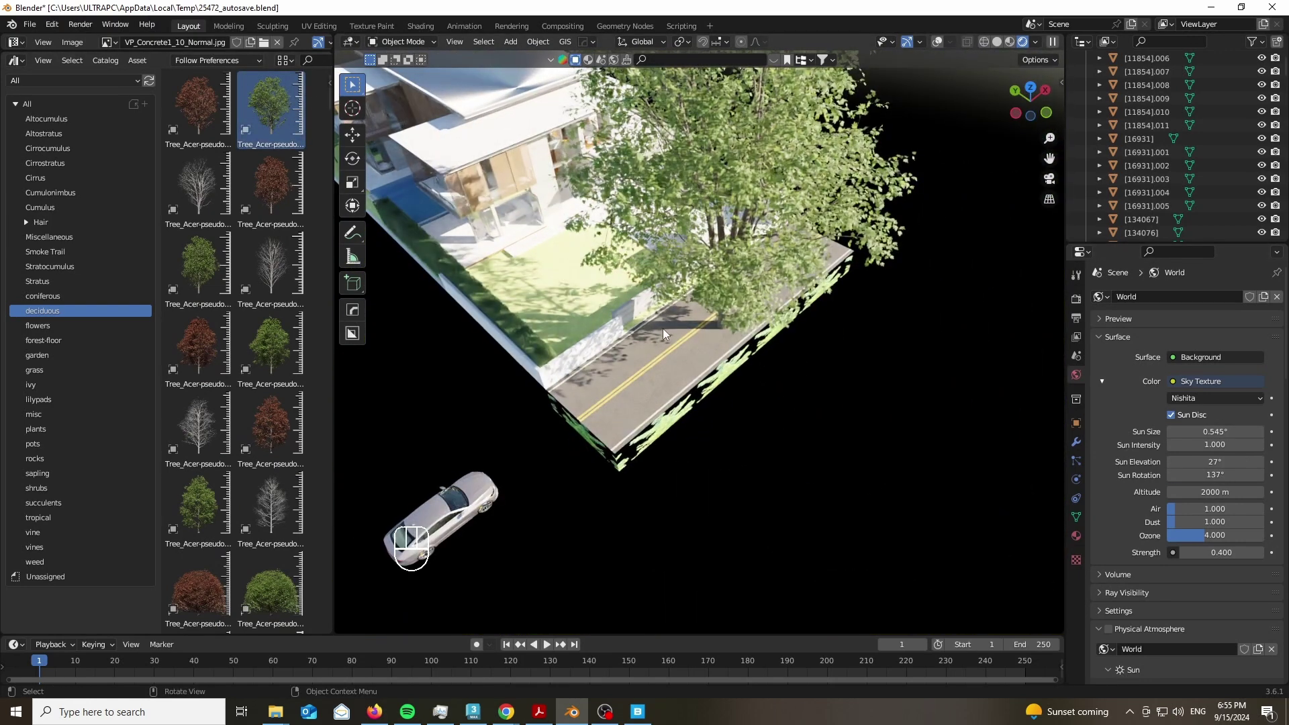
Move the summer tree horizontally about 15.5 m along X and -10.8 m along Y, off the road.
{"action": "scroll", "coordinate": [615, 334], "scroll_direction": "down", "scroll_amount": 8}
{"action": "scroll", "coordinate": [615, 335], "scroll_direction": "up", "scroll_amount": 4}
{"action": "key", "text": "g"}
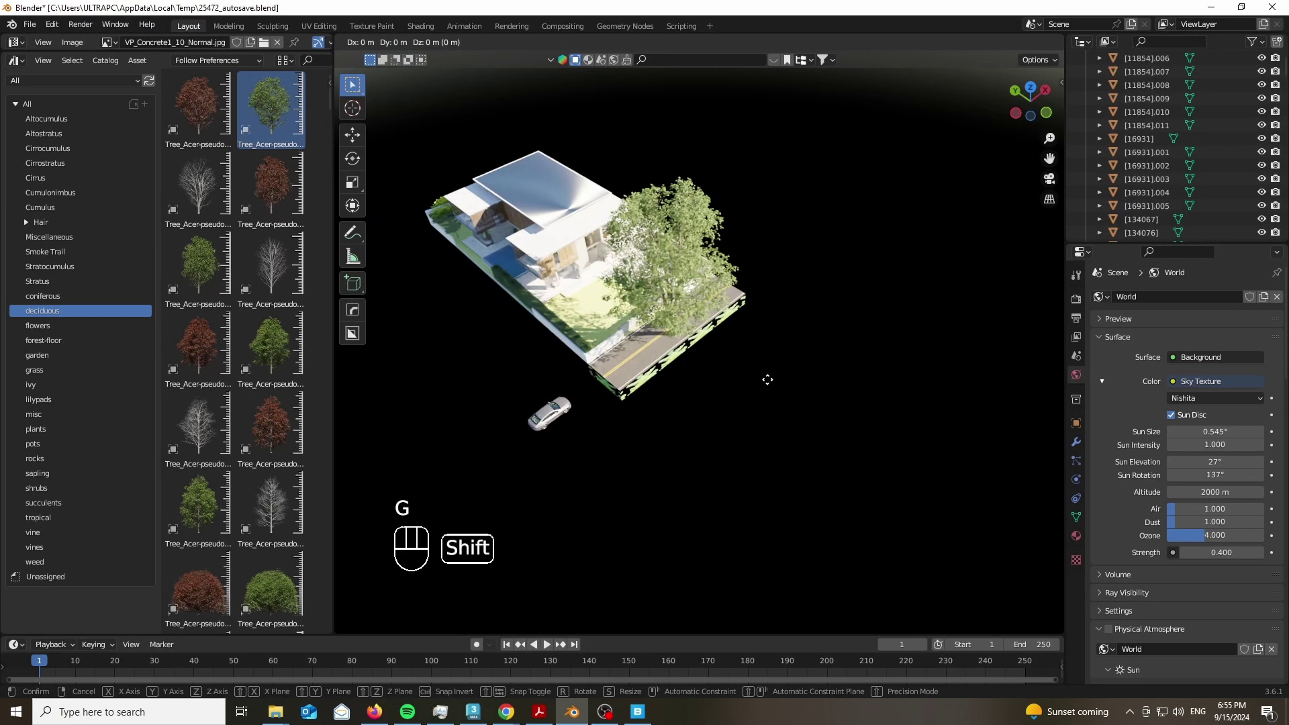
{"action": "key", "text": "shift+z"}
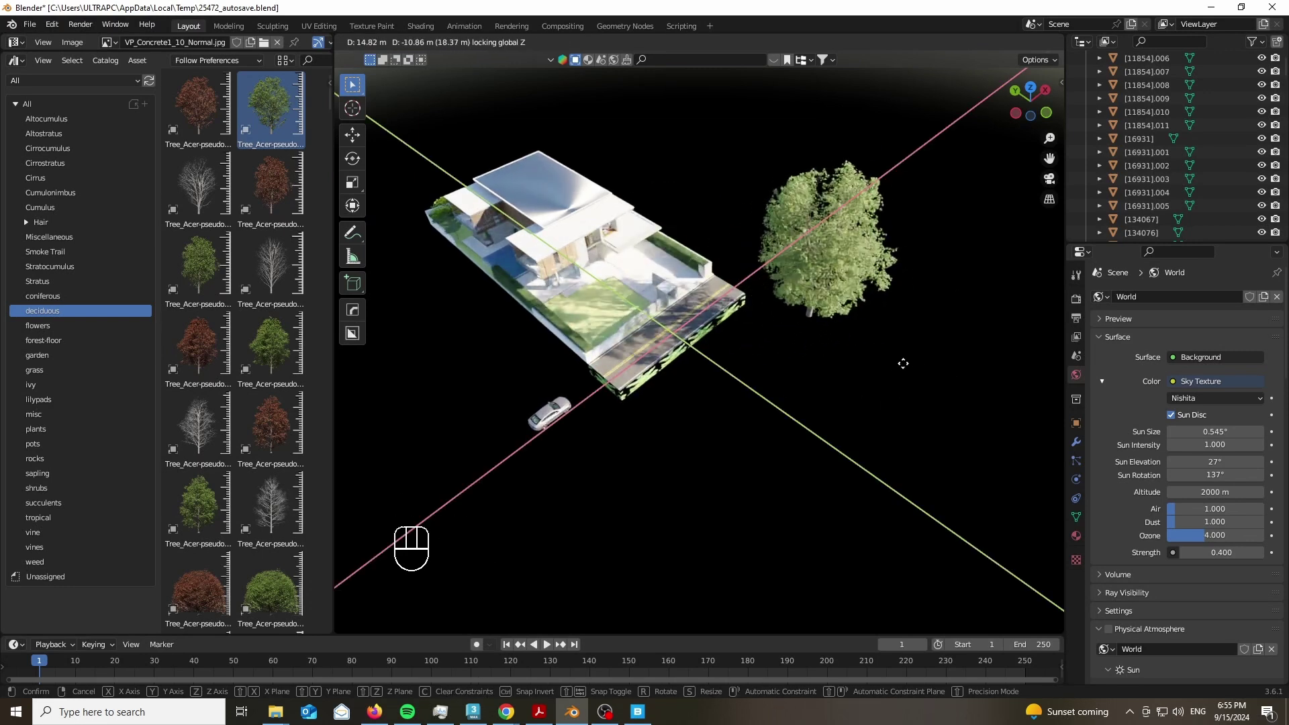
{"action": "left_click", "coordinate": [913, 366]}
Set the sun elevation to 35.4° and examine the tree shadows on the facade through the camera.
{"action": "left_click_drag", "start_coordinate": [1215, 461], "coordinate": [1241, 461]}
{"action": "key", "text": "KP_0"}
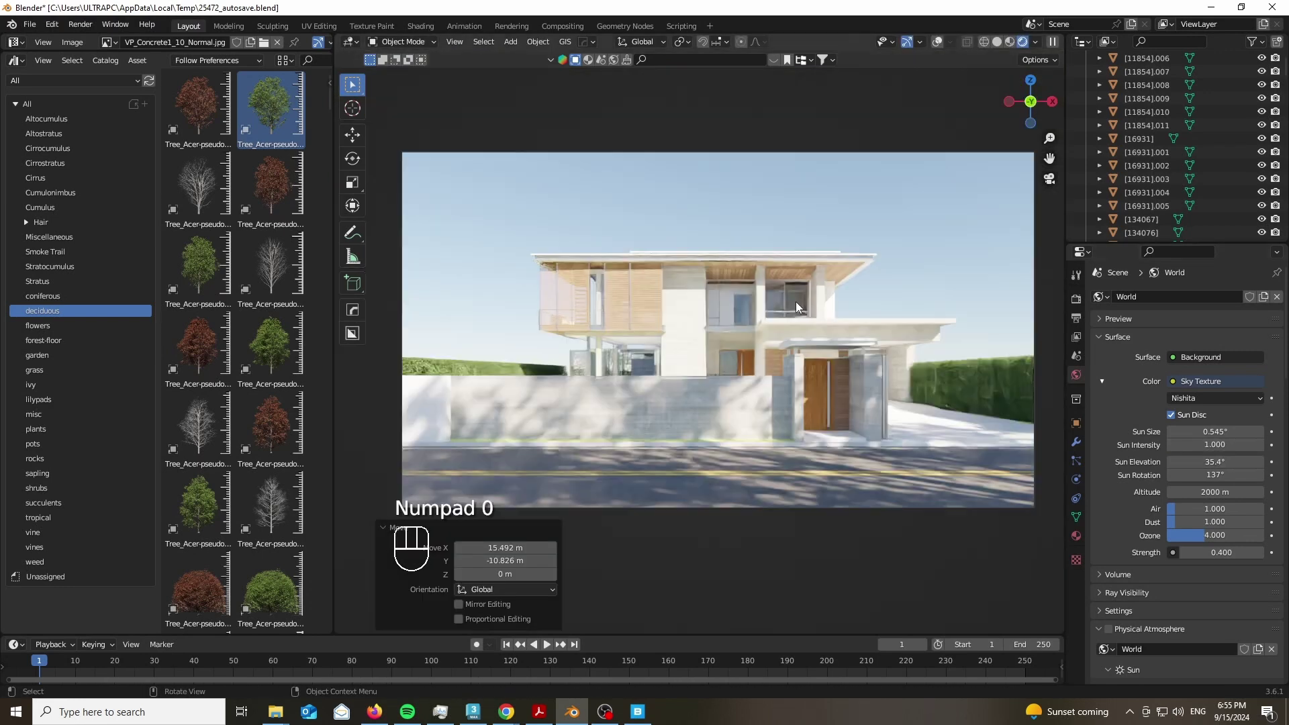
{"action": "scroll", "coordinate": [812, 364], "scroll_direction": "up", "scroll_amount": 15}
{"action": "scroll", "coordinate": [807, 444], "scroll_direction": "down", "scroll_amount": 16}
{"action": "scroll", "coordinate": [728, 391], "scroll_direction": "up", "scroll_amount": 3}
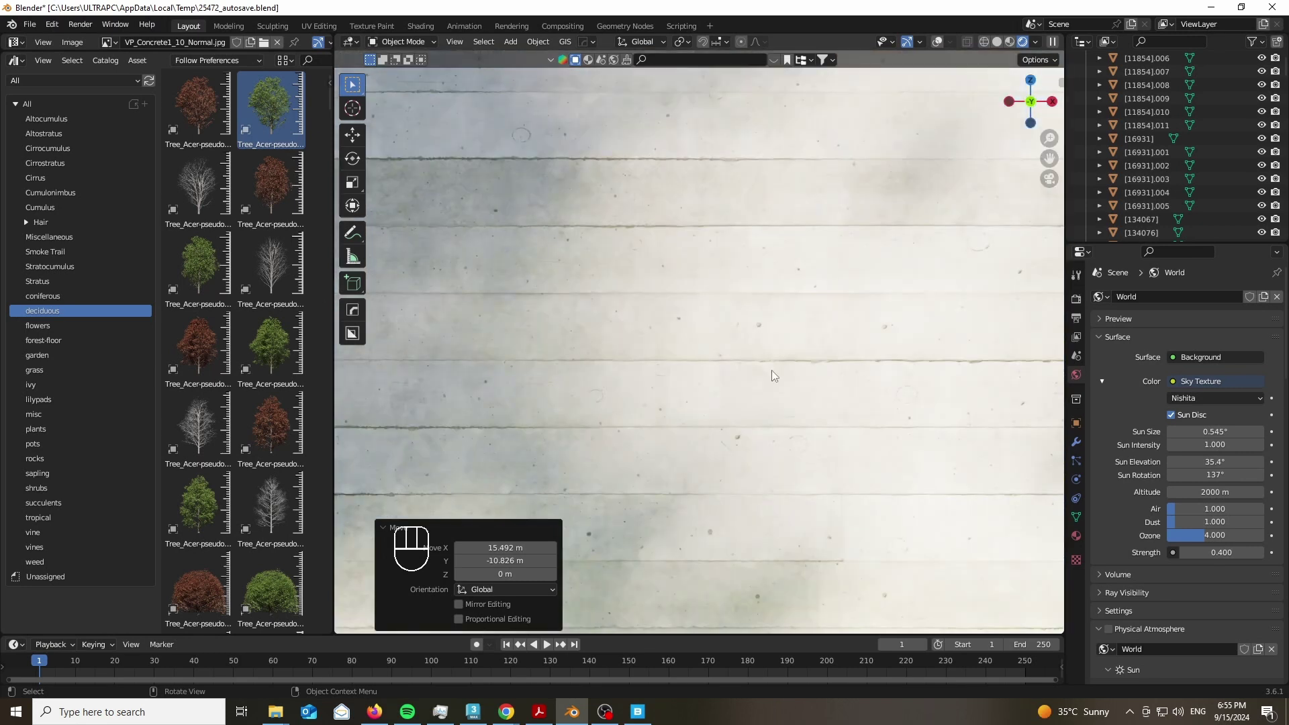
{"action": "scroll", "coordinate": [759, 332], "scroll_direction": "down", "scroll_amount": 2}
Add the Tree_Acer-pseudoplatanus_A_winter asset near the road's driveway end and set its bark material's Snow Amount to 0.
{"action": "middle_click_drag", "start_coordinate": [759, 332], "coordinate": [903, 212]}
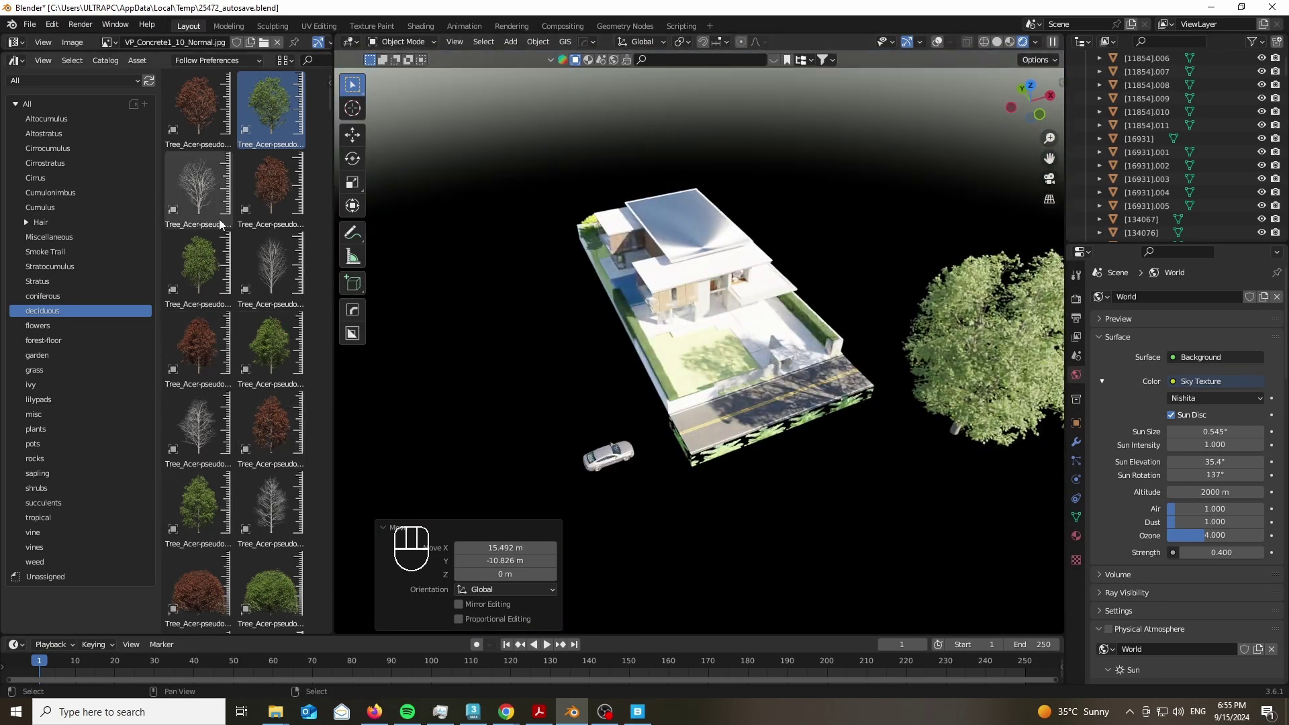
{"action": "left_click_drag", "start_coordinate": [835, 392], "coordinate": [830, 387]}
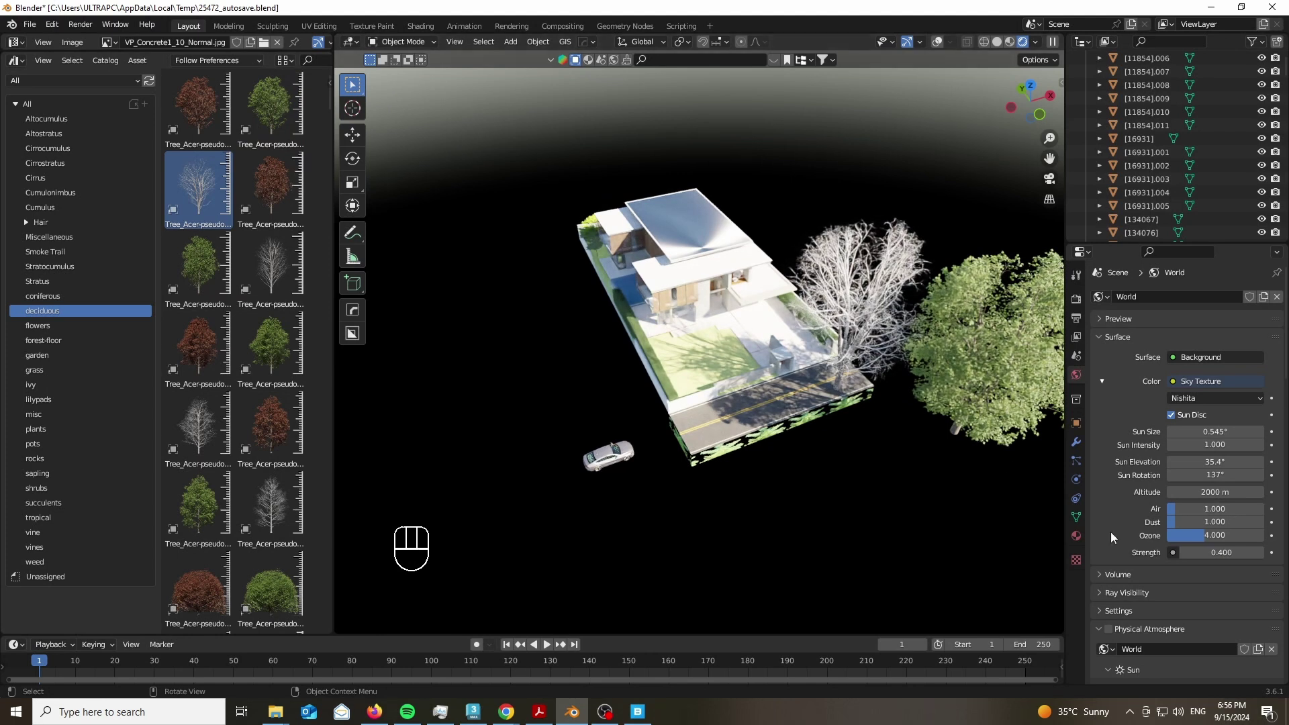
{"action": "left_click", "coordinate": [1076, 535]}
{"action": "scroll", "coordinate": [1153, 456], "scroll_direction": "down", "scroll_amount": 3}
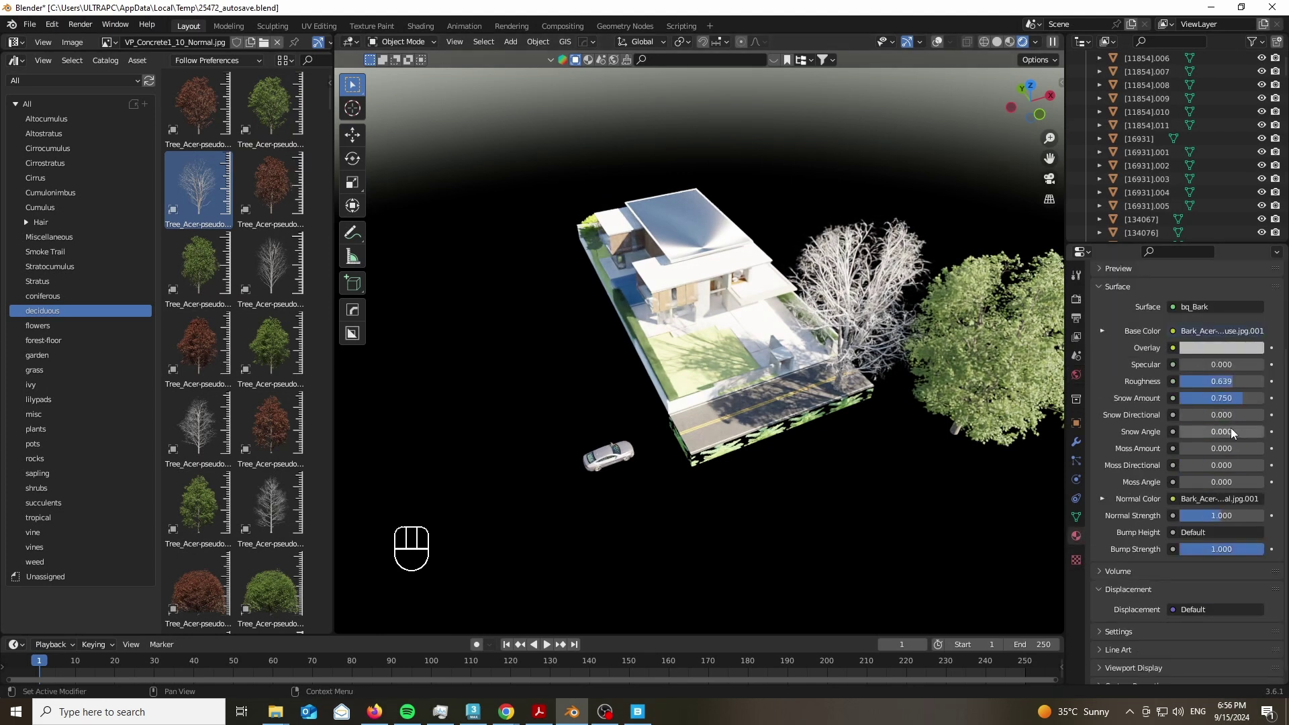
{"action": "left_click_drag", "start_coordinate": [1239, 408], "coordinate": [1181, 398]}
Move the winter tree across the ground plane while looking through the camera, and rescale it.
{"action": "key", "text": "KP_0"}
{"action": "key", "text": "g"}
{"action": "key", "text": "shift+z"}
{"action": "key", "text": "shift"}
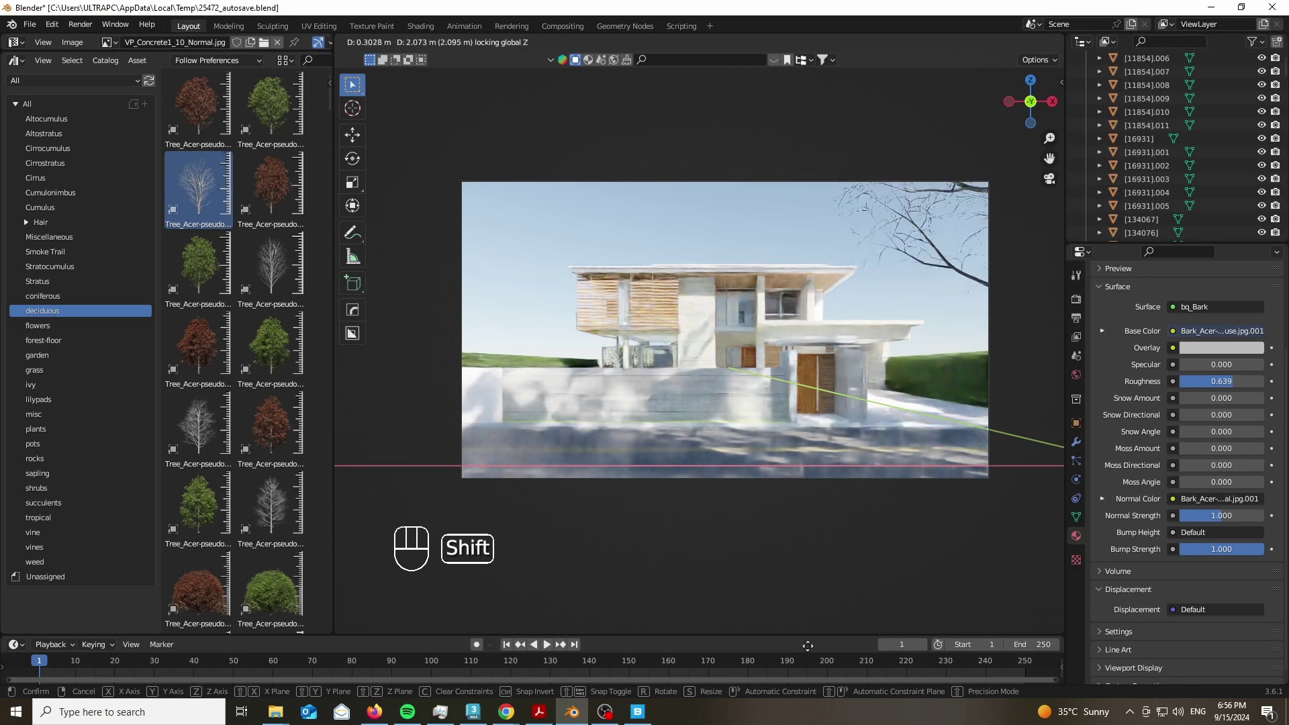
{"action": "left_click", "coordinate": [750, 130]}
{"action": "key", "text": "s"}
{"action": "left_click", "coordinate": [940, 384]}
Shift the winter tree horizontally about -1.13 m along X and -1.11 m along Y, and try rotating it about Z.
{"action": "key", "text": "g"}
{"action": "key", "text": "shift+z"}
{"action": "left_click", "coordinate": [916, 376]}
{"action": "key", "text": "r"}
{"action": "key", "text": "z"}
{"action": "right_click", "coordinate": [744, 377]}
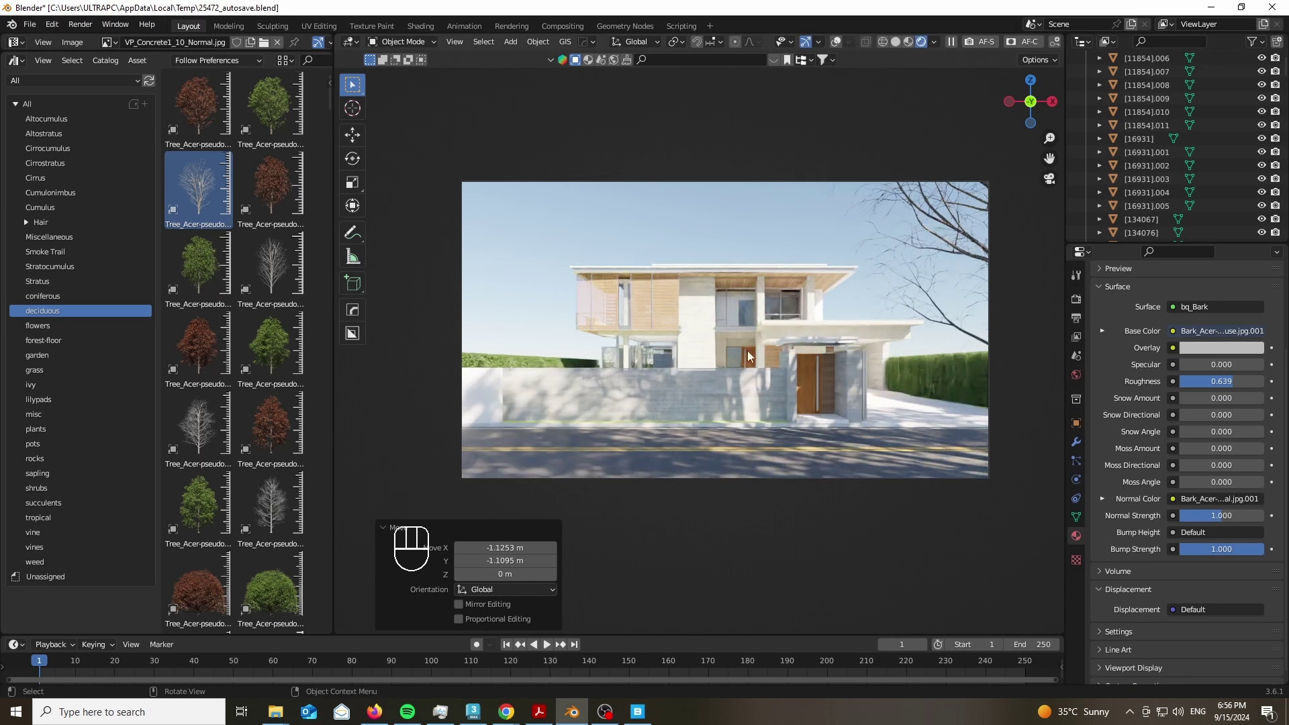
{"action": "right_click", "coordinate": [884, 363]}
{"action": "key", "text": "h"}
{"action": "key", "text": "ctrl+z"}
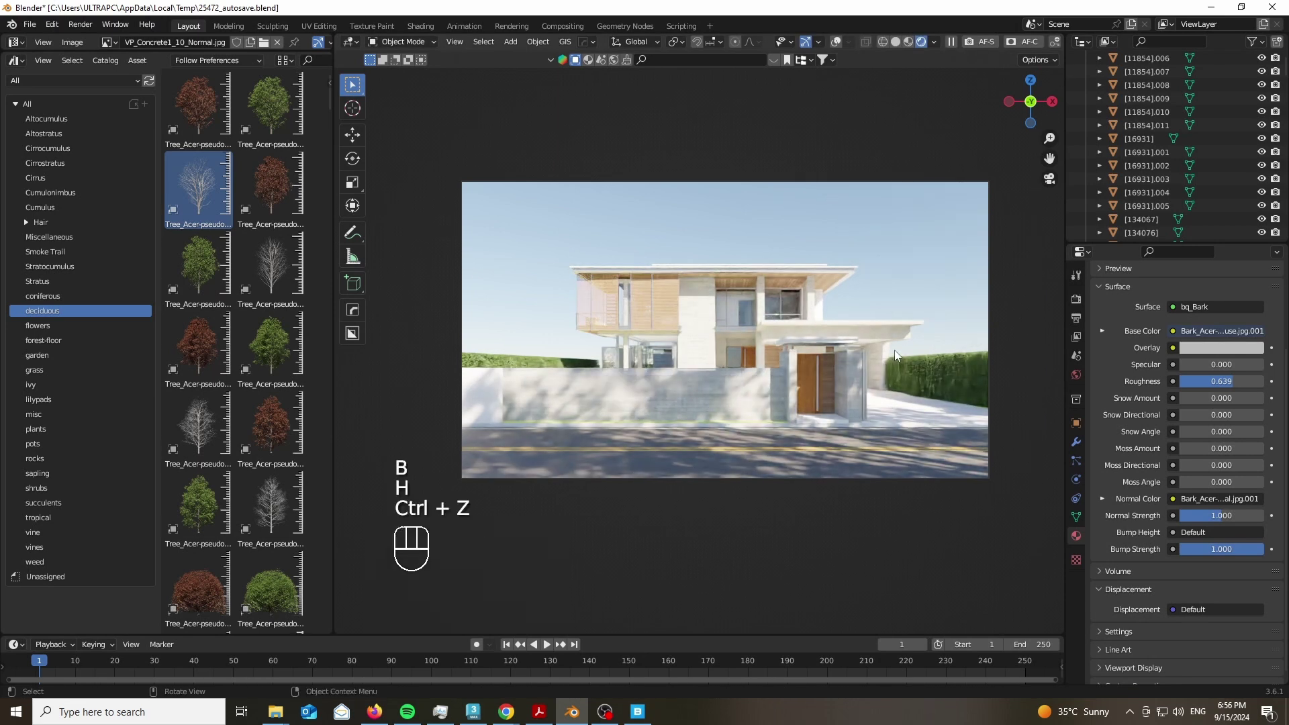
Reposition the winter tree so its bare branches frame the upper right corner of the camera image.
{"action": "key", "text": "g"}
{"action": "left_click", "coordinate": [913, 331]}
{"action": "scroll", "coordinate": [783, 207], "scroll_direction": "up", "scroll_amount": 5}
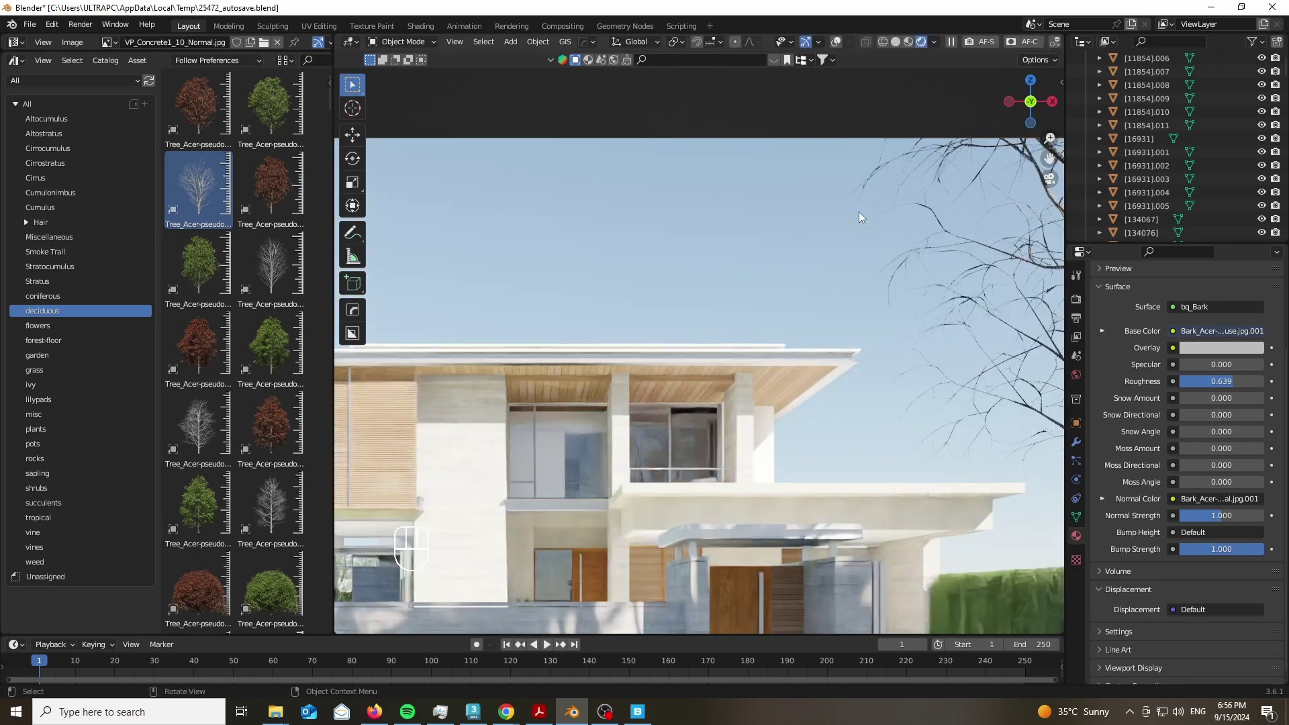
{"action": "scroll", "coordinate": [855, 210], "scroll_direction": "down", "scroll_amount": 4}
{"action": "scroll", "coordinate": [843, 243], "scroll_direction": "up", "scroll_amount": 2}
Leave the camera view and browse the library's deciduous, flowers, forest-floor and grass categories.
{"action": "middle_click_drag", "start_coordinate": [921, 235], "coordinate": [852, 455]}
{"action": "scroll", "coordinate": [832, 470], "scroll_direction": "down", "scroll_amount": 5}
{"action": "scroll", "coordinate": [268, 349], "scroll_direction": "down", "scroll_amount": 3}
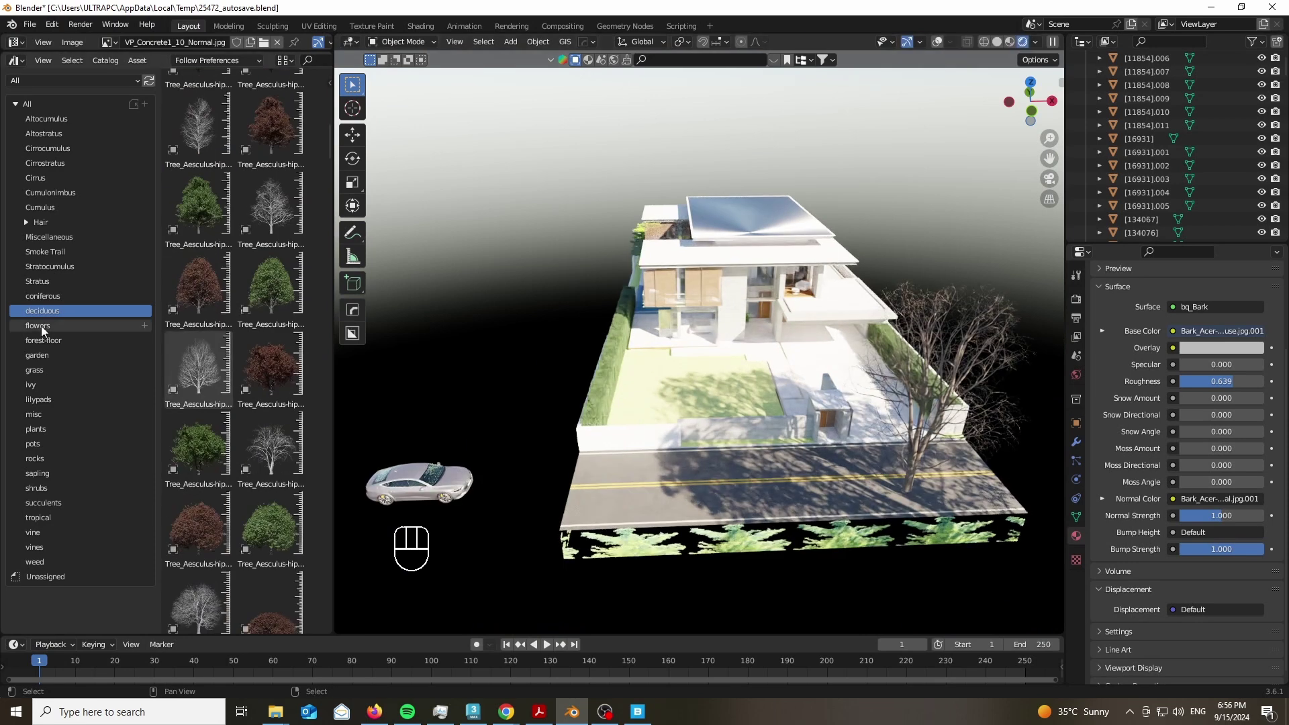
{"action": "left_click", "coordinate": [38, 325]}
{"action": "scroll", "coordinate": [199, 339], "scroll_direction": "down", "scroll_amount": 1}
{"action": "scroll", "coordinate": [641, 484], "scroll_direction": "up", "scroll_amount": 7}
{"action": "left_click", "coordinate": [71, 340]}
{"action": "left_click", "coordinate": [54, 369]}
Select the lawn's ground object, turn on the viewport overlays and apply the object's scale.
{"action": "left_click", "coordinate": [618, 248]}
{"action": "left_click", "coordinate": [937, 42]}
{"action": "scroll", "coordinate": [740, 344], "scroll_direction": "down", "scroll_amount": 3}
{"action": "key", "text": "g"}
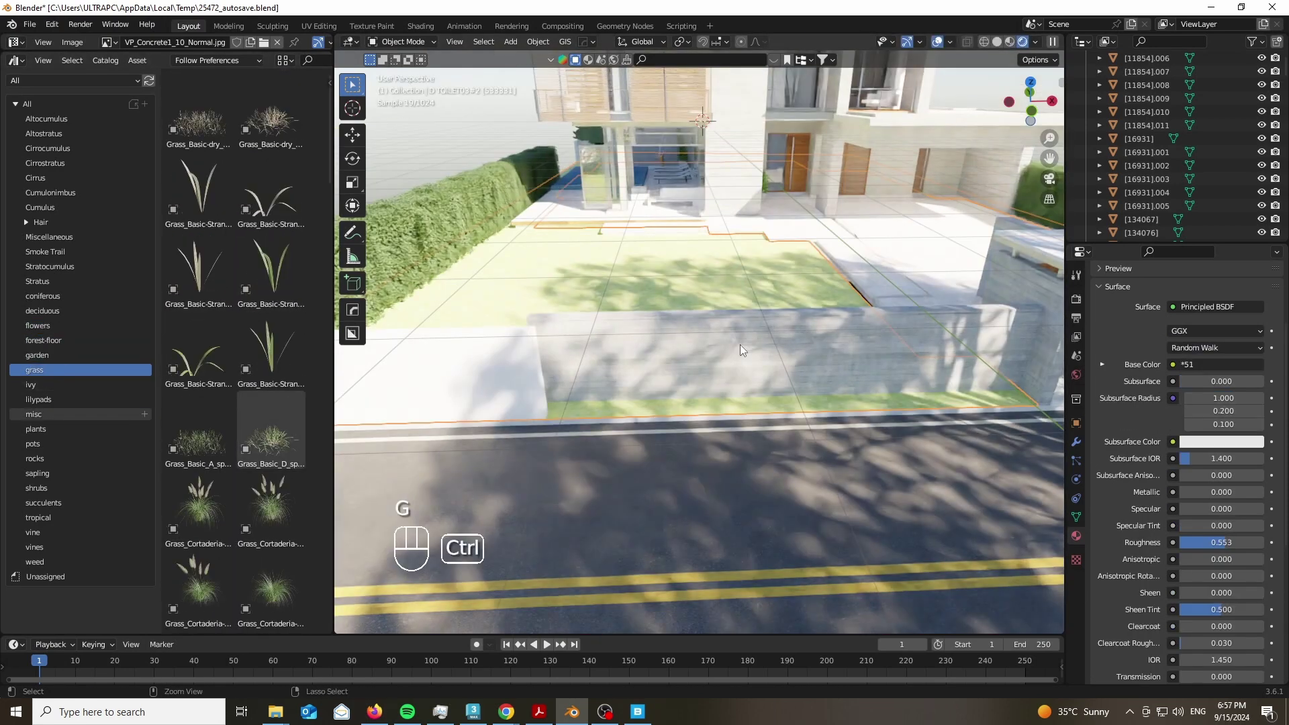
{"action": "scroll", "coordinate": [282, 356], "scroll_direction": "down", "scroll_amount": 8}
{"action": "scroll", "coordinate": [256, 333], "scroll_direction": "up", "scroll_amount": 2}
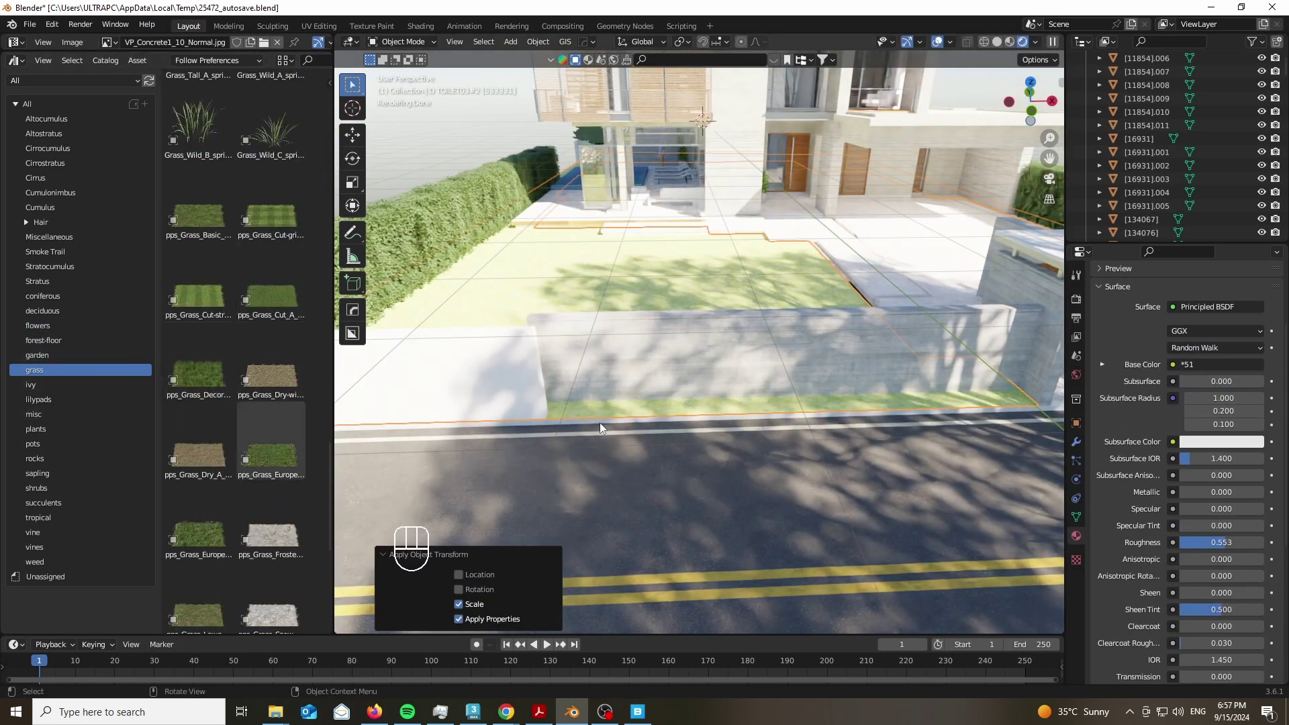
{"action": "scroll", "coordinate": [609, 396], "scroll_direction": "down", "scroll_amount": 7}
Add another Tree_Acer-pseudoplatanus_A_summer from the deciduous category behind the house on the pool side.
{"action": "left_click", "coordinate": [43, 310]}
{"action": "scroll", "coordinate": [264, 282], "scroll_direction": "down", "scroll_amount": 2}
{"action": "scroll", "coordinate": [264, 282], "scroll_direction": "up", "scroll_amount": 5}
{"action": "middle_click_drag", "start_coordinate": [604, 282], "coordinate": [671, 430]}
{"action": "scroll", "coordinate": [604, 335], "scroll_direction": "down", "scroll_amount": 3}
{"action": "left_click_drag", "start_coordinate": [270, 108], "coordinate": [597, 302]}
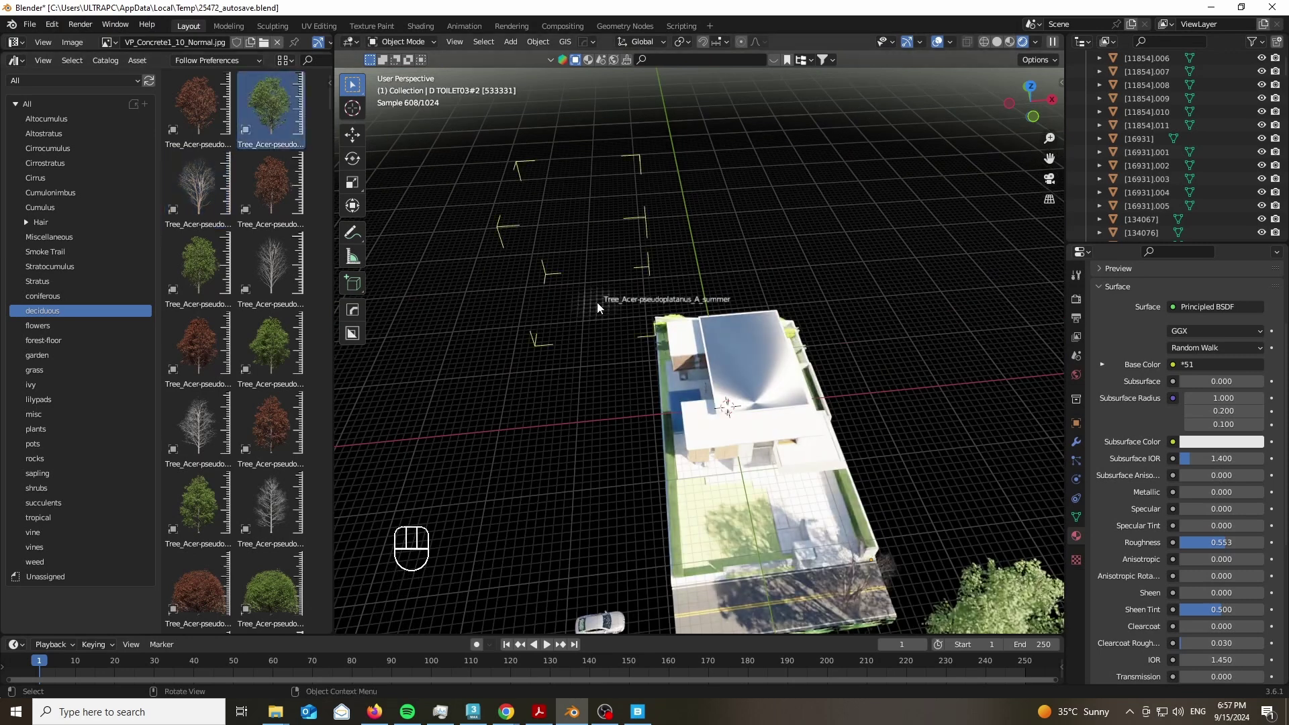
Move the new summer tree horizontally about 1.55 m along X and -2.57 m along Y, and check it through the camera.
{"action": "left_click_drag", "start_coordinate": [657, 331], "coordinate": [639, 318]}
{"action": "key", "text": "g"}
{"action": "key", "text": "shift+z"}
{"action": "left_click", "coordinate": [644, 282]}
{"action": "key", "text": "KP_0"}
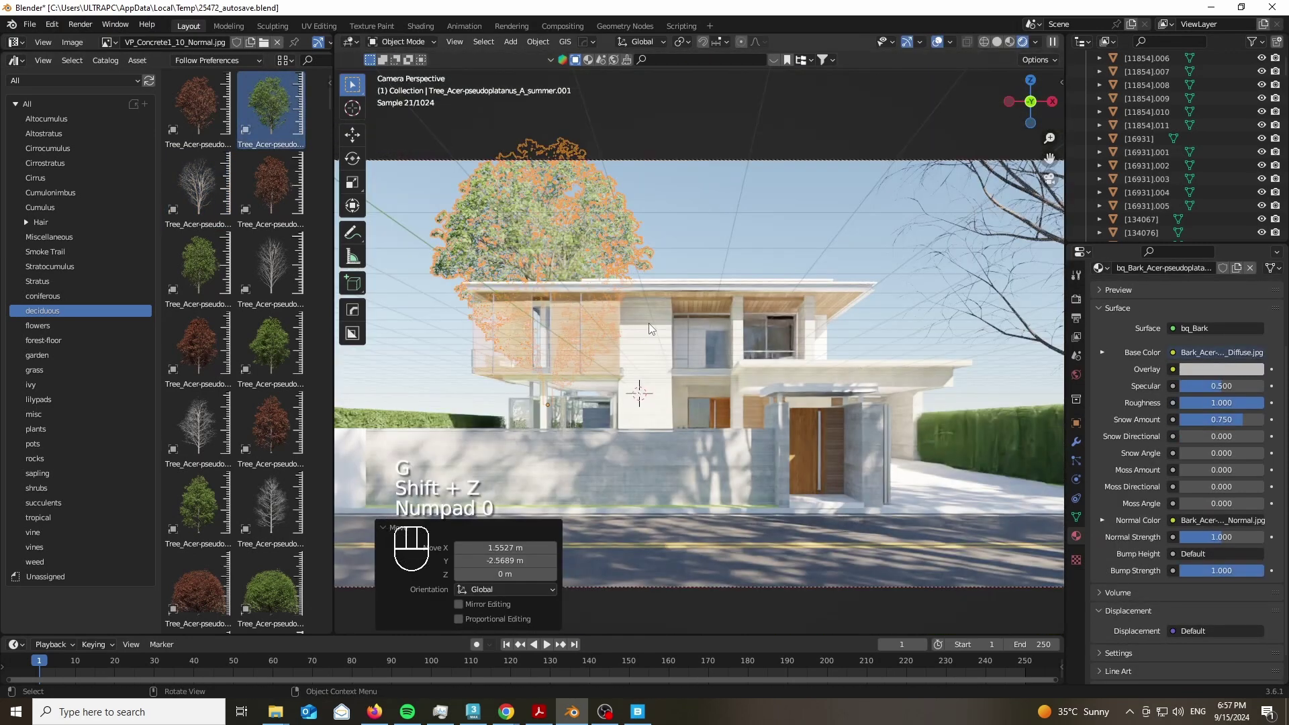
Adjust the background tree's height along Z and shift it horizontally about 2.19 m along X and -4.55 m along Y.
{"action": "left_click_drag", "start_coordinate": [1020, 86], "coordinate": [706, 228]}
{"action": "key", "text": "g"}
{"action": "key", "text": "z"}
{"action": "left_click", "coordinate": [576, 313]}
{"action": "scroll", "coordinate": [574, 314], "scroll_direction": "up", "scroll_amount": 4}
{"action": "key", "text": "g"}
{"action": "key", "text": "shift+z"}
{"action": "left_click", "coordinate": [799, 310]}
{"action": "key", "text": "g"}
{"action": "right_click", "coordinate": [804, 309]}
Slide the background tree along X in the camera view to the left edge of the image, and select the winter tree.
{"action": "key", "text": "KP_0"}
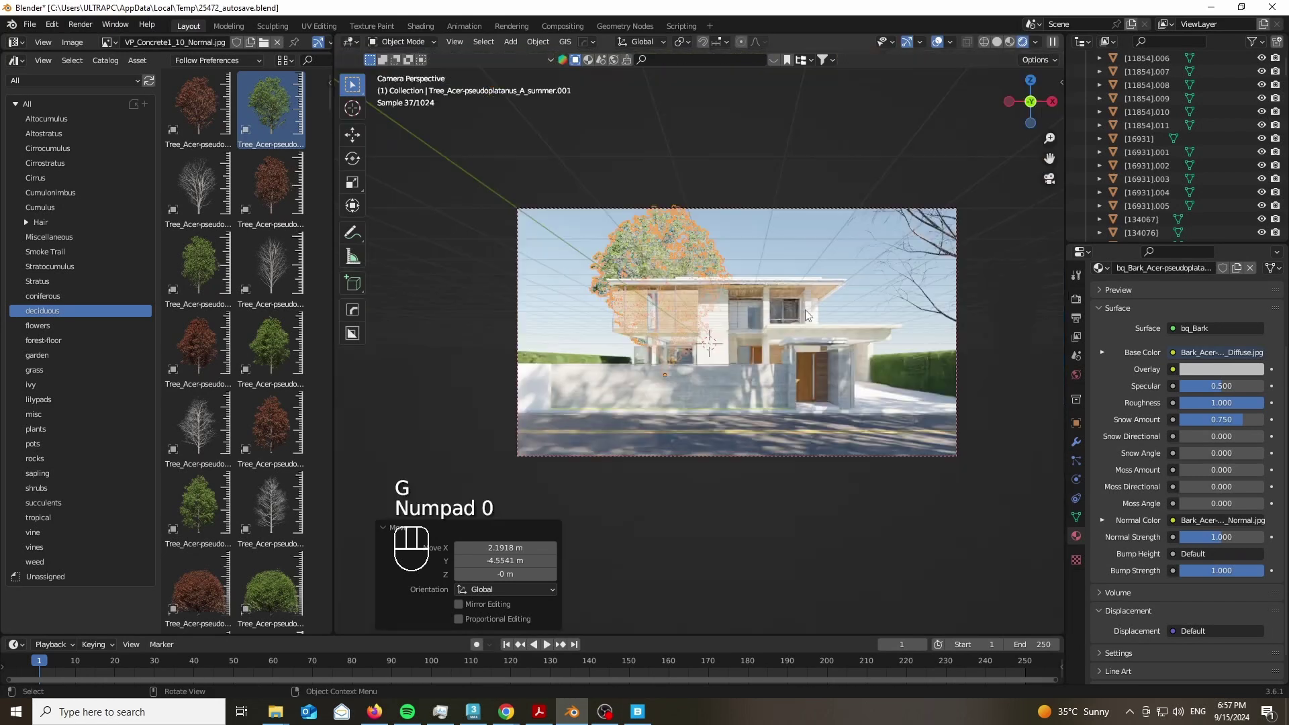
{"action": "key", "text": "g"}
{"action": "key", "text": "x"}
{"action": "left_click", "coordinate": [681, 296]}
{"action": "left_click", "coordinate": [799, 91]}
{"action": "left_click", "coordinate": [739, 121]}
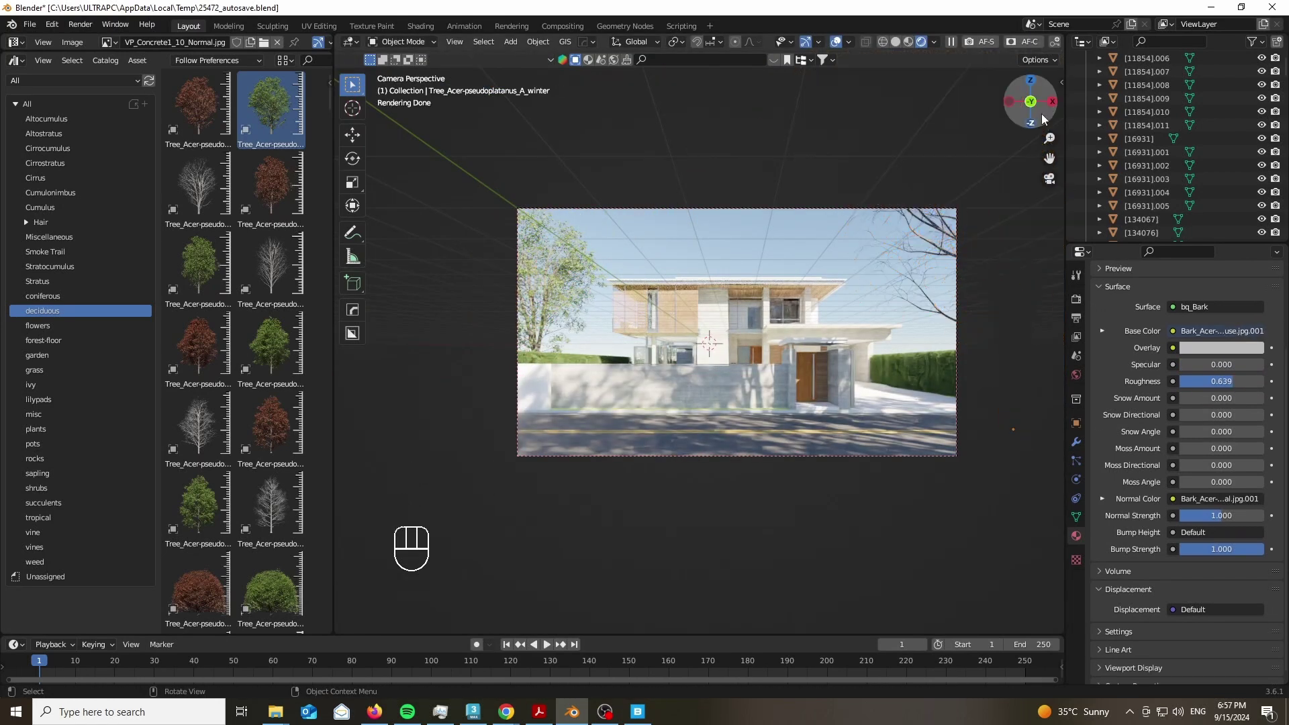
Add the Tree_Acer-pseudoplatanus_B_summer asset and move it across the ground plane to the area behind the house.
{"action": "middle_click_drag", "start_coordinate": [542, 303], "coordinate": [537, 364]}
{"action": "scroll", "coordinate": [539, 359], "scroll_direction": "down", "scroll_amount": 2}
{"action": "left_click_drag", "start_coordinate": [199, 267], "coordinate": [505, 363]}
{"action": "key", "text": "g"}
{"action": "key", "text": "shift+z"}
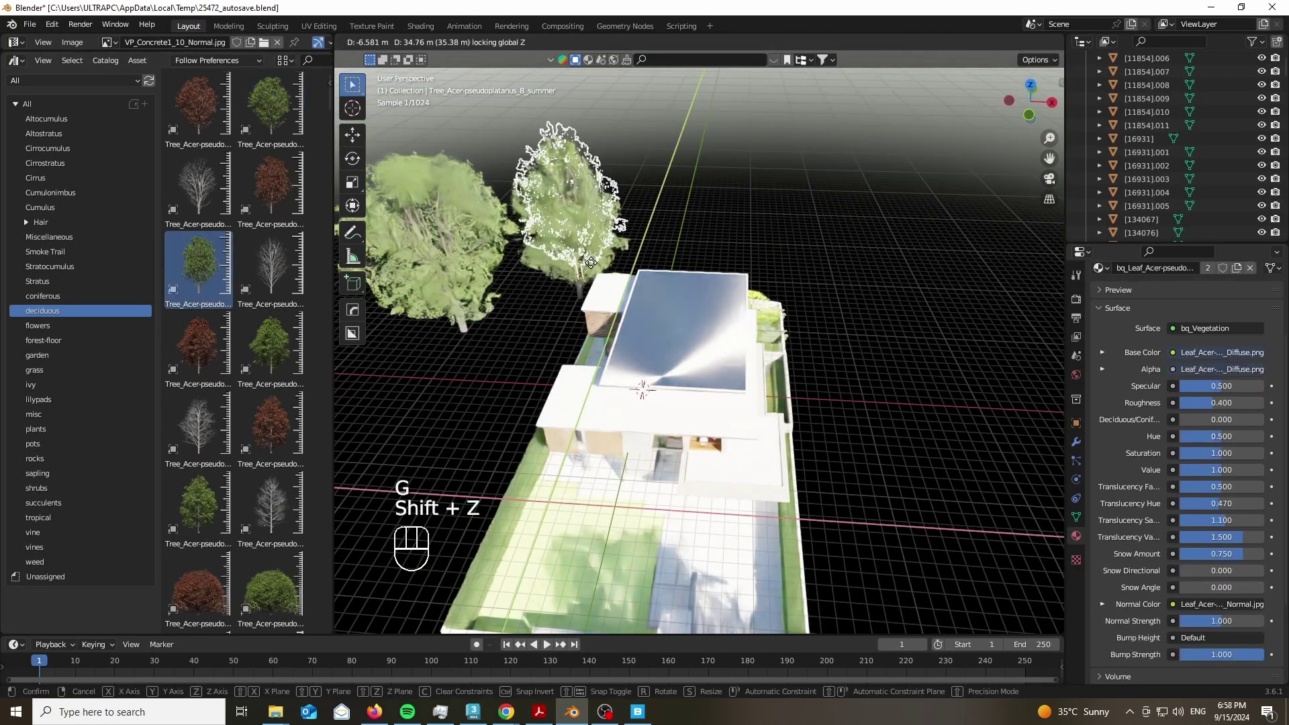
{"action": "left_click", "coordinate": [588, 253]}
Move the B_summer tree in the camera view about -9.42 m along X and -1.4 m along Z.
{"action": "key", "text": "KP_0"}
{"action": "key", "text": "g"}
{"action": "left_click", "coordinate": [646, 318]}
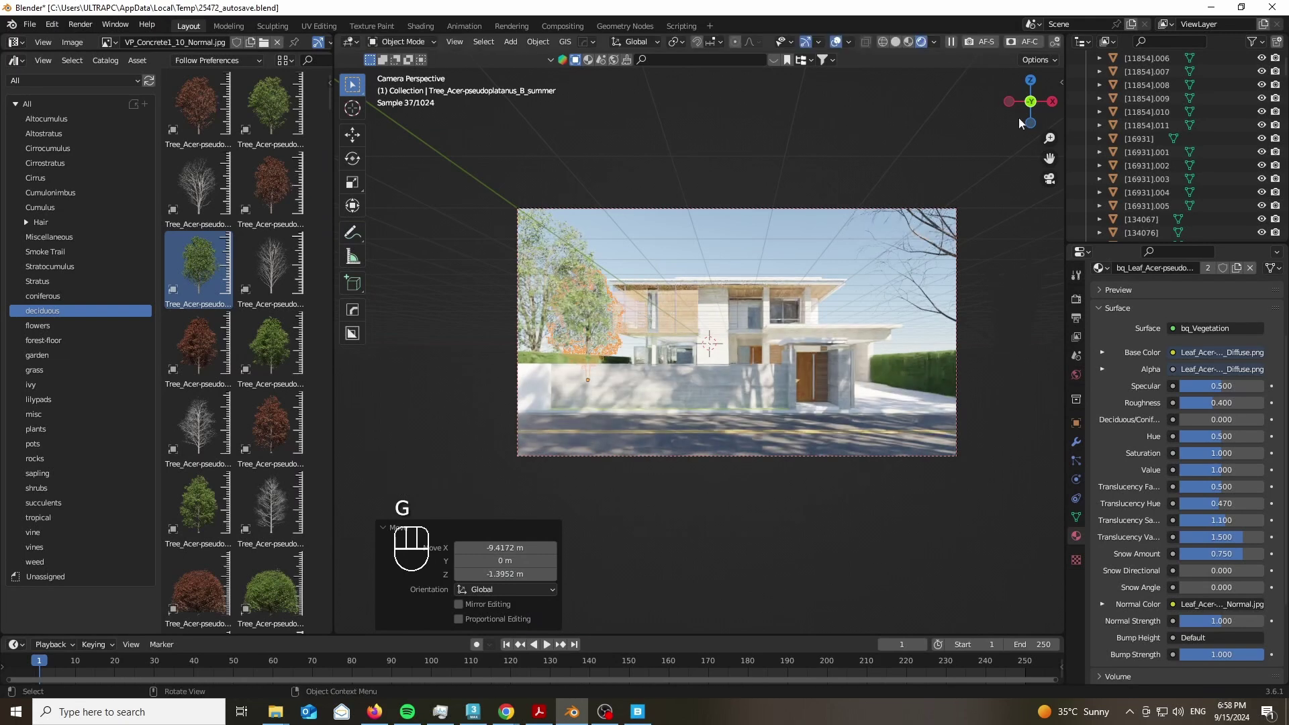
Add the Tree_Acer-pseudoplatanus_T_summer asset behind the house and move it about -8.6 m along X and 64.4 m along Y.
{"action": "left_click", "coordinate": [1048, 178]}
{"action": "left_click_drag", "start_coordinate": [271, 589], "coordinate": [645, 192]}
{"action": "left_click_drag", "start_coordinate": [594, 464], "coordinate": [594, 464]}
{"action": "key", "text": "g"}
{"action": "key", "text": "shift+z"}
{"action": "left_click", "coordinate": [675, 159]}
Move the T_summer tree in the camera view about 63 m along X and 0.5 m along Z, above the driveway-side hedge.
{"action": "key", "text": "KP_0"}
{"action": "key", "text": "g"}
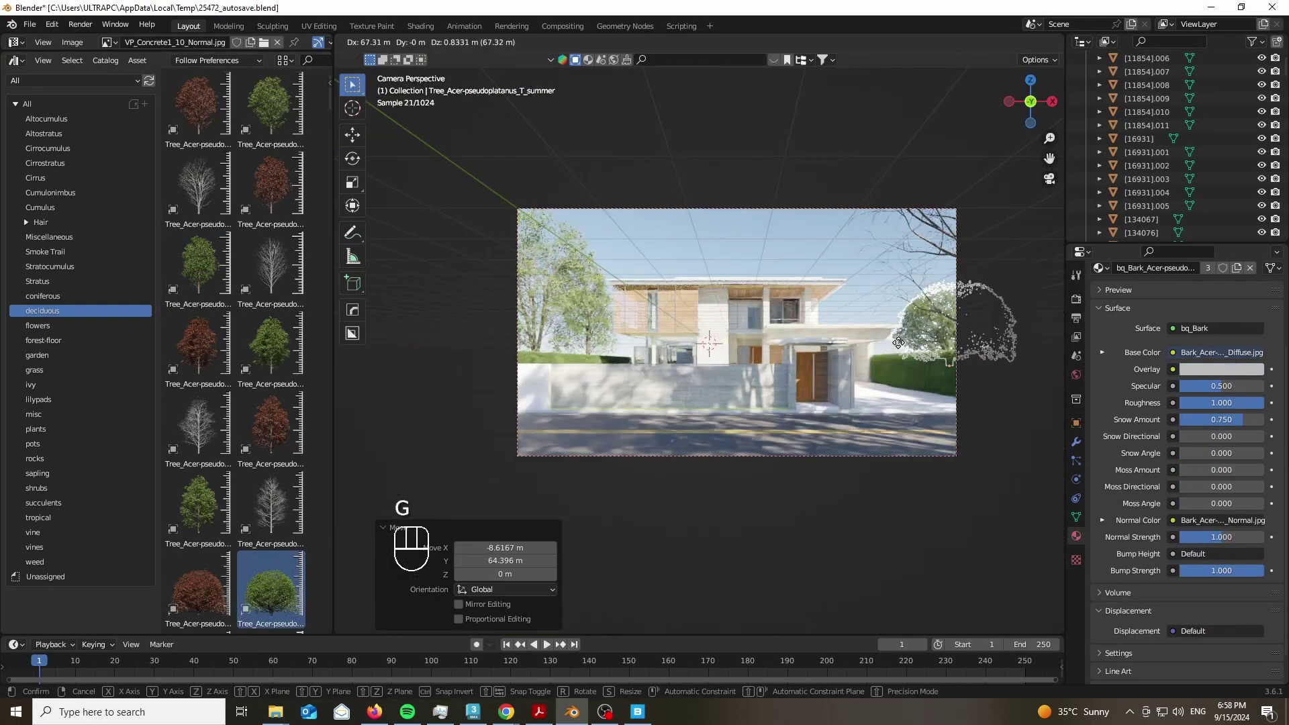
{"action": "scroll", "coordinate": [969, 312], "scroll_direction": "up", "scroll_amount": 6}
{"action": "scroll", "coordinate": [969, 312], "scroll_direction": "down", "scroll_amount": 4}
Add the Tree_Acer-pseudoplatanus_D_summer asset behind the house and move it about 40.8 m along X and 78 m along Y.
{"action": "left_click", "coordinate": [1048, 178]}
{"action": "scroll", "coordinate": [282, 376], "scroll_direction": "down", "scroll_amount": 3}
{"action": "left_click_drag", "start_coordinate": [198, 267], "coordinate": [766, 369]}
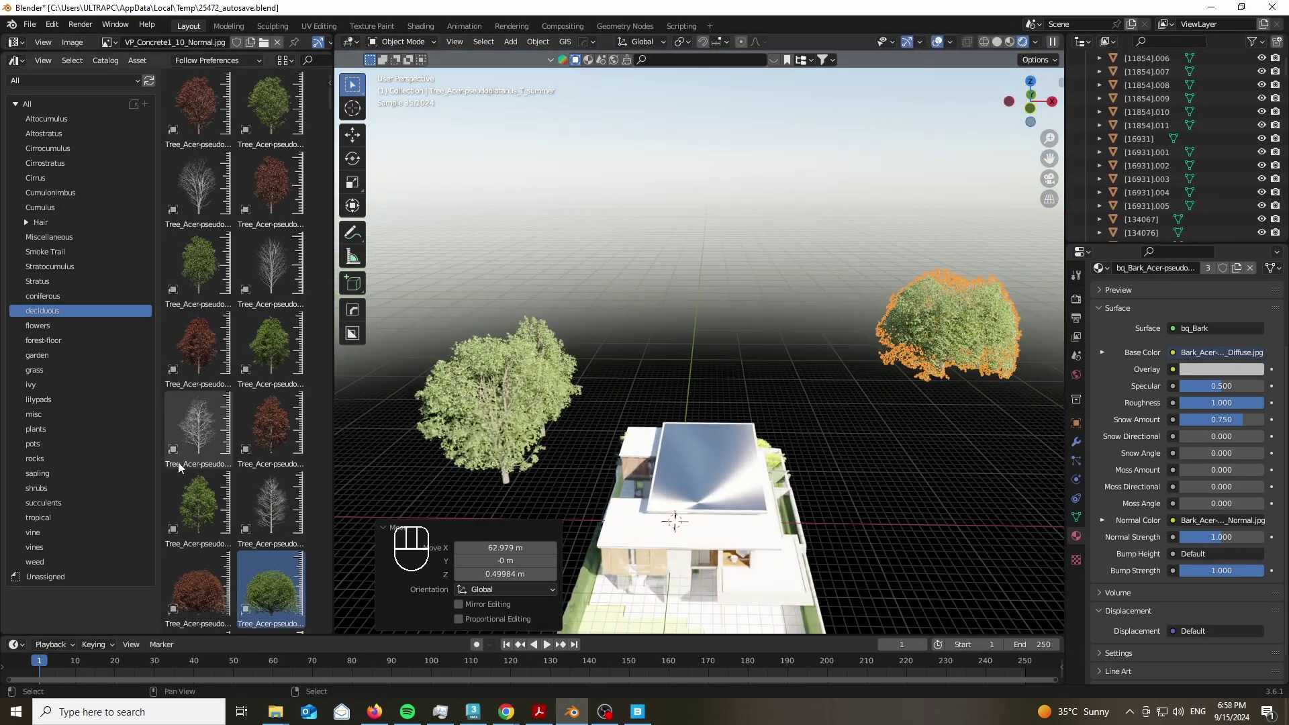
{"action": "key", "text": "g"}
{"action": "key", "text": "shift+z"}
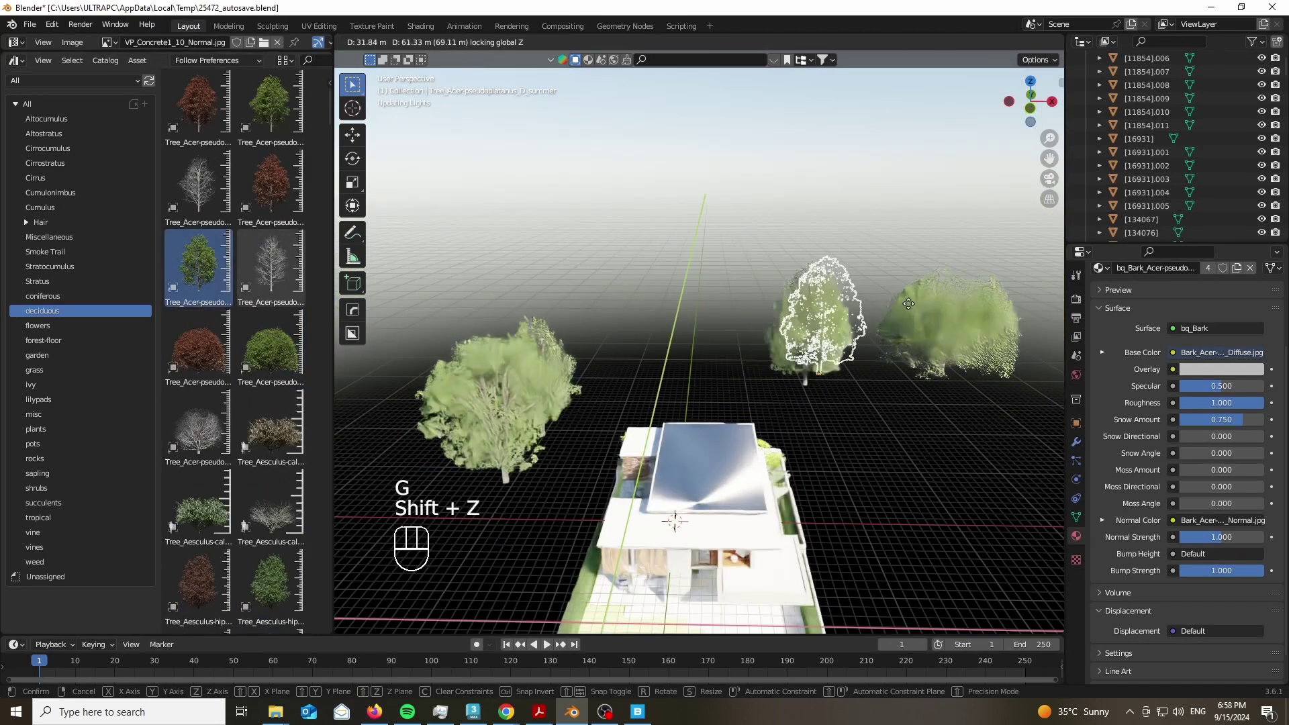
{"action": "left_click", "coordinate": [931, 278]}
Reposition the D_summer tree in the camera view beside the T_summer tree above the driveway-side hedge.
{"action": "key", "text": "KP_0"}
{"action": "key", "text": "g"}
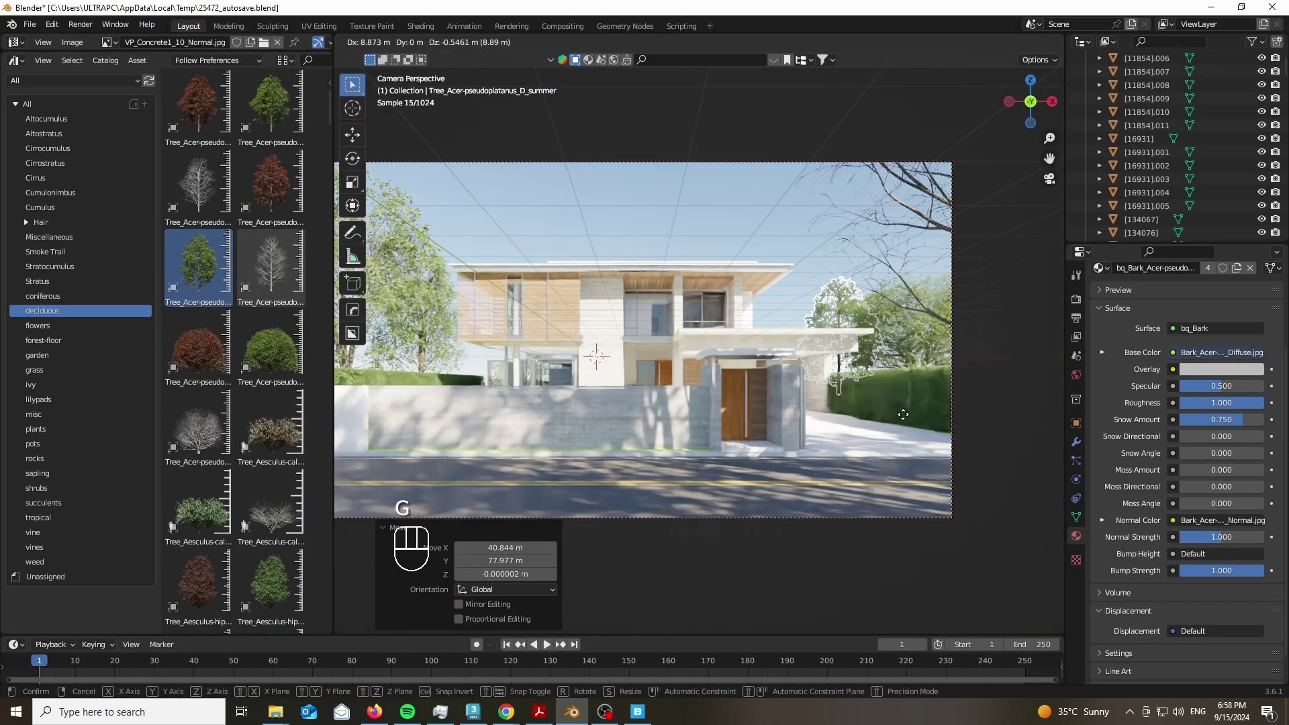
{"action": "left_click", "coordinate": [924, 332]}
Place a linked duplicate of the T_summer tree across the ground plane behind the garden side of the house and adjust it in the camera view.
{"action": "middle_click_drag", "start_coordinate": [923, 333], "coordinate": [832, 391]}
{"action": "scroll", "coordinate": [832, 391], "scroll_direction": "down", "scroll_amount": 8}
{"action": "key", "text": "alt+d"}
{"action": "key", "text": "shift+z"}
{"action": "left_click", "coordinate": [438, 341]}
{"action": "key", "text": "KP_0"}
{"action": "key", "text": "g"}
Make another linked duplicate of the T_summer tree about 21.9 m along X and -4.9 m along Z, and hide the viewport overlays.
{"action": "key", "text": "alt+d"}
{"action": "left_click", "coordinate": [909, 329]}
{"action": "key", "text": "Home"}
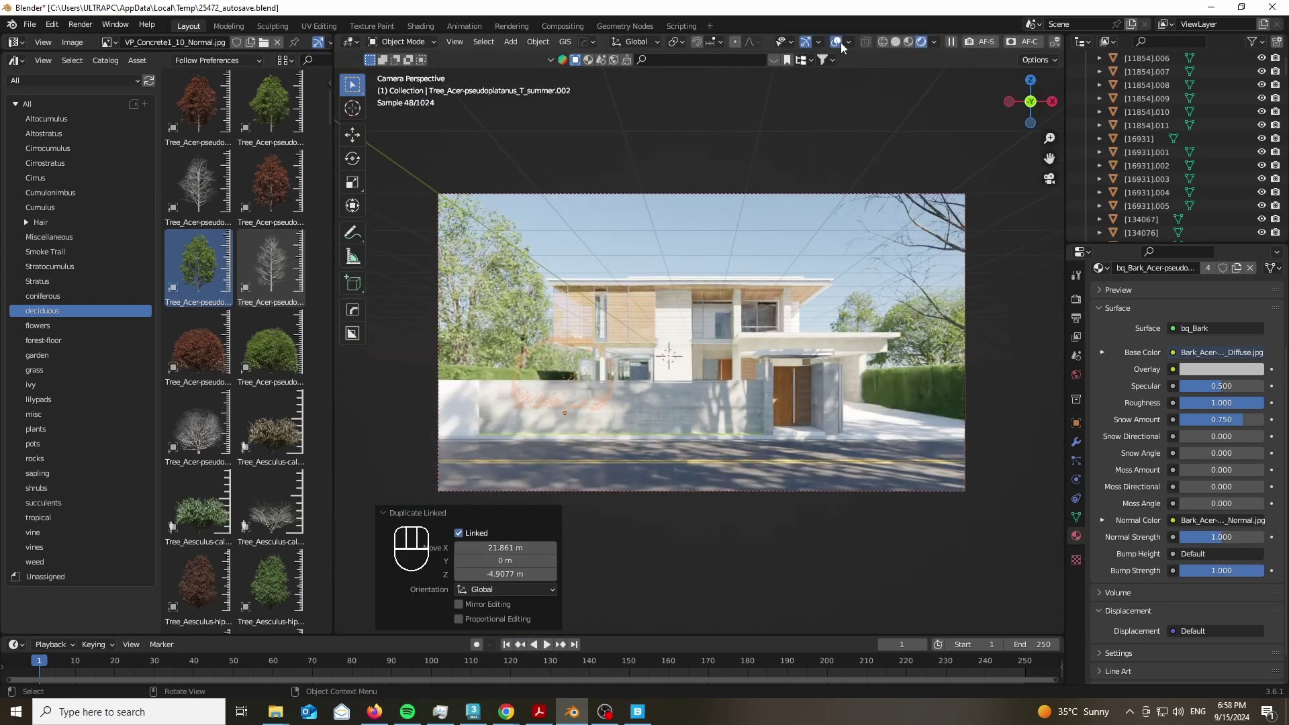
{"action": "left_click", "coordinate": [836, 42]}
Add a green Tree_Aesculus-hip... asset and move it about 81.8 m along Y and -27.3 m along X, behind the house.
{"action": "scroll", "coordinate": [823, 231], "scroll_direction": "up", "scroll_amount": 1}
{"action": "scroll", "coordinate": [244, 387], "scroll_direction": "down", "scroll_amount": 10}
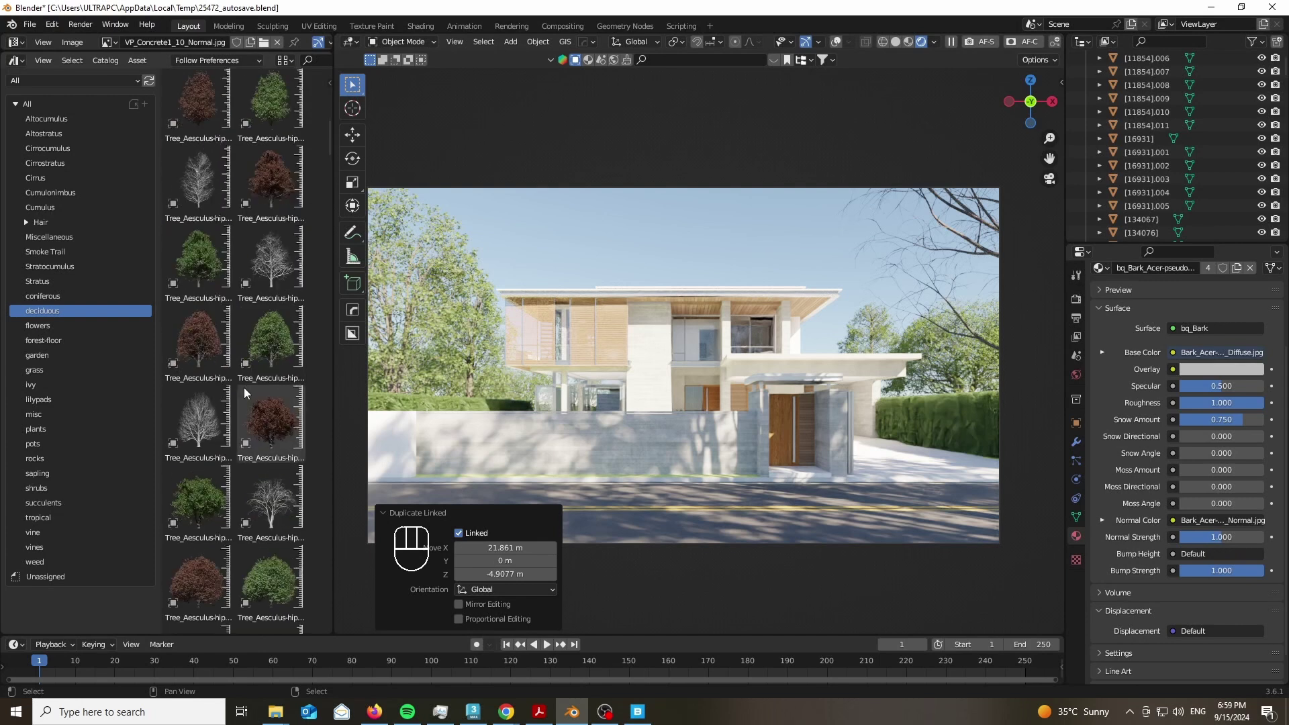
{"action": "left_click_drag", "start_coordinate": [273, 351], "coordinate": [785, 516]}
{"action": "key", "text": "h"}
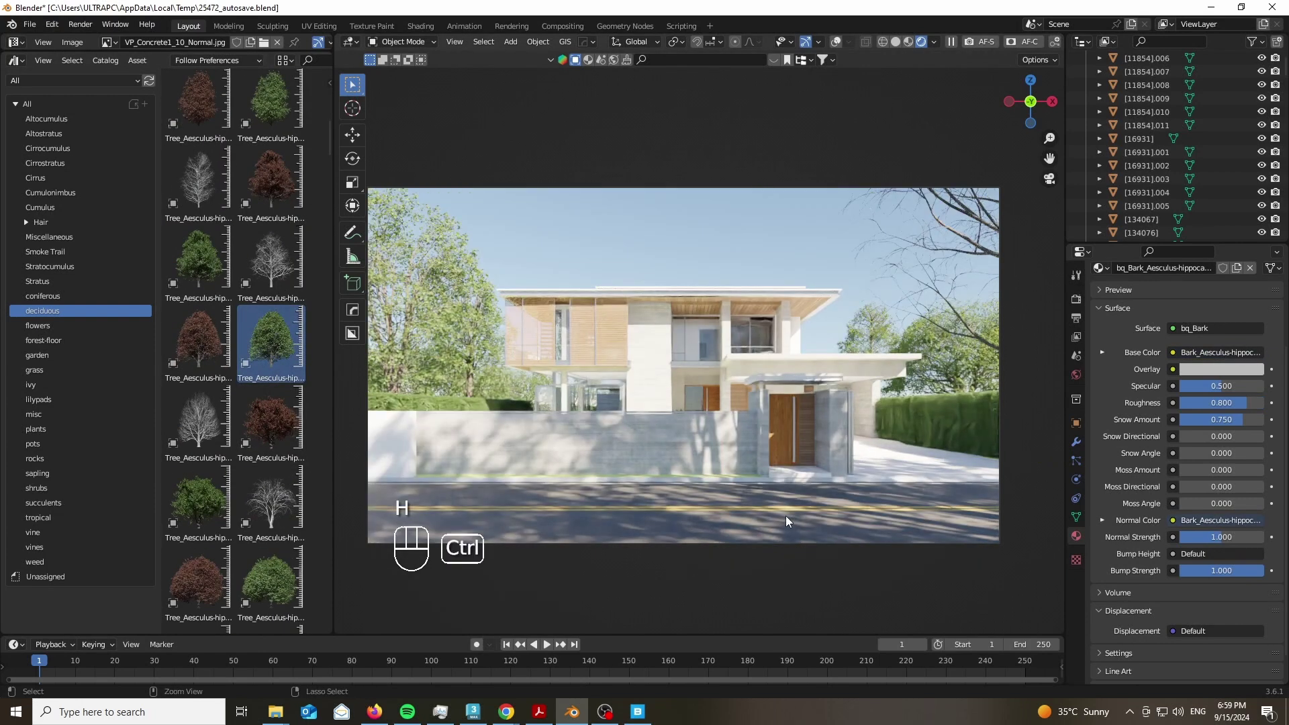
{"action": "key", "text": "ctrl+z"}
{"action": "key", "text": "g"}
{"action": "key", "text": "y"}
{"action": "left_click", "coordinate": [840, 235]}
{"action": "key", "text": "g"}
{"action": "key", "text": "x"}
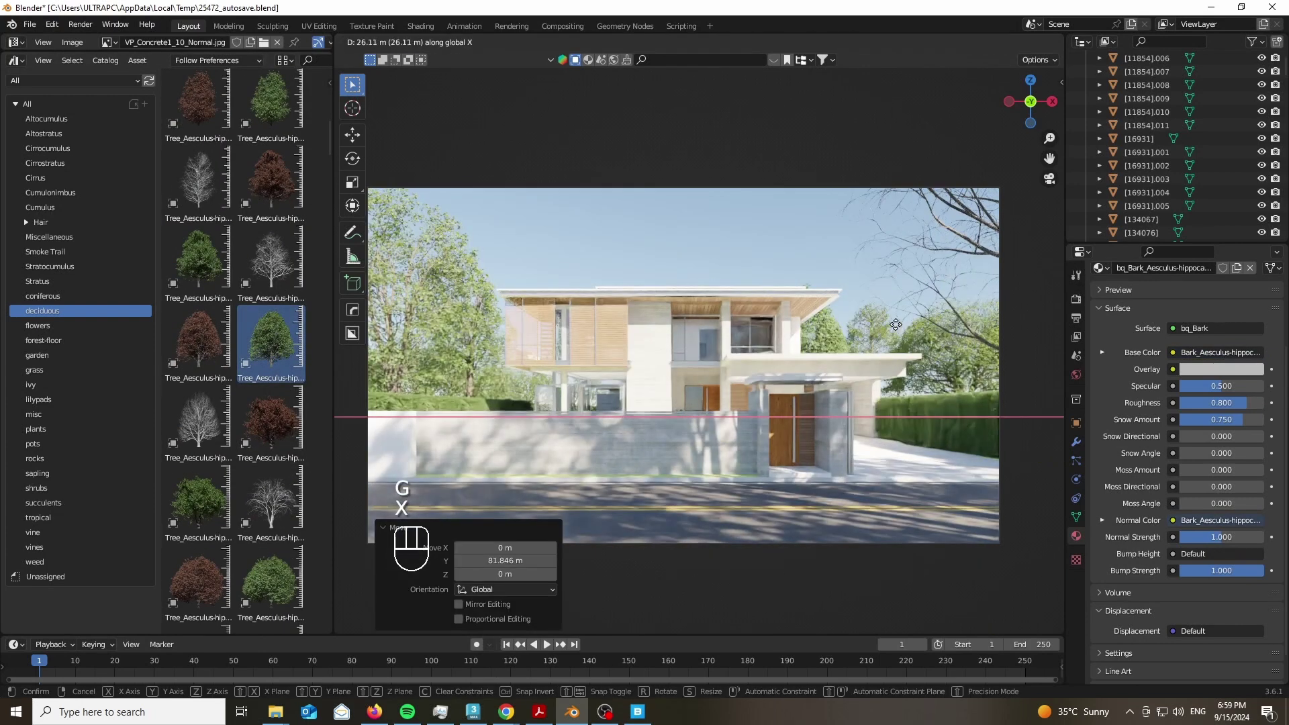
{"action": "left_click", "coordinate": [602, 339]}
Make a linked duplicate of the Aesculus tree on the ground plane, about 43.3 m along X and -9 m along Y.
{"action": "middle_click_drag", "start_coordinate": [953, 161], "coordinate": [947, 226]}
{"action": "scroll", "coordinate": [535, 406], "scroll_direction": "down", "scroll_amount": 5}
{"action": "key", "text": "alt+d"}
{"action": "key", "text": "shift+z"}
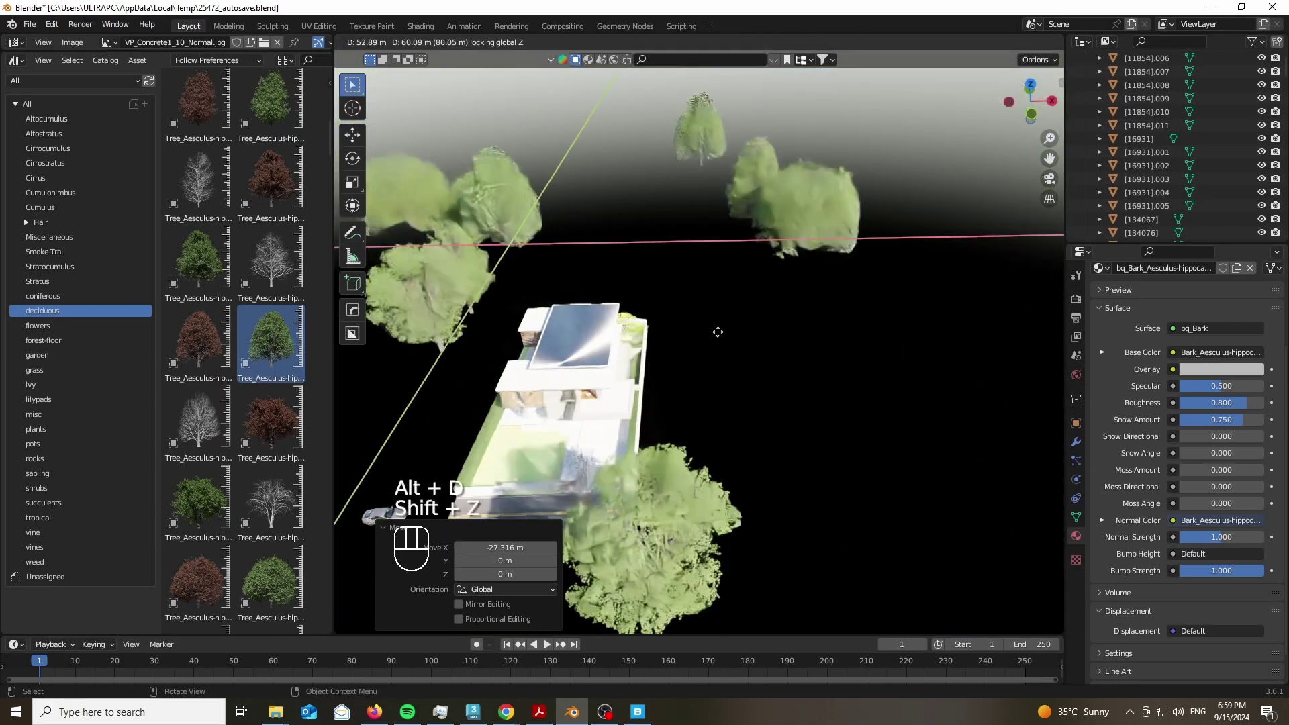
{"action": "left_click", "coordinate": [694, 414]}
Move the duplicated Aesculus tree in the camera view about 15.5 m along X and -11.7 m along Z.
{"action": "key", "text": "KP_0"}
{"action": "key", "text": "g"}
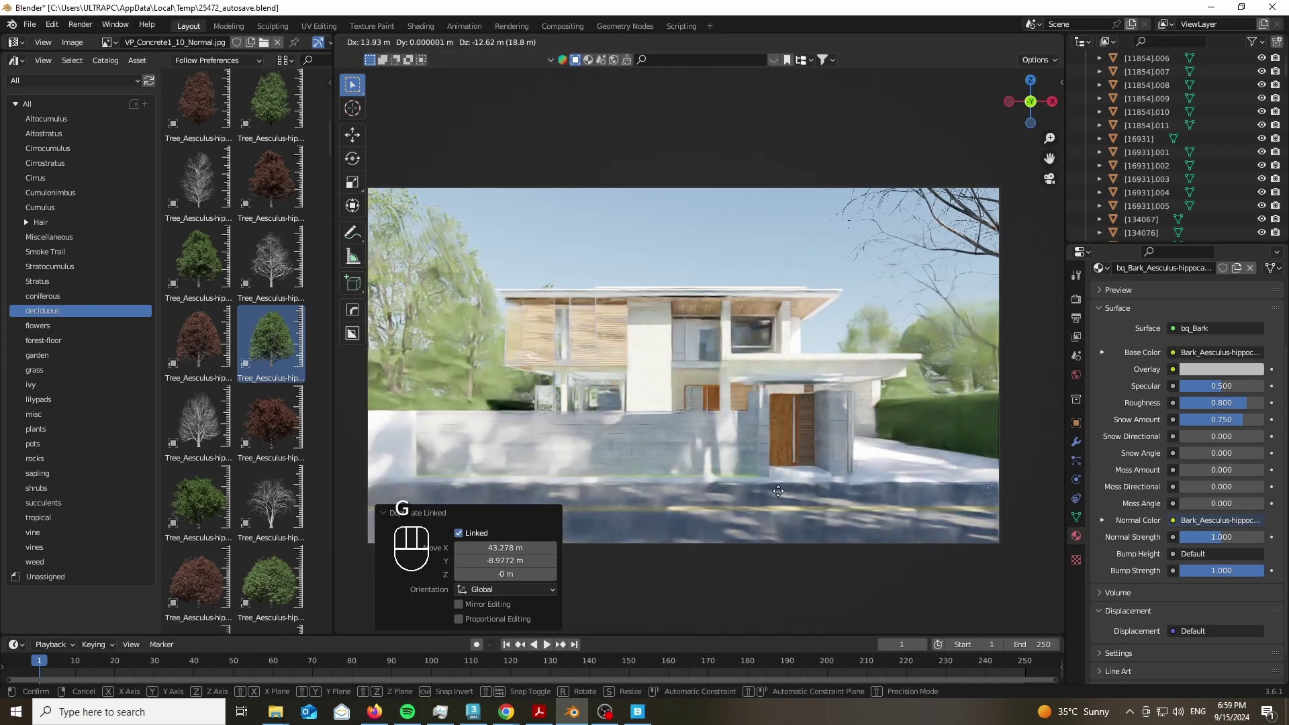
{"action": "left_click", "coordinate": [790, 485]}
{"action": "scroll", "coordinate": [923, 271], "scroll_direction": "up", "scroll_amount": 2}
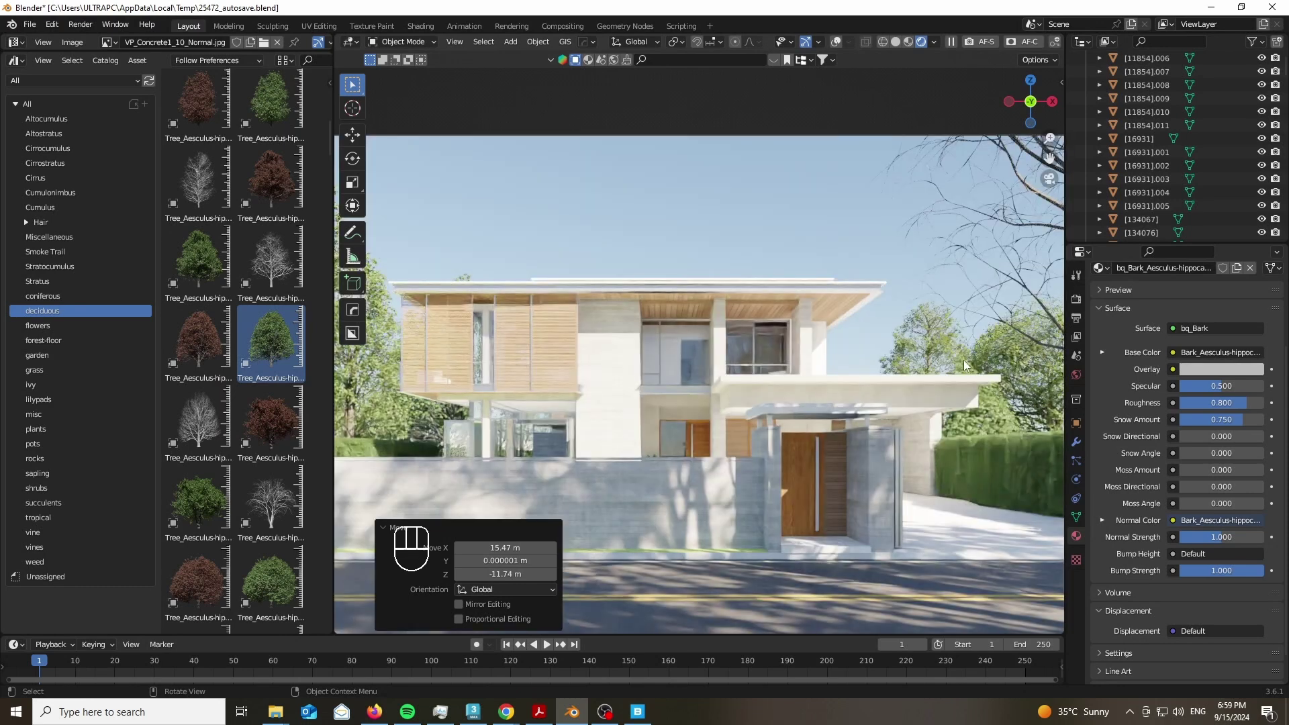
Set the render's color management View Transform to AgX.
{"action": "scroll", "coordinate": [832, 263], "scroll_direction": "down", "scroll_amount": 2}
{"action": "scroll", "coordinate": [829, 261], "scroll_direction": "up", "scroll_amount": 1}
{"action": "left_click", "coordinate": [1076, 299]}
{"action": "scroll", "coordinate": [1175, 429], "scroll_direction": "down", "scroll_amount": 2}
{"action": "left_click", "coordinate": [1109, 675]}
{"action": "scroll", "coordinate": [1174, 631], "scroll_direction": "down", "scroll_amount": 3}
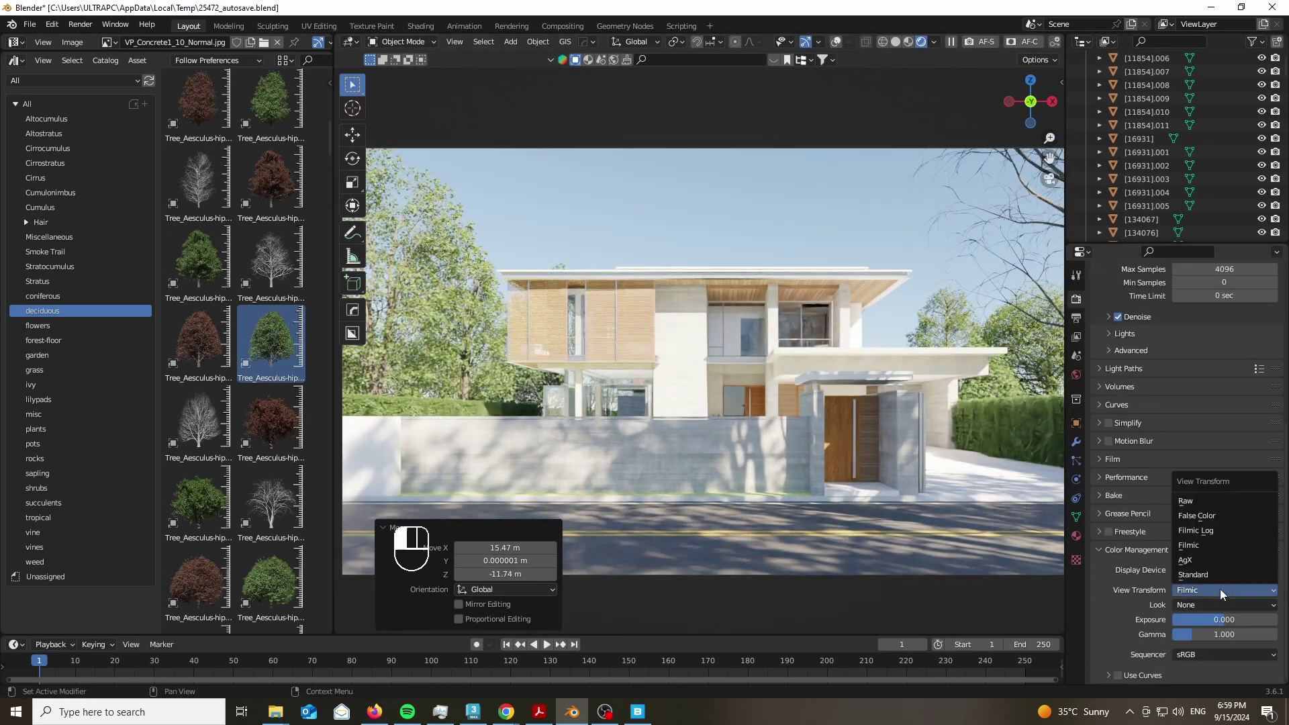
Try to add a low green Tree_Aesculus-hip... asset behind the house and position it in the camera view.
{"action": "left_click_drag", "start_coordinate": [1031, 101], "coordinate": [1030, 175]}
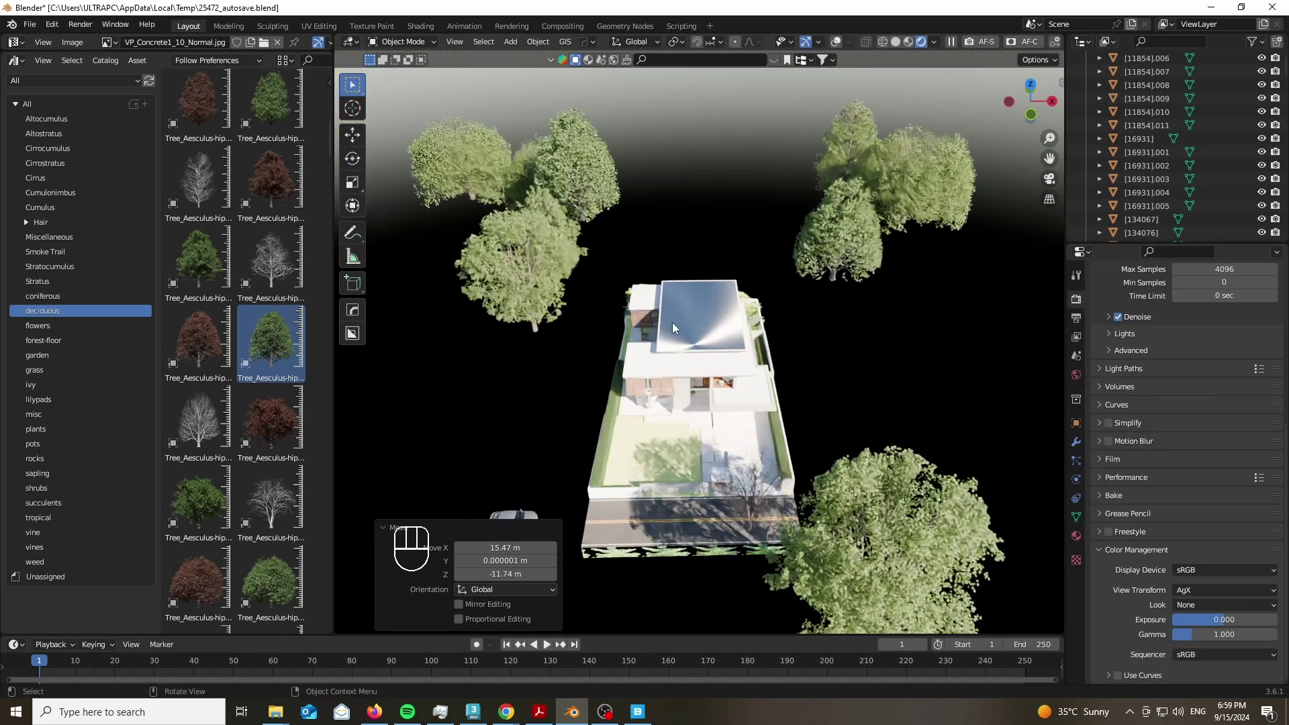
{"action": "scroll", "coordinate": [687, 384], "scroll_direction": "up", "scroll_amount": 2}
{"action": "scroll", "coordinate": [281, 397], "scroll_direction": "down", "scroll_amount": 18}
{"action": "left_click_drag", "start_coordinate": [199, 180], "coordinate": [684, 240]}
{"action": "left_click_drag", "start_coordinate": [718, 145], "coordinate": [718, 146]}
{"action": "key", "text": "KP_0"}
{"action": "key", "text": "g"}
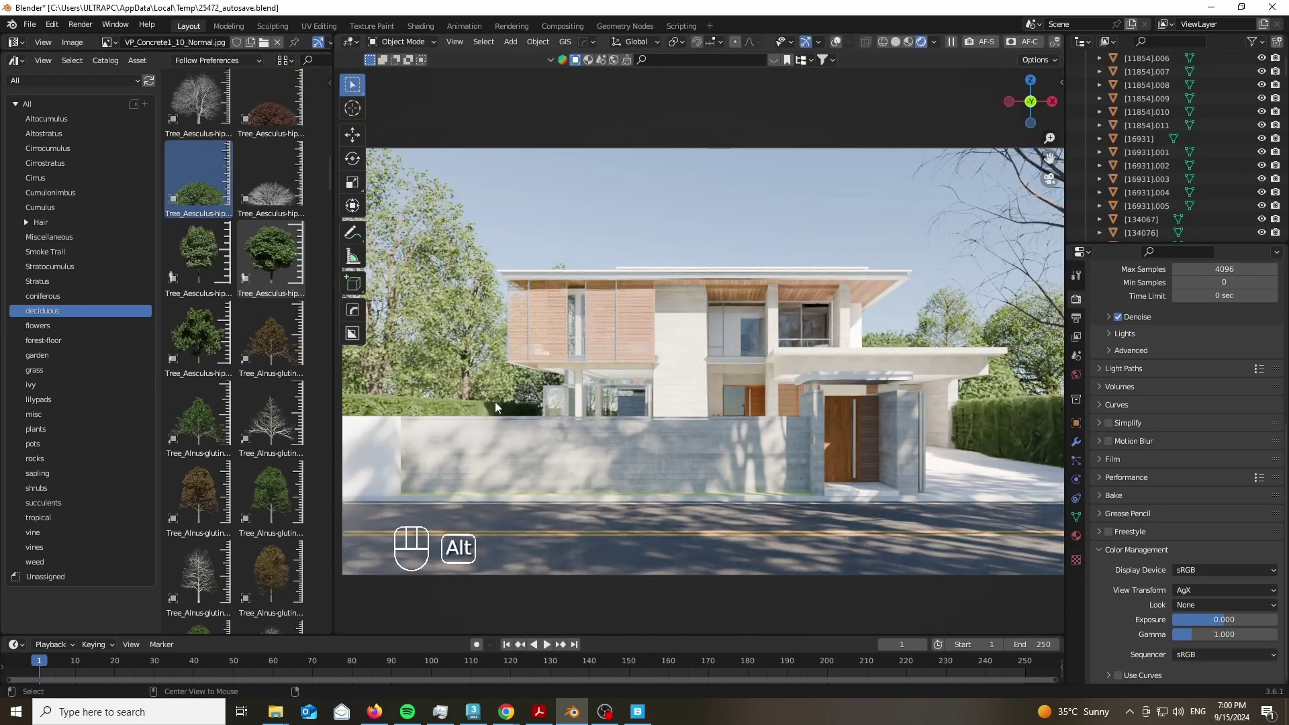
Make a linked duplicate of the large tree beside the house, about 55.5 m along X and 63.4 m along Y on the ground plane.
{"action": "key", "text": "alt+d"}
{"action": "key", "text": "shift+z"}
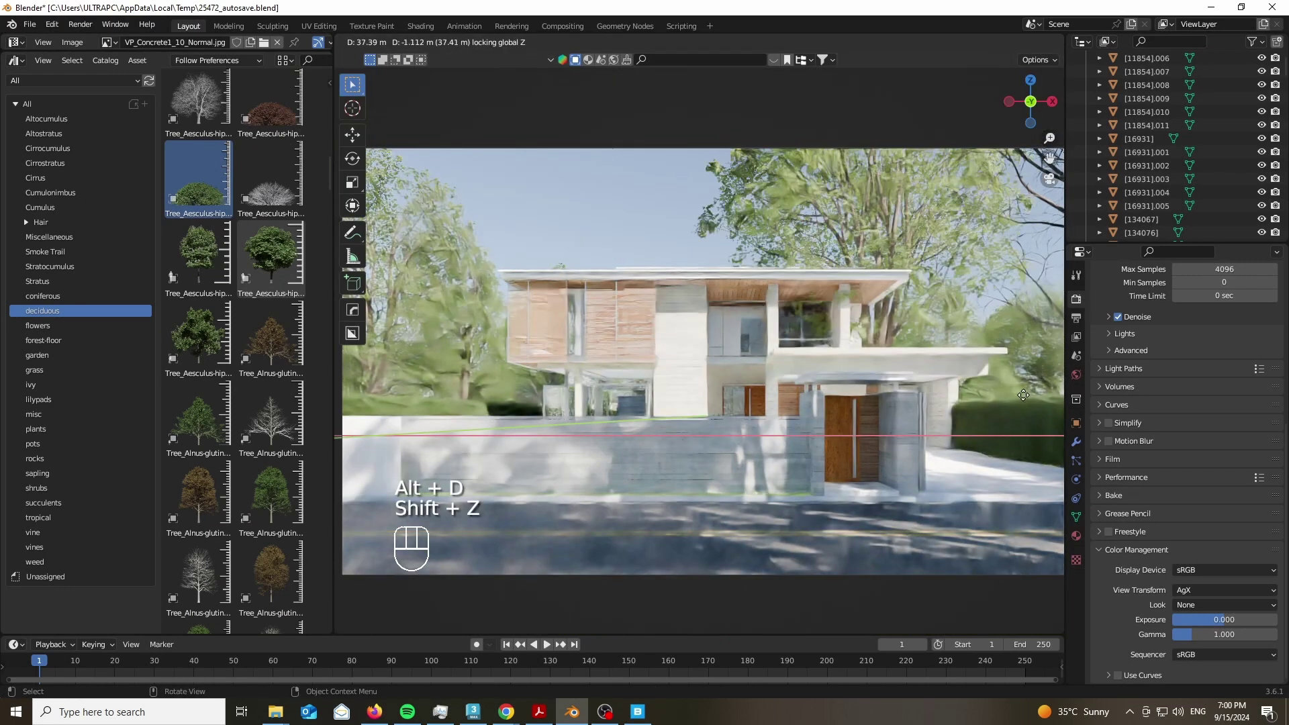
{"action": "left_click", "coordinate": [980, 429]}
{"action": "key", "text": "g"}
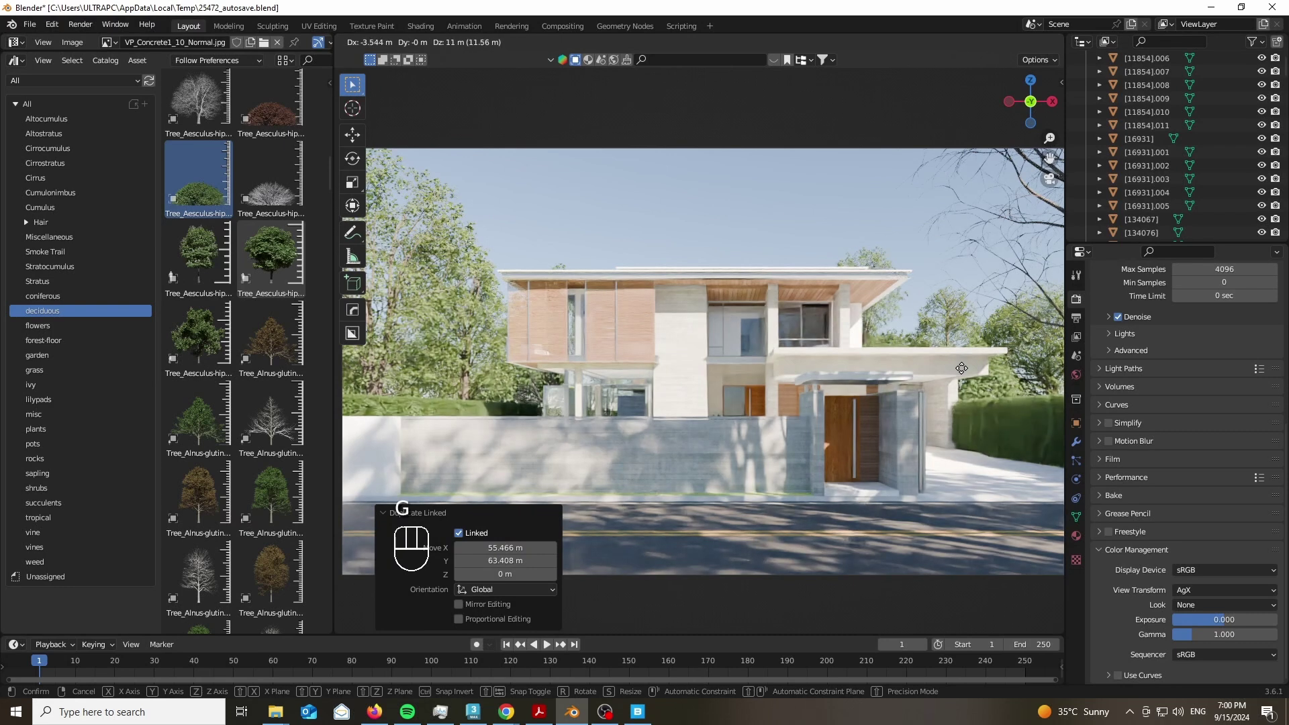
{"action": "right_click", "coordinate": [965, 373]}
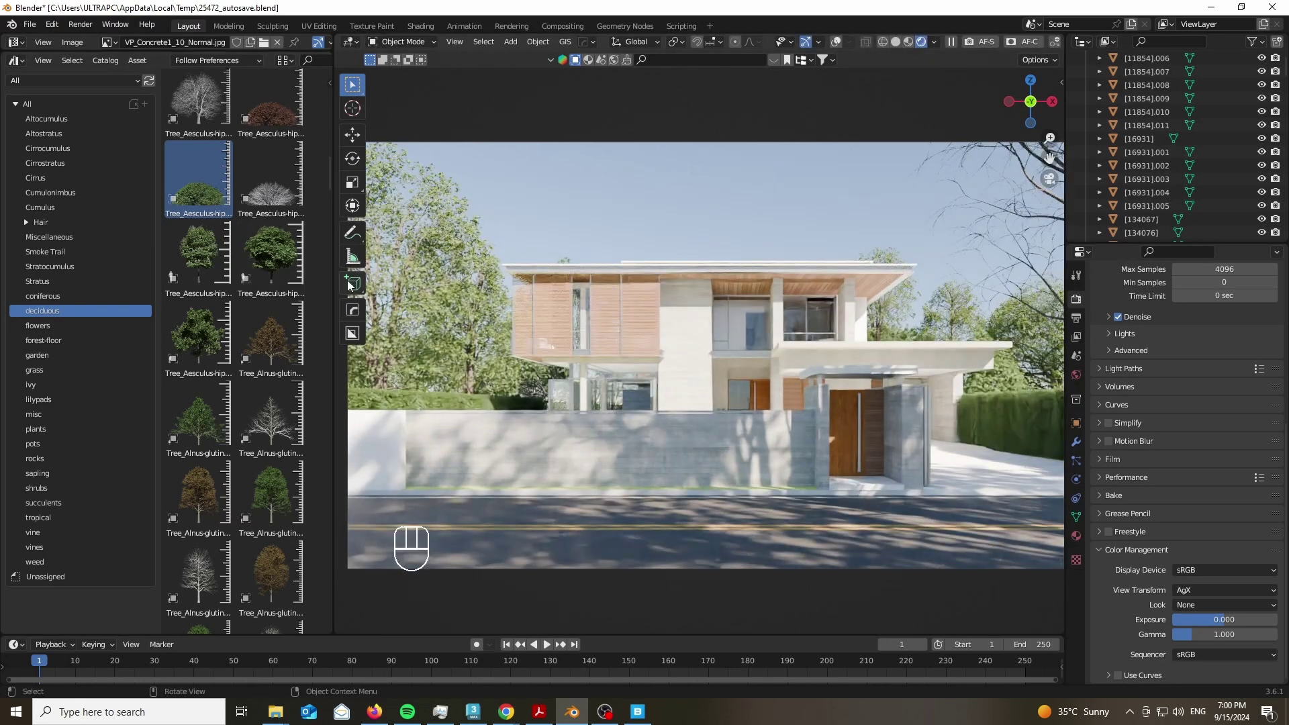
Try a Tree_Carpinus-bet... asset in the front garden, moving it about -6.1 m along X toward the garden-side hedge.
{"action": "scroll", "coordinate": [267, 301], "scroll_direction": "down", "scroll_amount": 6}
{"action": "left_click_drag", "start_coordinate": [1012, 121], "coordinate": [1016, 175]}
{"action": "key", "text": "KP_0"}
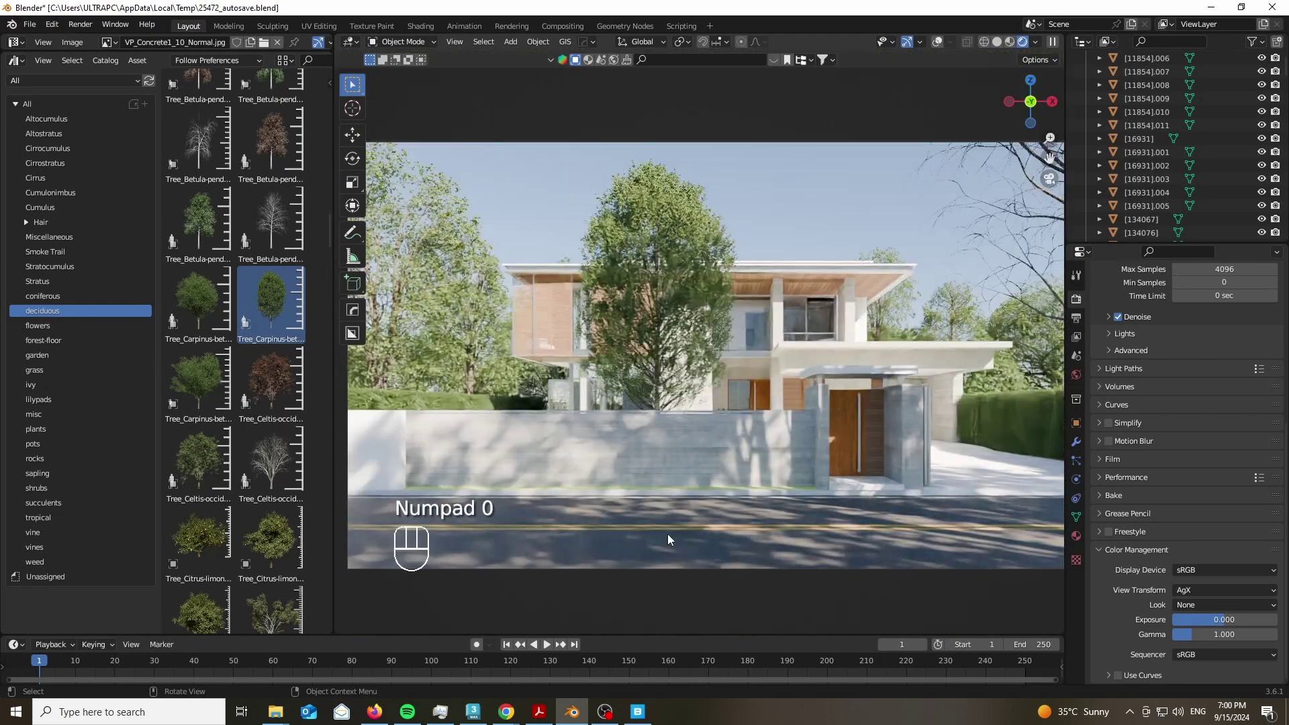
{"action": "key", "text": "g"}
{"action": "key", "text": "x"}
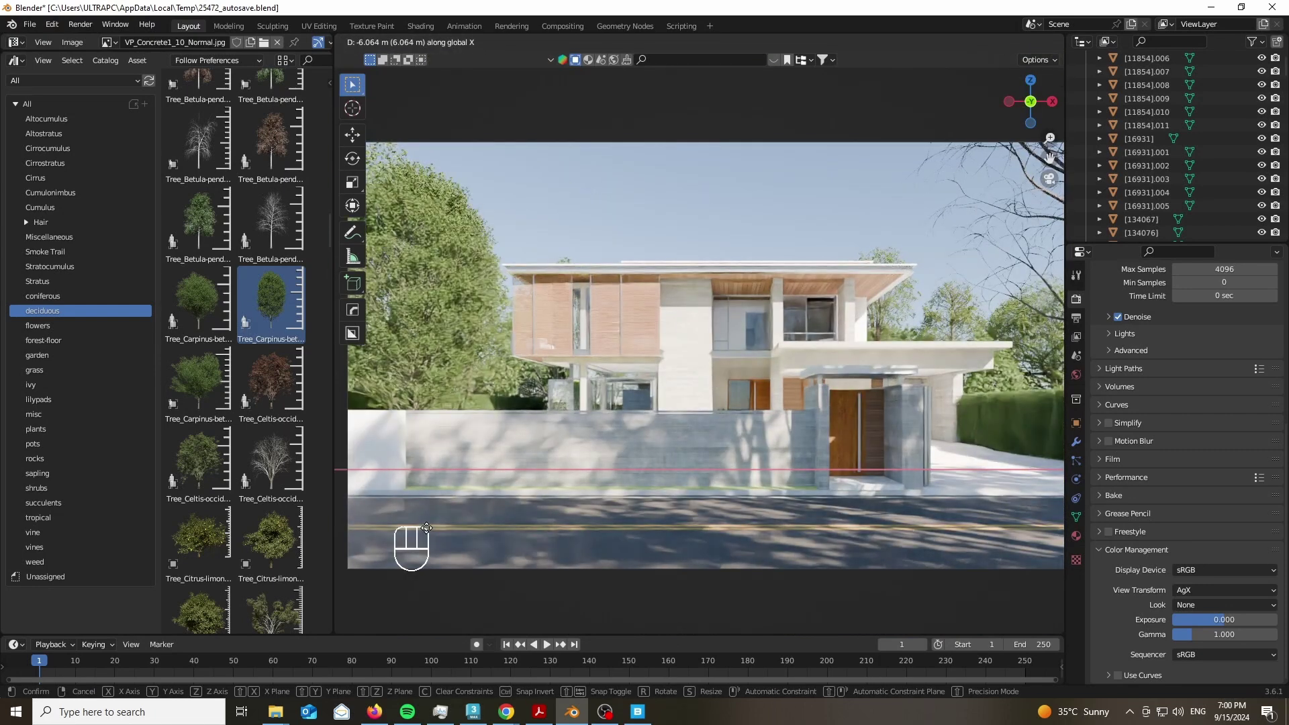
{"action": "left_click", "coordinate": [423, 524]}
Delete the Carpinus tree from the front garden.
{"action": "middle_click_drag", "start_coordinate": [392, 382], "coordinate": [494, 361], "text": "shift"}
{"action": "scroll", "coordinate": [494, 361], "scroll_direction": "up", "scroll_amount": 1}
{"action": "scroll", "coordinate": [544, 361], "scroll_direction": "down", "scroll_amount": 4}
{"action": "scroll", "coordinate": [574, 365], "scroll_direction": "up", "scroll_amount": 2}
{"action": "key", "text": "x"}
{"action": "left_click", "coordinate": [575, 340]}
Add a green Tree_Fraxinus-exc... asset beside the house and reposition it in the camera view.
{"action": "scroll", "coordinate": [273, 316], "scroll_direction": "down", "scroll_amount": 10}
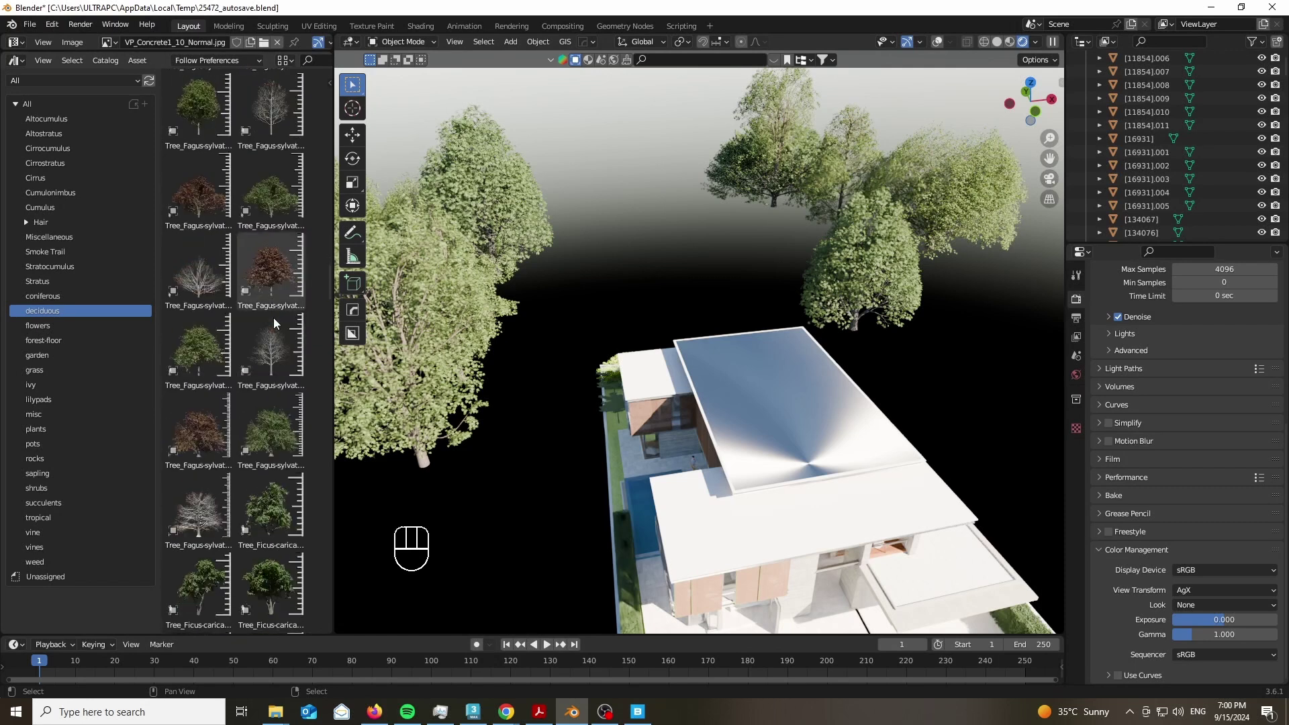
{"action": "left_click_drag", "start_coordinate": [270, 128], "coordinate": [567, 354]}
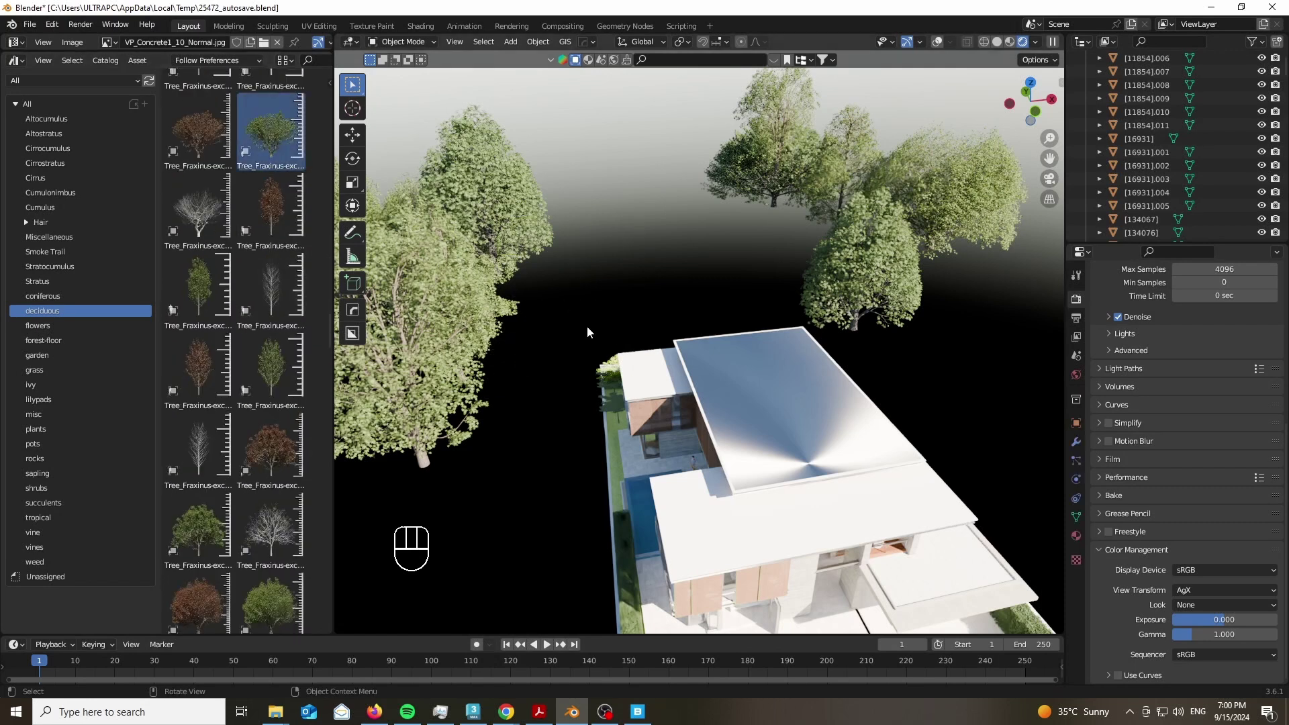
{"action": "key", "text": "KP_0"}
{"action": "key", "text": "g"}
{"action": "left_click", "coordinate": [377, 416]}
Try a Tree_Sciadopitys-... asset from the coniferous catalog in the front garden, moving it about 1.3 m along X.
{"action": "scroll", "coordinate": [255, 412], "scroll_direction": "down", "scroll_amount": 8}
{"action": "left_click", "coordinate": [43, 296]}
{"action": "left_click_drag", "start_coordinate": [1030, 101], "coordinate": [682, 255]}
{"action": "middle_click_drag", "start_coordinate": [682, 255], "coordinate": [696, 88], "text": "shift"}
{"action": "key", "text": "KP_0"}
{"action": "key", "text": "g"}
{"action": "key", "text": "x"}
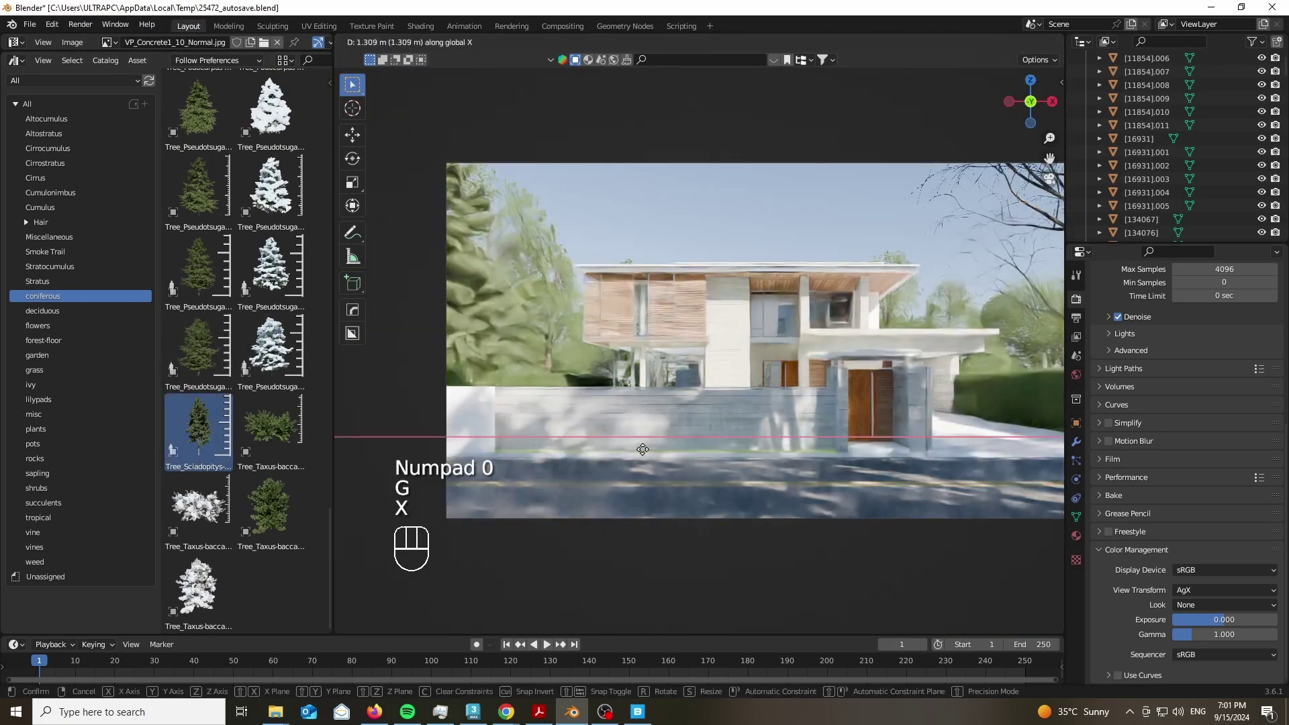
{"action": "left_click", "coordinate": [647, 458]}
Add the slim columnar Tree_Chamaecyp... conifer to the front lawn near the street wall and adjust its position and scale.
{"action": "scroll", "coordinate": [257, 243], "scroll_direction": "up", "scroll_amount": 8}
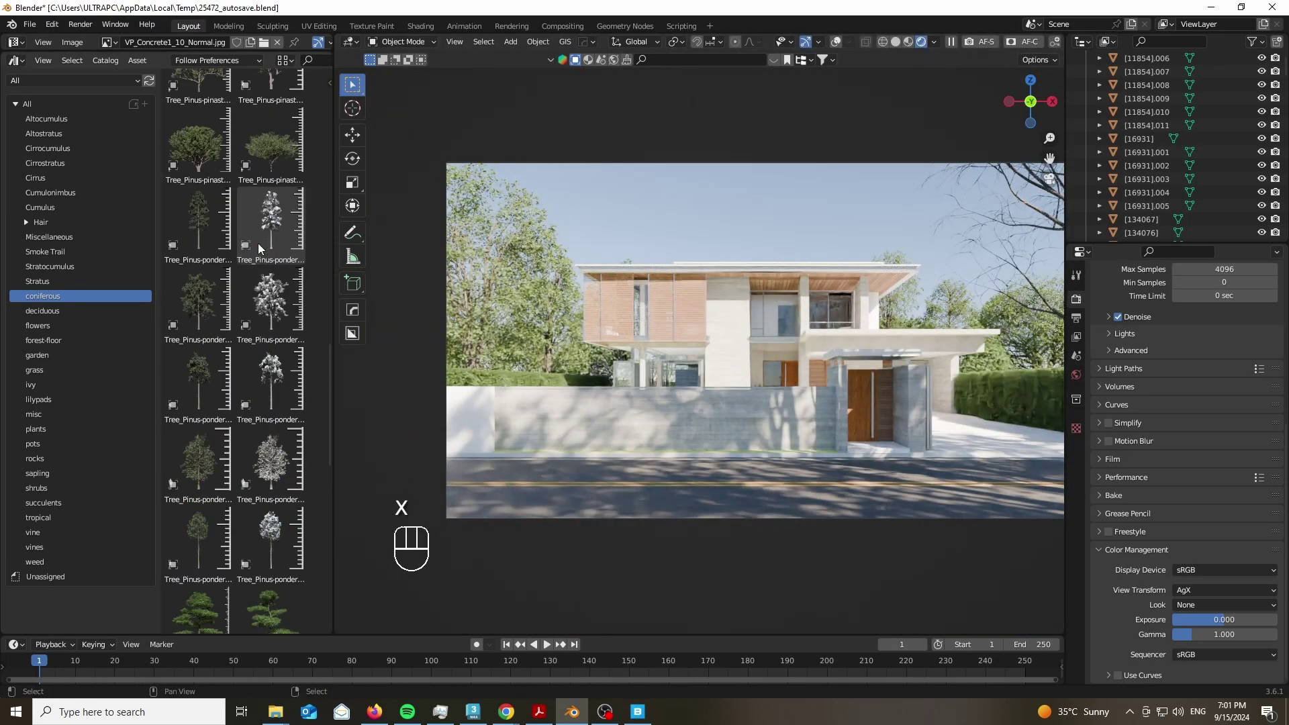
{"action": "left_click_drag", "start_coordinate": [202, 289], "coordinate": [521, 486]}
{"action": "middle_click_drag", "start_coordinate": [847, 336], "coordinate": [837, 406]}
{"action": "key", "text": "g"}
{"action": "left_click", "coordinate": [802, 256]}
{"action": "key", "text": "s"}
Make a linked duplicate of the columnar conifer about 6.4 m along X, beside the street wall.
{"action": "key", "text": "alt+d"}
{"action": "key", "text": "y"}
{"action": "key", "text": "x"}
{"action": "left_click", "coordinate": [849, 481]}
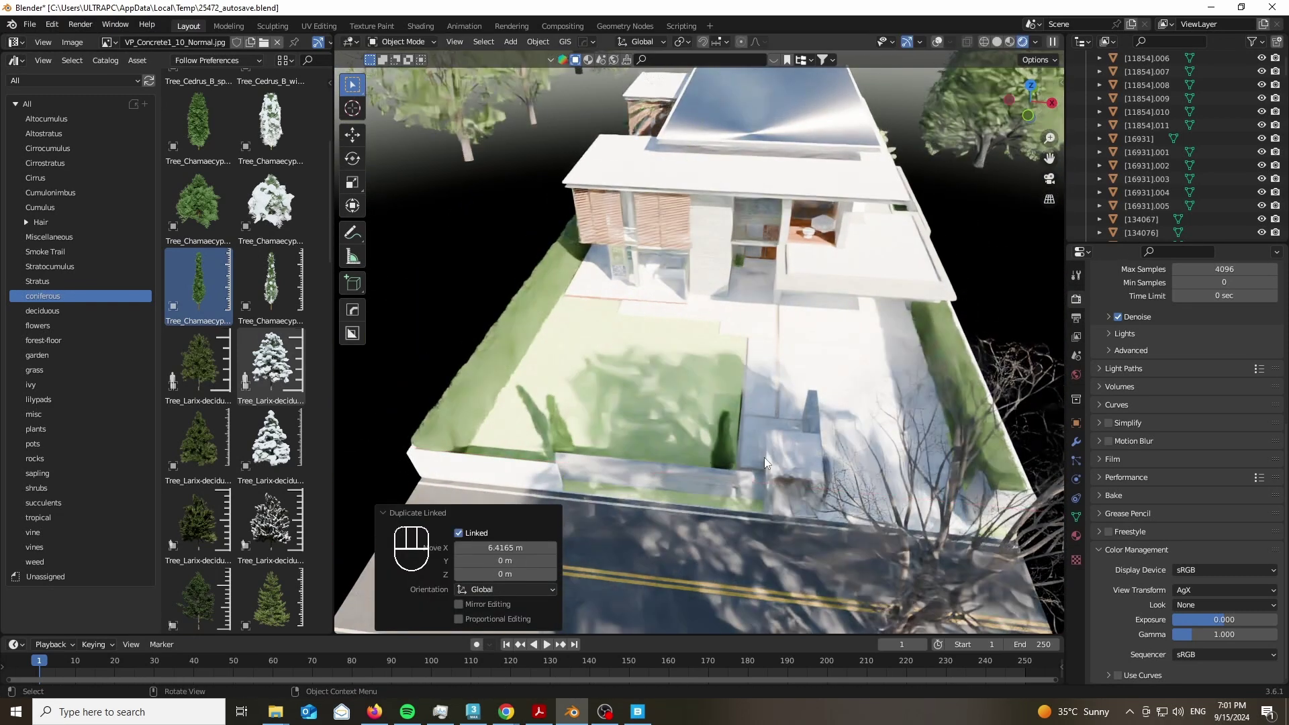
Place two more linked conifer duplicates near the house, about 7.3 m along Y, and from there about -6.9 m along X and 2.6 m along Y.
{"action": "key", "text": "y"}
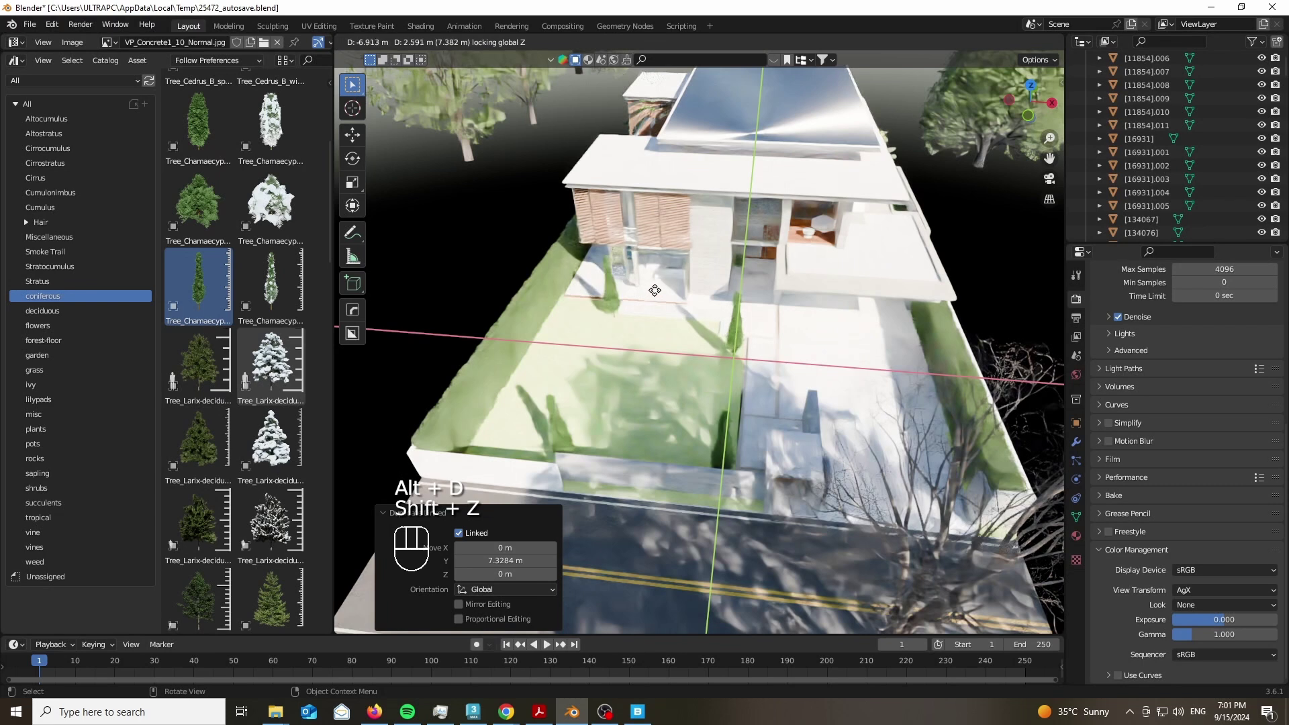
{"action": "left_click", "coordinate": [655, 290]}
{"action": "key", "text": "KP_0"}
Make a linked duplicate of the Tree_Acer-pseudoplatanus_A_summer street tree, about -0.55 m along X and 17.6 m along Y on the ground plane.
{"action": "left_click_drag", "start_coordinate": [1031, 102], "coordinate": [1034, 184]}
{"action": "scroll", "coordinate": [810, 354], "scroll_direction": "down", "scroll_amount": 5}
{"action": "left_click", "coordinate": [867, 352]}
{"action": "scroll", "coordinate": [873, 356], "scroll_direction": "up", "scroll_amount": 4}
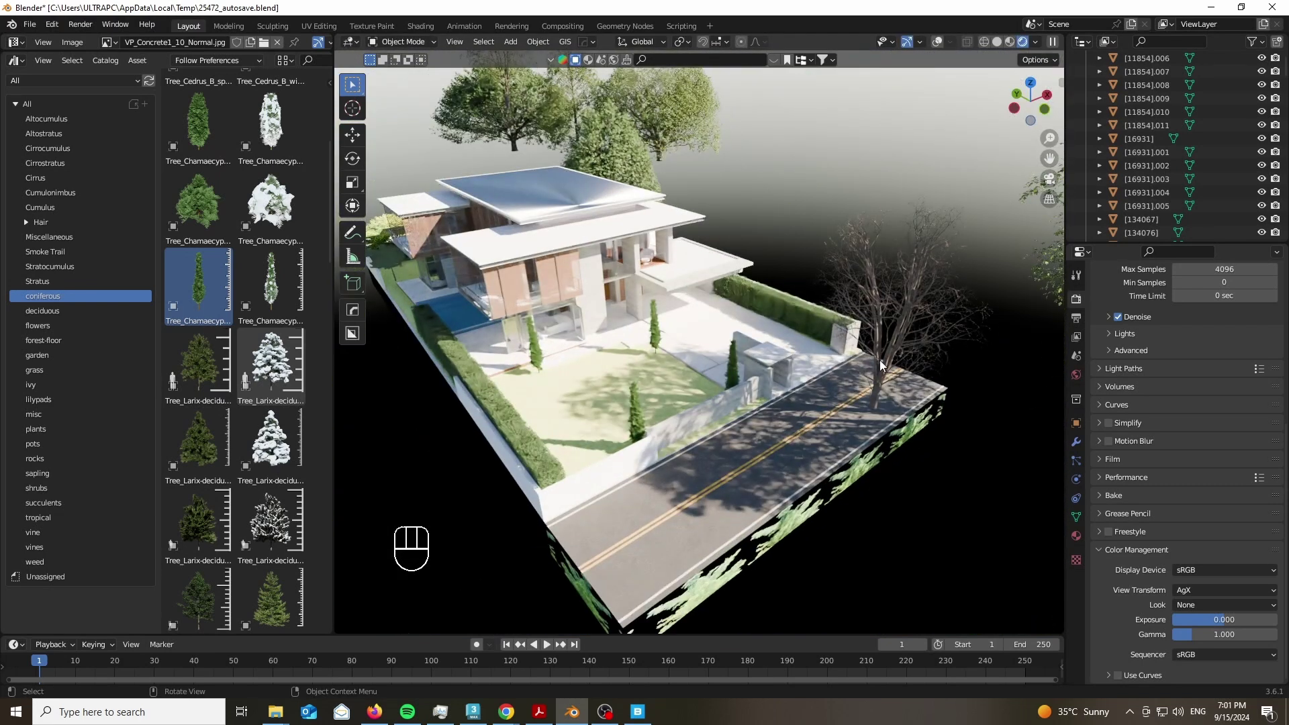
{"action": "key", "text": "alt+d"}
{"action": "key", "text": "shift+z"}
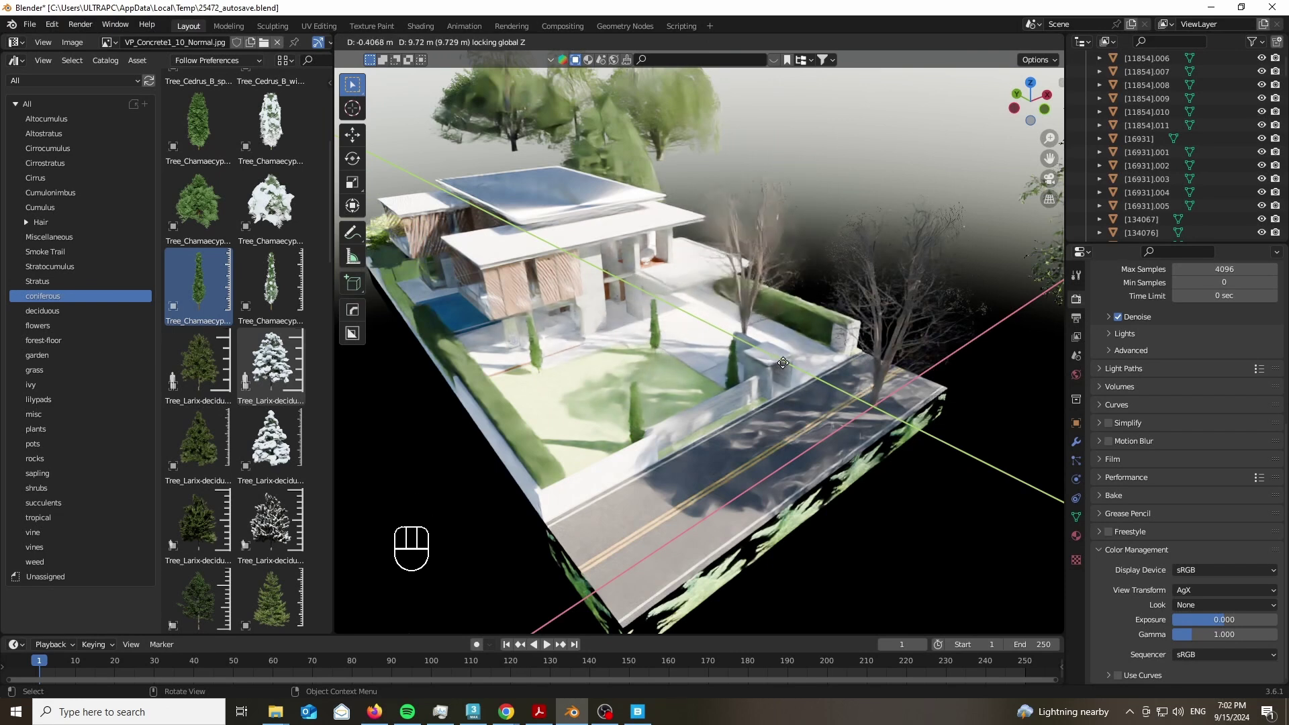
{"action": "scroll", "coordinate": [771, 349], "scroll_direction": "down", "scroll_amount": 4}
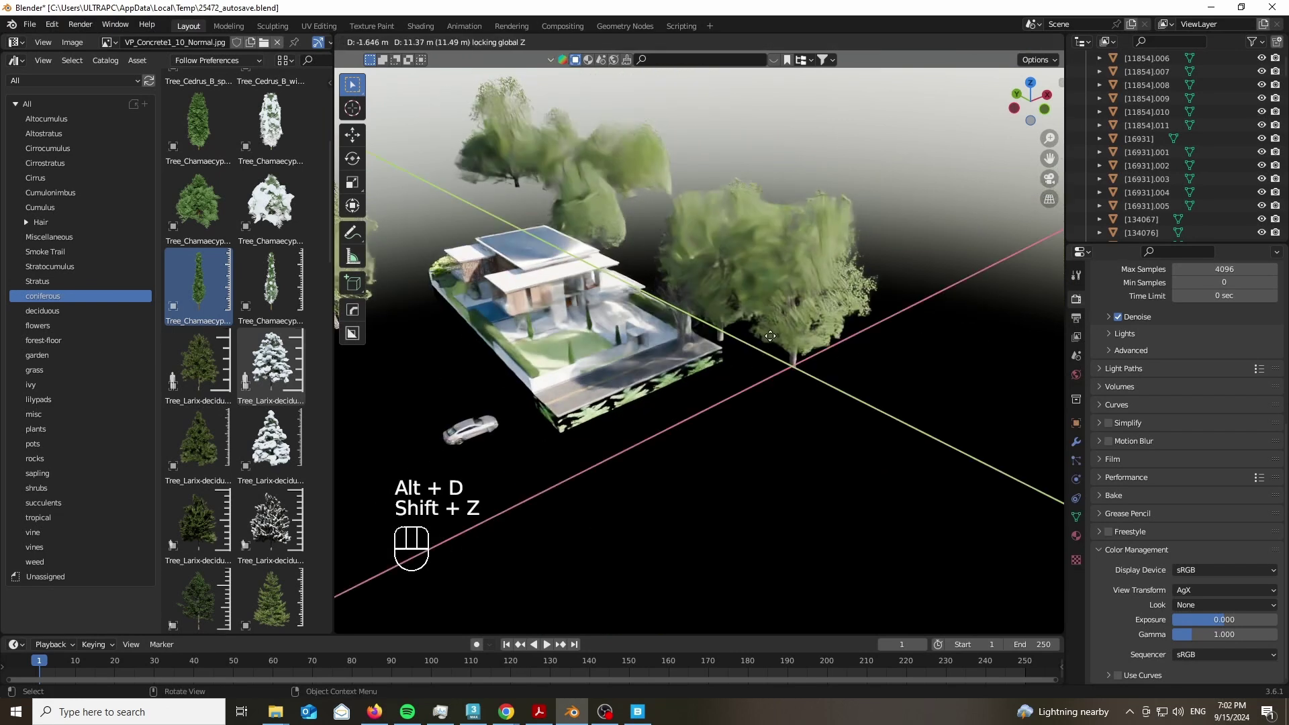
{"action": "left_click", "coordinate": [758, 315]}
Scale the duplicated A_summer tree by 1.048 and move it about -1.1 m along X and 0.94 m along Y.
{"action": "key", "text": "s"}
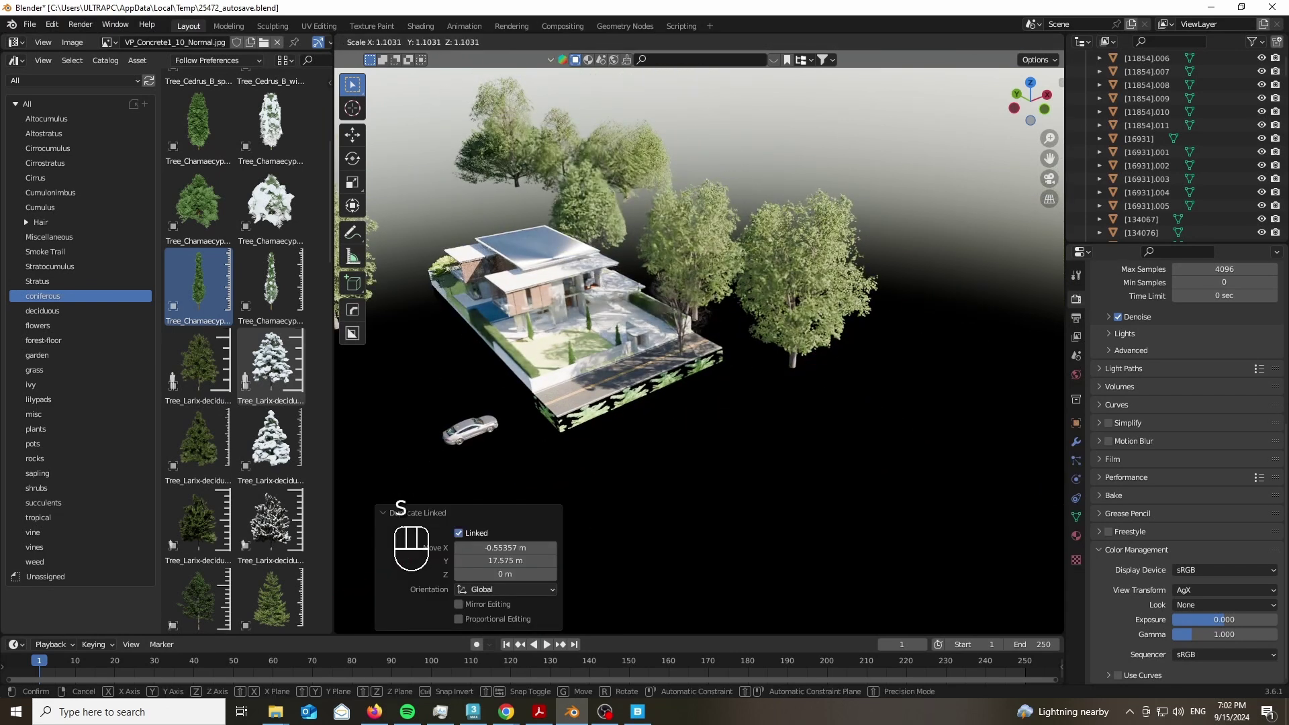
{"action": "key", "text": "shift+z"}
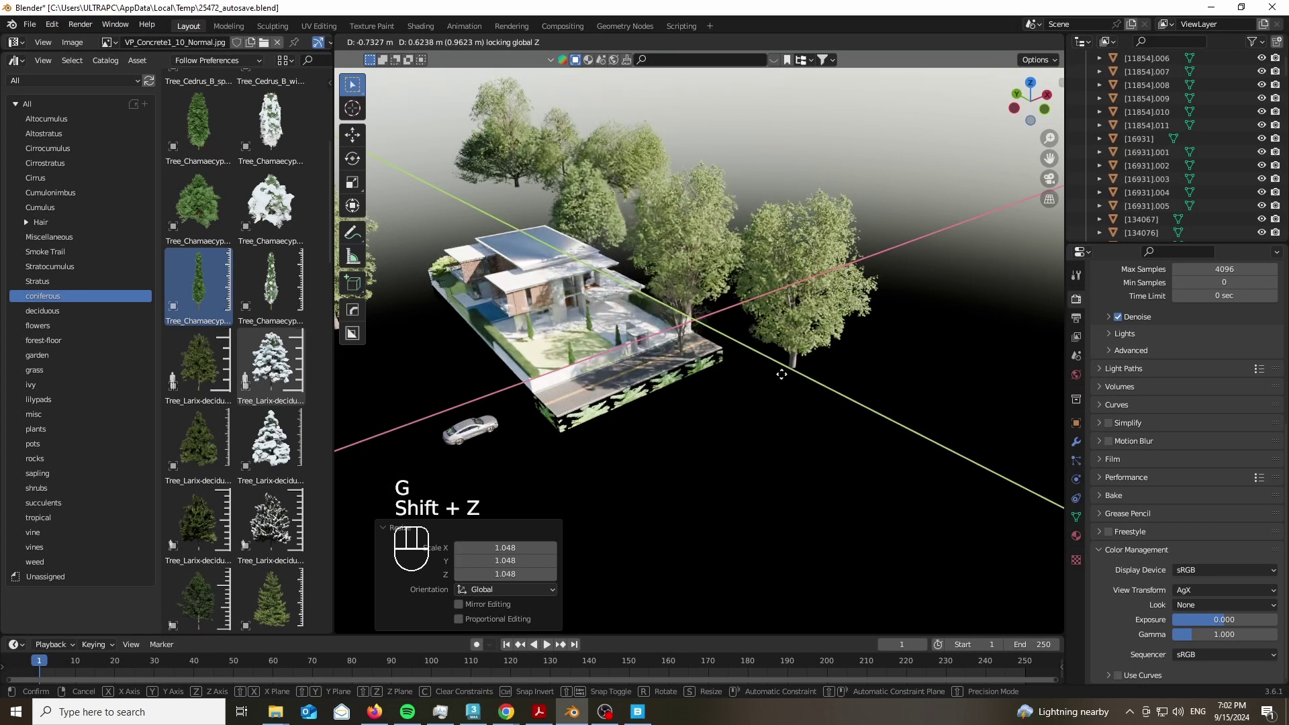
Turn off Camera, Diffuse, Glossy, Transmission and Volume Scatter ray visibility for the duplicated A_summer tree, leaving only Shadow.
{"action": "left_click", "coordinate": [1075, 421]}
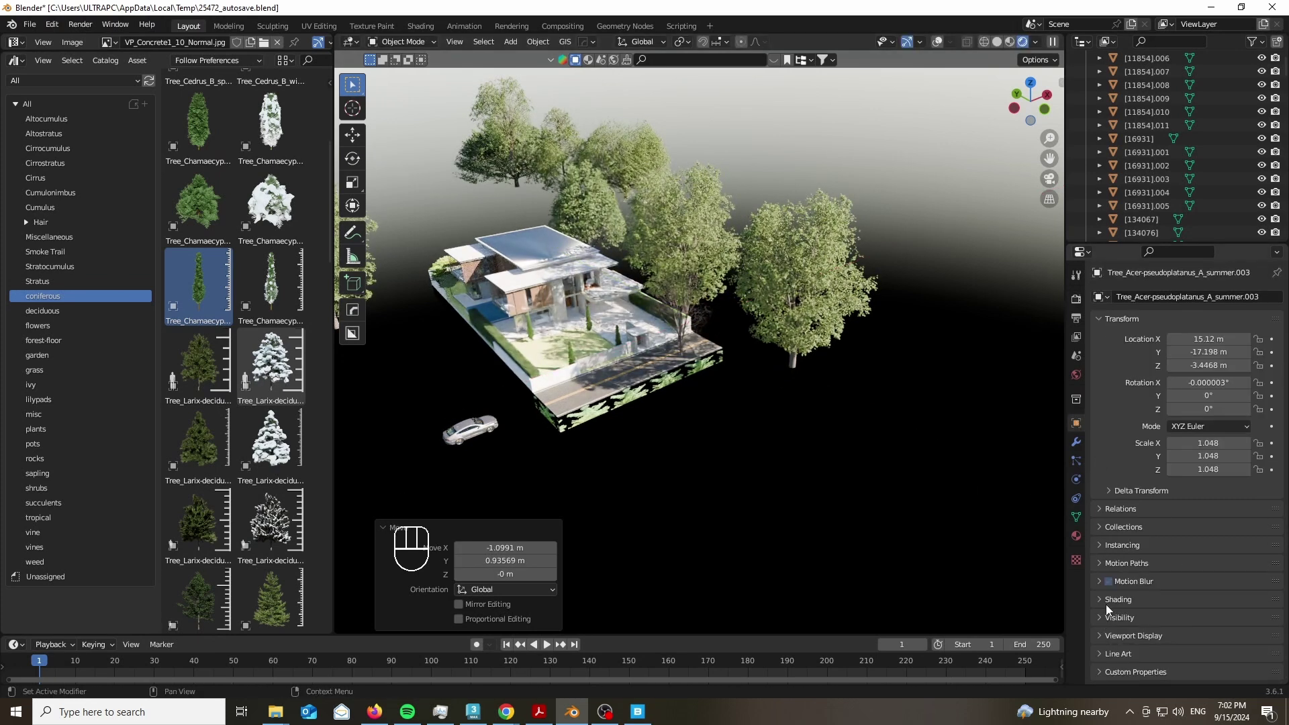
{"action": "scroll", "coordinate": [1114, 597], "scroll_direction": "down", "scroll_amount": 10}
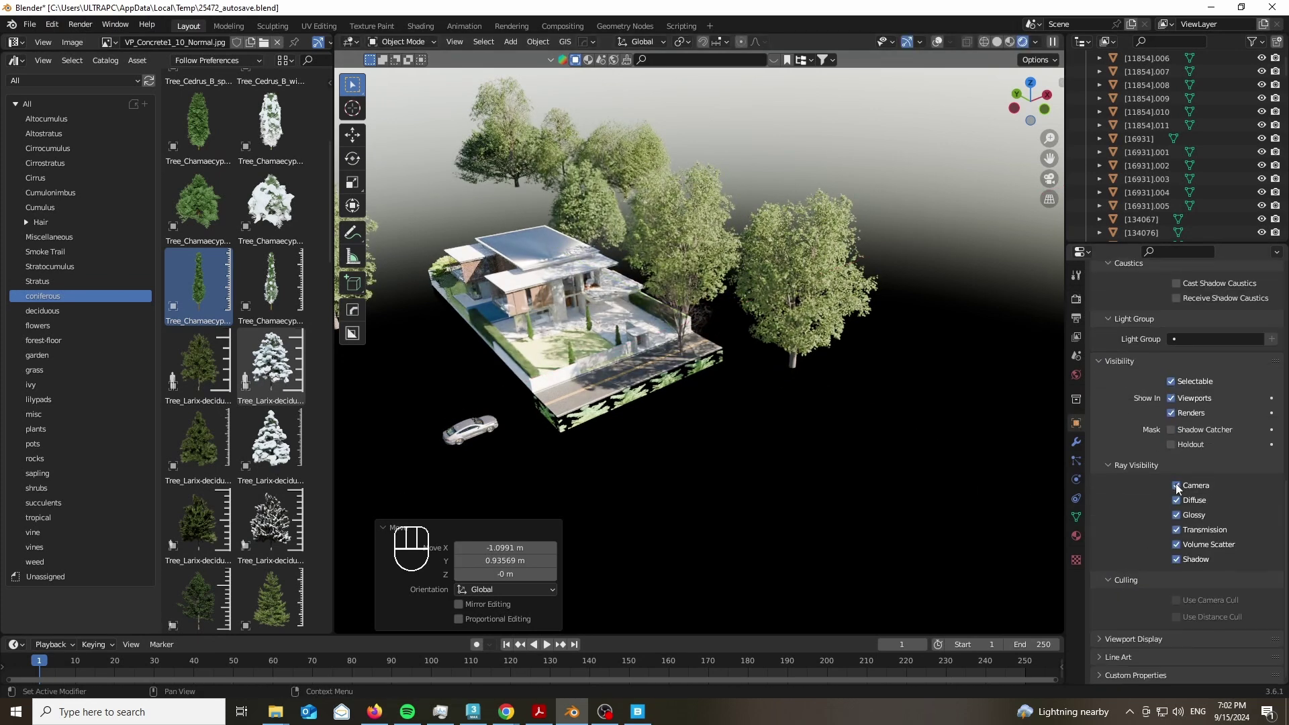
{"action": "left_click", "coordinate": [1176, 501]}
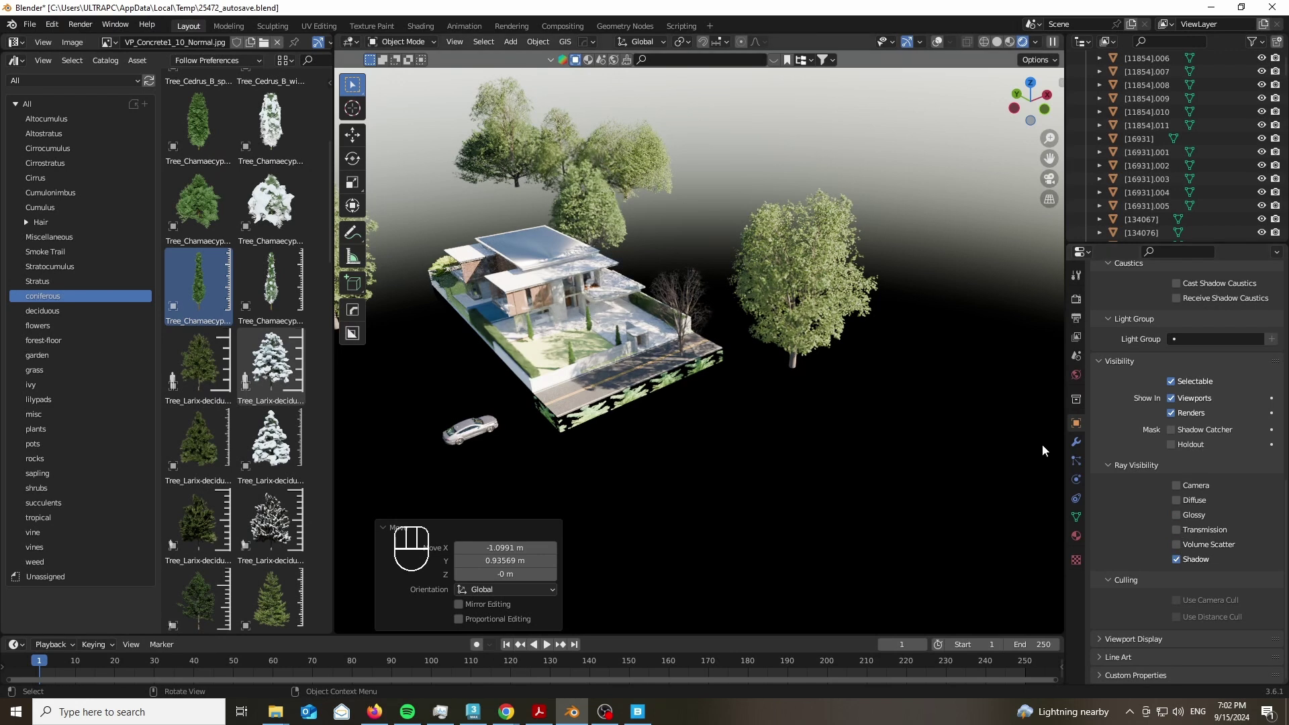
Move the shadow-only tree in the camera view about -2.1 m along X and 1.75 m along Z to shift its shadows on the facade.
{"action": "key", "text": "KP_0"}
{"action": "key", "text": "g"}
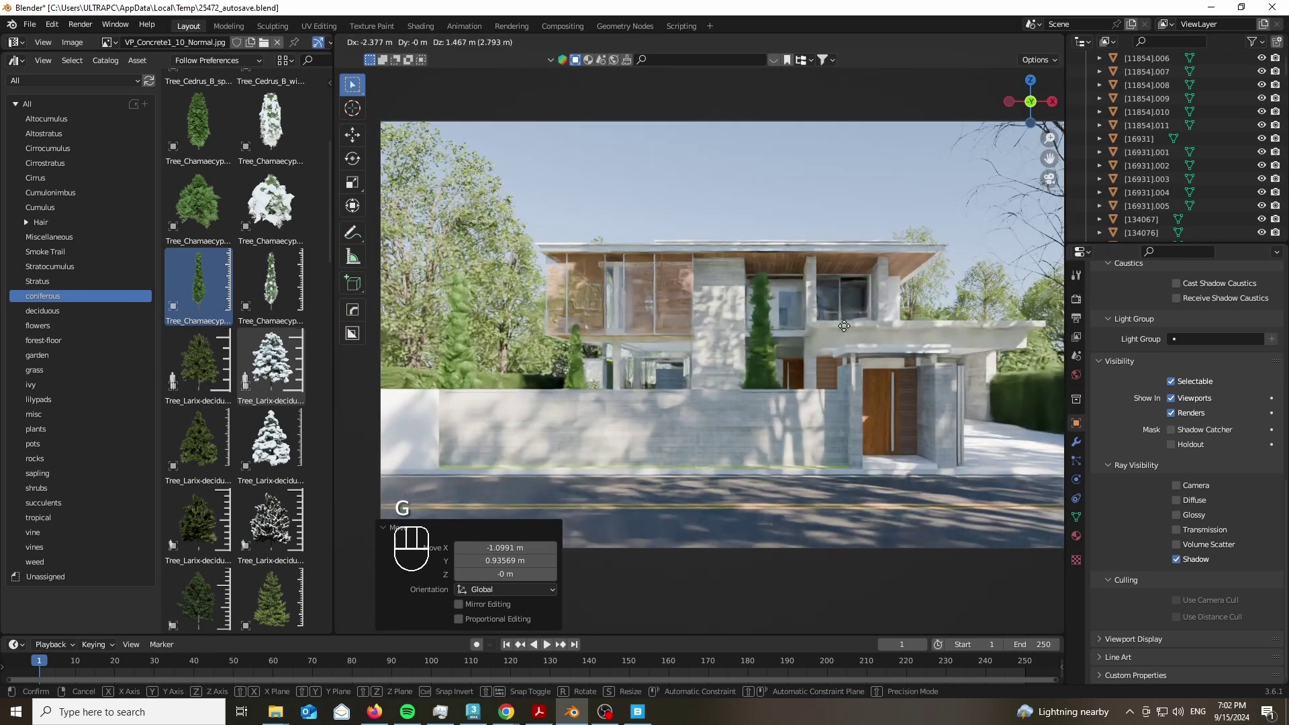
{"action": "left_click", "coordinate": [856, 314]}
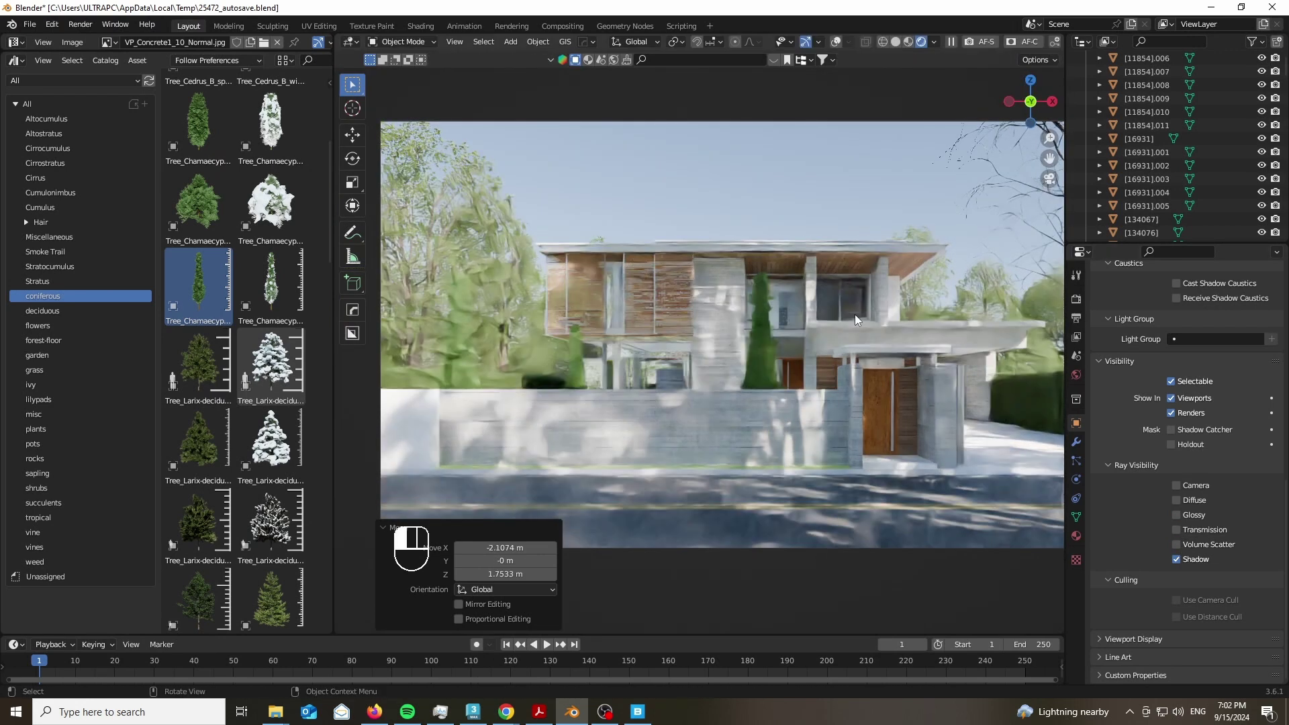
{"action": "scroll", "coordinate": [856, 319], "scroll_direction": "up", "scroll_amount": 3}
{"action": "scroll", "coordinate": [855, 321], "scroll_direction": "down", "scroll_amount": 3}
{"action": "scroll", "coordinate": [855, 321], "scroll_direction": "up", "scroll_amount": 3}
{"action": "scroll", "coordinate": [744, 355], "scroll_direction": "down", "scroll_amount": 6}
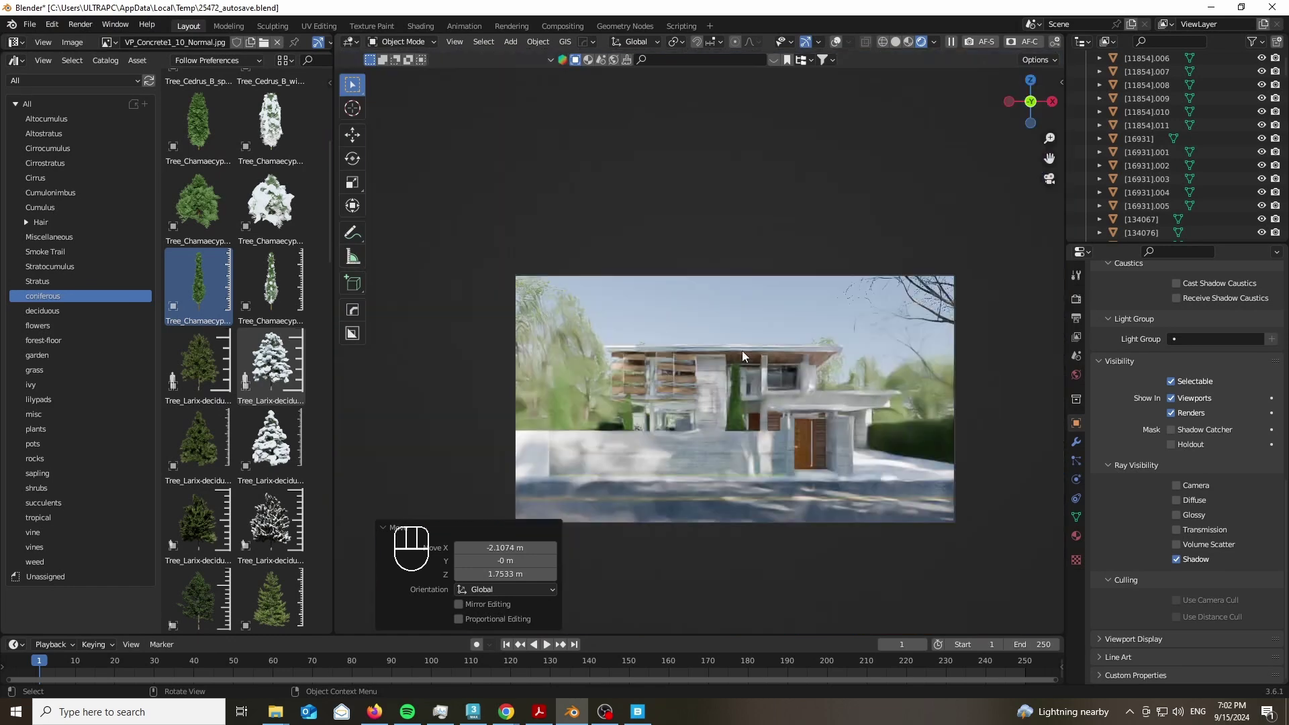
Examine the tree shadows on the facade, wall and road from an aerial perspective and through the full-width camera view.
{"action": "scroll", "coordinate": [744, 355], "scroll_direction": "up", "scroll_amount": 4}
{"action": "scroll", "coordinate": [732, 281], "scroll_direction": "down", "scroll_amount": 2}
{"action": "left_click", "coordinate": [732, 280]}
{"action": "left_click_drag", "start_coordinate": [1030, 101], "coordinate": [1045, 149]}
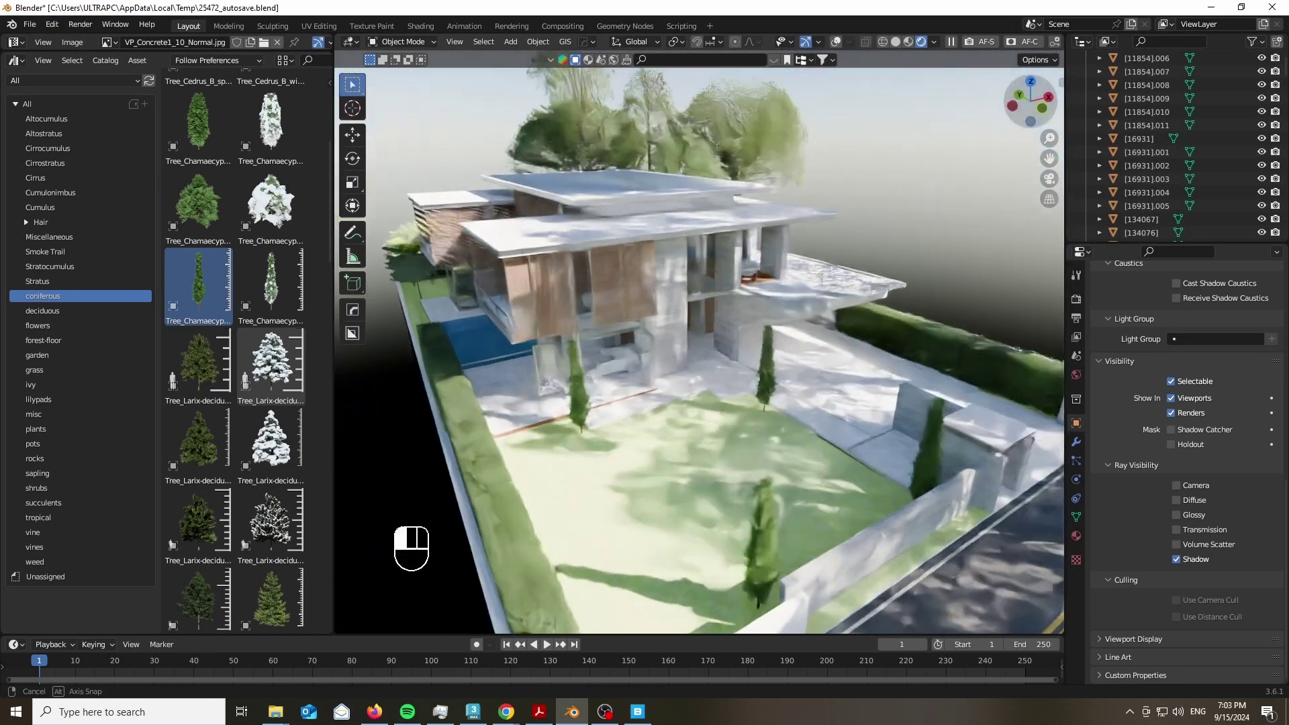
{"action": "scroll", "coordinate": [717, 319], "scroll_direction": "down", "scroll_amount": 6}
{"action": "scroll", "coordinate": [717, 320], "scroll_direction": "up", "scroll_amount": 5}
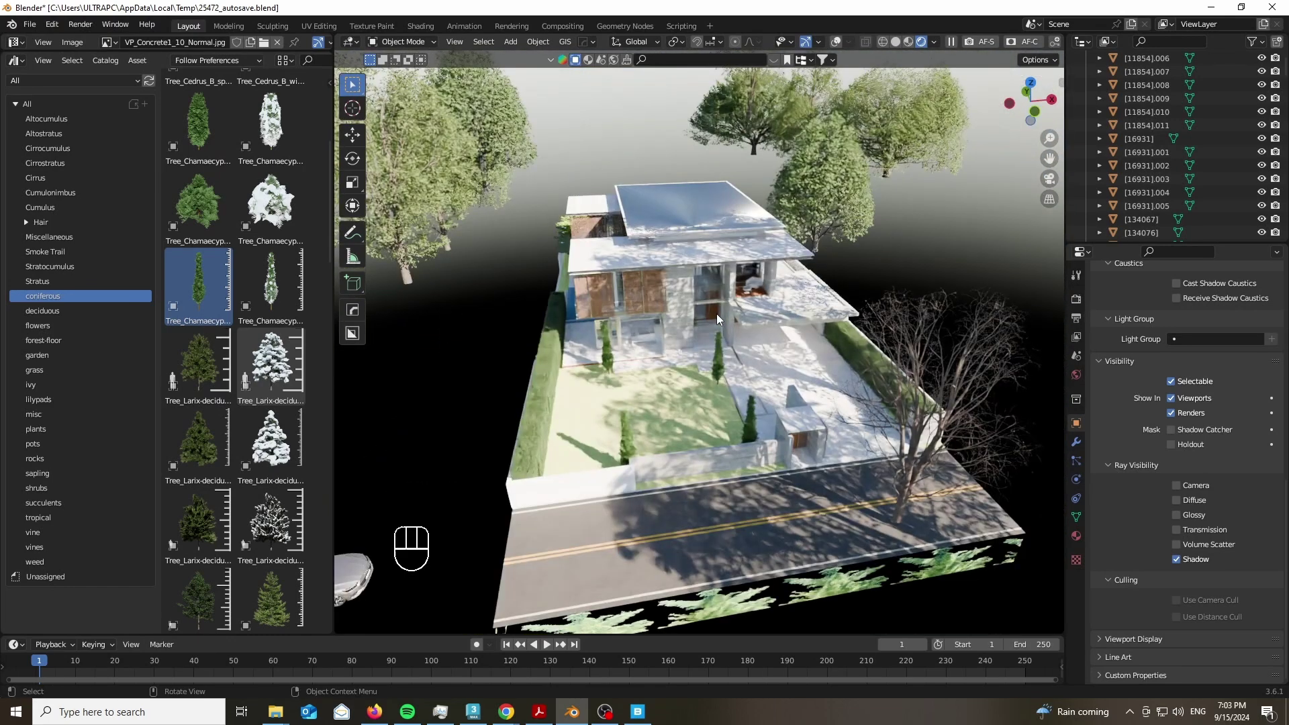
{"action": "key", "text": "KP_0"}
{"action": "scroll", "coordinate": [345, 389], "scroll_direction": "up", "scroll_amount": 3}
{"action": "left_click_drag", "start_coordinate": [3, 461], "coordinate": [19, 460]}
{"action": "scroll", "coordinate": [595, 158], "scroll_direction": "up", "scroll_amount": 2}
{"action": "scroll", "coordinate": [594, 158], "scroll_direction": "down", "scroll_amount": 2}
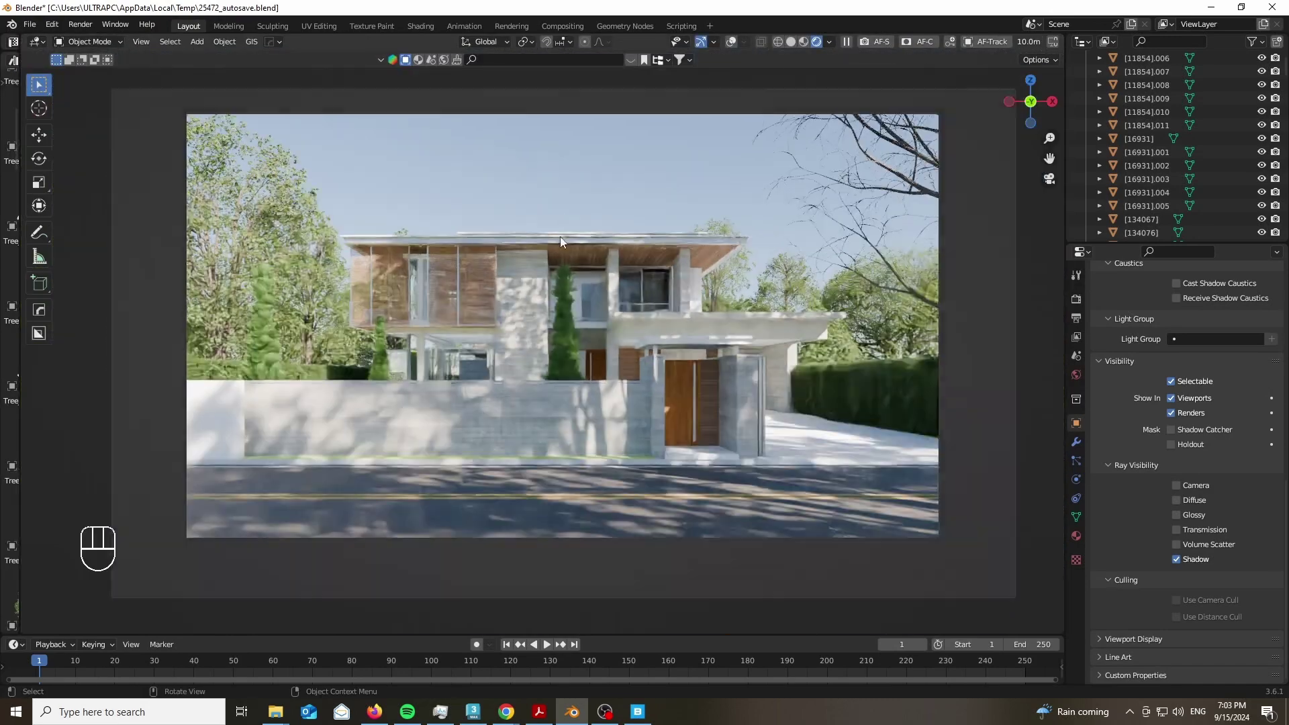
{"action": "scroll", "coordinate": [560, 237], "scroll_direction": "up", "scroll_amount": 3}
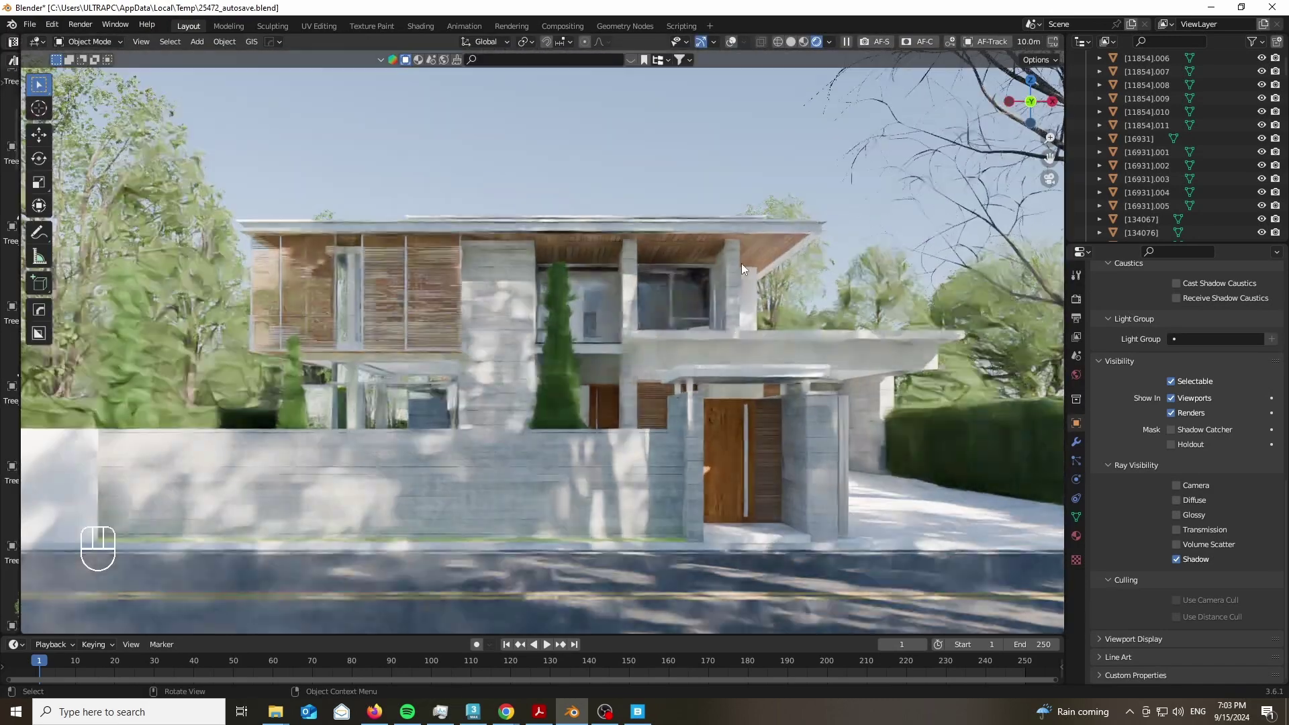
Widen the asset library again beside a view of the front wall and browse its categories to the grass assets.
{"action": "left_click_drag", "start_coordinate": [1031, 108], "coordinate": [1017, 186]}
{"action": "scroll", "coordinate": [582, 490], "scroll_direction": "up", "scroll_amount": 2}
{"action": "left_click_drag", "start_coordinate": [20, 460], "coordinate": [462, 460]}
{"action": "left_click", "coordinate": [13, 60]}
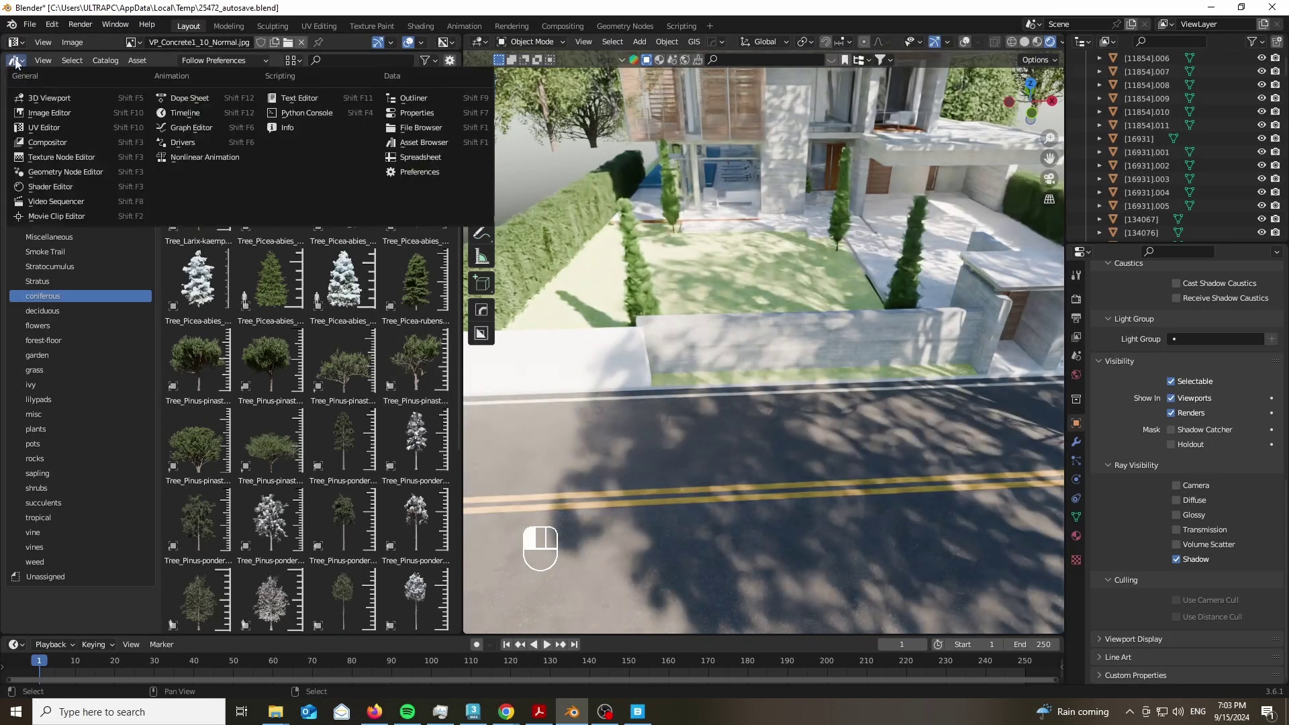
{"action": "left_click", "coordinate": [42, 311]}
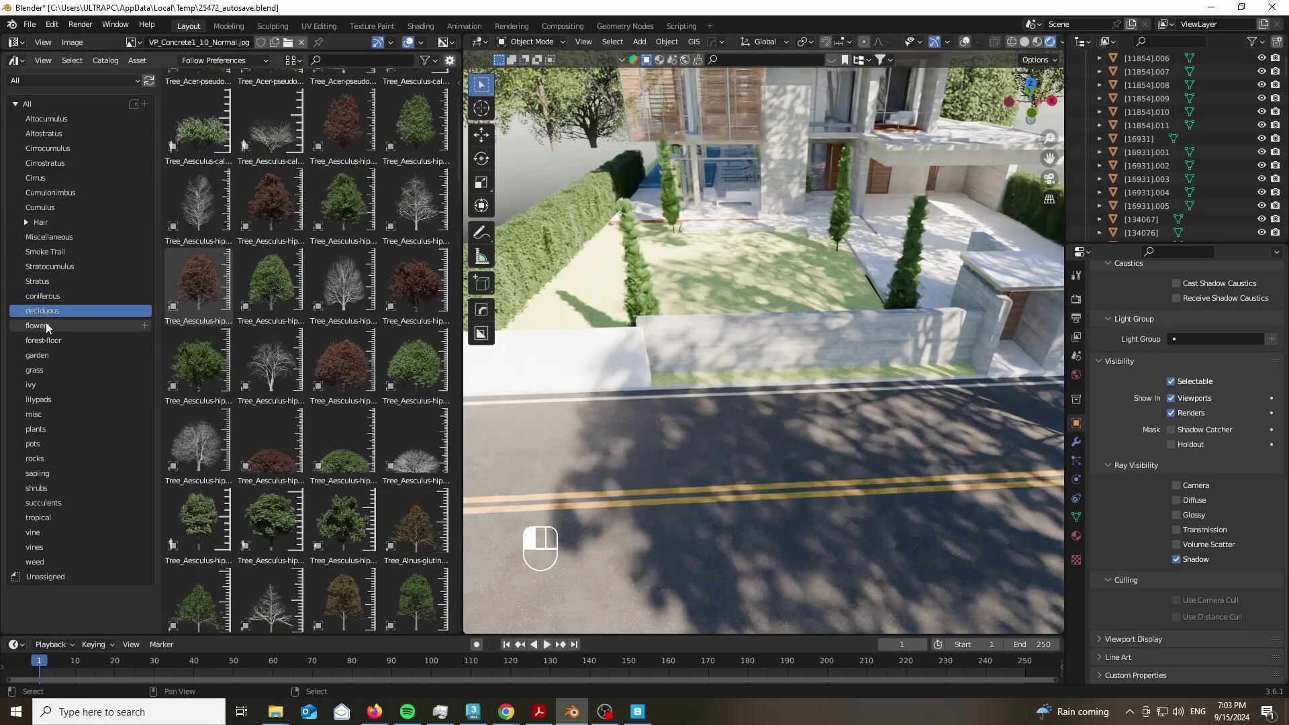
{"action": "left_click", "coordinate": [46, 326]}
{"action": "left_click", "coordinate": [51, 341]}
{"action": "left_click", "coordinate": [59, 355]}
{"action": "left_click", "coordinate": [56, 370]}
{"action": "scroll", "coordinate": [276, 289], "scroll_direction": "down", "scroll_amount": 6}
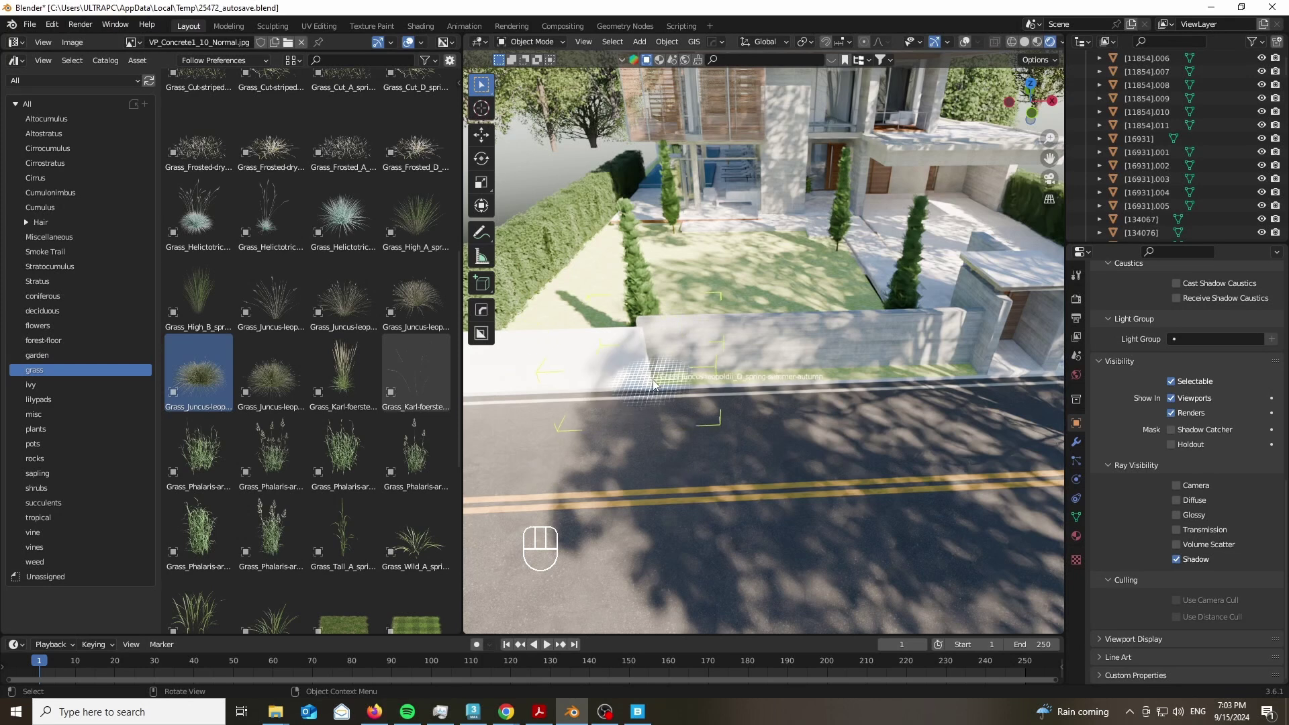
Add a Grass_Juncus-leopoldii clump in front of the wall's end, scale it to 0.463 and move it about 0.084 m in X and -0.066 m in Y.
{"action": "left_click_drag", "start_coordinate": [666, 380], "coordinate": [656, 376]}
{"action": "scroll", "coordinate": [657, 375], "scroll_direction": "up", "scroll_amount": 7}
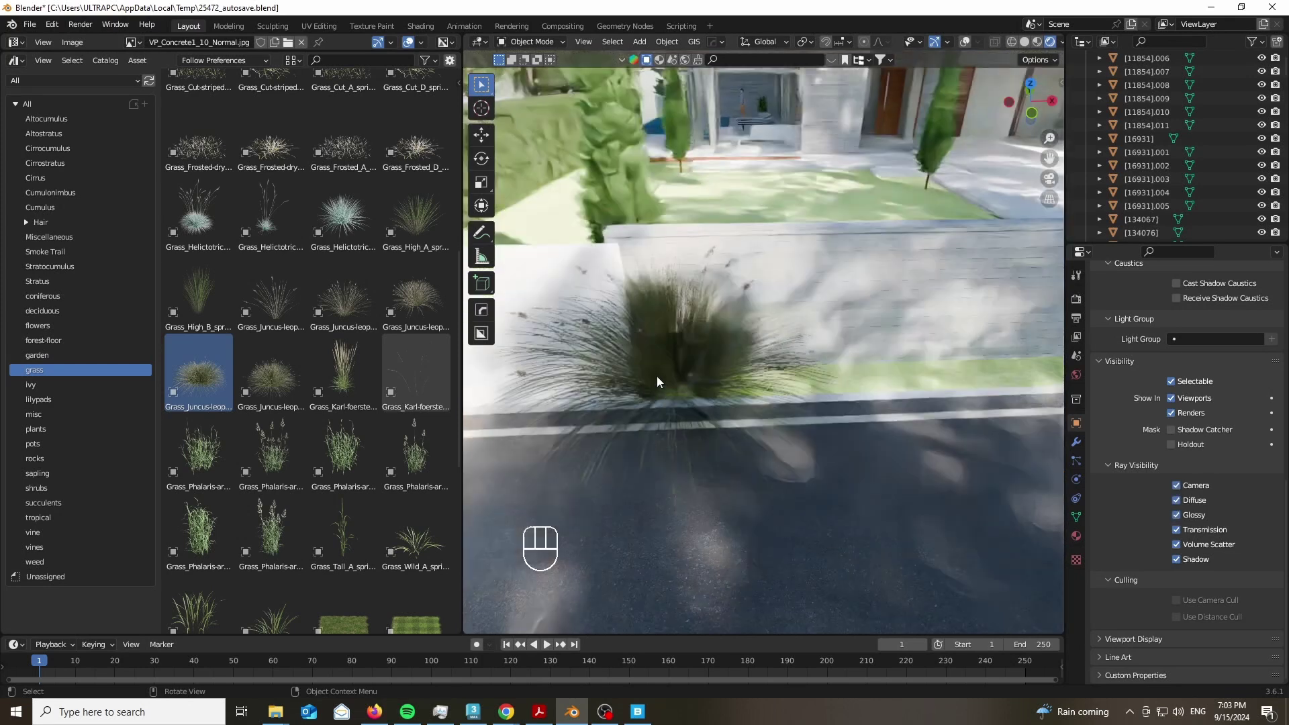
{"action": "key", "text": "s"}
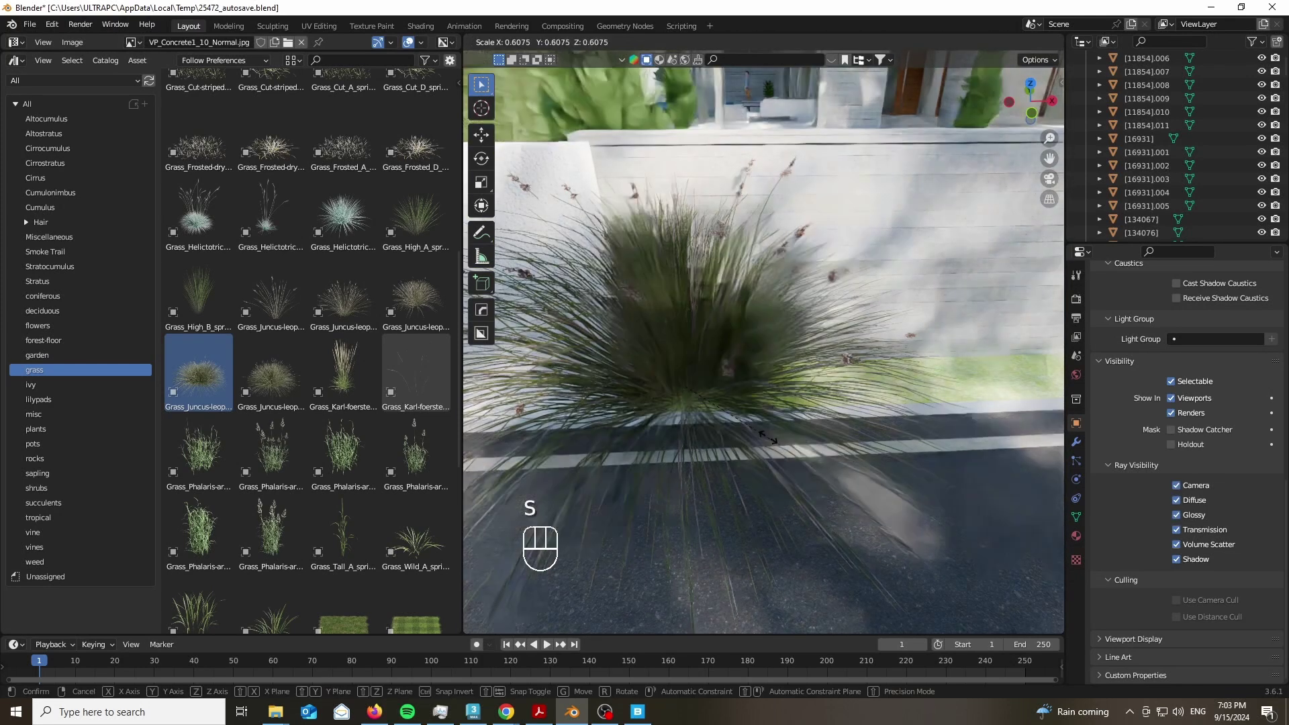
{"action": "key", "text": "g"}
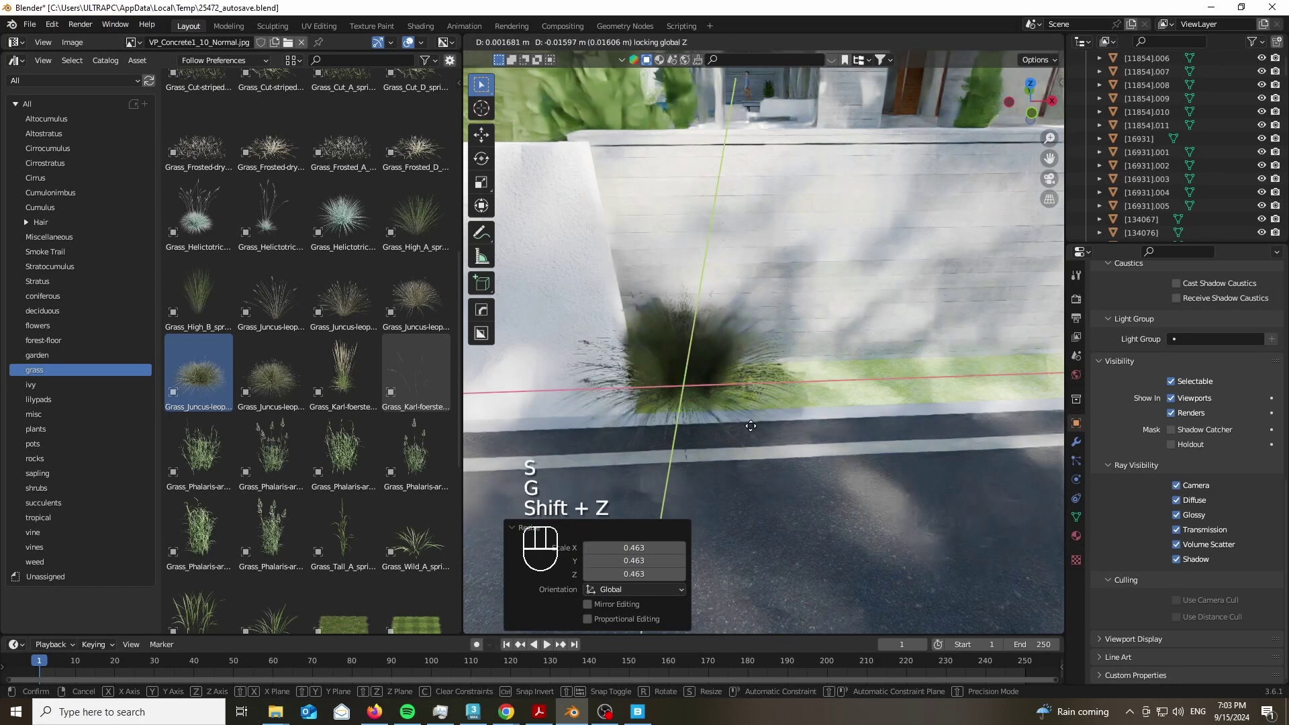
{"action": "left_click", "coordinate": [783, 443]}
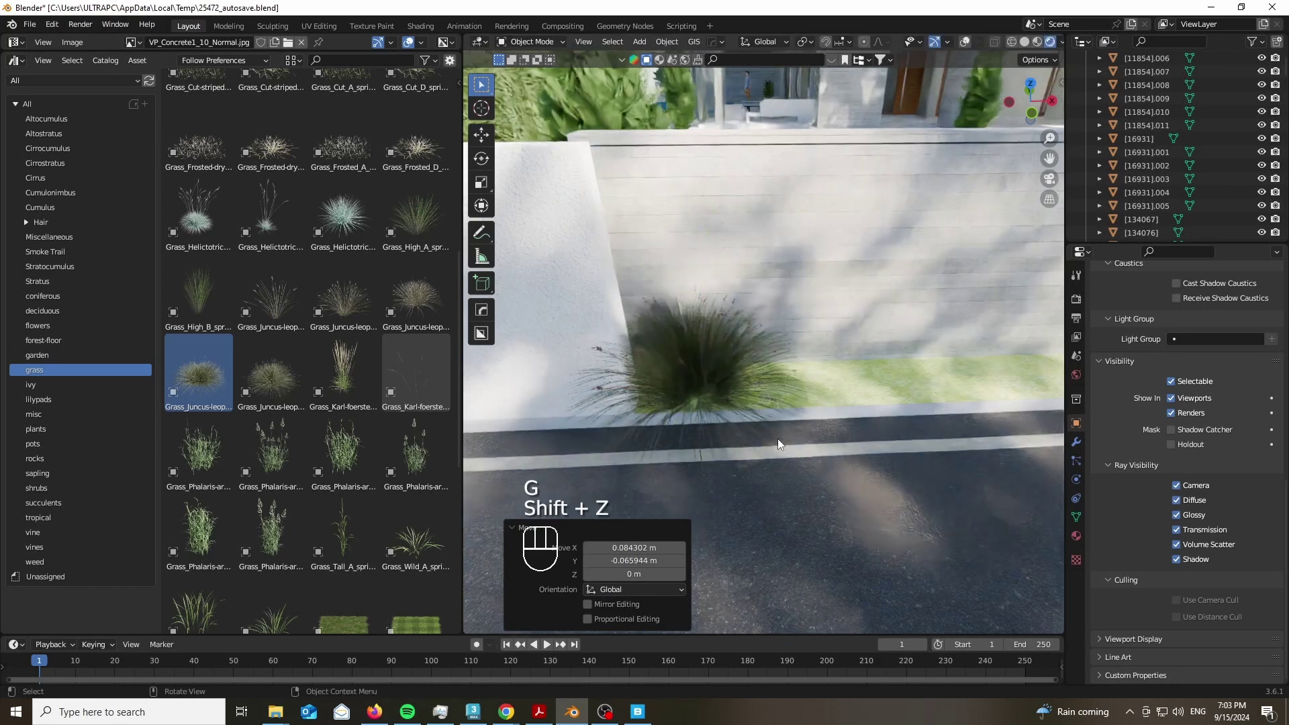
{"action": "key", "text": "shift+z"}
Add a second Juncus-leopoldii variant beside the first clump, scale it down and shift it about -0.033 m in X and -0.022 m in Y.
{"action": "left_click_drag", "start_coordinate": [271, 376], "coordinate": [856, 396]}
{"action": "key", "text": "s"}
{"action": "left_click", "coordinate": [912, 478]}
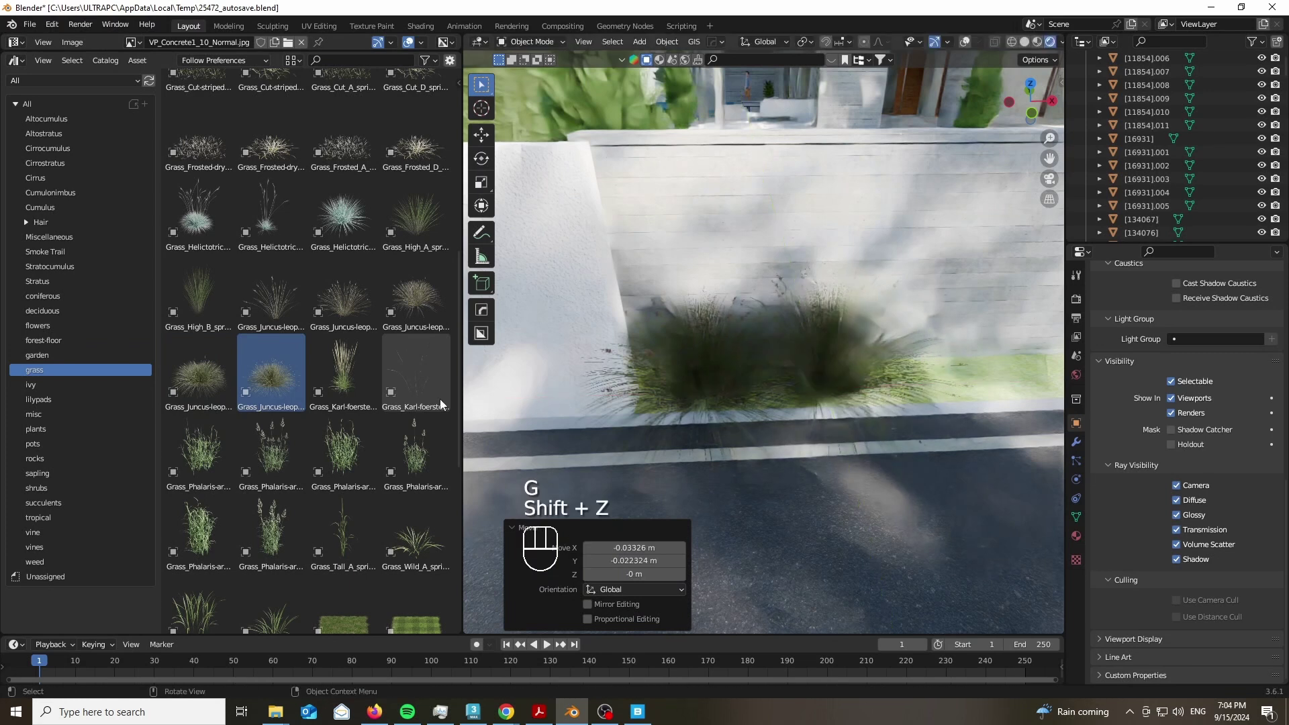
Add a third Juncus-leopoldii variant next in the row, scale it down and move it about -0.26 m in X and -0.046 m in Y.
{"action": "left_click_drag", "start_coordinate": [416, 295], "coordinate": [960, 376]}
{"action": "key", "text": "s"}
{"action": "key", "text": "s"}
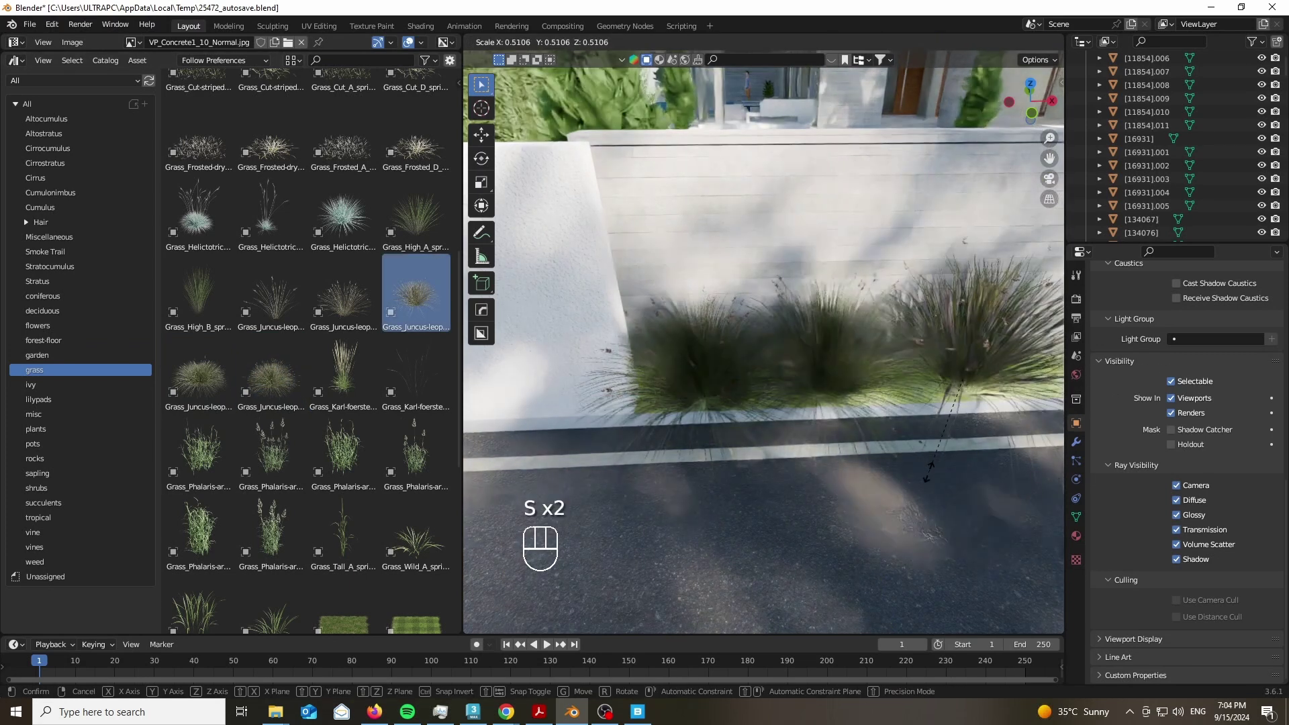
{"action": "left_click", "coordinate": [928, 473]}
{"action": "key", "text": "g"}
{"action": "key", "text": "shift+z"}
{"action": "left_click", "coordinate": [724, 464]}
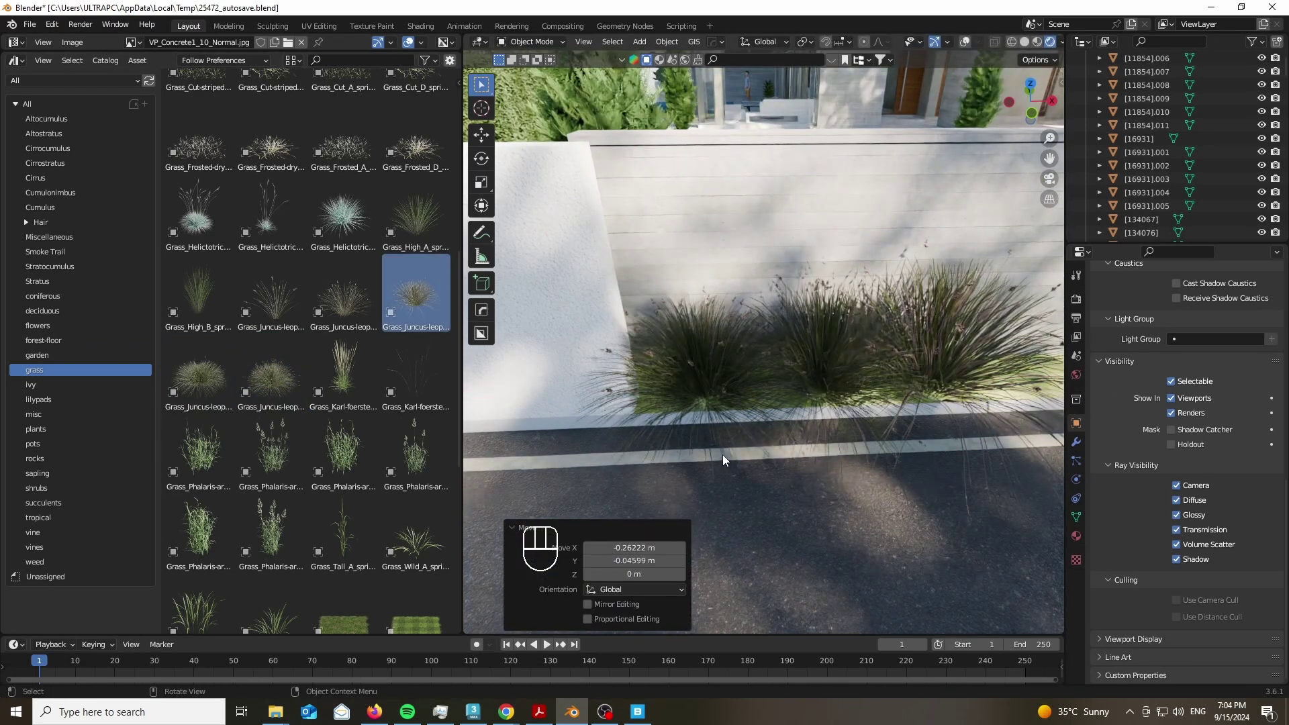
Make linked duplicates of the three grass clumps along X in the planting strip and rotate them 180° about Z.
{"action": "scroll", "coordinate": [635, 402], "scroll_direction": "down", "scroll_amount": 6}
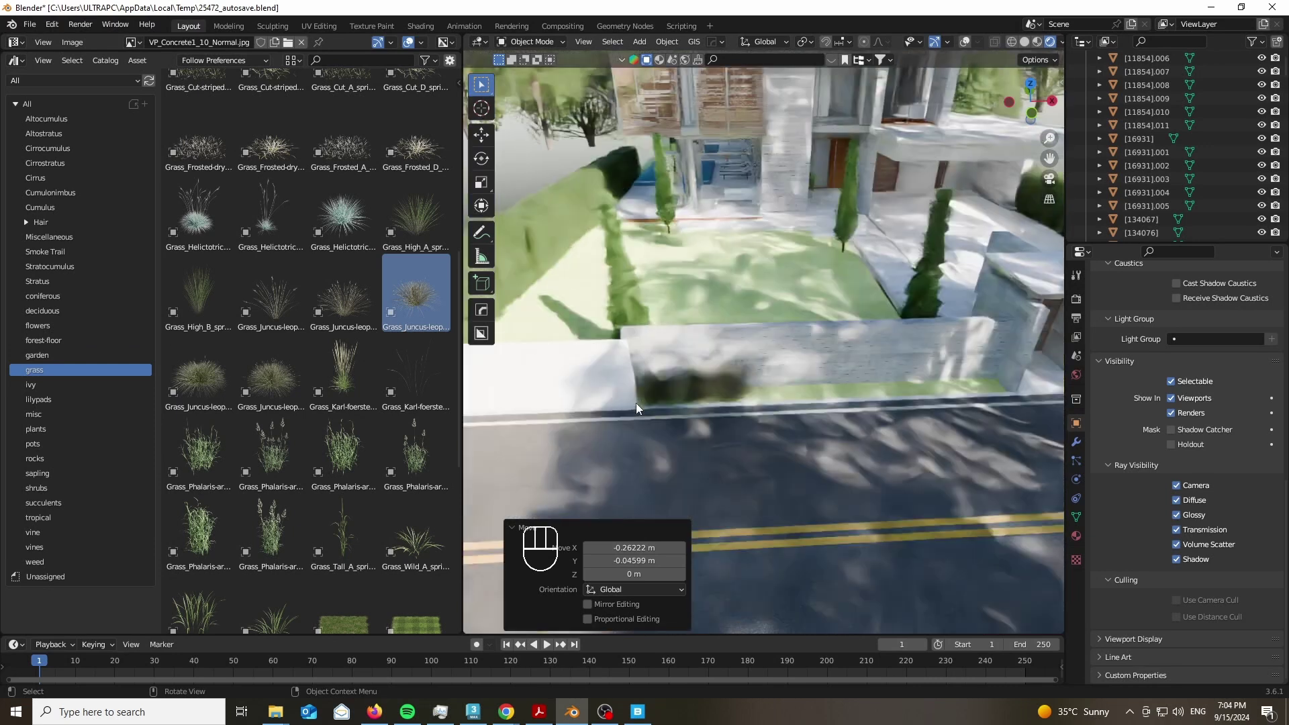
{"action": "scroll", "coordinate": [751, 444], "scroll_direction": "up", "scroll_amount": 2}
{"action": "left_click", "coordinate": [683, 398], "text": "shift"}
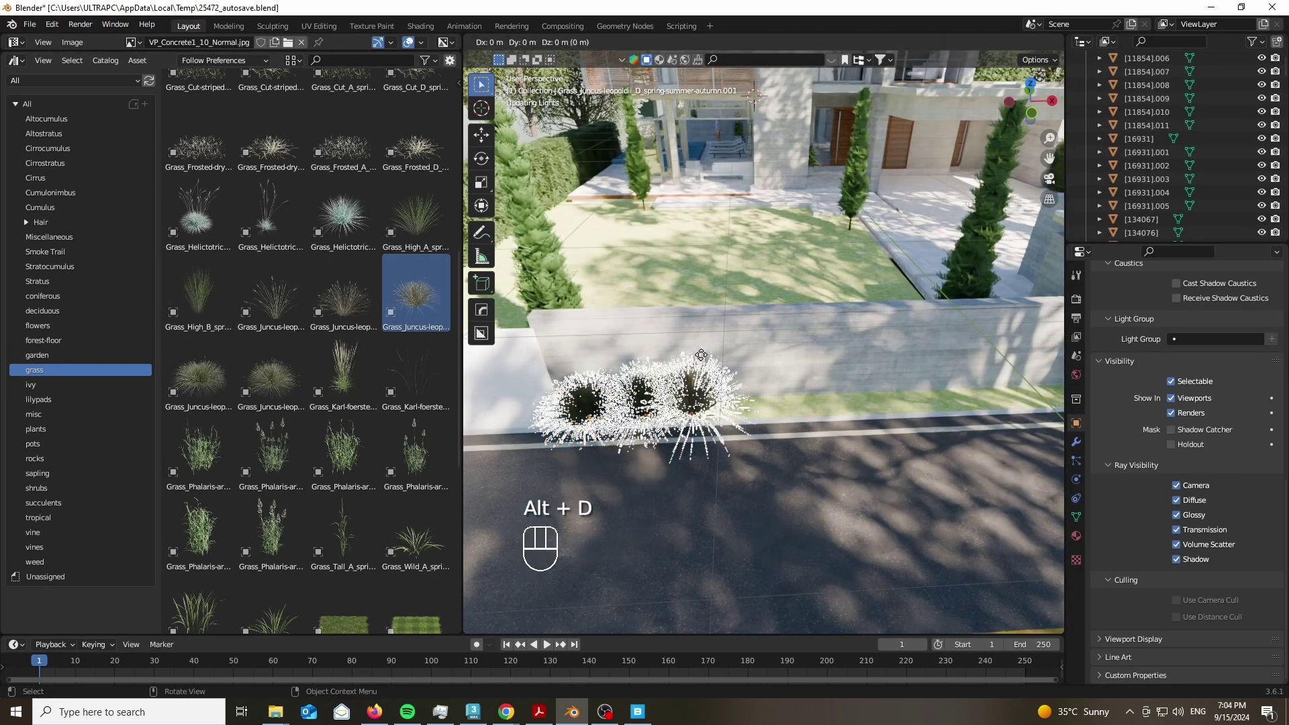
{"action": "key", "text": "y"}
{"action": "key", "text": "x"}
{"action": "key", "text": "r"}
{"action": "key", "text": "z"}
{"action": "key", "text": "1"}
{"action": "key", "text": "8"}
{"action": "key", "text": "0"}
{"action": "key", "text": "Return"}
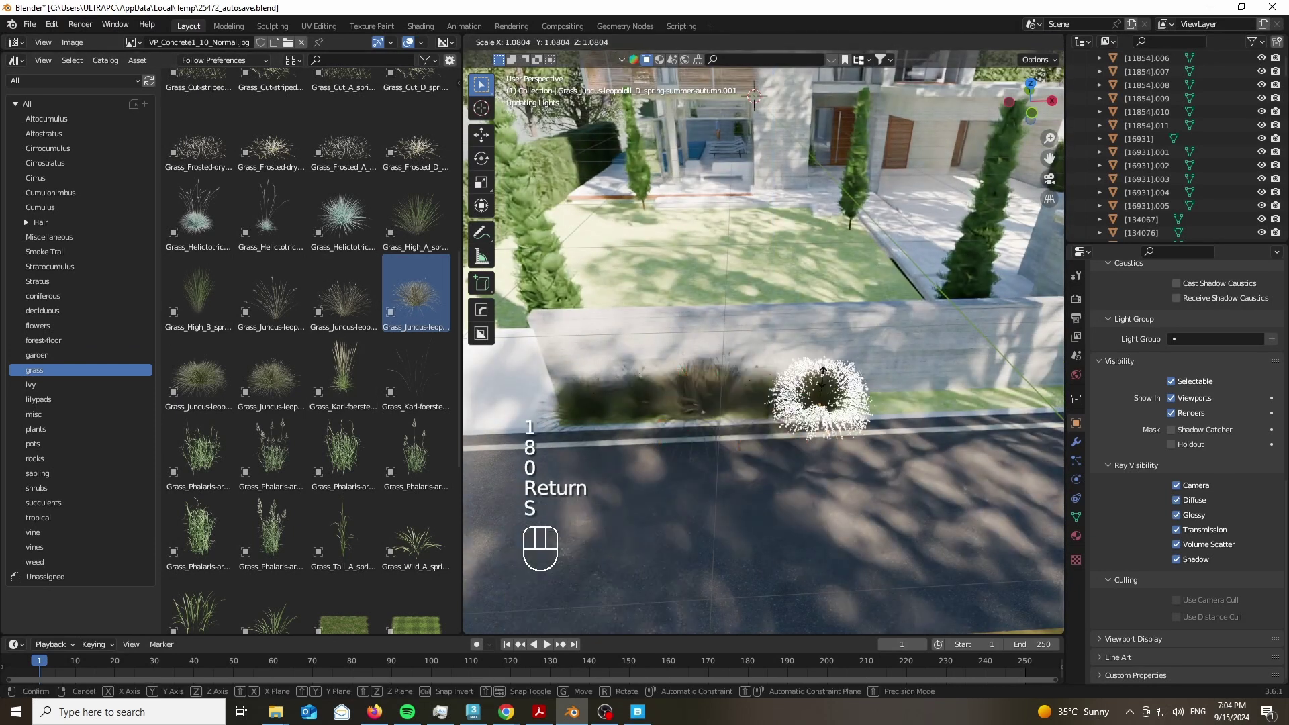
Make a linked duplicate of the grass row, offset about 3.45 m along X toward the entrance gate.
{"action": "left_click", "coordinate": [693, 386], "text": "shift"}
{"action": "middle_click_drag", "start_coordinate": [583, 401], "coordinate": [616, 394], "text": "shift"}
{"action": "key", "text": "alt+d"}
{"action": "key", "text": "y"}
{"action": "key", "text": "x"}
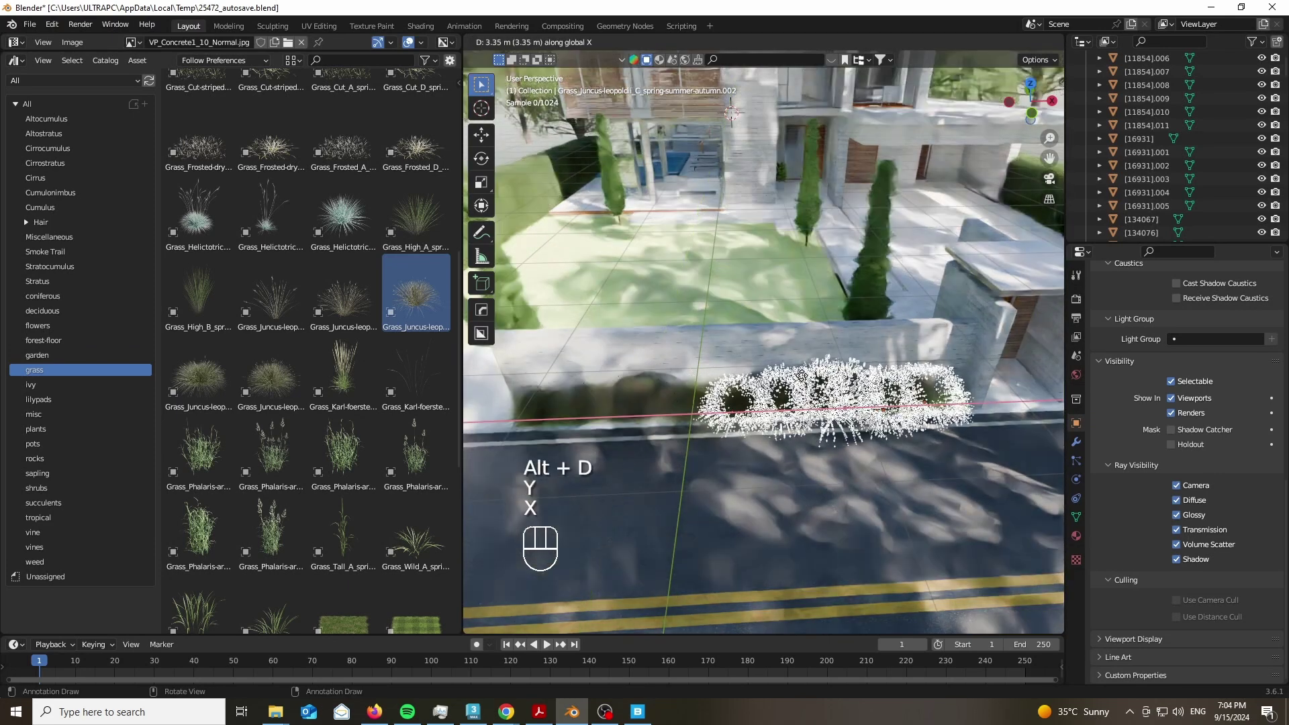
{"action": "left_click", "coordinate": [822, 396]}
Add Plant_Areca_A from the plants assets, move it on the ground plane into the grass near the wall's end and tilt it freely.
{"action": "left_click", "coordinate": [35, 429]}
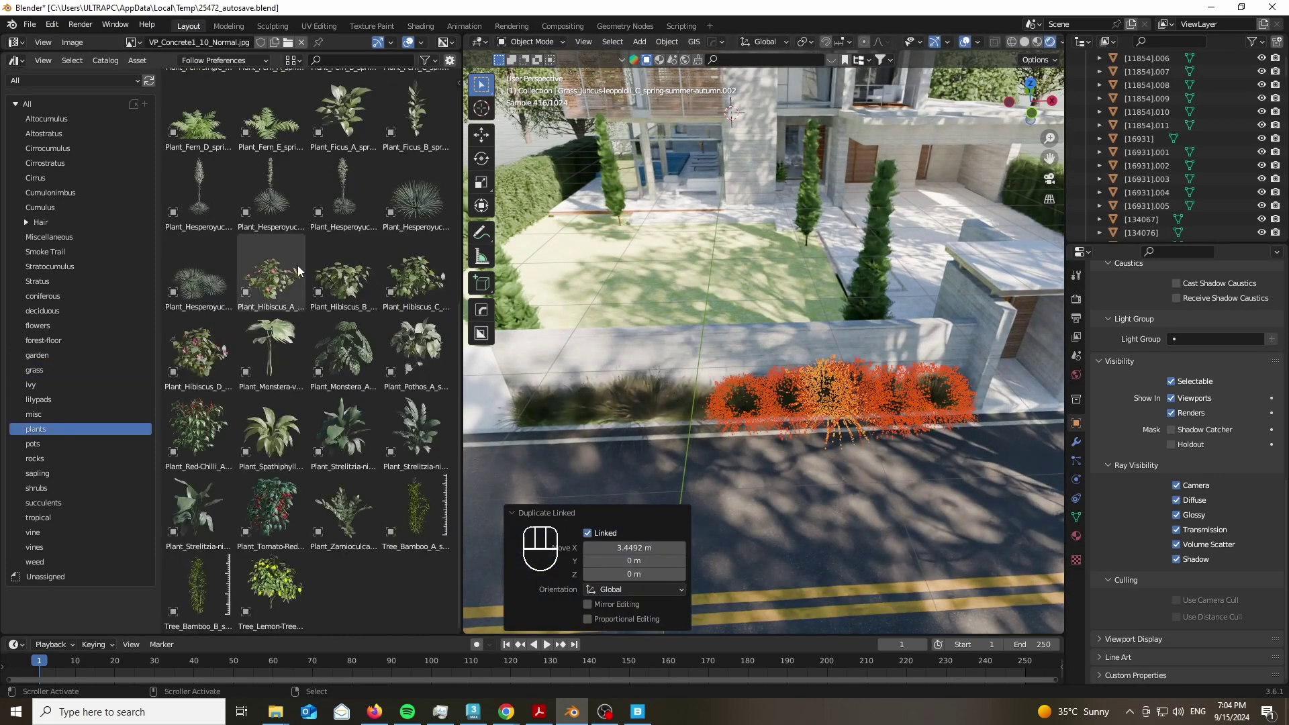
{"action": "left_click_drag", "start_coordinate": [535, 466], "coordinate": [537, 460]}
{"action": "key", "text": "g"}
{"action": "key", "text": "shift+z"}
{"action": "left_click", "coordinate": [577, 417]}
{"action": "scroll", "coordinate": [577, 416], "scroll_direction": "up", "scroll_amount": 5}
{"action": "key", "text": "r"}
{"action": "key", "text": "r"}
{"action": "left_click", "coordinate": [729, 227]}
Add Plant_Areca_B beside the first palm, move it on the ground plane into the planting strip and tilt it freely.
{"action": "scroll", "coordinate": [597, 313], "scroll_direction": "down", "scroll_amount": 7}
{"action": "left_click_drag", "start_coordinate": [271, 110], "coordinate": [662, 366]}
{"action": "key", "text": "g"}
{"action": "key", "text": "shift+z"}
{"action": "left_click", "coordinate": [646, 290]}
{"action": "scroll", "coordinate": [645, 290], "scroll_direction": "up", "scroll_amount": 3}
{"action": "key", "text": "r"}
{"action": "key", "text": "r"}
{"action": "left_click", "coordinate": [712, 228]}
Add Plant_Areca_C as the third palm, shifting it about -0.59 m in X and 0.93 m in Y into the planting strip.
{"action": "left_click_drag", "start_coordinate": [343, 108], "coordinate": [907, 494]}
{"action": "key", "text": "g"}
{"action": "key", "text": "shift+z"}
{"action": "left_click", "coordinate": [826, 457]}
Try Plant_Fern_A in front of the palms, tilting it slightly, and delete it.
{"action": "scroll", "coordinate": [269, 269], "scroll_direction": "down", "scroll_amount": 5}
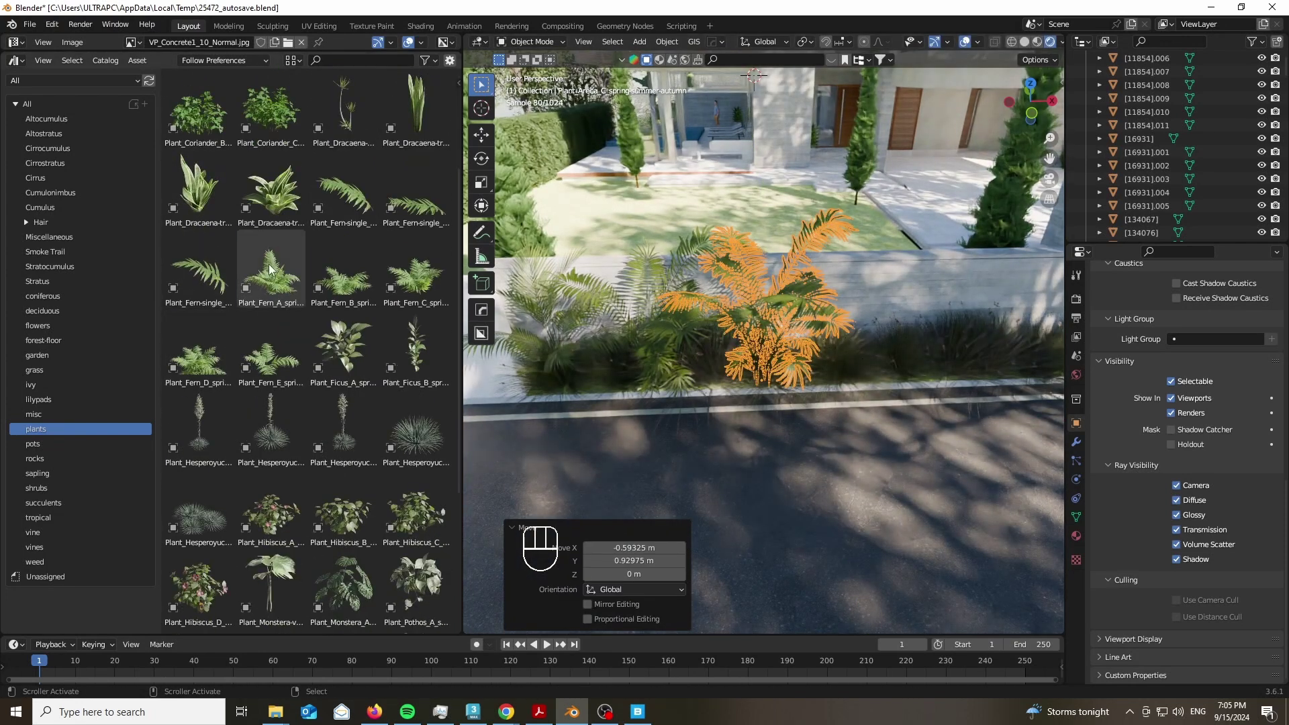
{"action": "left_click_drag", "start_coordinate": [269, 269], "coordinate": [570, 389]}
{"action": "key", "text": "g"}
{"action": "key", "text": "shift+z"}
{"action": "left_click", "coordinate": [651, 332]}
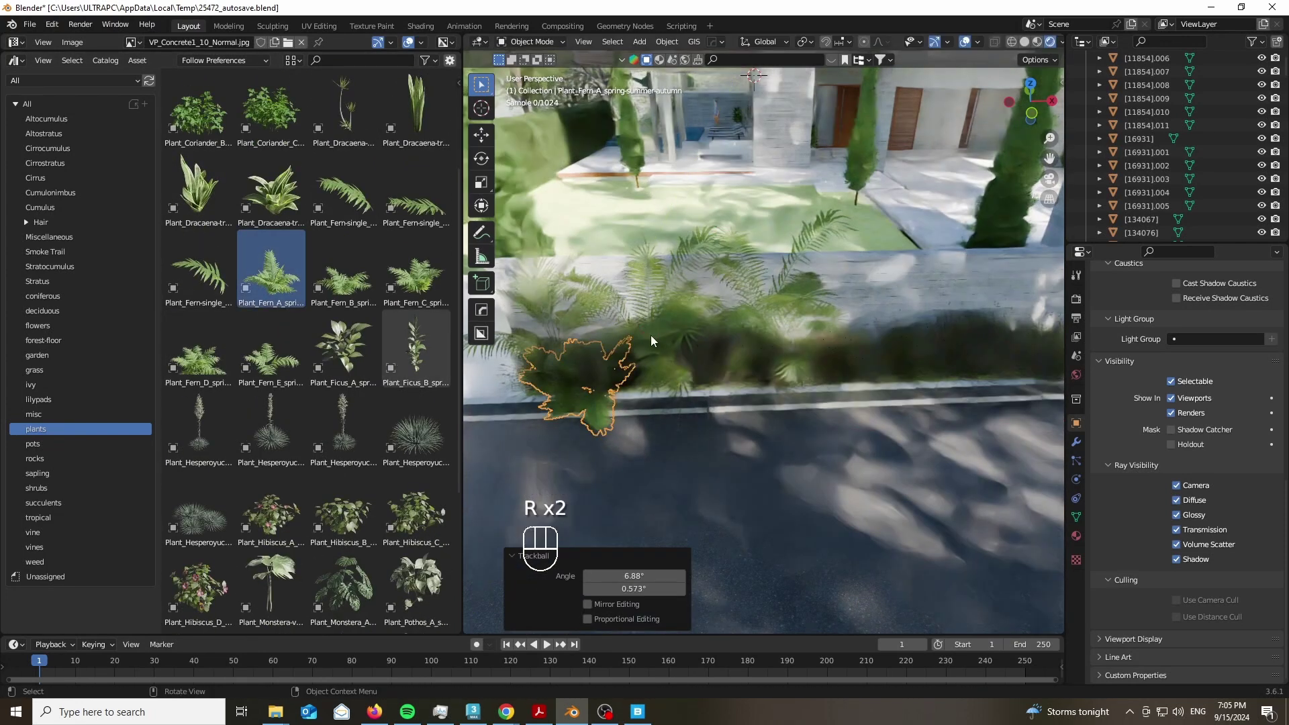
{"action": "key", "text": "x"}
{"action": "left_click", "coordinate": [655, 334]}
{"action": "scroll", "coordinate": [310, 304], "scroll_direction": "up", "scroll_amount": 4}
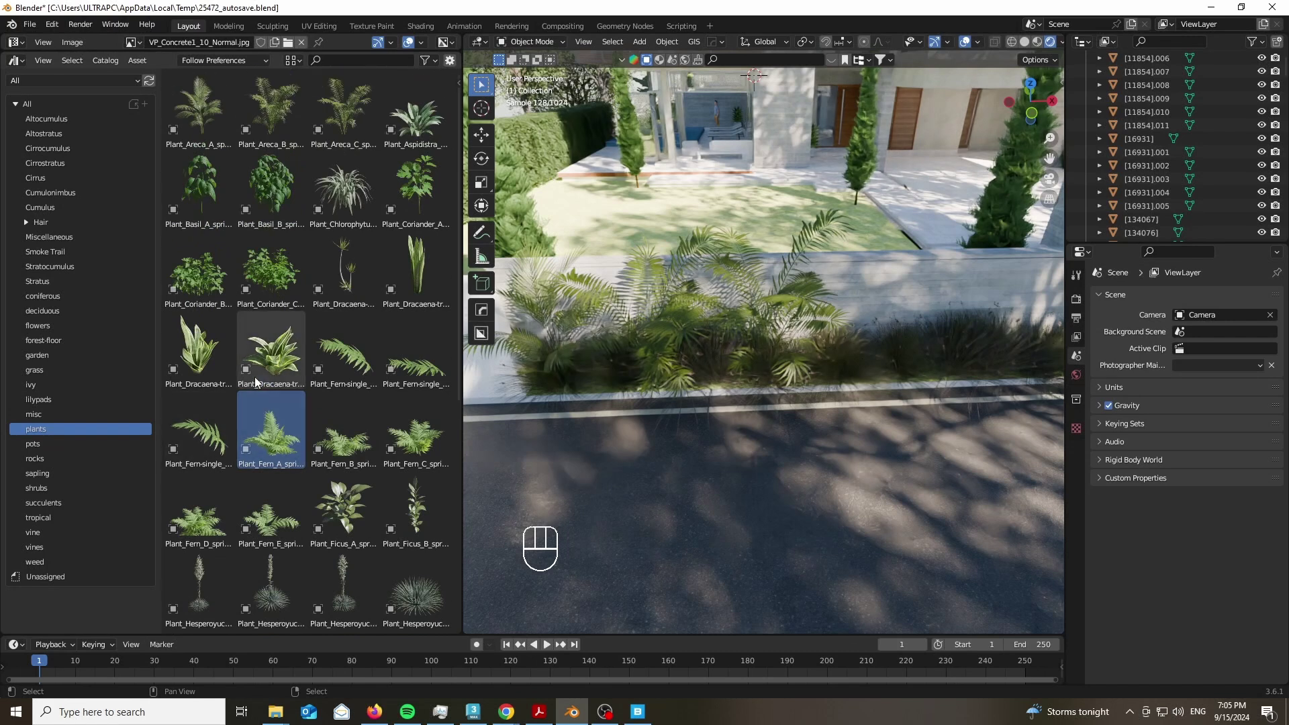
Make a linked duplicate of the Areca_A palm along X to about 0.73 m, turn it about Z and tilt it about 8.6° and 8°.
{"action": "left_click", "coordinate": [554, 302]}
{"action": "key", "text": "alt+d"}
{"action": "key", "text": "y"}
{"action": "key", "text": "z"}
{"action": "key", "text": "x"}
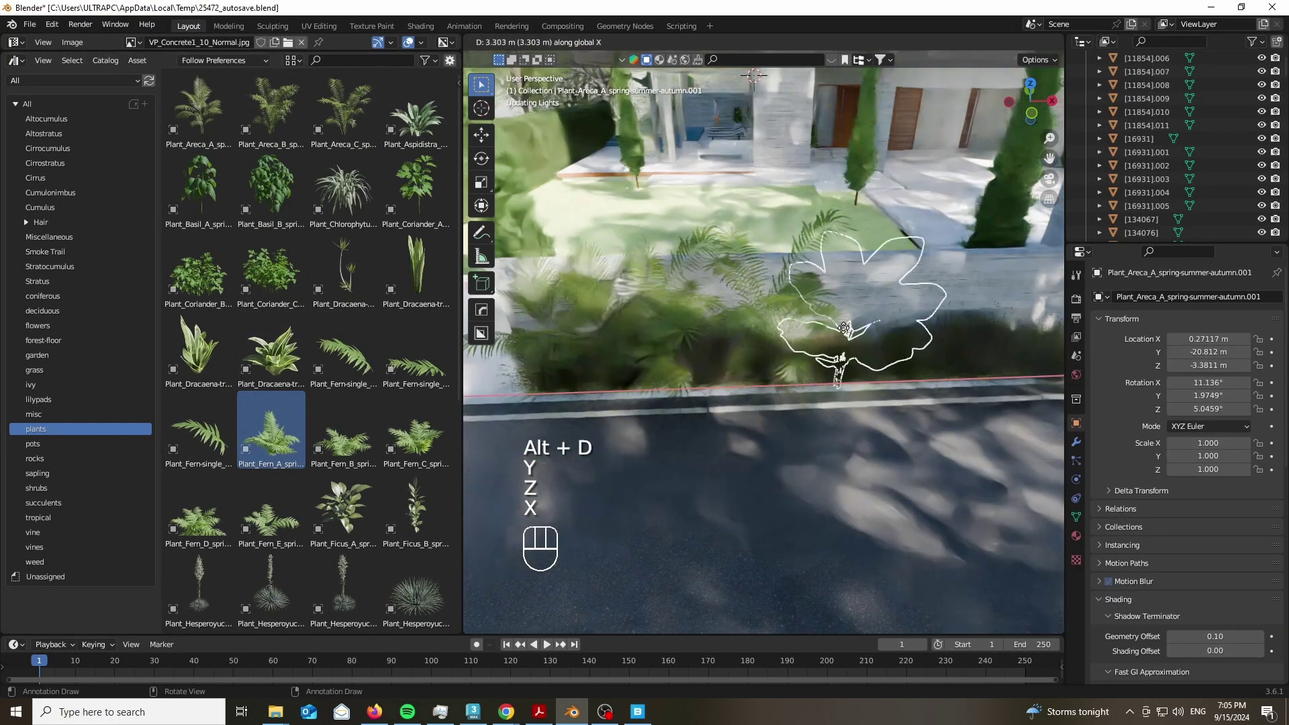
{"action": "left_click", "coordinate": [886, 365]}
{"action": "key", "text": "r"}
{"action": "key", "text": "z"}
{"action": "left_click", "coordinate": [934, 409]}
{"action": "left_click", "coordinate": [954, 397]}
Add another Plant_Areca_C scaled to 0.893, tilt it, rotate it -46.2° about Z and move it on the ground plane against the wall.
{"action": "scroll", "coordinate": [590, 329], "scroll_direction": "down", "scroll_amount": 4}
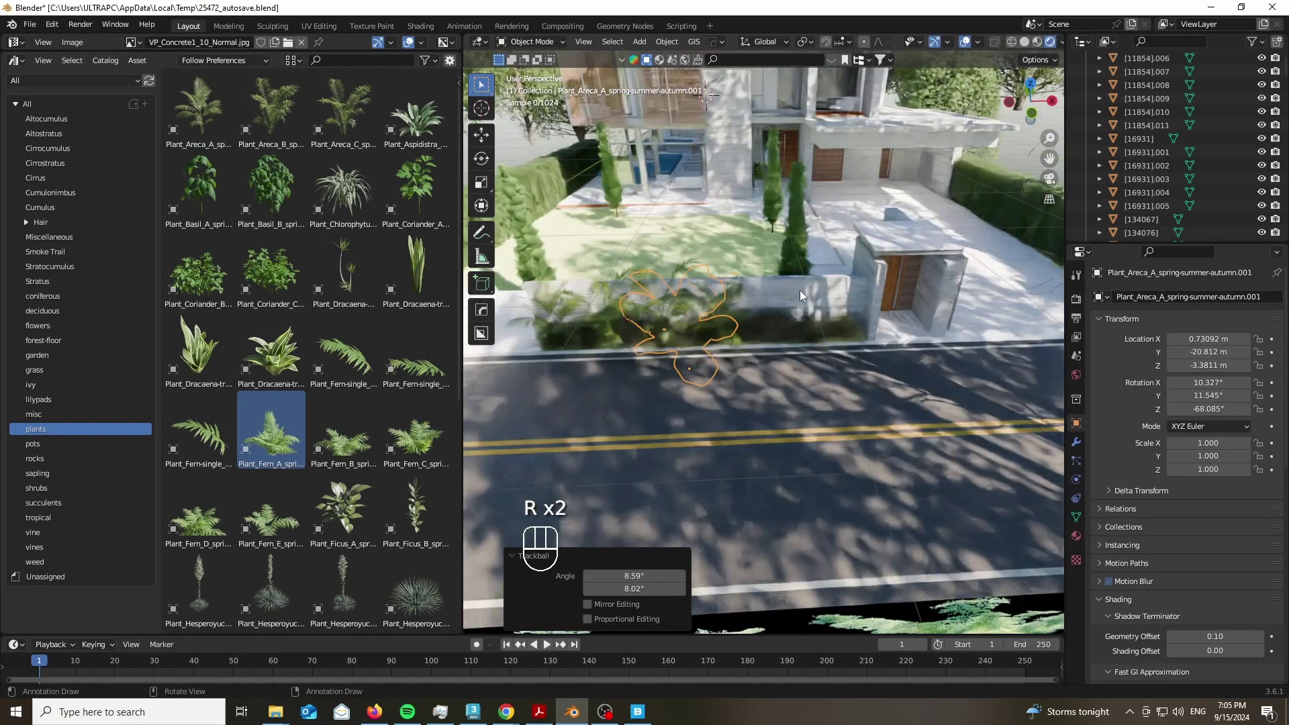
{"action": "scroll", "coordinate": [811, 293], "scroll_direction": "up", "scroll_amount": 4}
{"action": "left_click_drag", "start_coordinate": [729, 527], "coordinate": [725, 524]}
{"action": "key", "text": "s"}
{"action": "key", "text": "r"}
{"action": "key", "text": "r"}
{"action": "key", "text": "r"}
{"action": "key", "text": "z"}
{"action": "left_click", "coordinate": [909, 547]}
{"action": "key", "text": "g"}
{"action": "key", "text": "shift+z"}
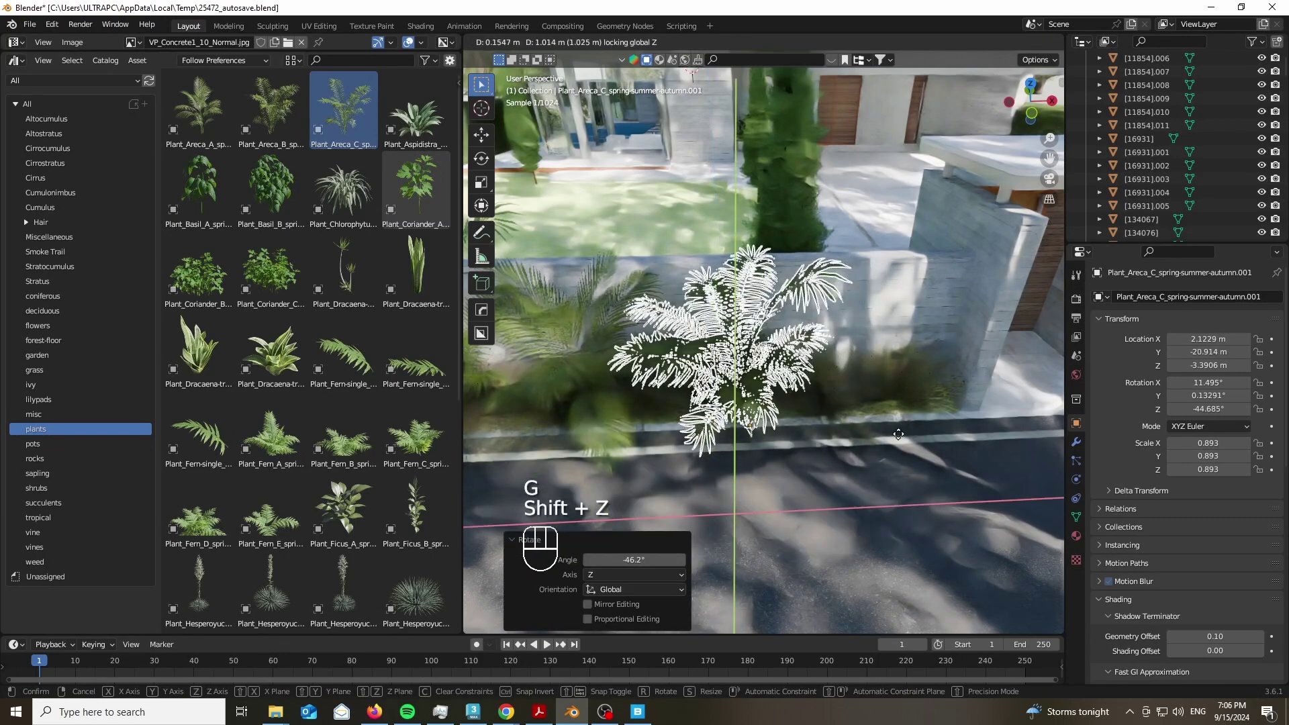
{"action": "left_click", "coordinate": [896, 439]}
Add another Plant_Areca_B near the gate, tilt it, scale it to 0.866 and move it about -0.087 m in X and 1.51 m in Y.
{"action": "left_click_drag", "start_coordinate": [282, 97], "coordinate": [924, 551]}
{"action": "key", "text": "s"}
{"action": "right_click", "coordinate": [872, 543]}
{"action": "key", "text": "r"}
{"action": "key", "text": "r"}
{"action": "left_click", "coordinate": [774, 508]}
{"action": "key", "text": "s"}
{"action": "left_click", "coordinate": [794, 512]}
{"action": "key", "text": "g"}
{"action": "key", "text": "shift+z"}
{"action": "left_click", "coordinate": [719, 361]}
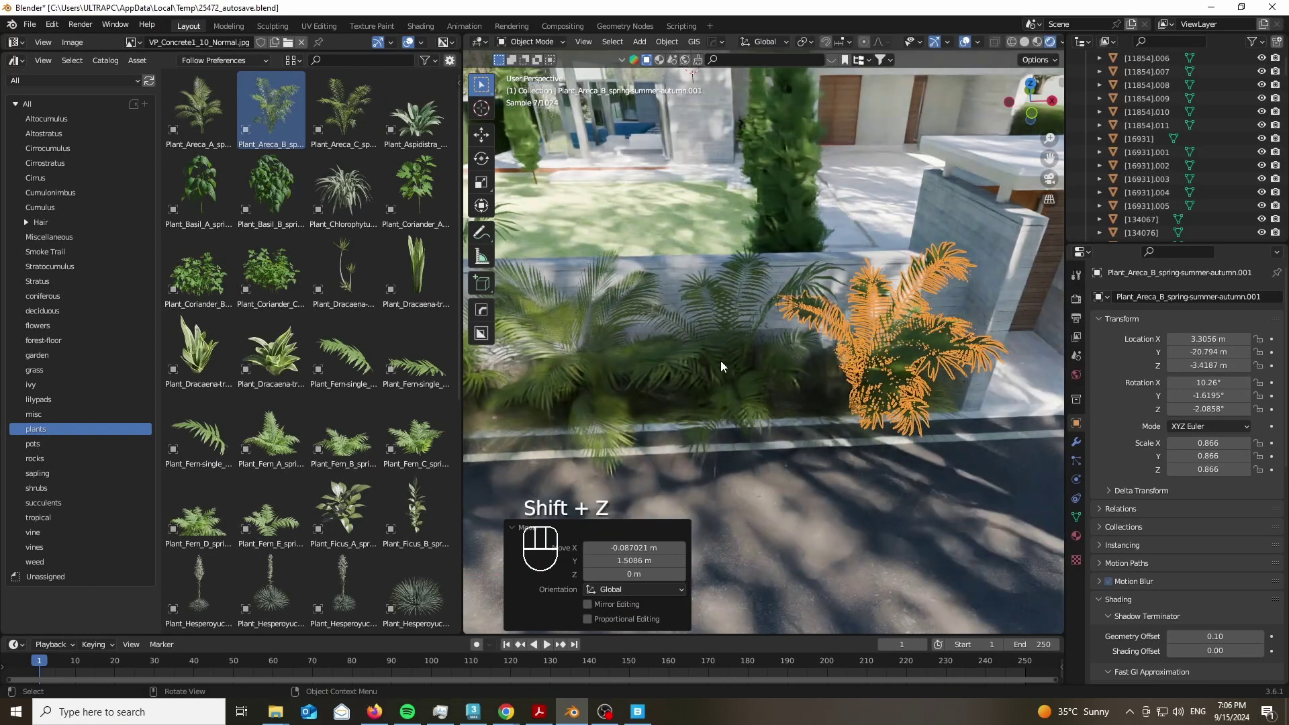
In the camera view, adjust the gate-side Areca_B palm along Y and rotate it about Z.
{"action": "key", "text": "KP_0"}
{"action": "scroll", "coordinate": [835, 439], "scroll_direction": "up", "scroll_amount": 3}
{"action": "key", "text": "g"}
{"action": "key", "text": "y"}
{"action": "left_click", "coordinate": [872, 490]}
{"action": "key", "text": "r"}
{"action": "key", "text": "z"}
{"action": "left_click", "coordinate": [871, 564]}
Rotate the gate-side Areca_B palm in the camera view and move it about 0.53 m in X and 0.057 m in Z.
{"action": "key", "text": "r"}
{"action": "key", "text": "r"}
{"action": "right_click", "coordinate": [872, 562]}
{"action": "key", "text": "r"}
{"action": "key", "text": "z"}
{"action": "key", "text": "x"}
{"action": "right_click", "coordinate": [873, 563]}
{"action": "key", "text": "r"}
{"action": "key", "text": "g"}
{"action": "left_click", "coordinate": [931, 563]}
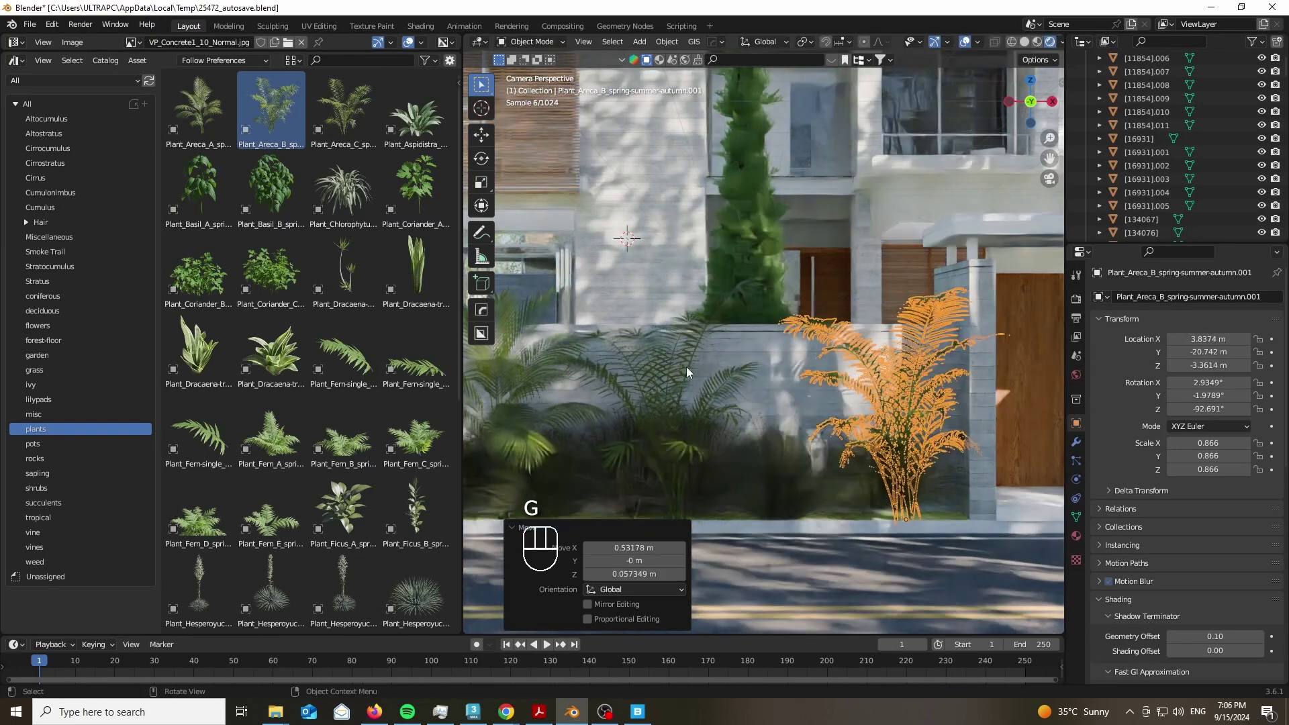
Shift the next two palms toward the gate in the camera view, moving the duplicated Areca_A about 1.2 m along X.
{"action": "left_click", "coordinate": [670, 349]}
{"action": "key", "text": "g"}
{"action": "left_click", "coordinate": [791, 359]}
{"action": "left_click", "coordinate": [542, 360]}
{"action": "key", "text": "g"}
{"action": "left_click", "coordinate": [705, 366]}
Move the next palm along the street wall toward the gate in the camera view.
{"action": "scroll", "coordinate": [802, 396], "scroll_direction": "down", "scroll_amount": 6}
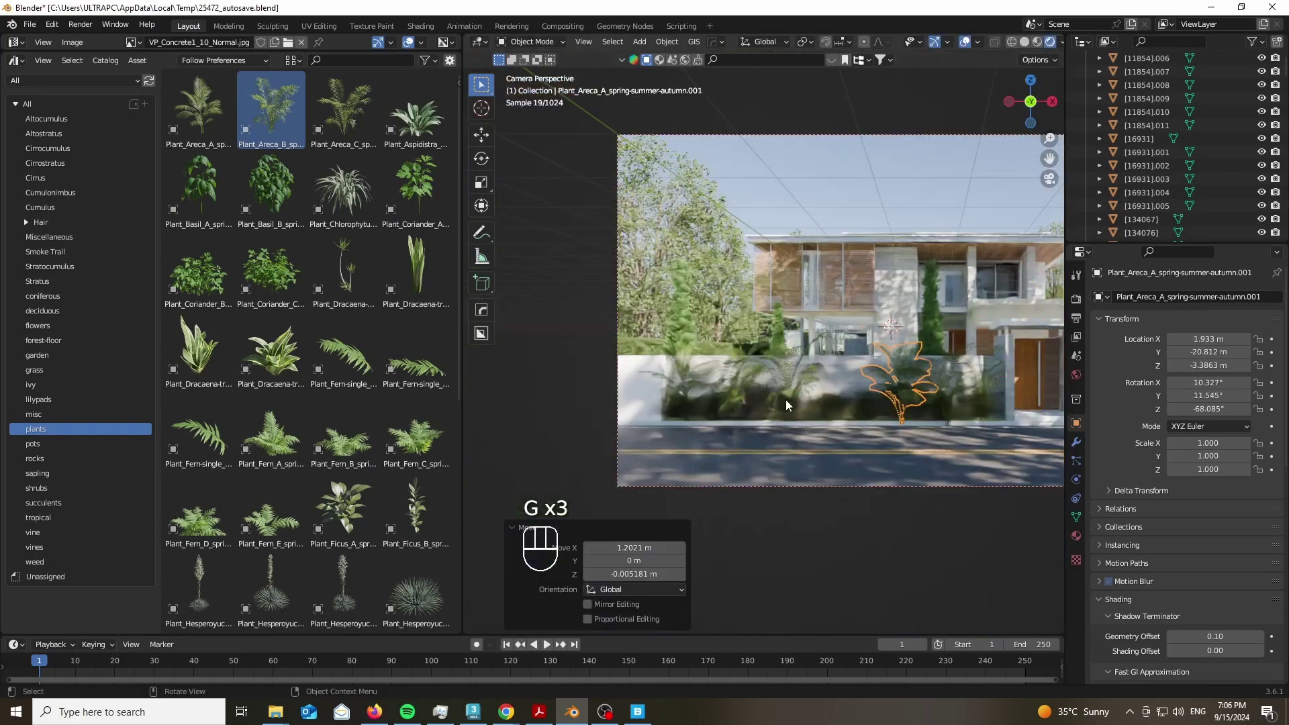
{"action": "scroll", "coordinate": [584, 423], "scroll_direction": "up", "scroll_amount": 4}
{"action": "left_click", "coordinate": [679, 377]}
{"action": "key", "text": "g"}
{"action": "left_click", "coordinate": [825, 377]}
Move the neighbouring Areca_B palm about 1.95 m along X toward the gate and rotate it, including about Z.
{"action": "left_click", "coordinate": [665, 373]}
{"action": "key", "text": "g"}
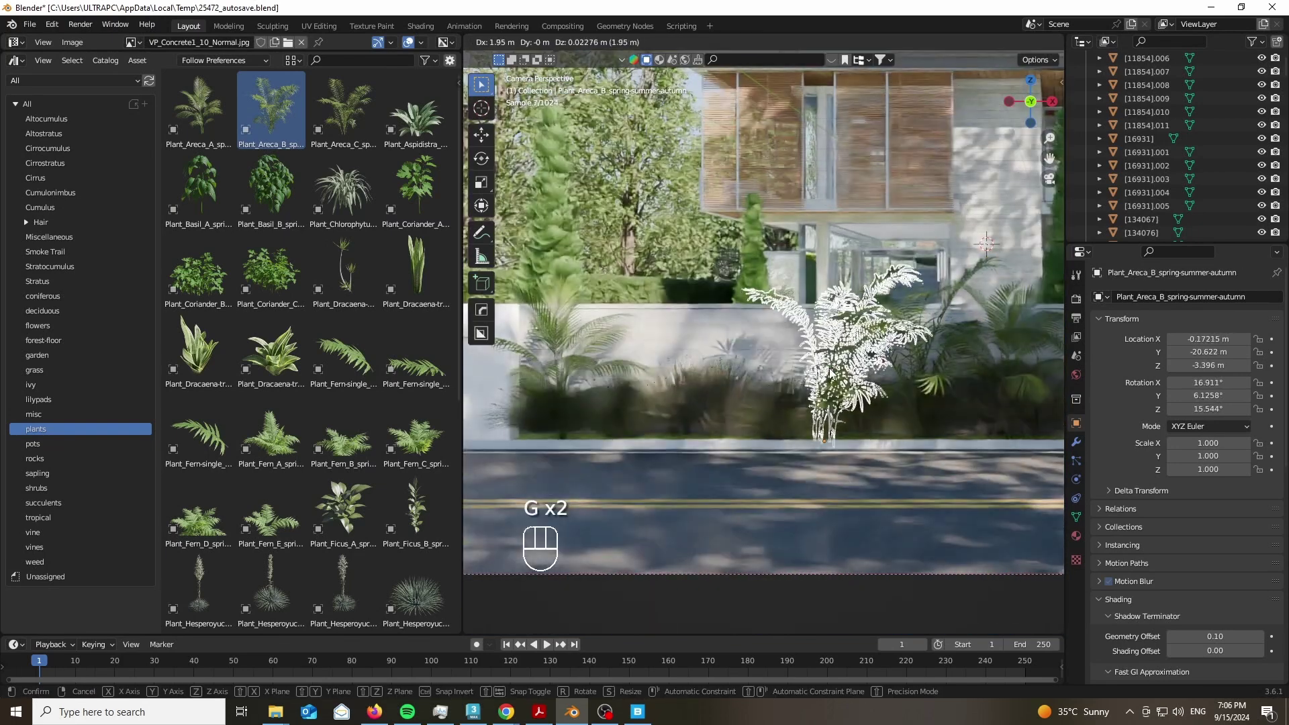
{"action": "left_click", "coordinate": [832, 374]}
{"action": "key", "text": "r"}
{"action": "left_click", "coordinate": [853, 376]}
{"action": "key", "text": "r"}
{"action": "key", "text": "z"}
{"action": "left_click", "coordinate": [665, 436]}
Move the remaining Areca_A palm along the street wall toward the two palms just shifted.
{"action": "left_click", "coordinate": [573, 371]}
{"action": "key", "text": "g"}
{"action": "left_click", "coordinate": [737, 370]}
Make linked duplicates of the three neighbouring palms and place them about 3 m away along negative X.
{"action": "left_click", "coordinate": [862, 329], "text": "shift"}
{"action": "left_click", "coordinate": [912, 343], "text": "shift"}
{"action": "key", "text": "alt+d"}
{"action": "key", "text": "y"}
{"action": "key", "text": "x"}
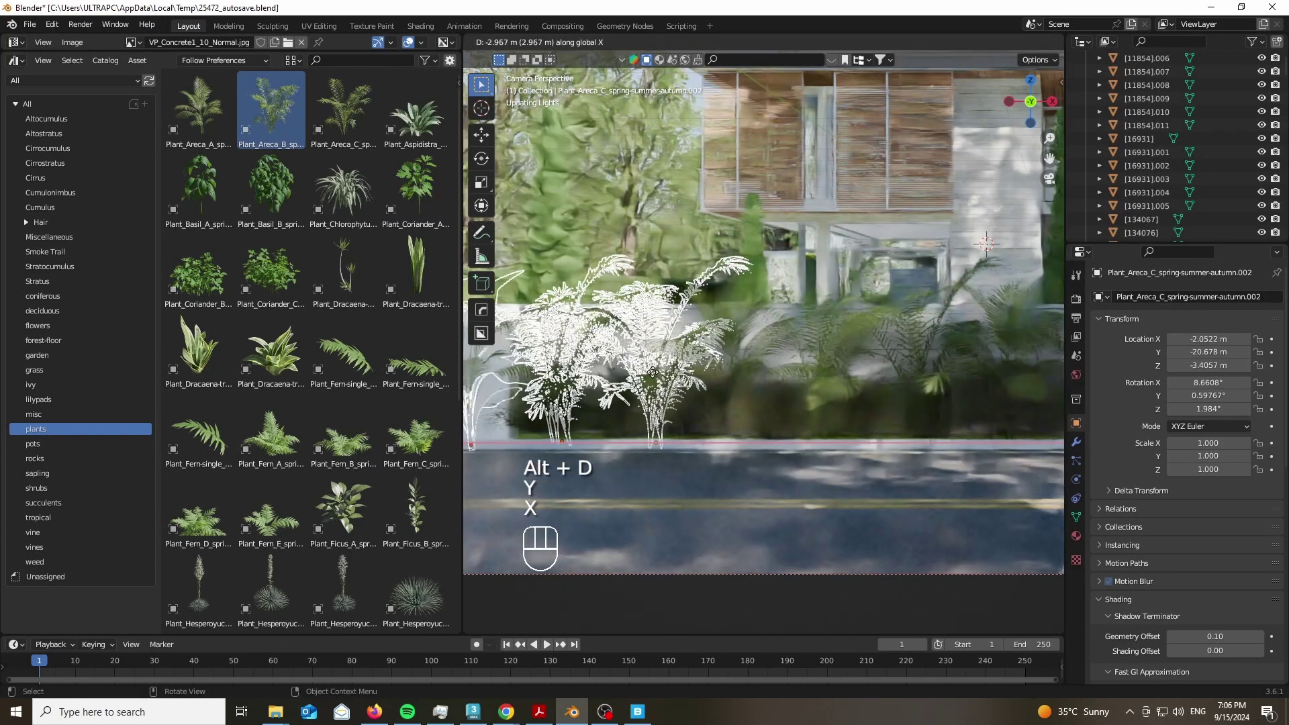
{"action": "left_click", "coordinate": [676, 380]}
Delete the outermost duplicated Areca_A palm at the wall end away from the gate.
{"action": "left_click", "coordinate": [486, 376]}
{"action": "key", "text": "g"}
{"action": "key", "text": "x"}
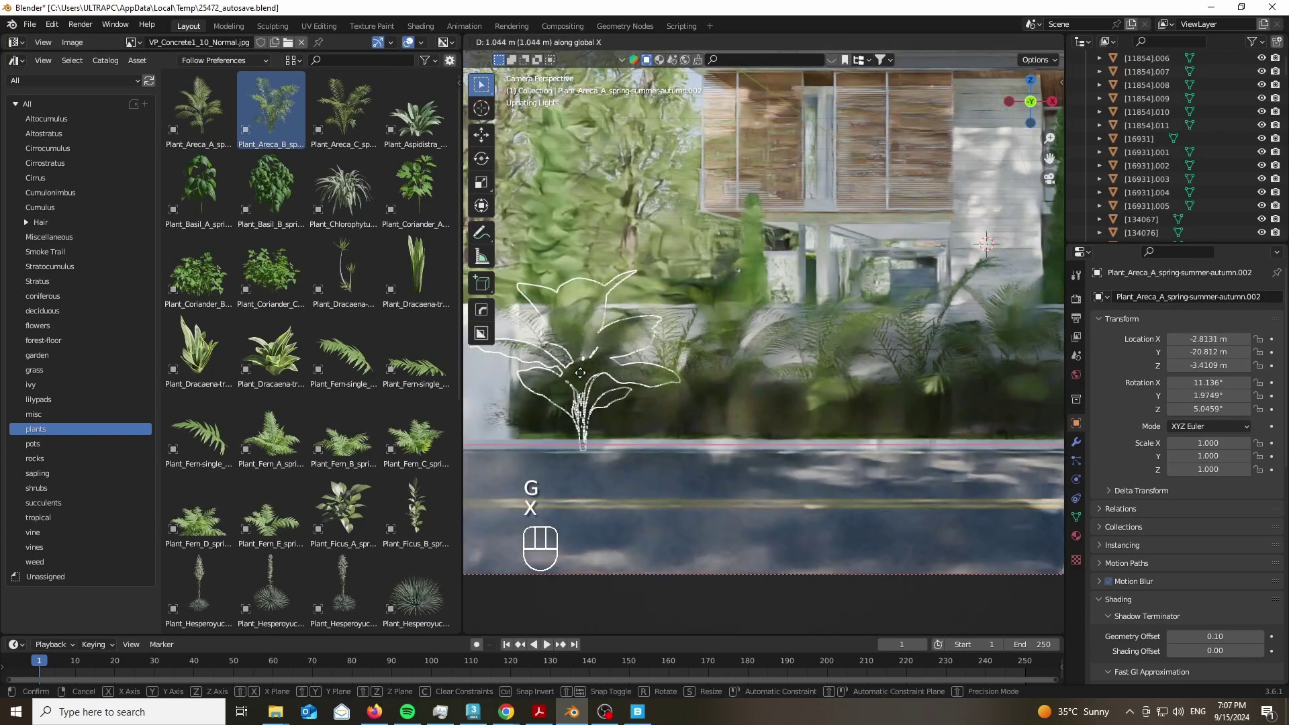
{"action": "right_click", "coordinate": [570, 361]}
{"action": "key", "text": "x"}
{"action": "left_click", "coordinate": [570, 361]}
Delete two more surplus plants at the far end of the street wall, away from the gate.
{"action": "scroll", "coordinate": [579, 379], "scroll_direction": "down", "scroll_amount": 6}
{"action": "scroll", "coordinate": [663, 399], "scroll_direction": "up", "scroll_amount": 6}
{"action": "scroll", "coordinate": [657, 397], "scroll_direction": "down", "scroll_amount": 4}
{"action": "scroll", "coordinate": [772, 383], "scroll_direction": "down", "scroll_amount": 2}
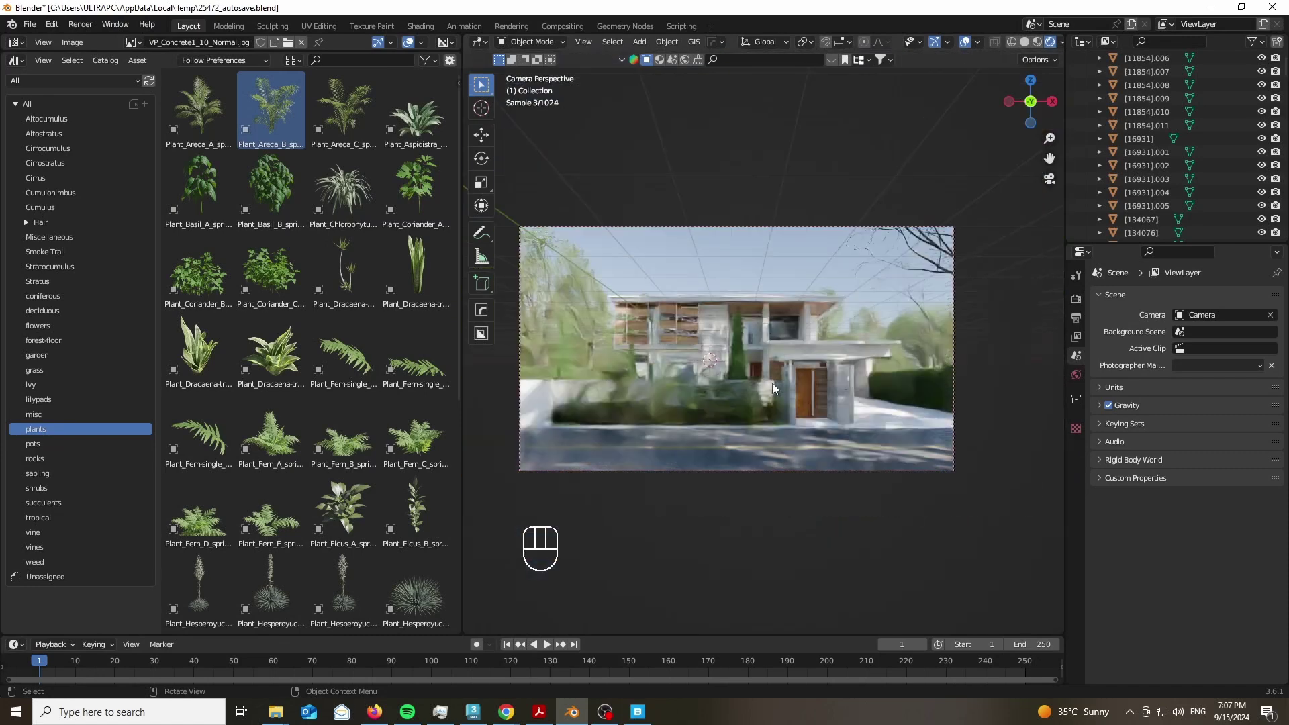
{"action": "scroll", "coordinate": [772, 382], "scroll_direction": "up", "scroll_amount": 4}
{"action": "scroll", "coordinate": [602, 393], "scroll_direction": "down", "scroll_amount": 3}
{"action": "left_click", "coordinate": [578, 357]}
{"action": "key", "text": "x"}
{"action": "left_click", "coordinate": [587, 349]}
{"action": "scroll", "coordinate": [590, 376], "scroll_direction": "up", "scroll_amount": 3}
{"action": "left_click", "coordinate": [539, 332]}
{"action": "key", "text": "x"}
{"action": "left_click", "coordinate": [557, 335]}
{"action": "scroll", "coordinate": [668, 357], "scroll_direction": "down", "scroll_amount": 3}
Collapse the asset browser to enlarge the viewport and create Easy HDRI world nodes.
{"action": "left_click_drag", "start_coordinate": [219, 468], "coordinate": [24, 468]}
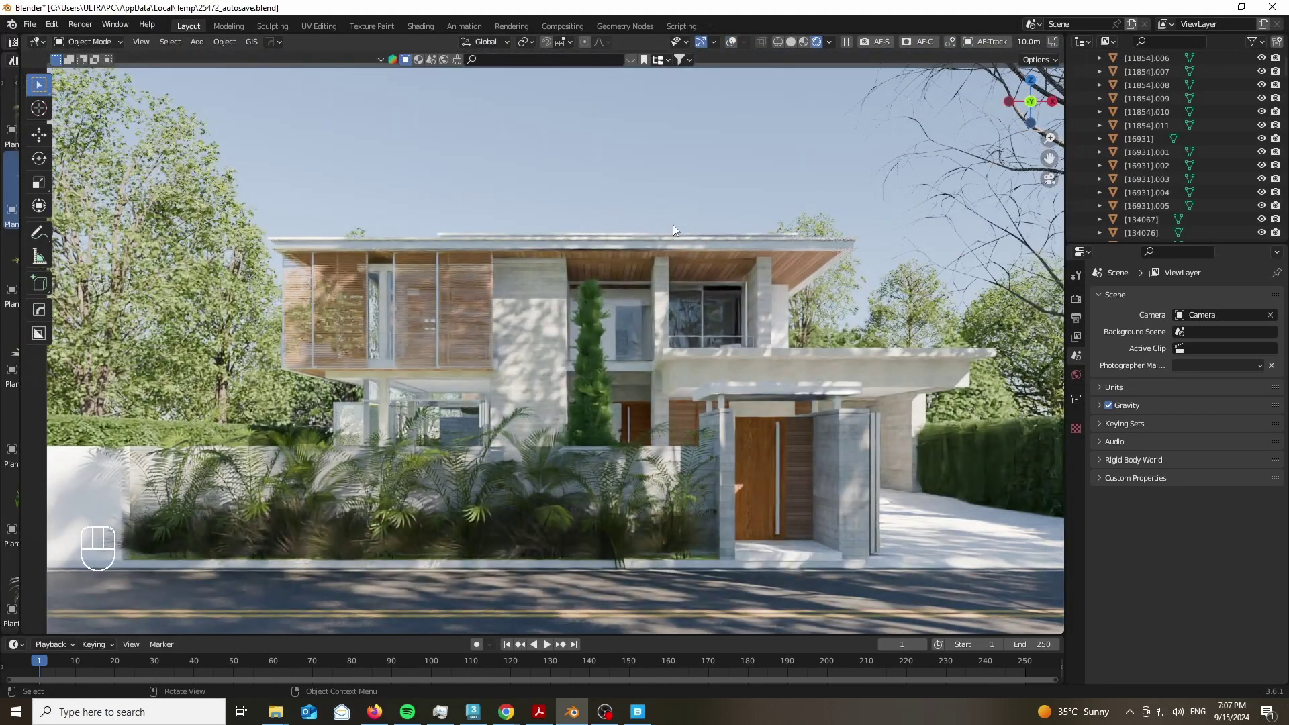
{"action": "scroll", "coordinate": [742, 296], "scroll_direction": "down", "scroll_amount": 1}
{"action": "key", "text": "n"}
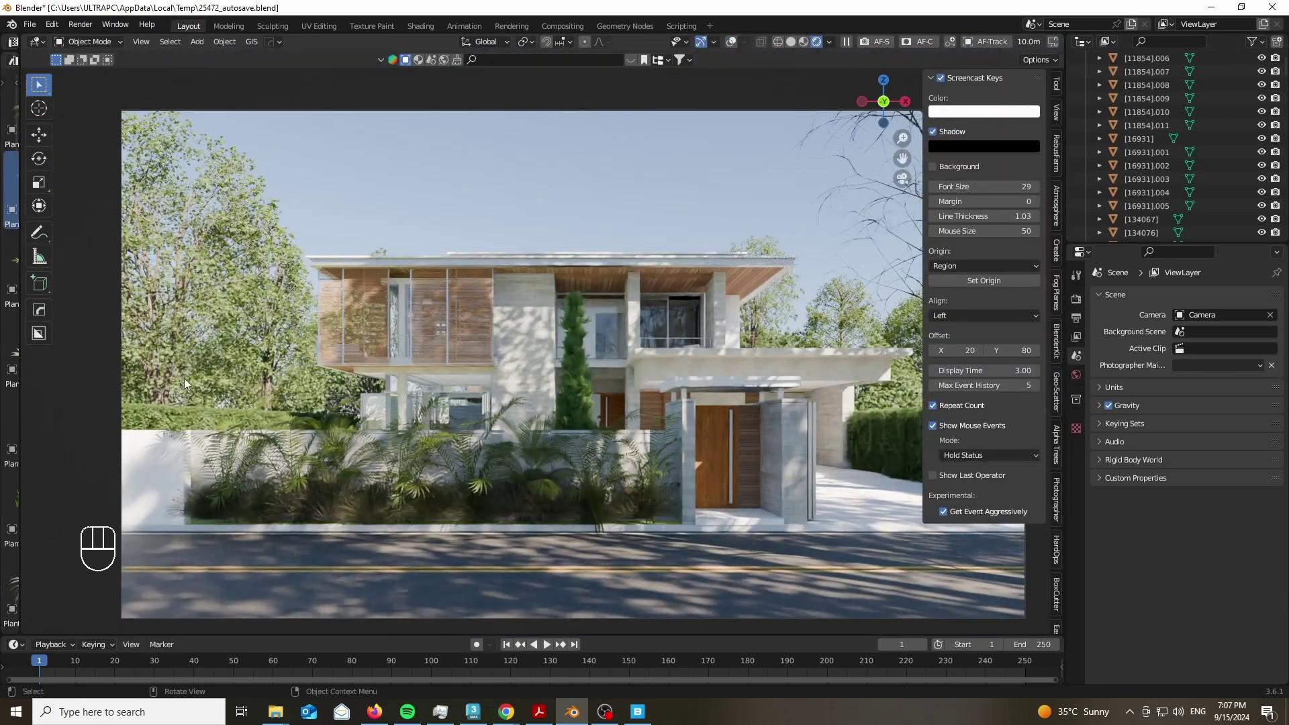
{"action": "left_click", "coordinate": [1055, 376]}
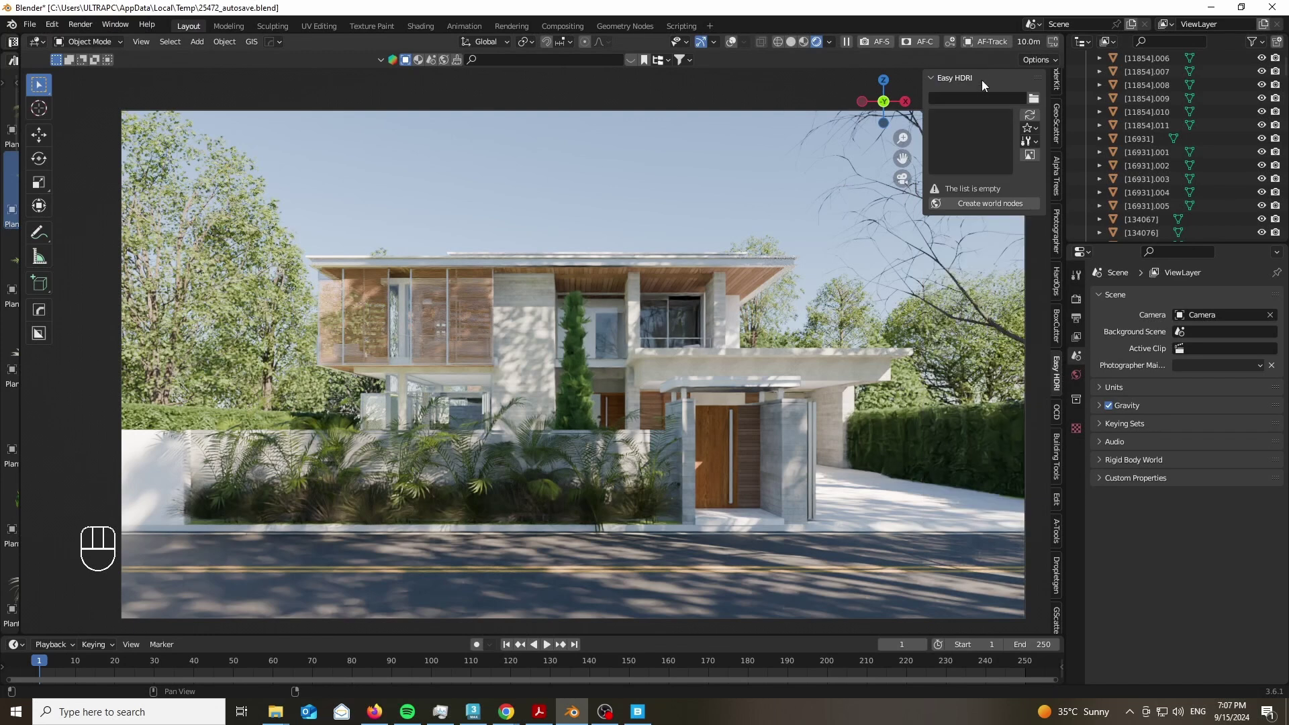
{"action": "left_click", "coordinate": [985, 204]}
Set the Easy HDRI source folder to E:\HDRI and choose pizzo_pernice_8k.hdr as the environment image.
{"action": "left_click", "coordinate": [1033, 98]}
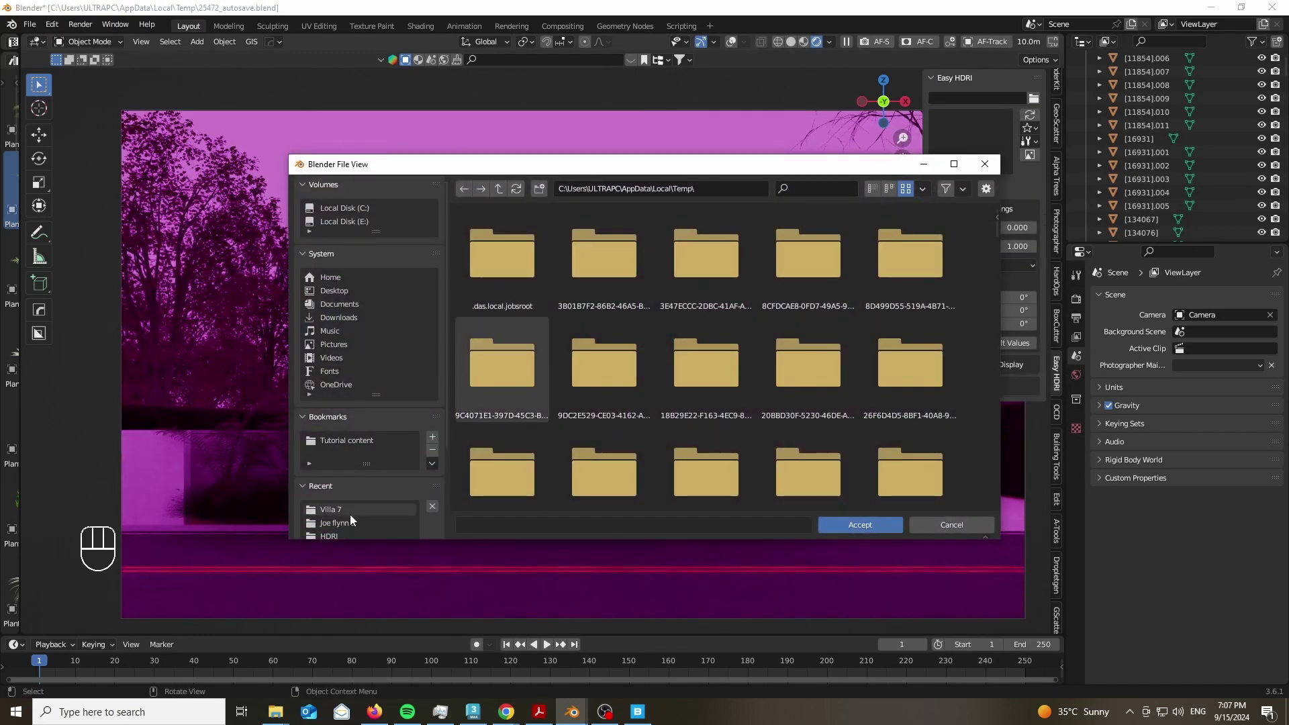
{"action": "scroll", "coordinate": [349, 510], "scroll_direction": "down", "scroll_amount": 4}
{"action": "left_click", "coordinate": [351, 422]}
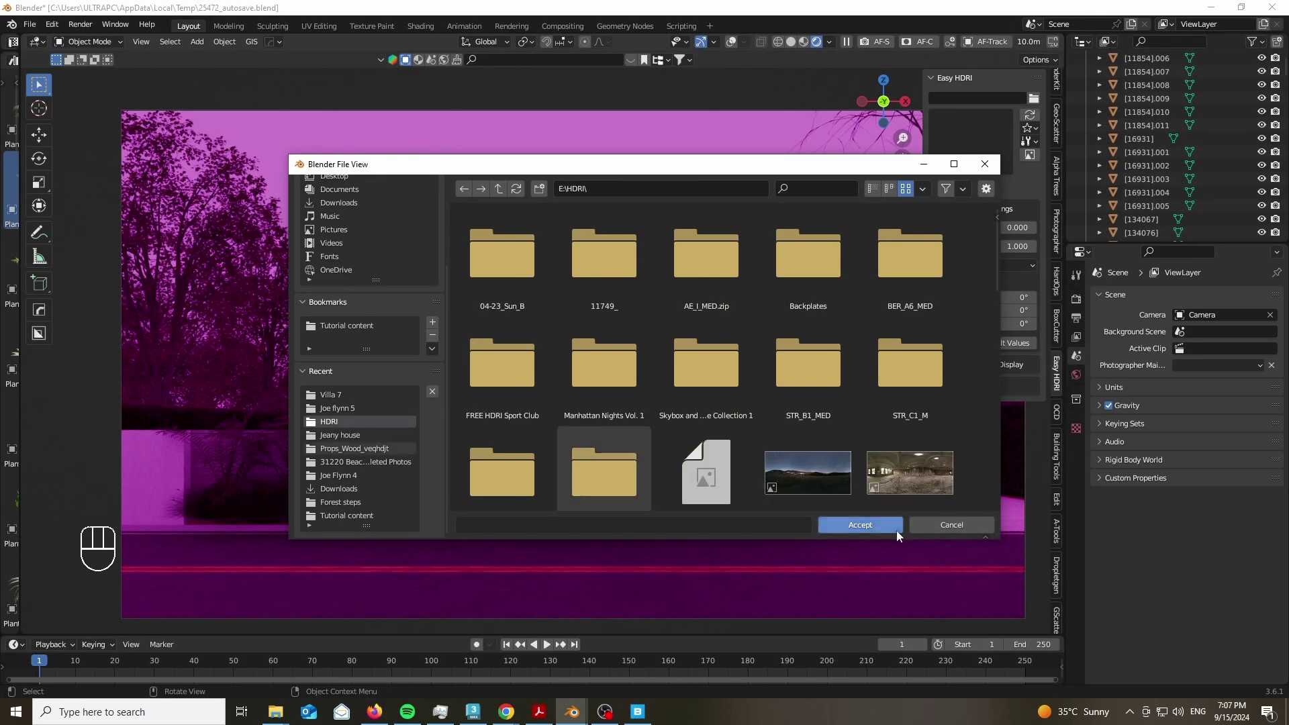
{"action": "key", "text": "Return"}
{"action": "left_click", "coordinate": [961, 159]}
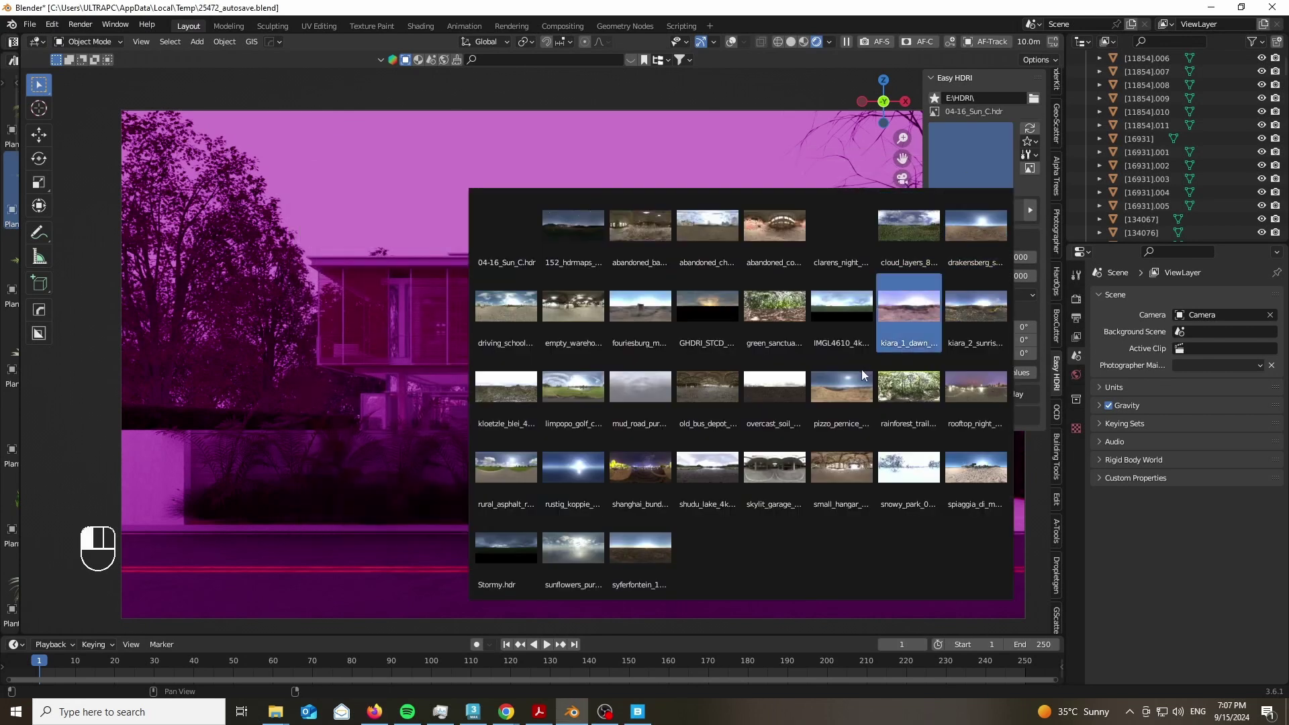
{"action": "left_click", "coordinate": [837, 409]}
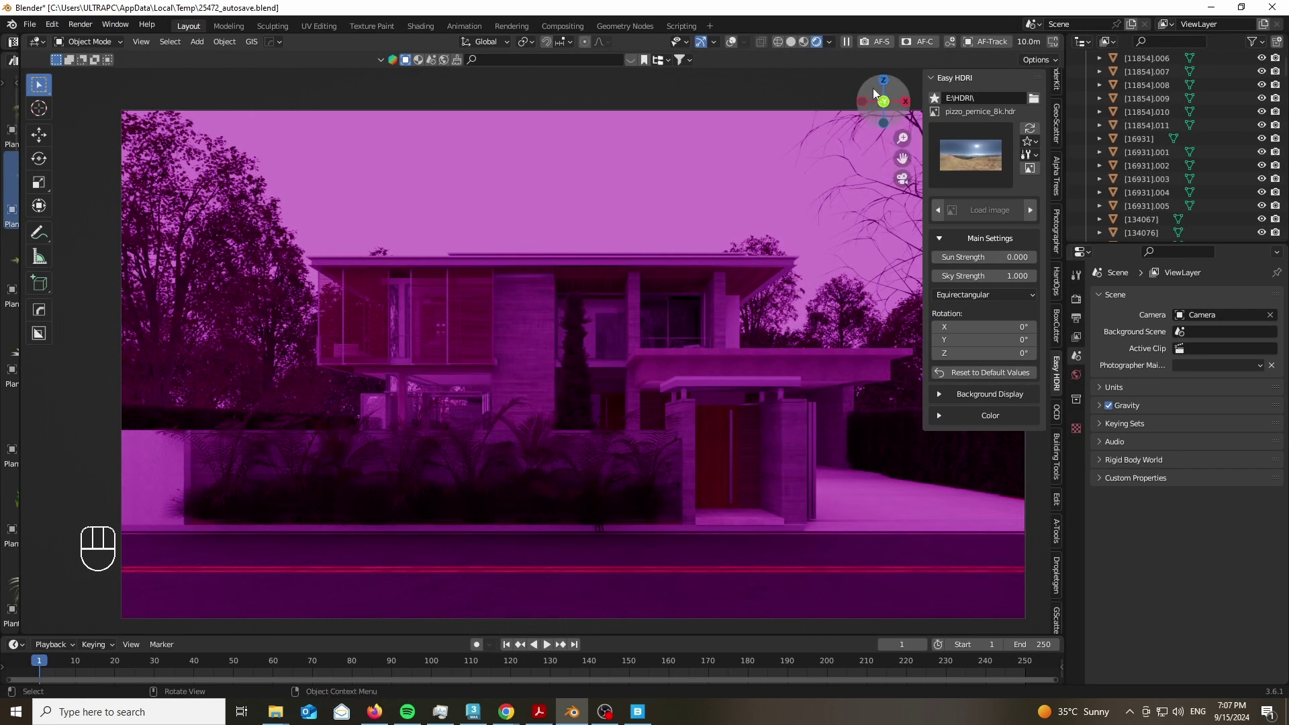
Inspect the HDRI-lit house from a raised view, then return to the camera view.
{"action": "left_click", "coordinate": [730, 43]}
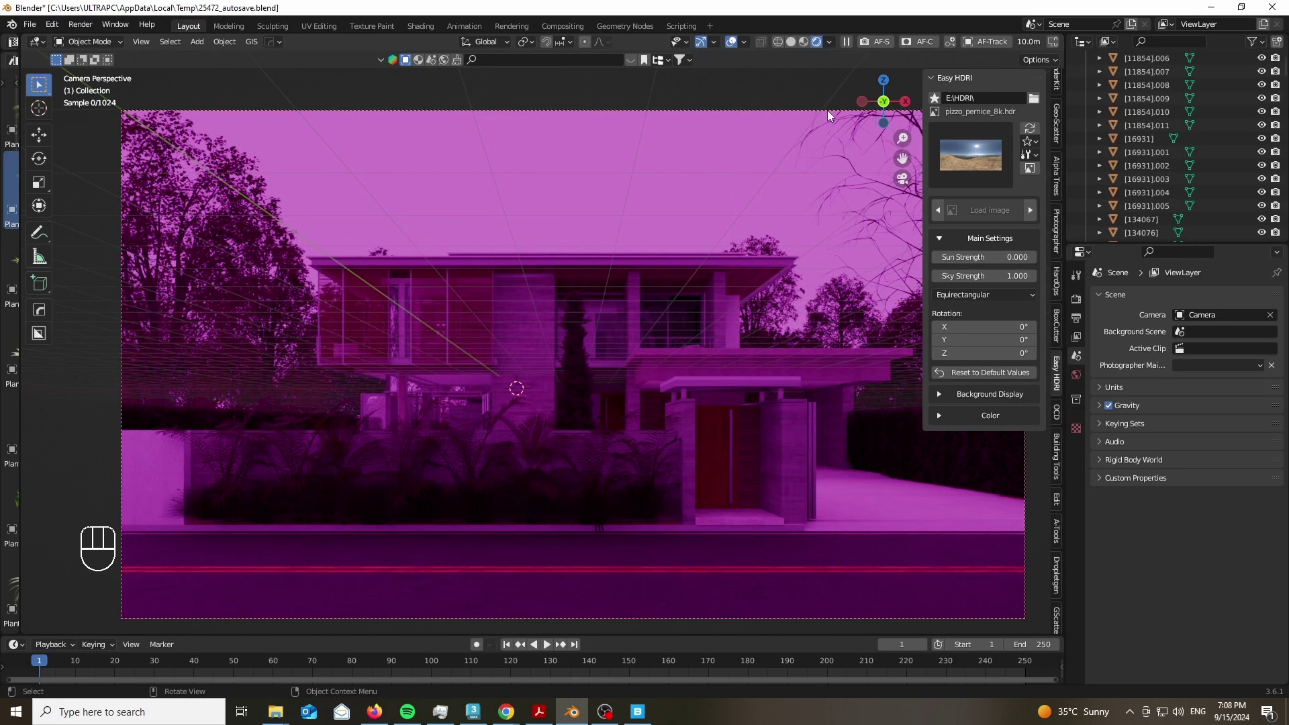
{"action": "left_click_drag", "start_coordinate": [884, 116], "coordinate": [885, 119]}
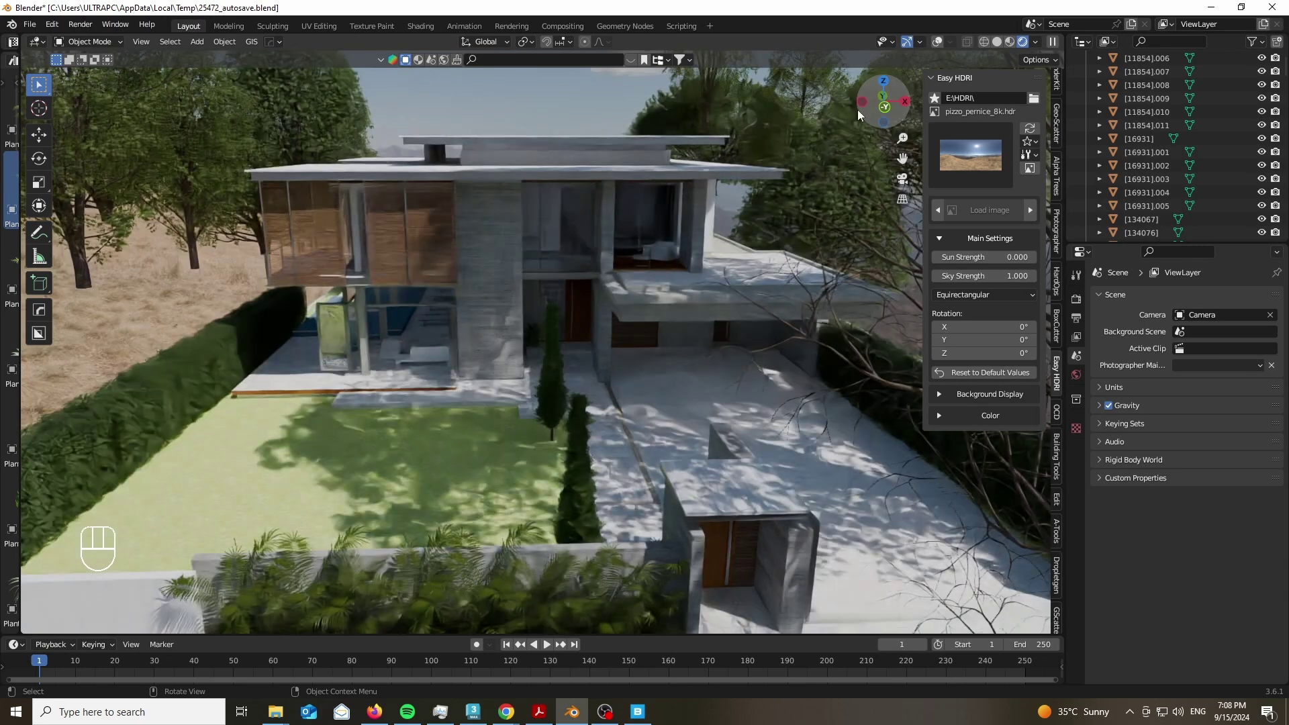
{"action": "key", "text": "KP_0"}
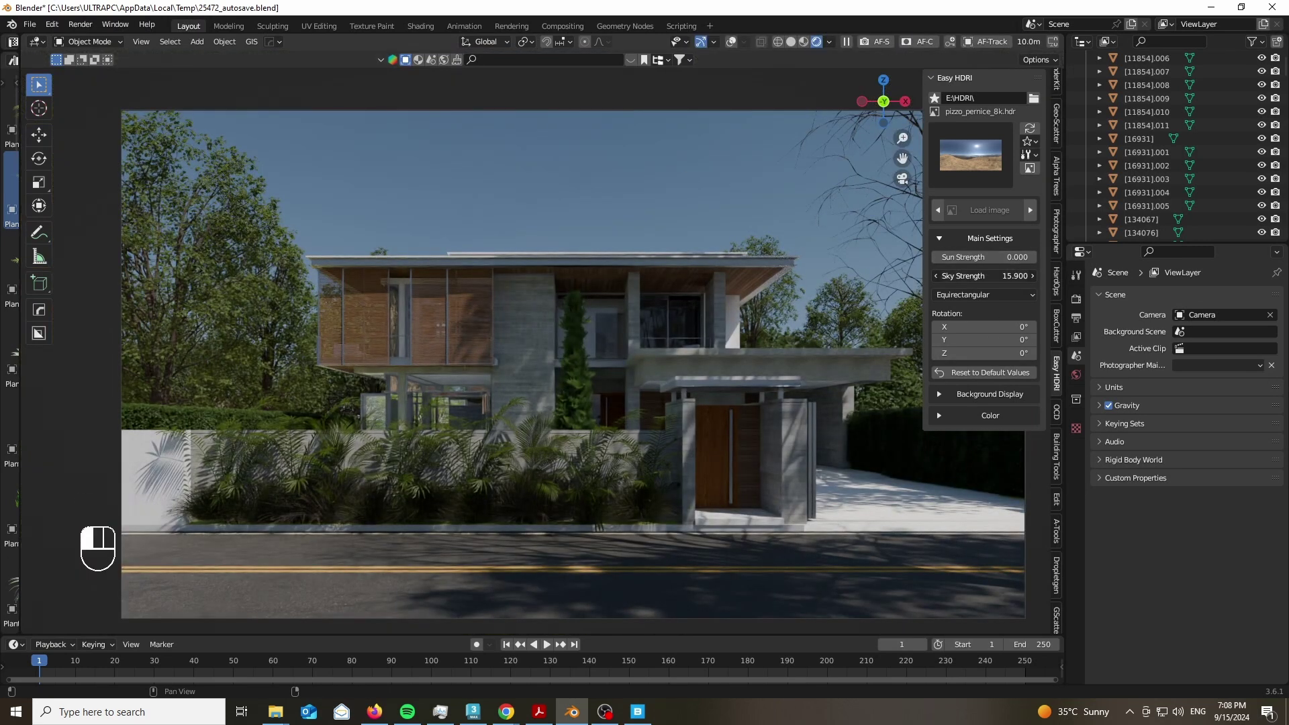
Set the HDRI rotation to 31.2° about Z and the sky strength to 2.6.
{"action": "left_click_drag", "start_coordinate": [983, 276], "coordinate": [988, 276]}
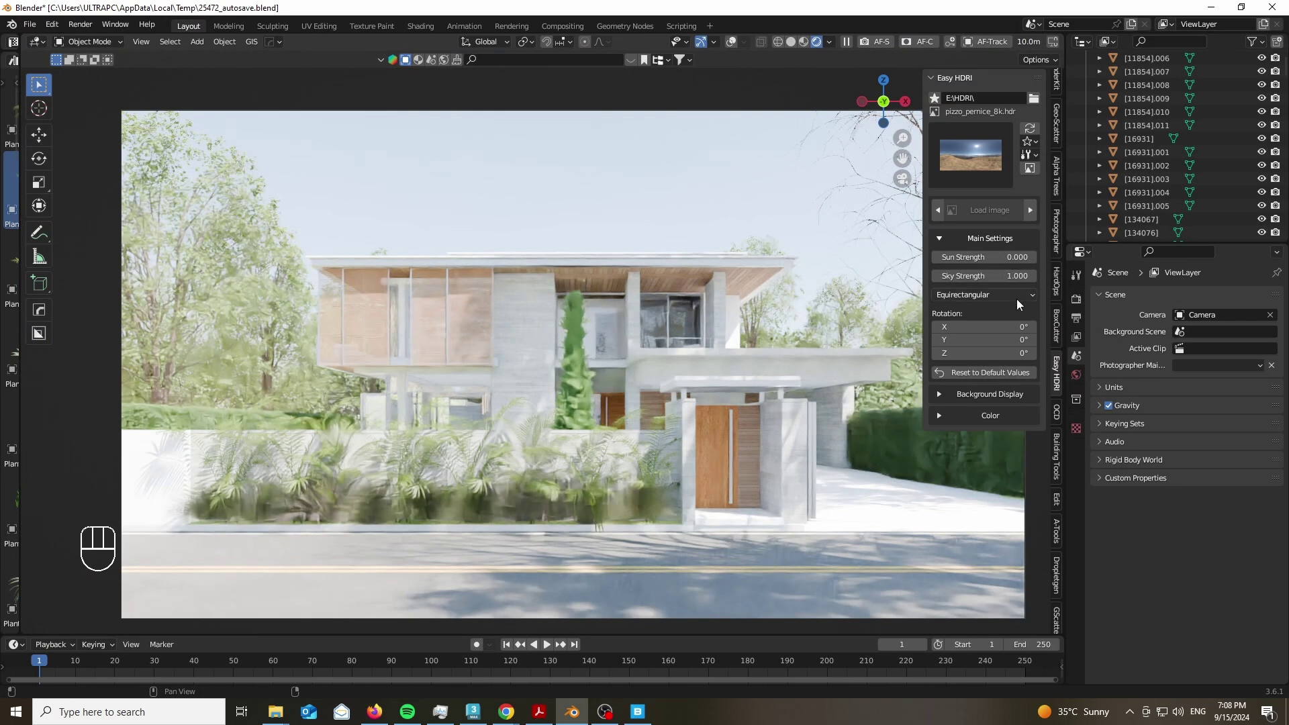
{"action": "left_click", "coordinate": [1076, 374]}
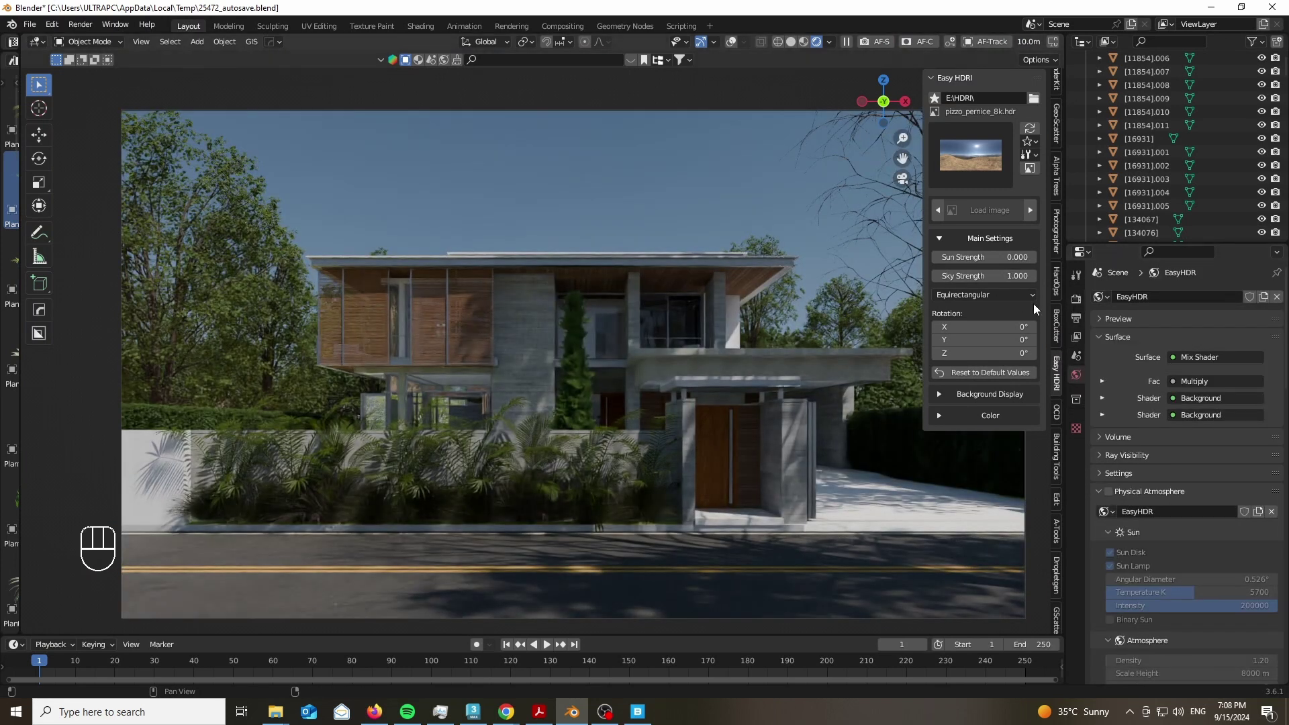
{"action": "scroll", "coordinate": [508, 329], "scroll_direction": "down", "scroll_amount": 2}
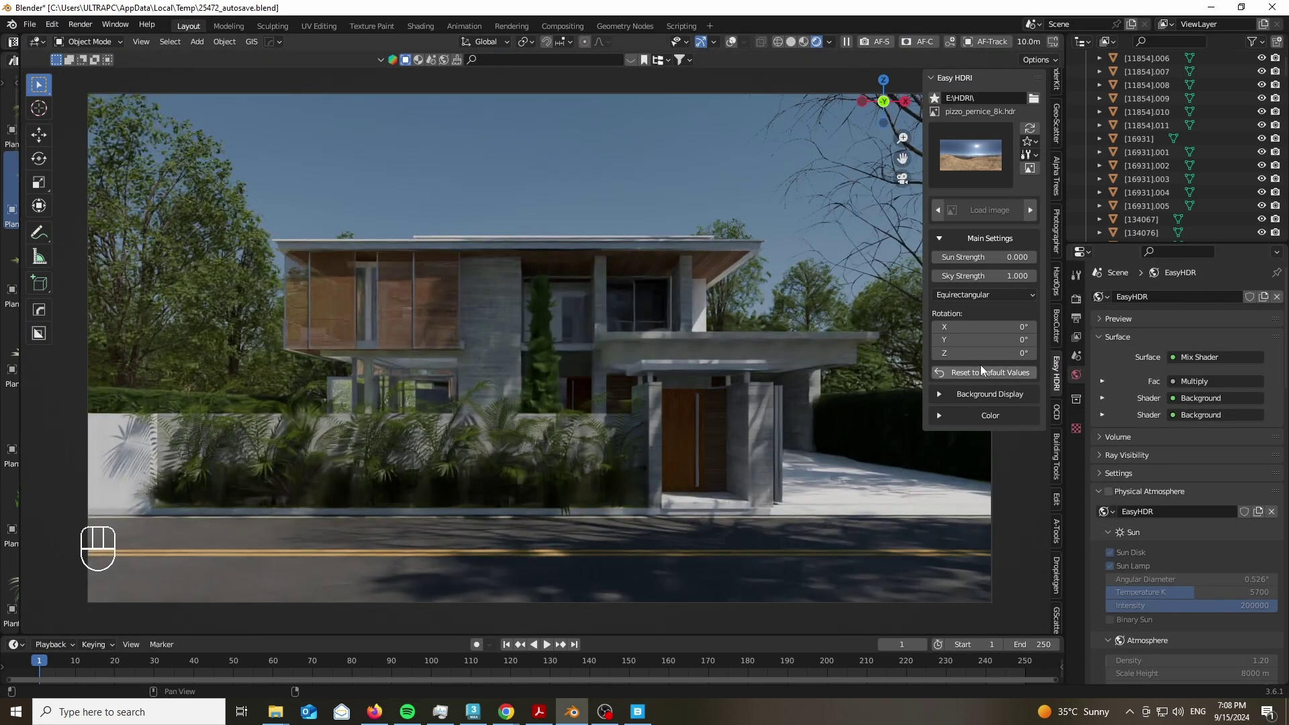
{"action": "left_click_drag", "start_coordinate": [983, 352], "coordinate": [1029, 354]}
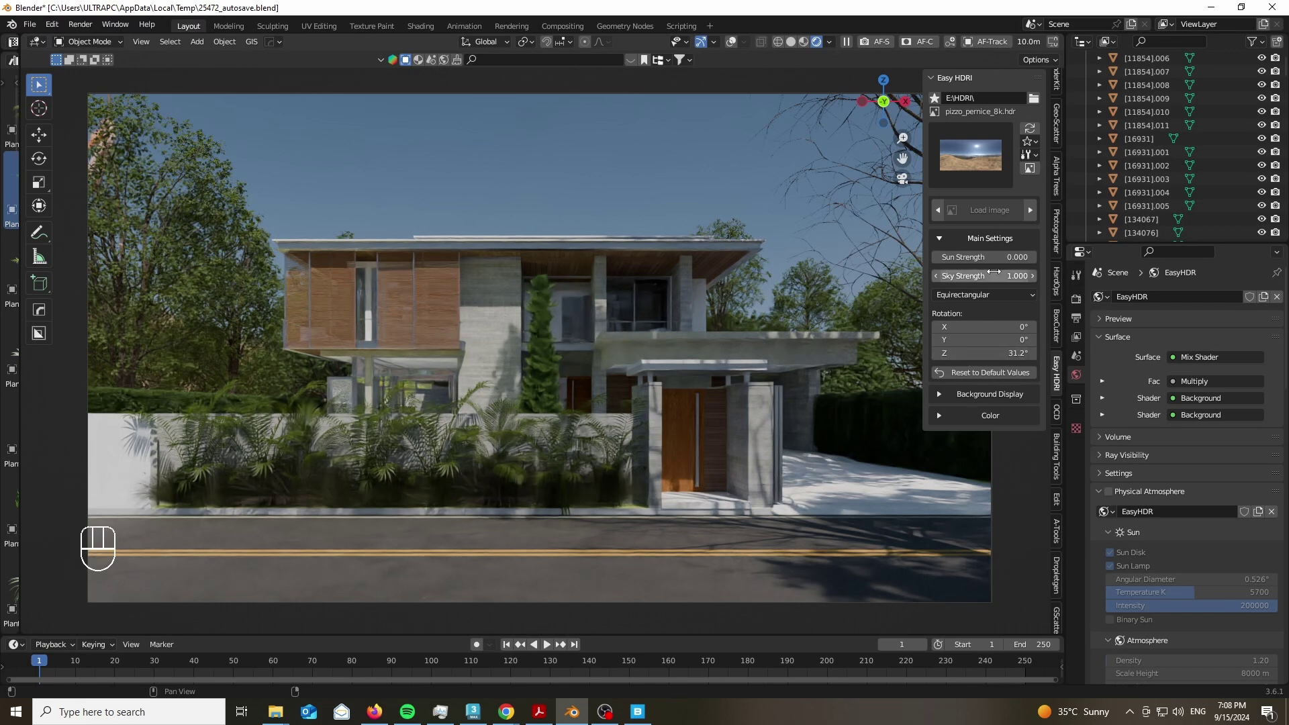
{"action": "left_click_drag", "start_coordinate": [991, 276], "coordinate": [1021, 275]}
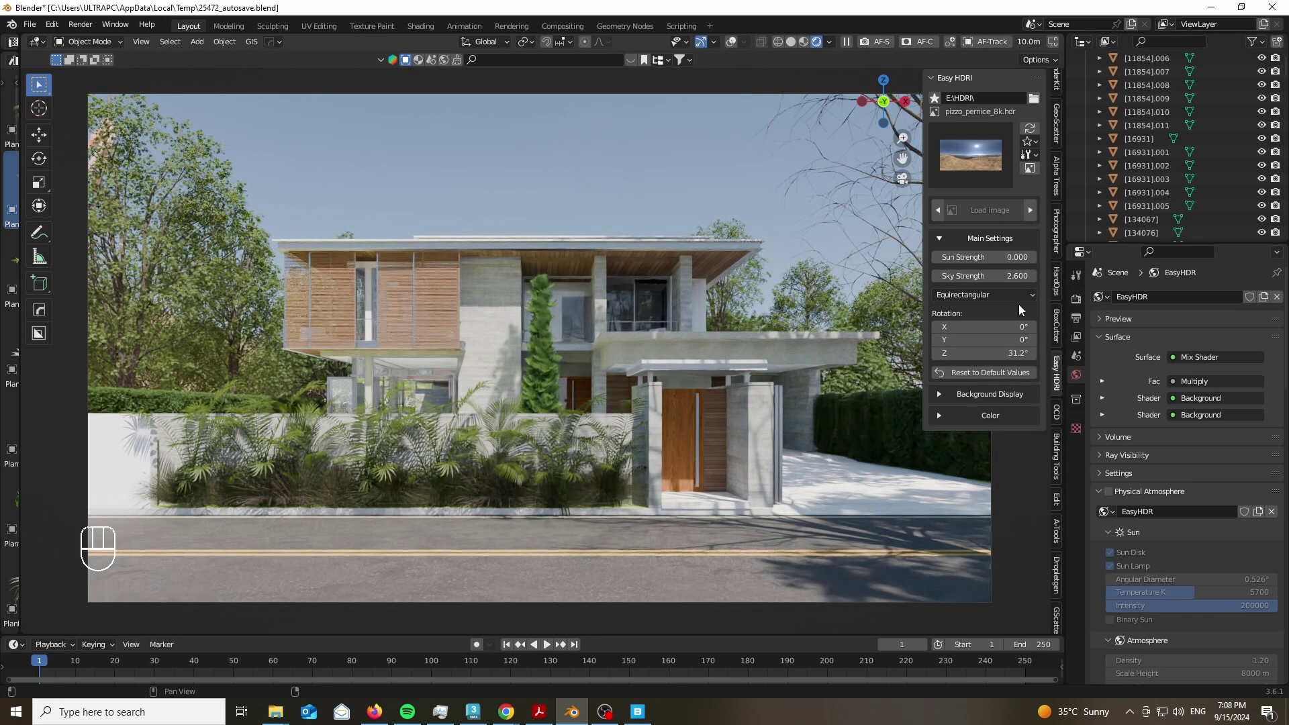
Replace the environment image with the drakensberg mountain 8k HDRI.
{"action": "left_click", "coordinate": [1075, 298]}
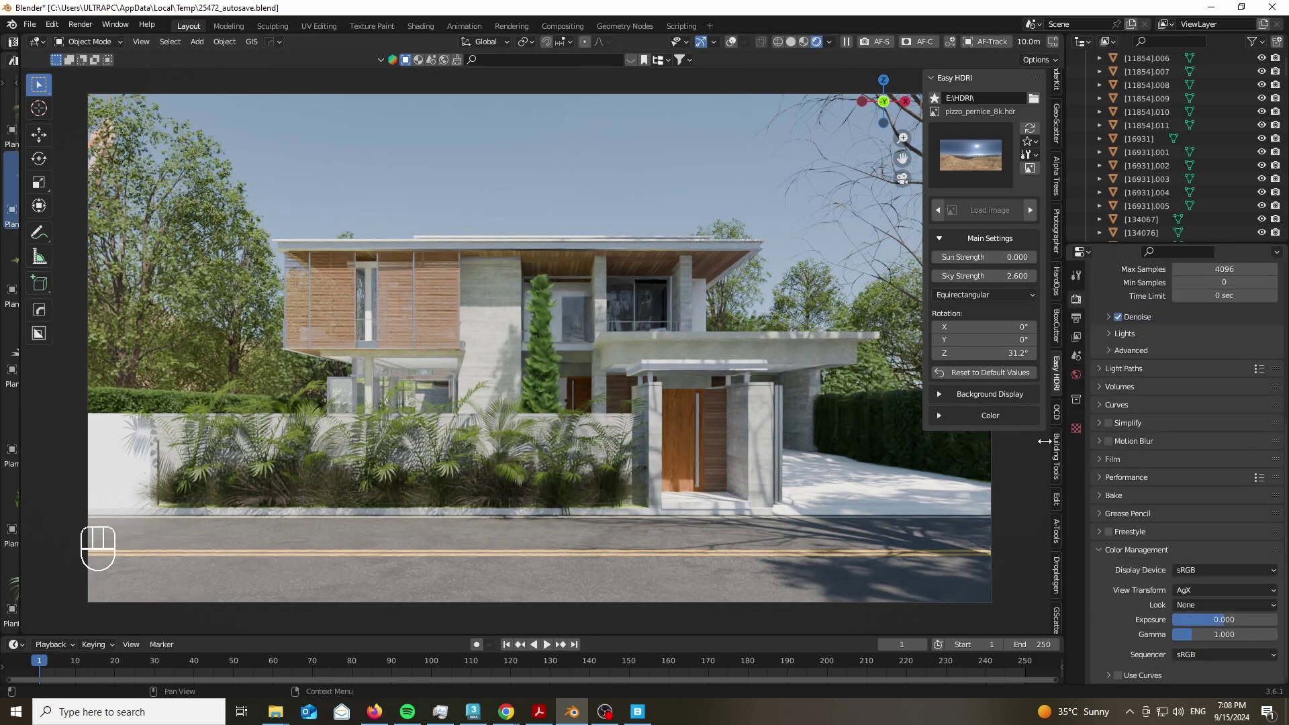
{"action": "scroll", "coordinate": [584, 332], "scroll_direction": "down", "scroll_amount": 1}
{"action": "scroll", "coordinate": [582, 335], "scroll_direction": "up", "scroll_amount": 2}
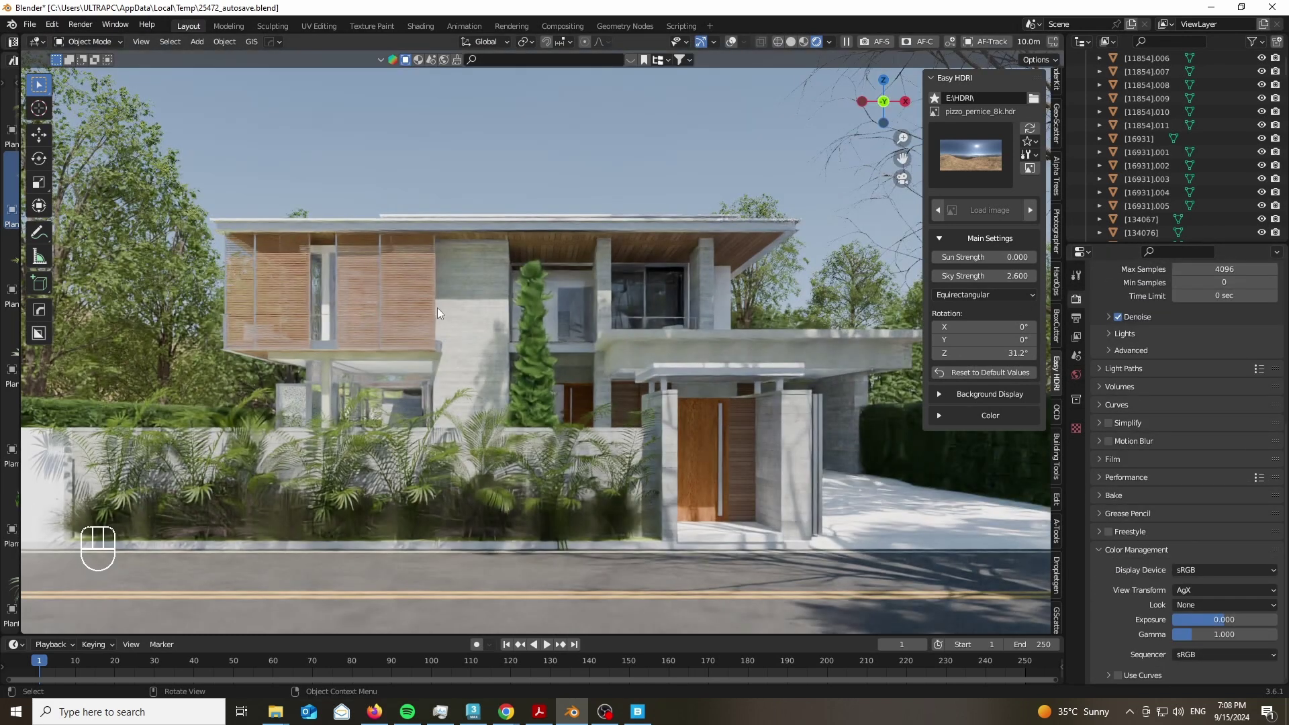
{"action": "scroll", "coordinate": [437, 307], "scroll_direction": "down", "scroll_amount": 1}
{"action": "scroll", "coordinate": [349, 212], "scroll_direction": "up", "scroll_amount": 1}
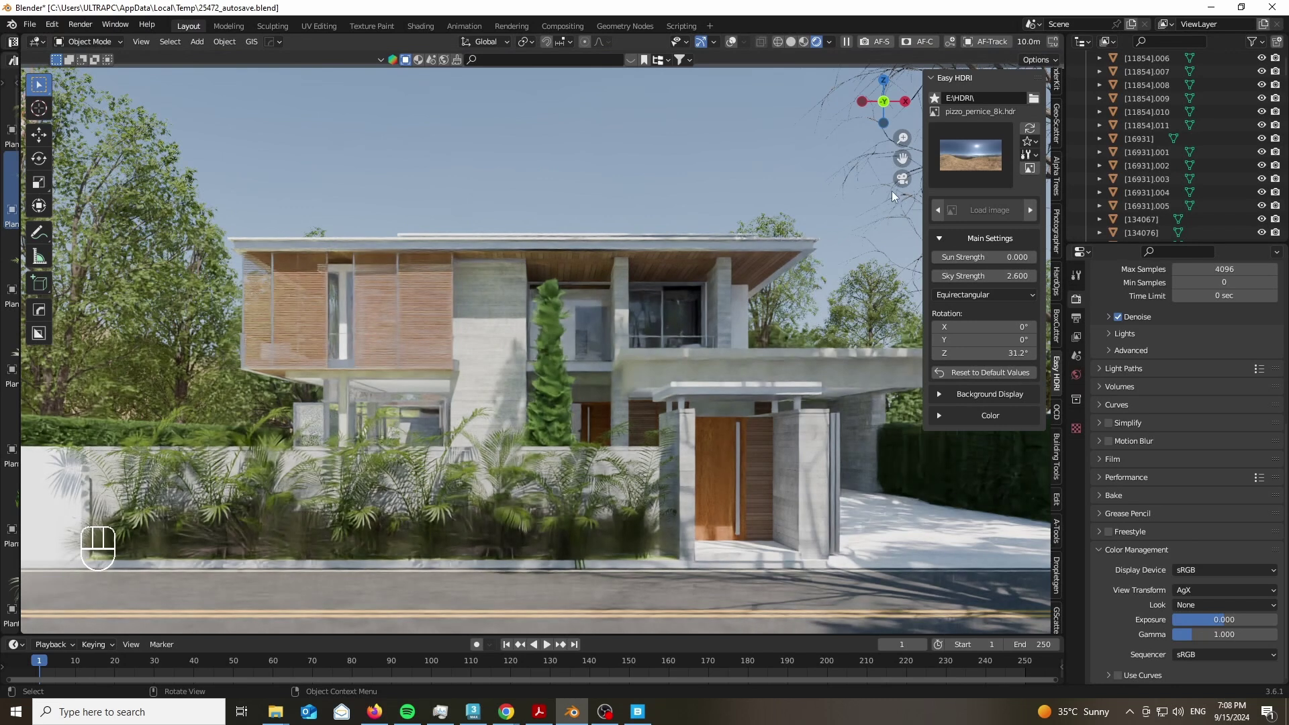
{"action": "left_click", "coordinate": [970, 155]}
{"action": "left_click", "coordinate": [975, 230]}
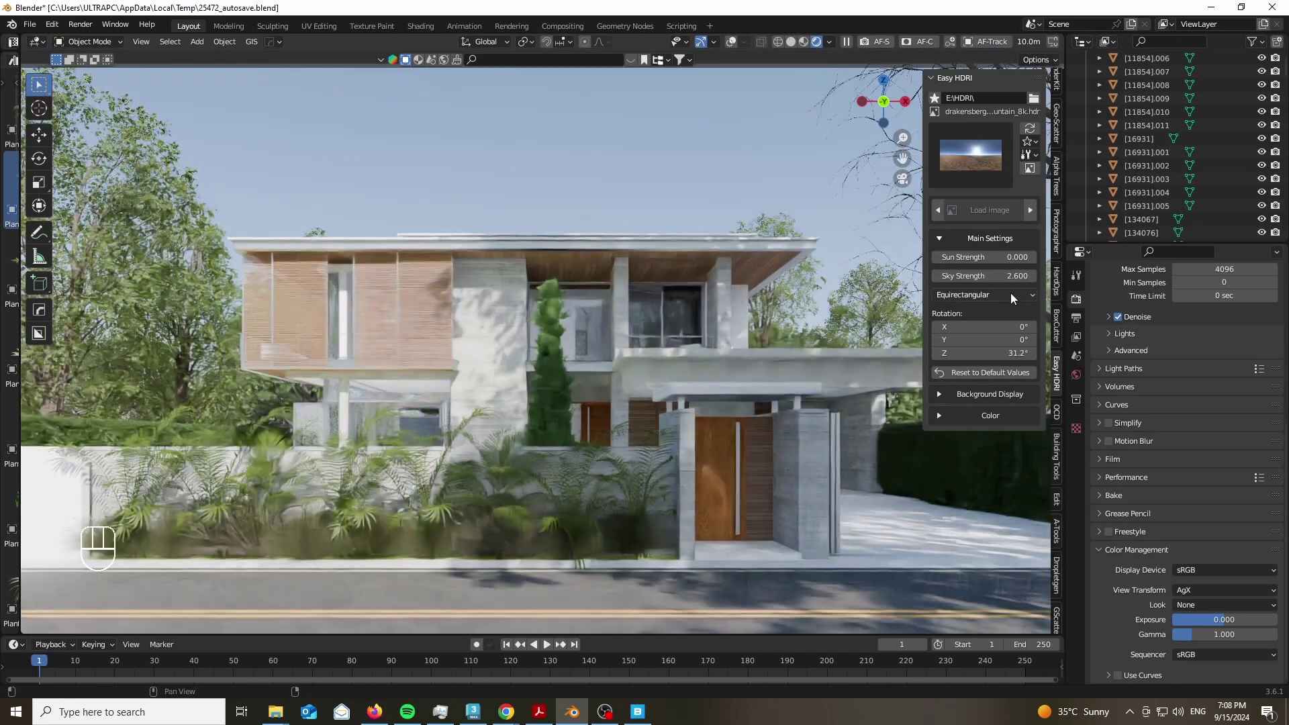
Set the HDRI sun strength to 0.001 and its Z rotation to 18.8°.
{"action": "left_click", "coordinate": [1009, 257]}
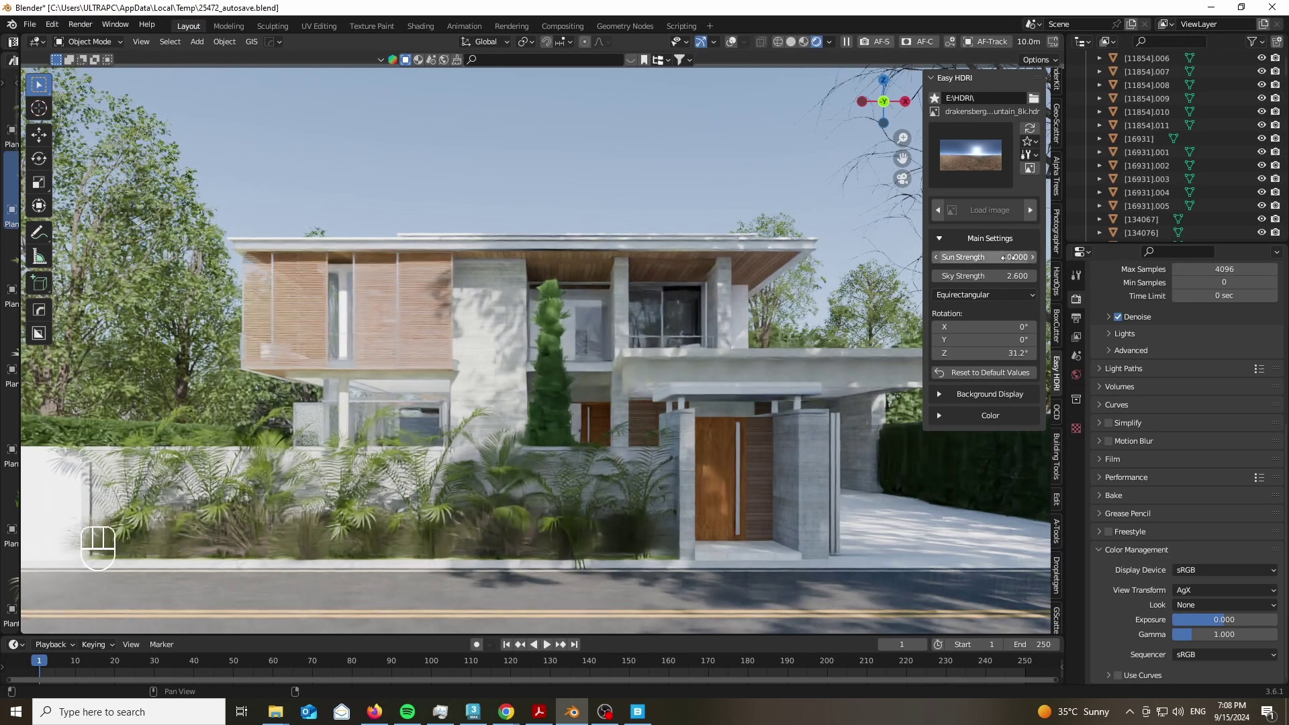
{"action": "type", "text": "01"}
{"action": "key", "text": "Return"}
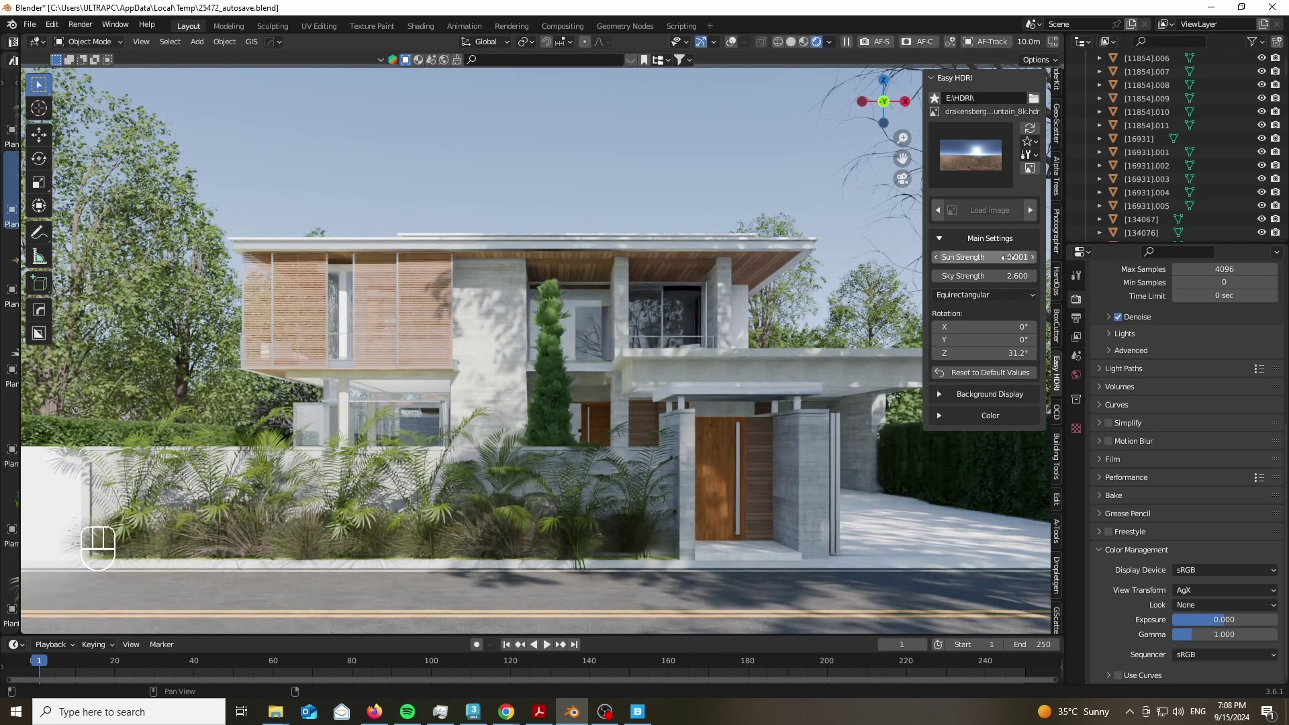
{"action": "scroll", "coordinate": [690, 273], "scroll_direction": "down", "scroll_amount": 3}
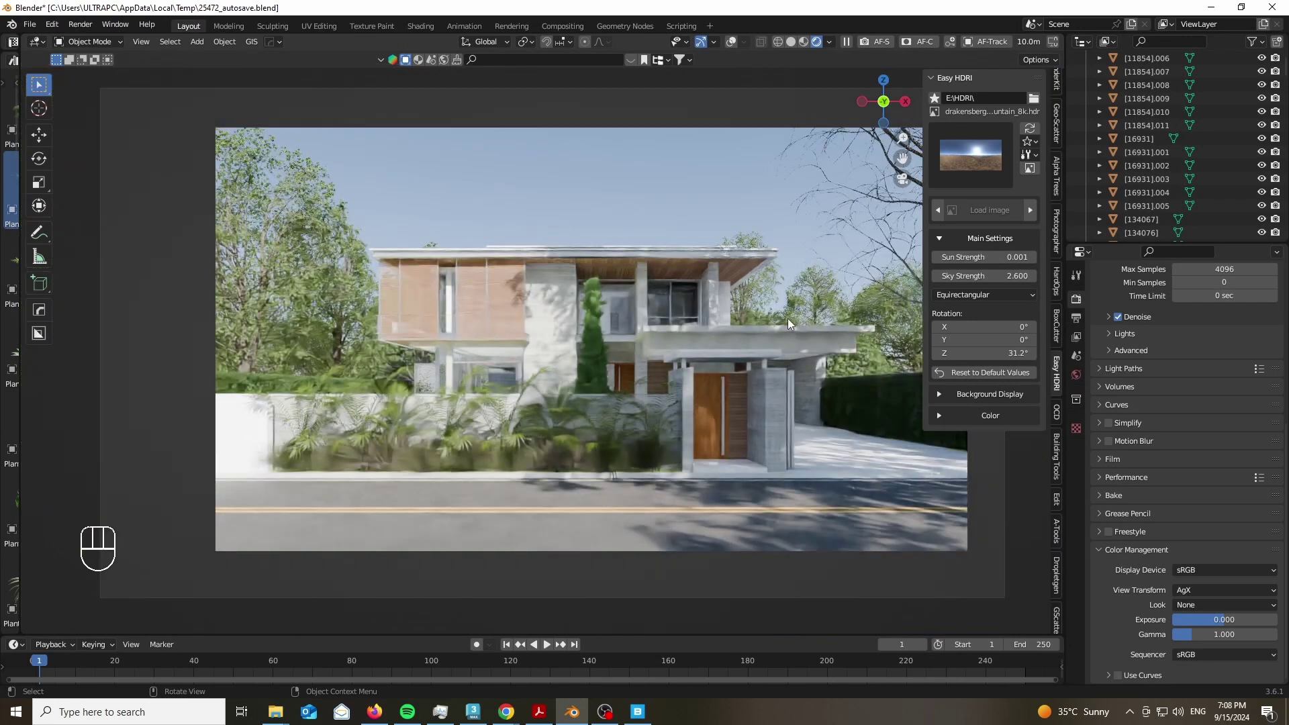
{"action": "scroll", "coordinate": [787, 318], "scroll_direction": "up", "scroll_amount": 1}
{"action": "left_click", "coordinate": [1031, 353]}
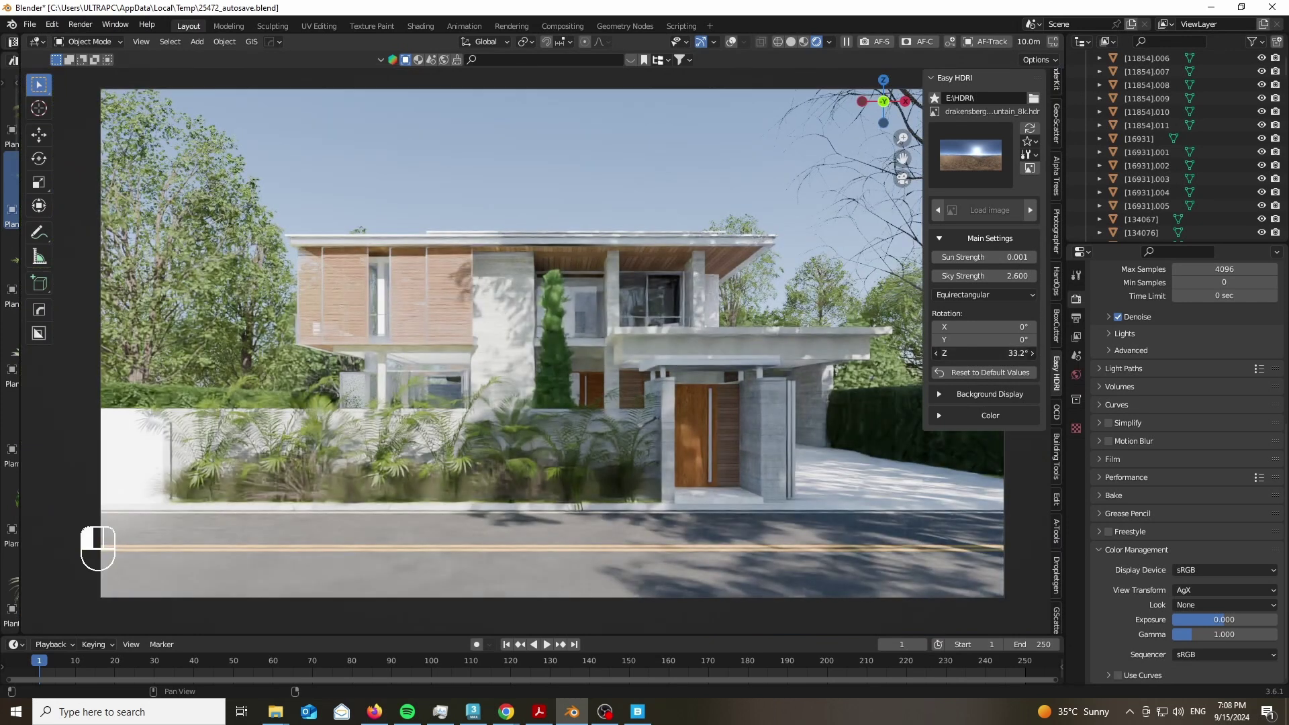
{"action": "left_click_drag", "start_coordinate": [983, 353], "coordinate": [922, 353]}
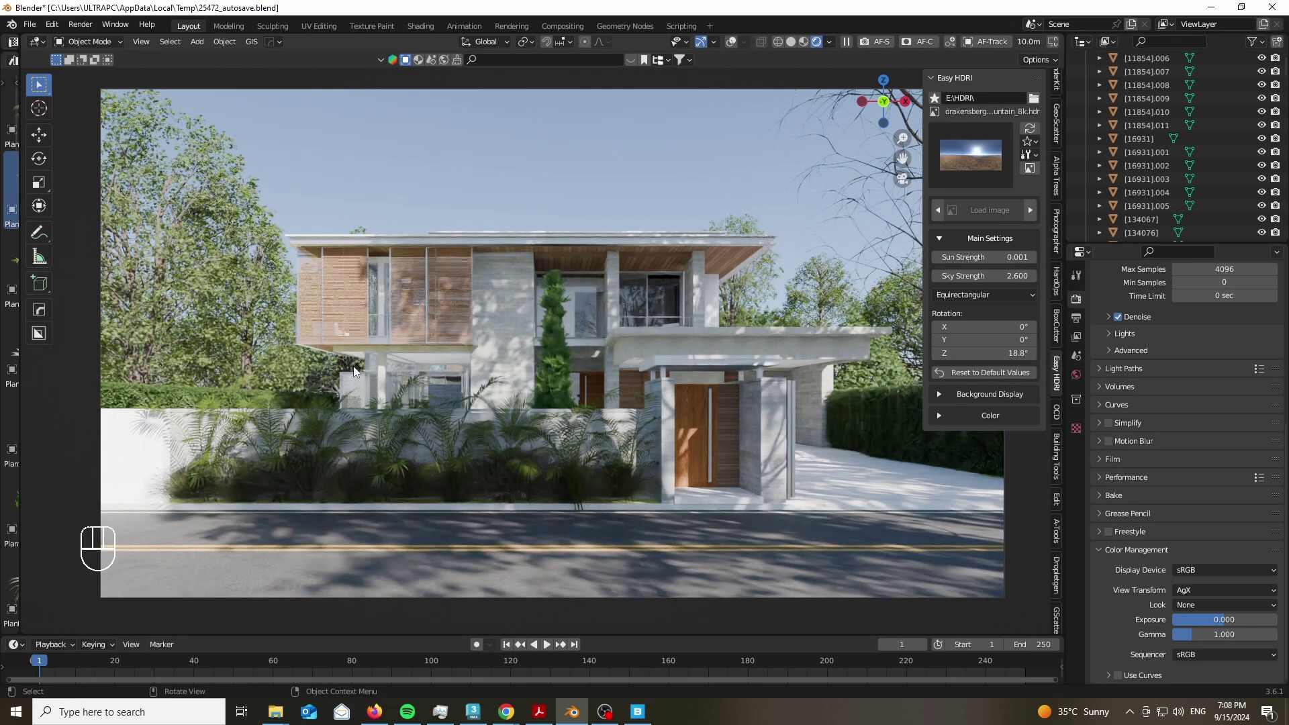
Examine the EasyHDR world node tree in the Shader Editor, then collapse that editor again.
{"action": "left_click_drag", "start_coordinate": [19, 490], "coordinate": [346, 491]}
{"action": "left_click", "coordinate": [15, 62]}
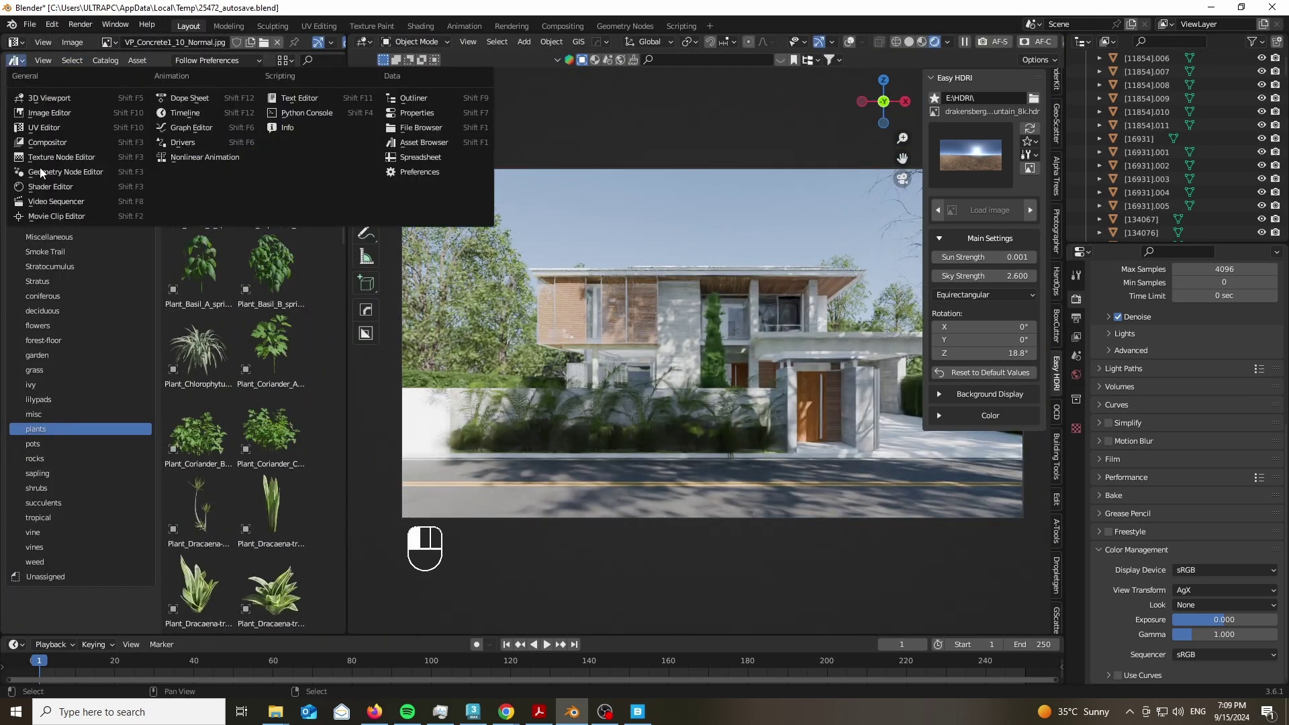
{"action": "left_click", "coordinate": [43, 186]}
{"action": "left_click", "coordinate": [59, 60]}
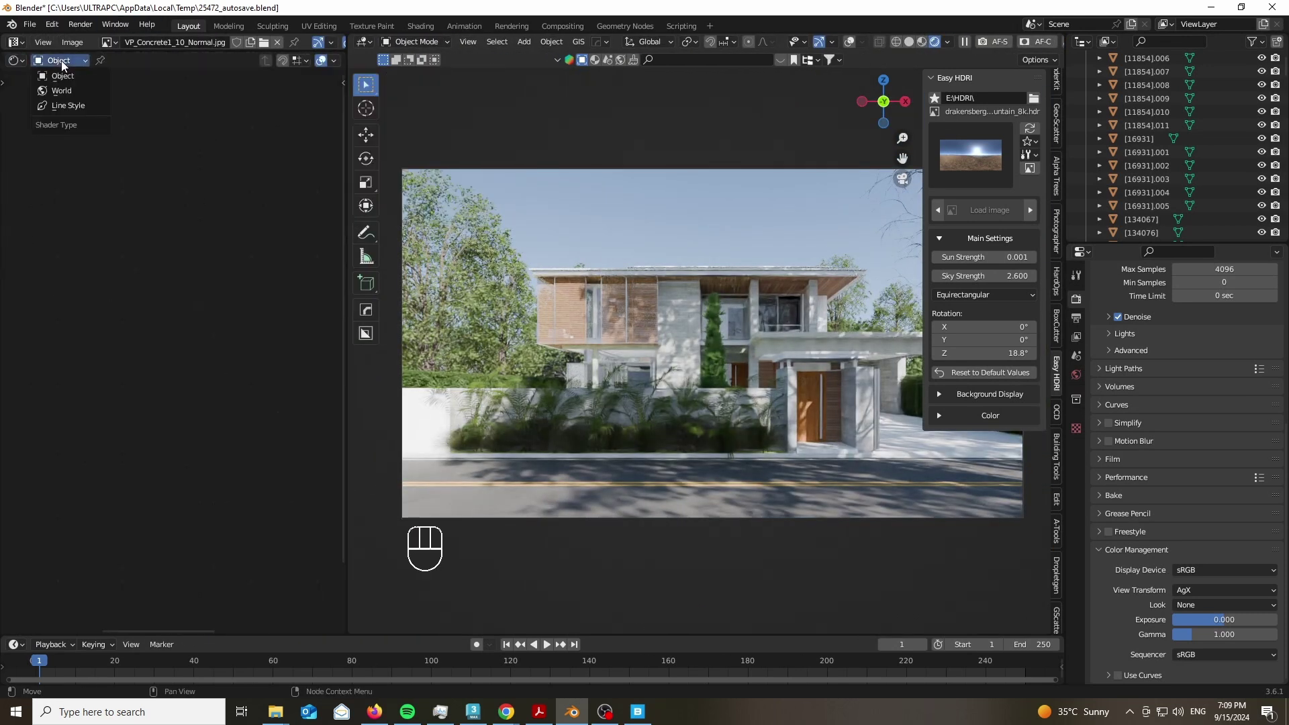
{"action": "left_click", "coordinate": [63, 87]}
{"action": "scroll", "coordinate": [107, 145], "scroll_direction": "down", "scroll_amount": 2}
{"action": "middle_click_drag", "start_coordinate": [201, 342], "coordinate": [264, 440]}
{"action": "scroll", "coordinate": [203, 318], "scroll_direction": "up", "scroll_amount": 3}
{"action": "scroll", "coordinate": [746, 399], "scroll_direction": "up", "scroll_amount": 2}
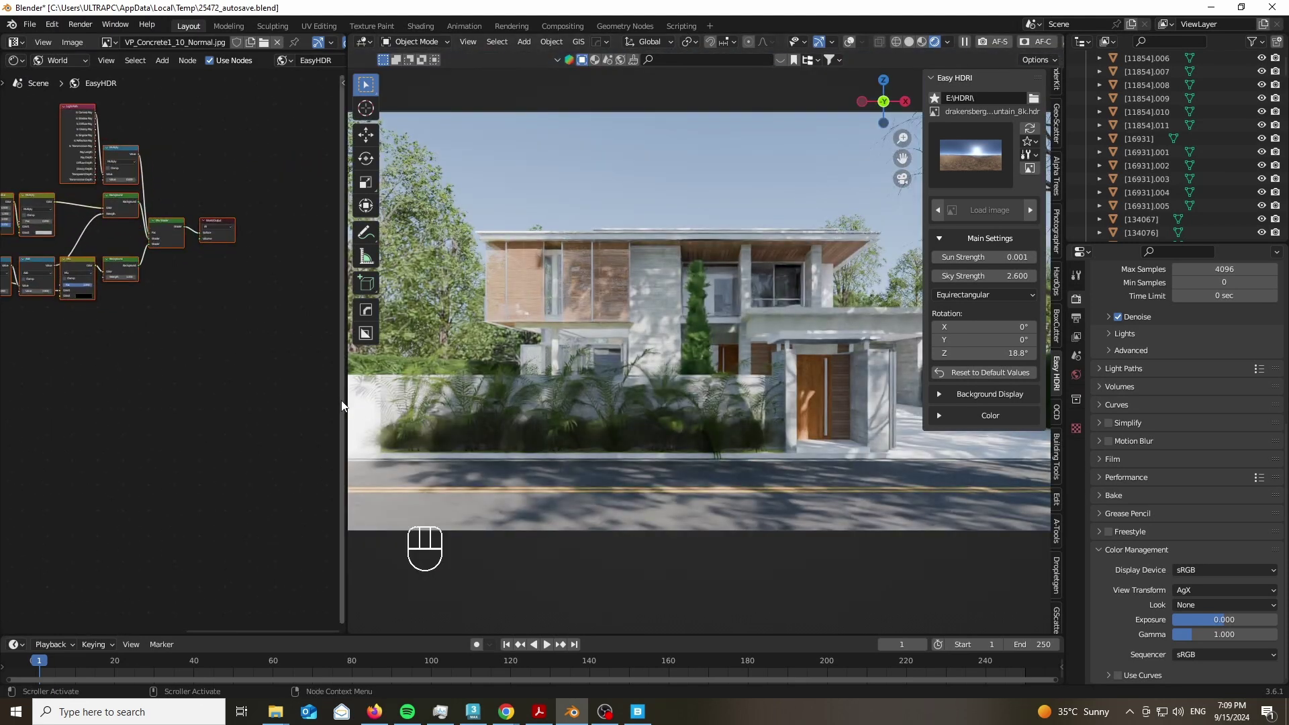
{"action": "left_click_drag", "start_coordinate": [348, 403], "coordinate": [13, 403]}
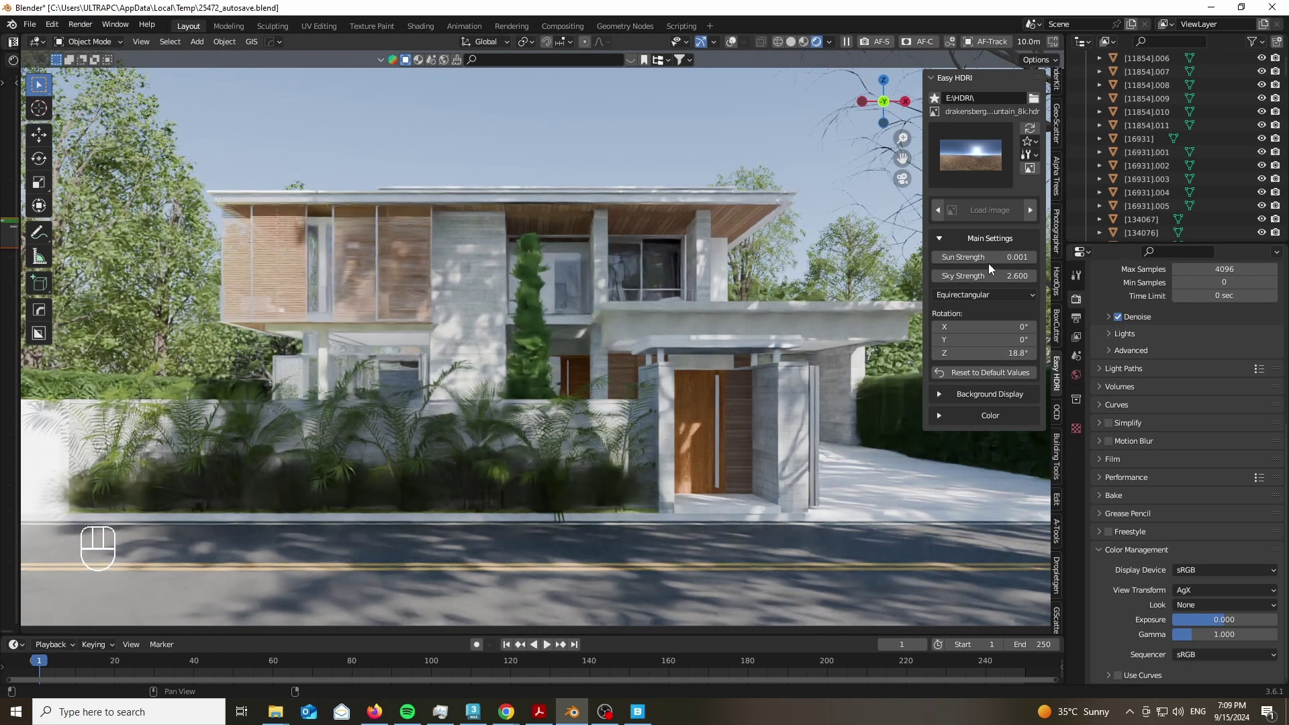
Set the HDRI sun strength to 0.00156.
{"action": "left_click", "coordinate": [988, 259]}
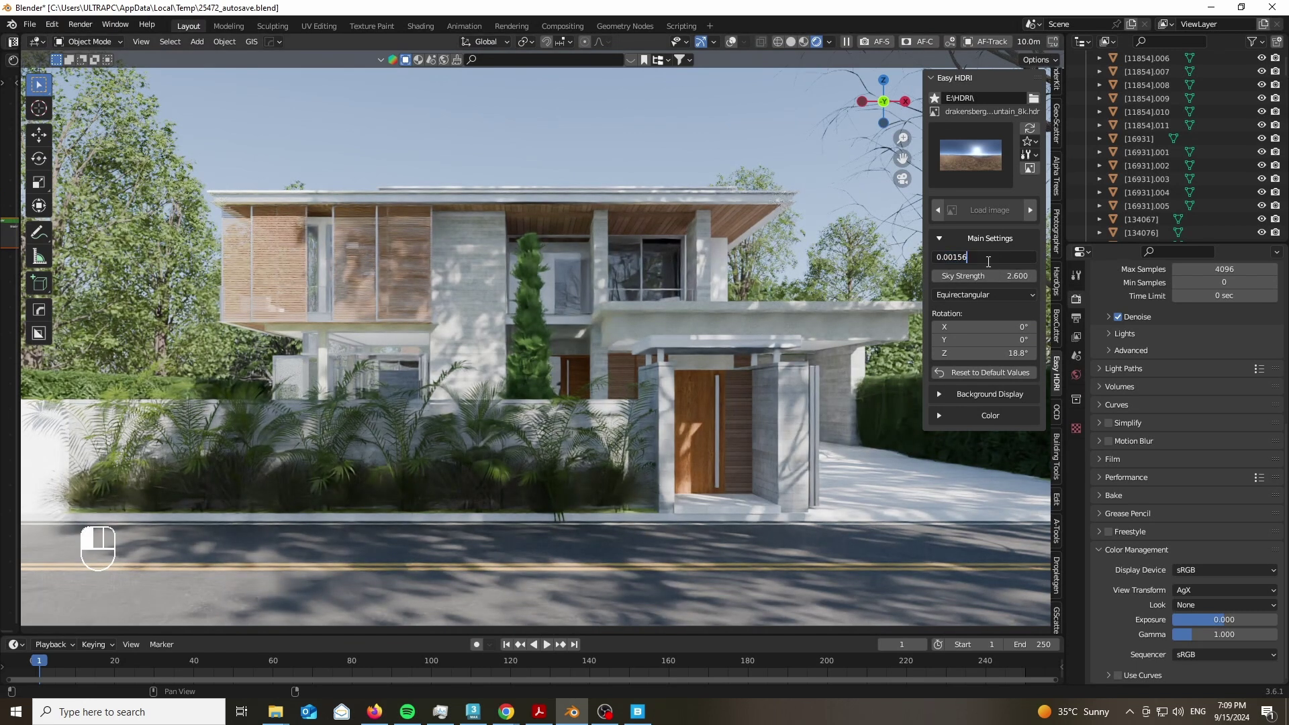
{"action": "type", "text": "0.0015"}
{"action": "key", "text": "Return"}
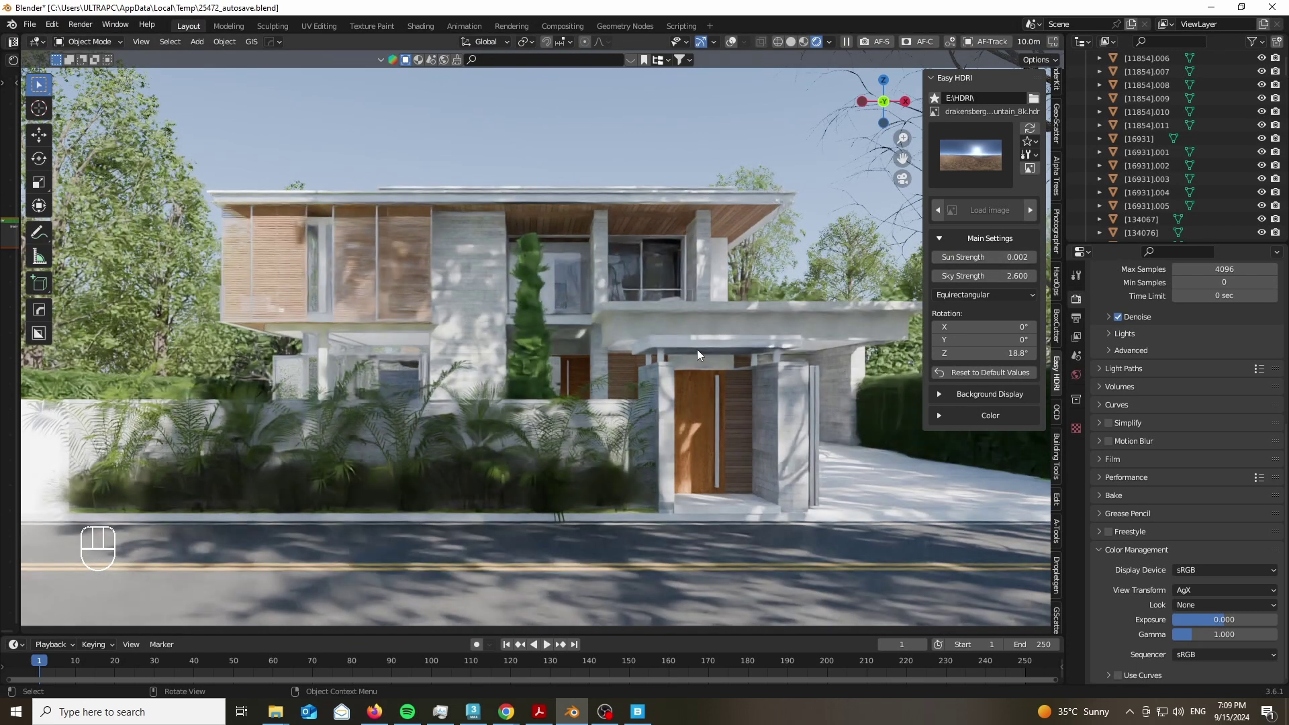
Set the HDRI sun strength to 0.002 and the sky strength to 3.0.
{"action": "scroll", "coordinate": [797, 229], "scroll_direction": "up", "scroll_amount": 1}
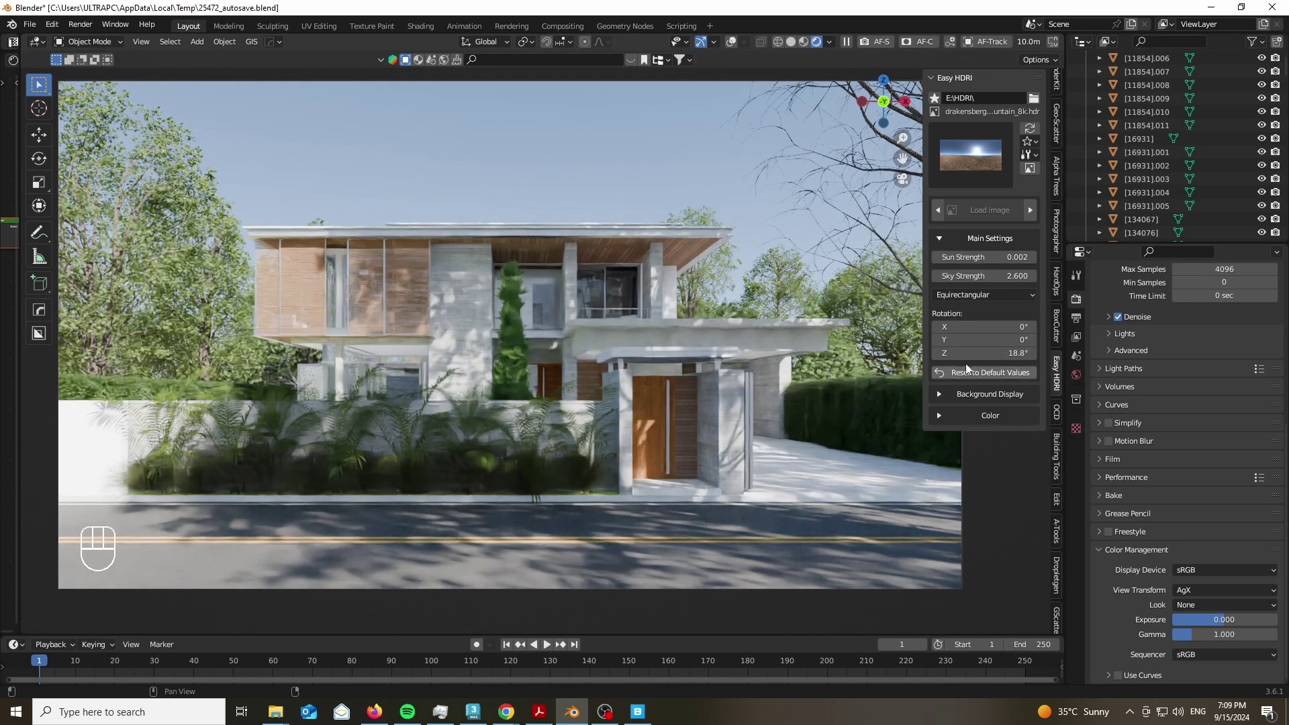
{"action": "left_click", "coordinate": [1020, 261]}
{"action": "left_click", "coordinate": [1018, 261]}
{"action": "key", "text": "BackSpace"}
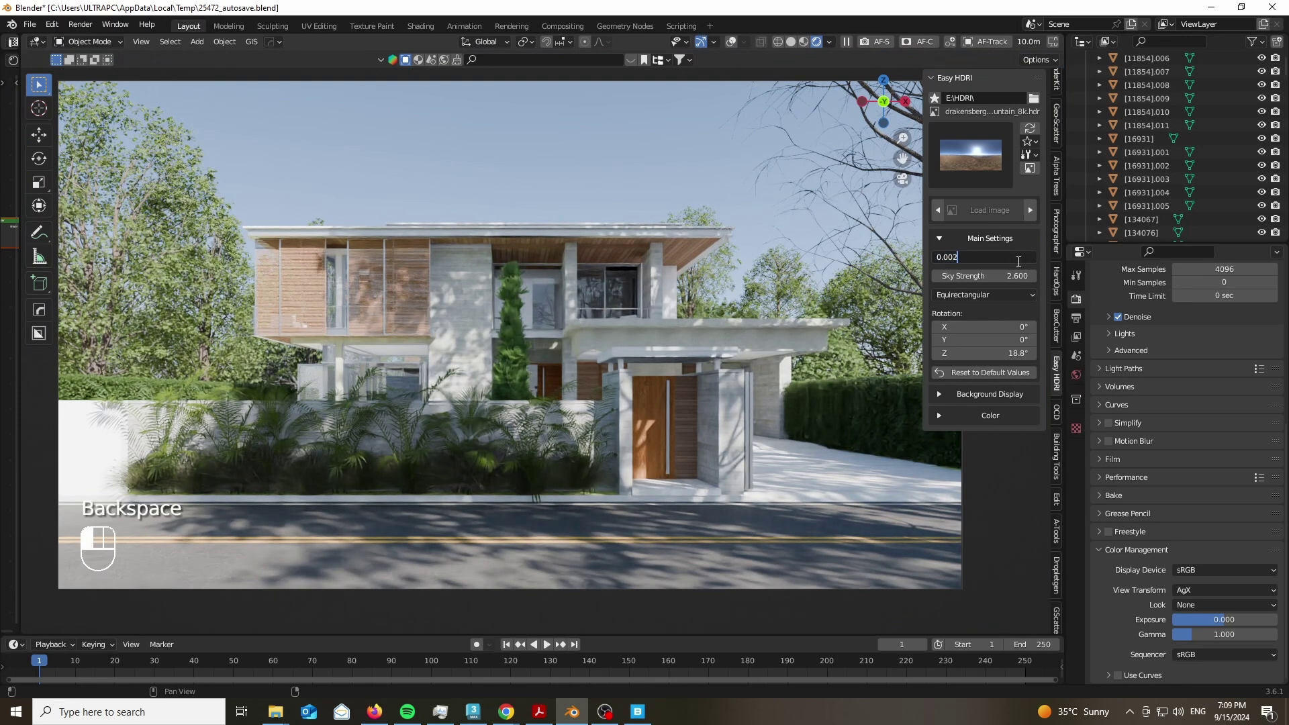
{"action": "left_click", "coordinate": [1033, 290]}
{"action": "left_click", "coordinate": [1031, 279]}
{"action": "left_click", "coordinate": [1031, 279]}
{"action": "left_click", "coordinate": [1031, 279]}
{"action": "left_click", "coordinate": [1031, 279]}
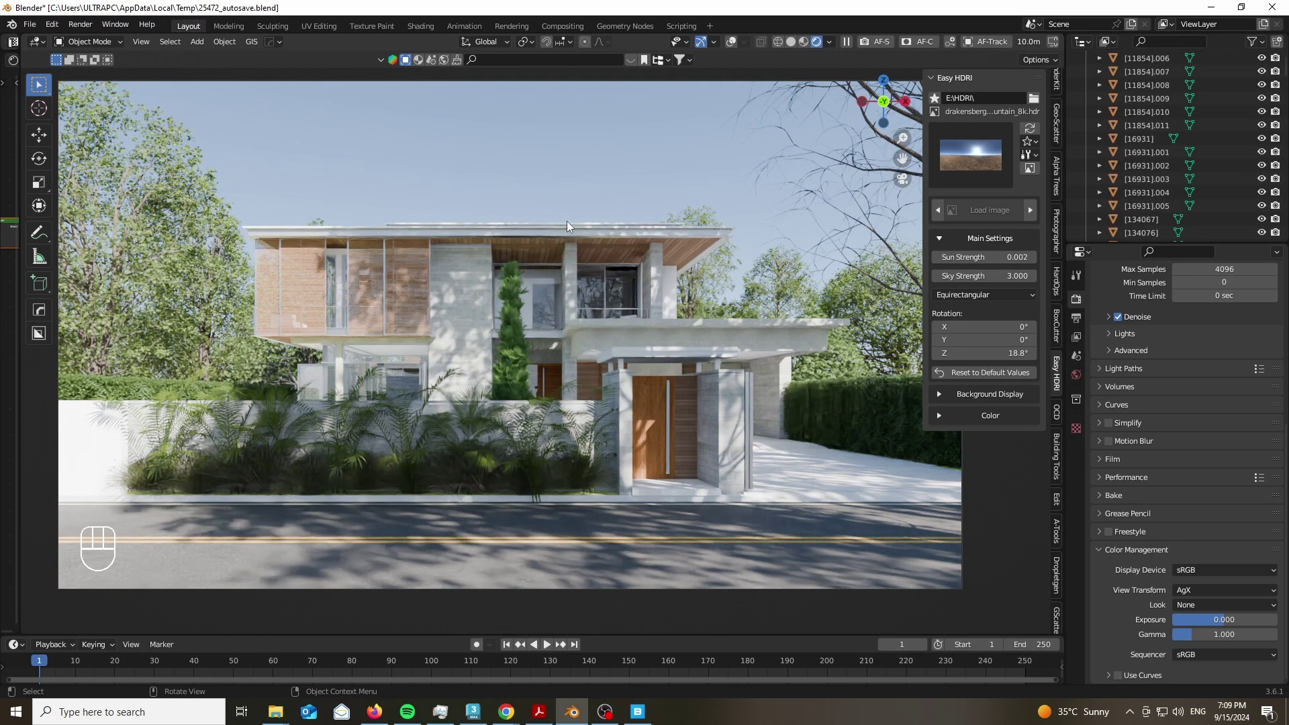
Move the large green tree beside the road horizontally by about -4.08 m in X and -3.76 m in Y and return to camera view.
{"action": "middle_click_drag", "start_coordinate": [683, 220], "coordinate": [350, 211]}
{"action": "scroll", "coordinate": [350, 211], "scroll_direction": "down", "scroll_amount": 3}
{"action": "left_click", "coordinate": [581, 318]}
{"action": "key", "text": "g"}
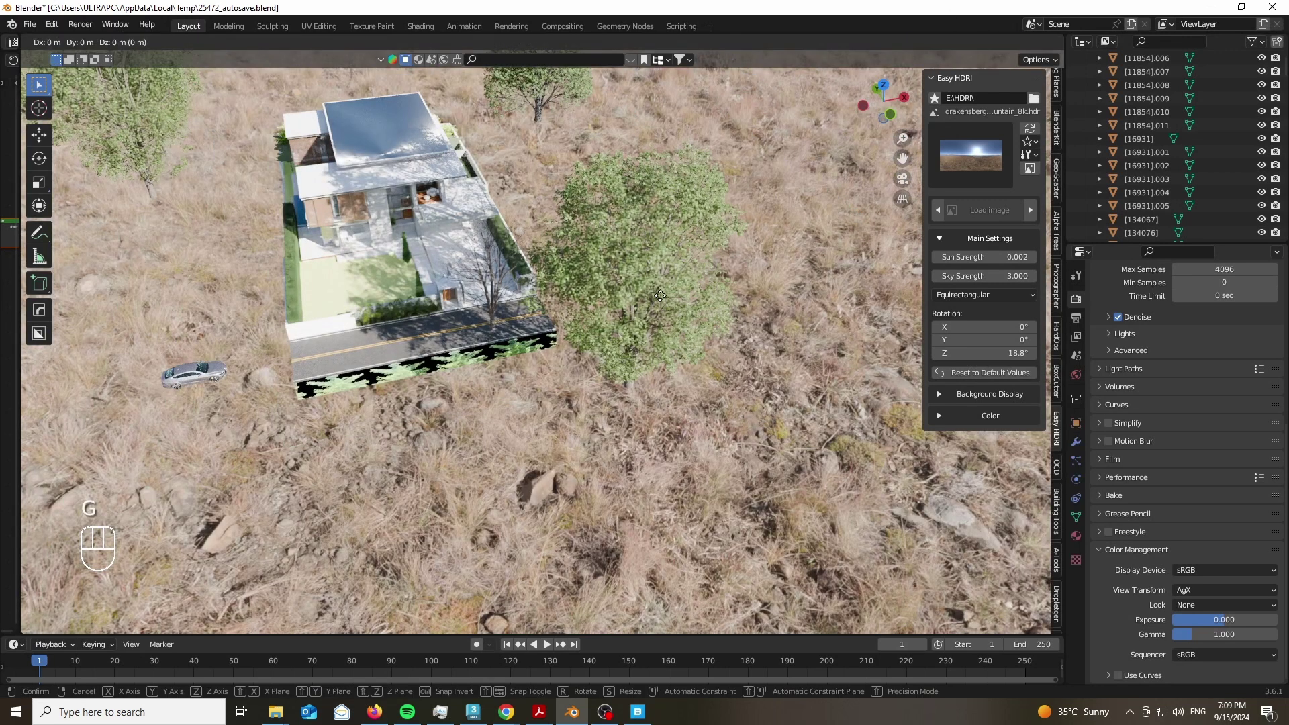
{"action": "key", "text": "shift+z"}
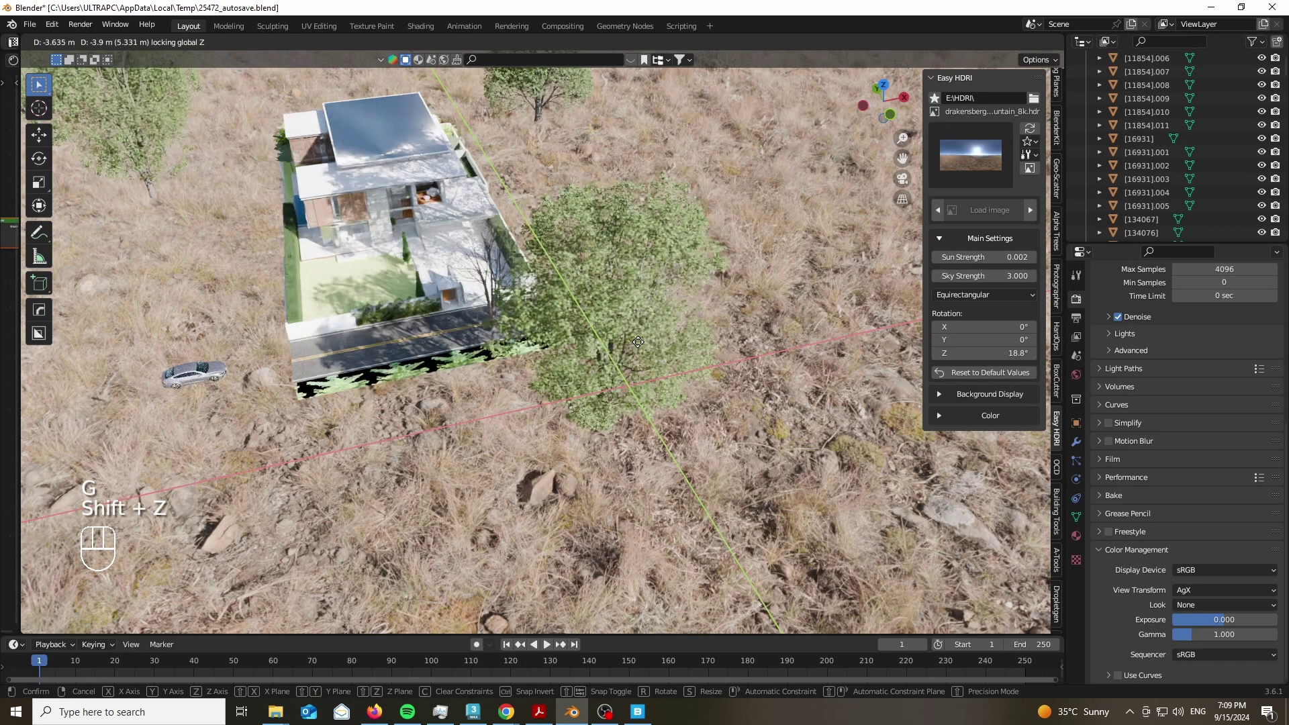
{"action": "left_click", "coordinate": [632, 342]}
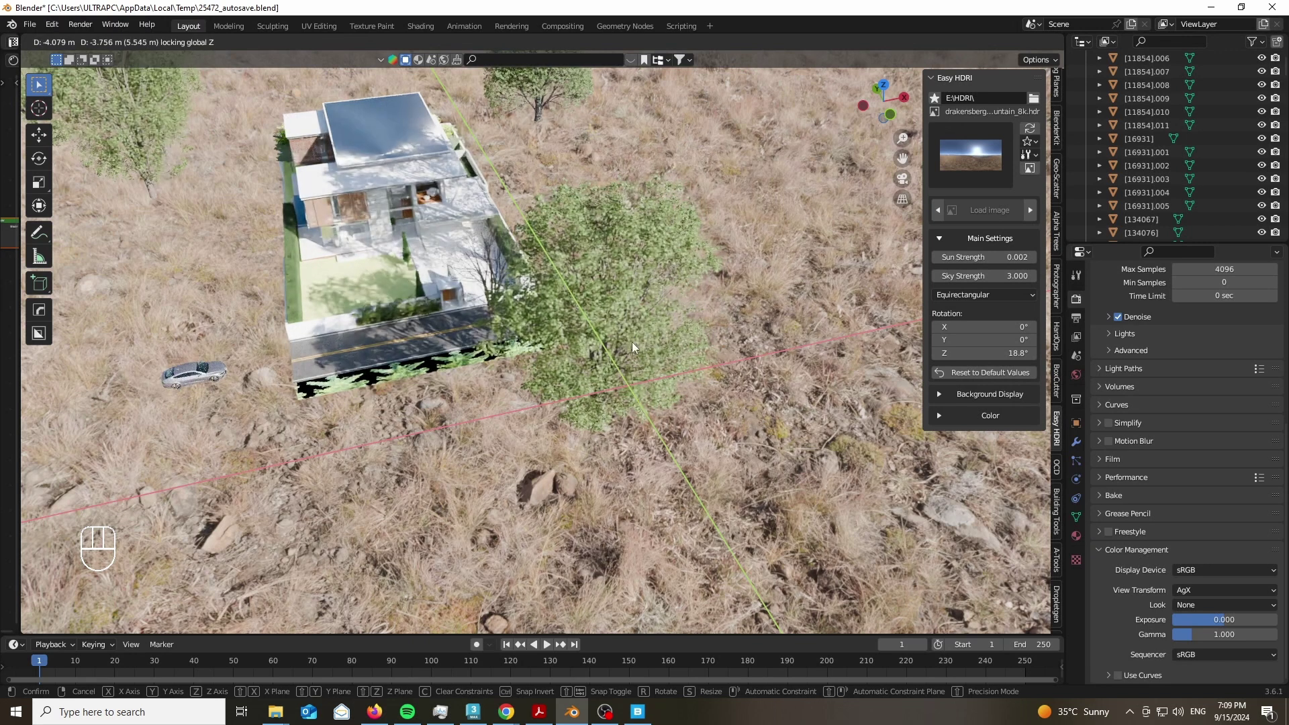
{"action": "key", "text": "KP_0"}
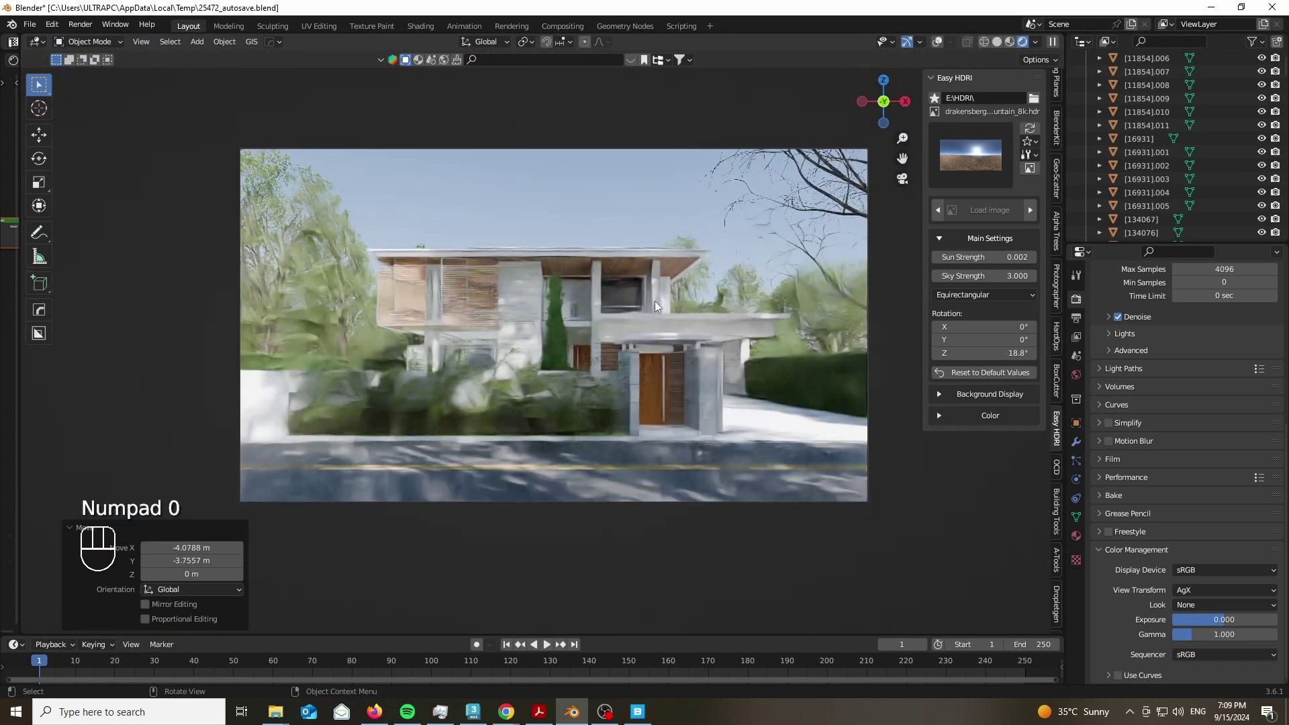
{"action": "scroll", "coordinate": [647, 339], "scroll_direction": "up", "scroll_amount": 1}
{"action": "scroll", "coordinate": [597, 247], "scroll_direction": "up", "scroll_amount": 1}
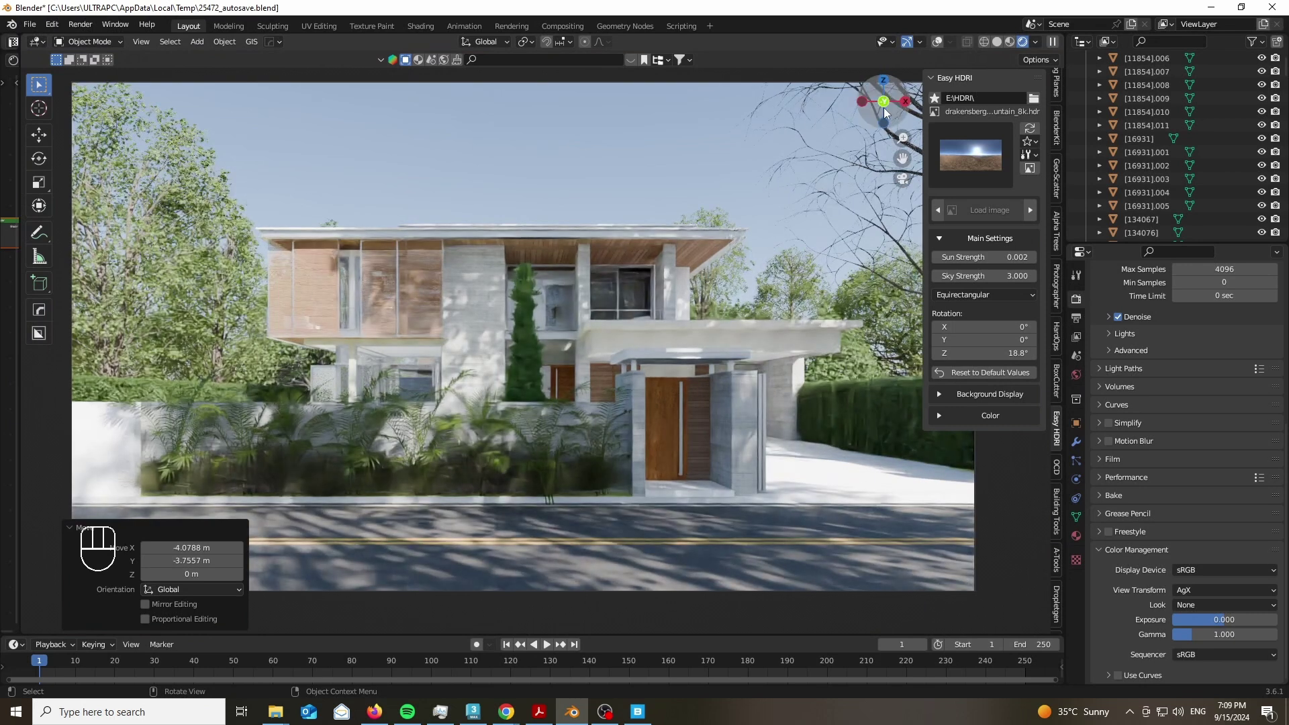
Turn on overlays and move the Acer pseudoplatanus summer.003 tree horizontally by about 7.63 m in X and -4.99 m in Y.
{"action": "left_click_drag", "start_coordinate": [884, 108], "coordinate": [941, 141]}
{"action": "scroll", "coordinate": [597, 353], "scroll_direction": "down", "scroll_amount": 4}
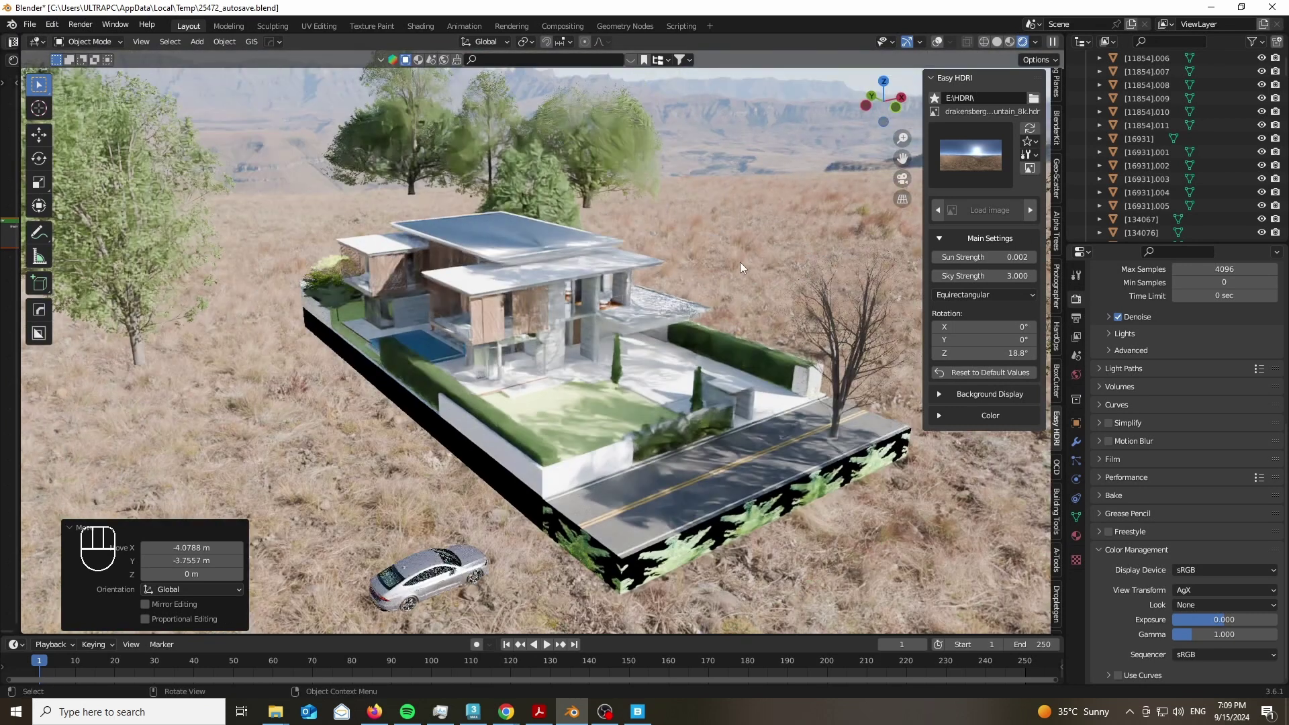
{"action": "left_click", "coordinate": [741, 262]}
{"action": "left_click", "coordinate": [939, 41]}
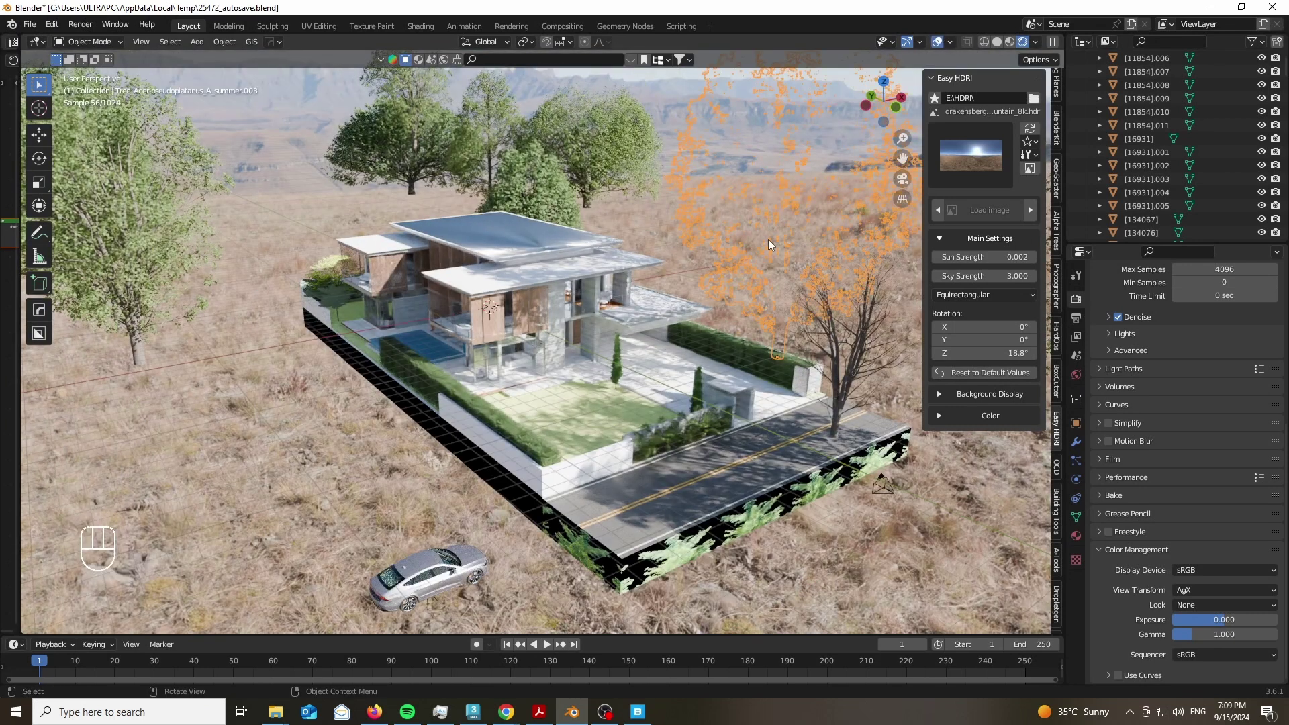
{"action": "key", "text": "g"}
{"action": "key", "text": "shift+z"}
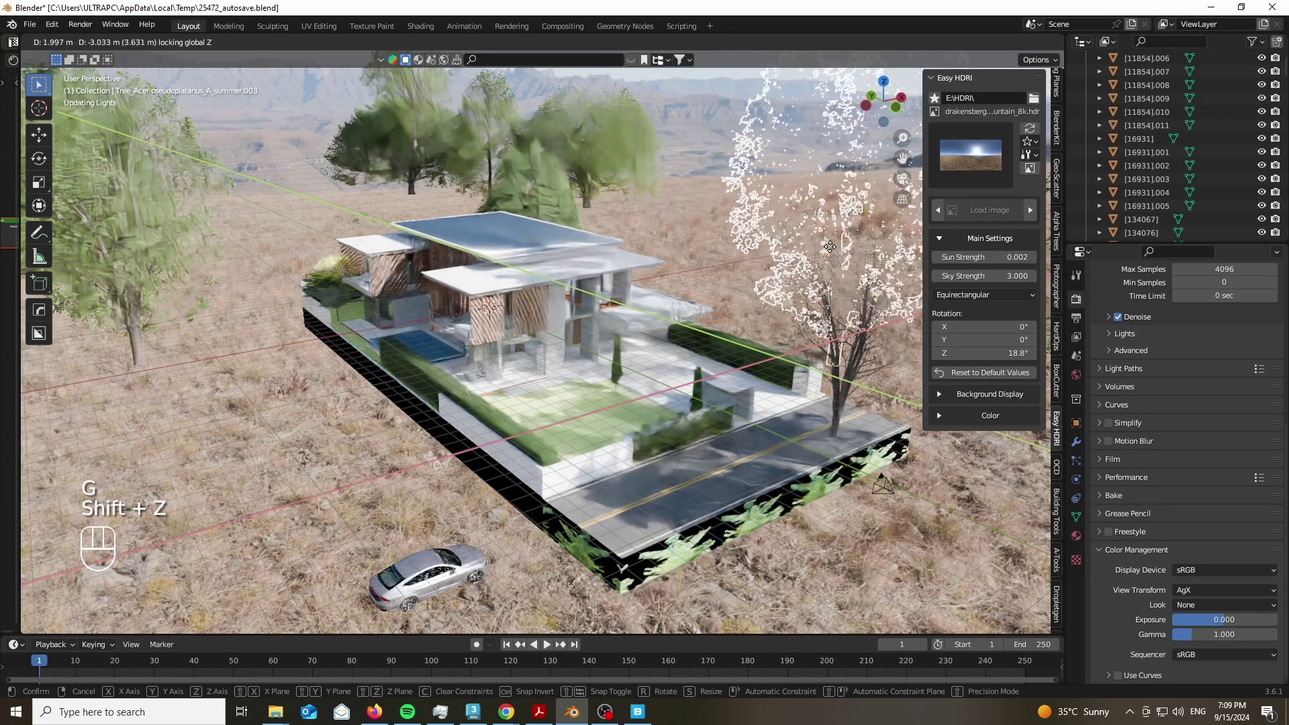
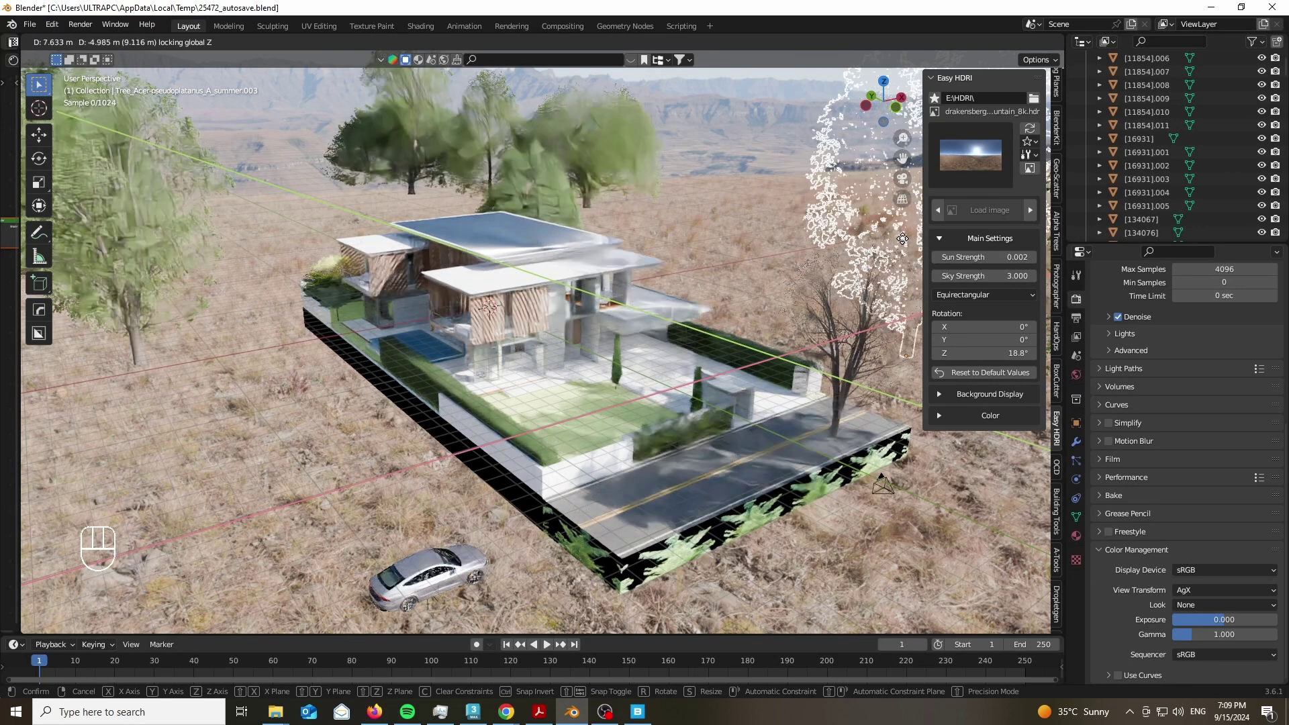
{"action": "left_click", "coordinate": [902, 239]}
In camera view, move the same Acer tree about -1.29 m in X and 7.26 m up in Z, and turn overlays off.
{"action": "key", "text": "KP_0"}
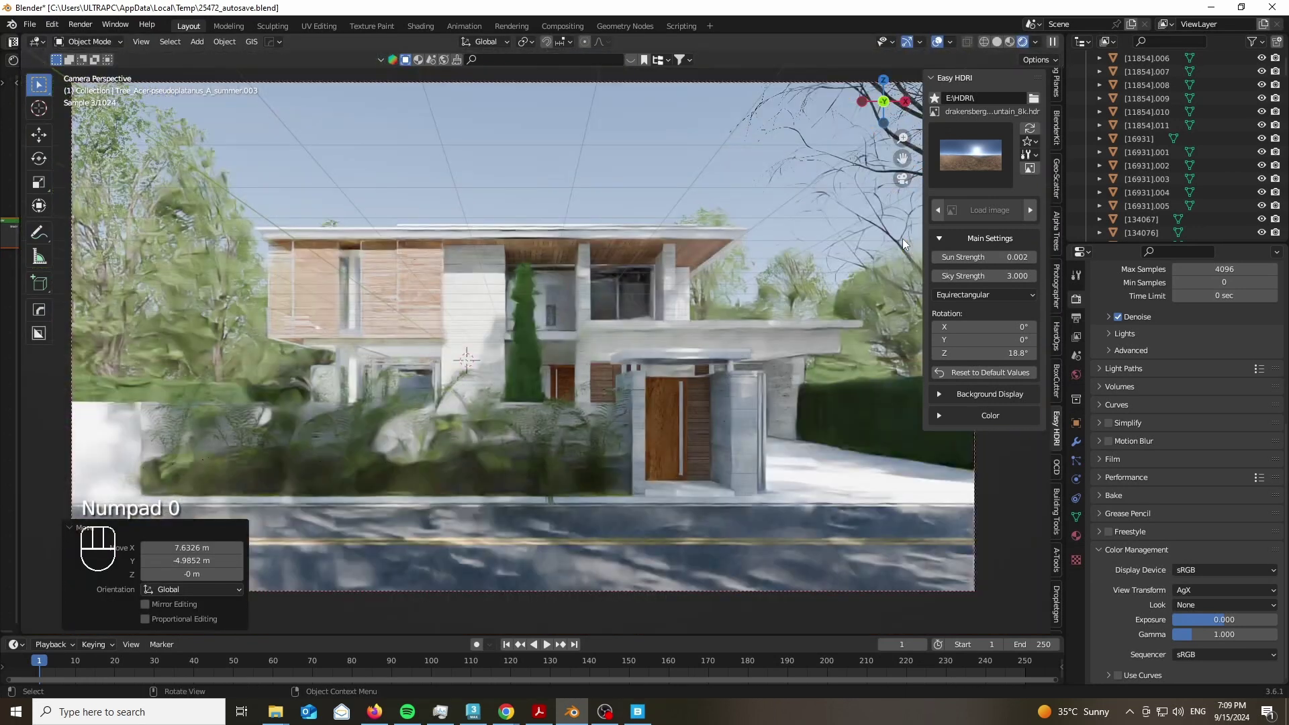
{"action": "key", "text": "g"}
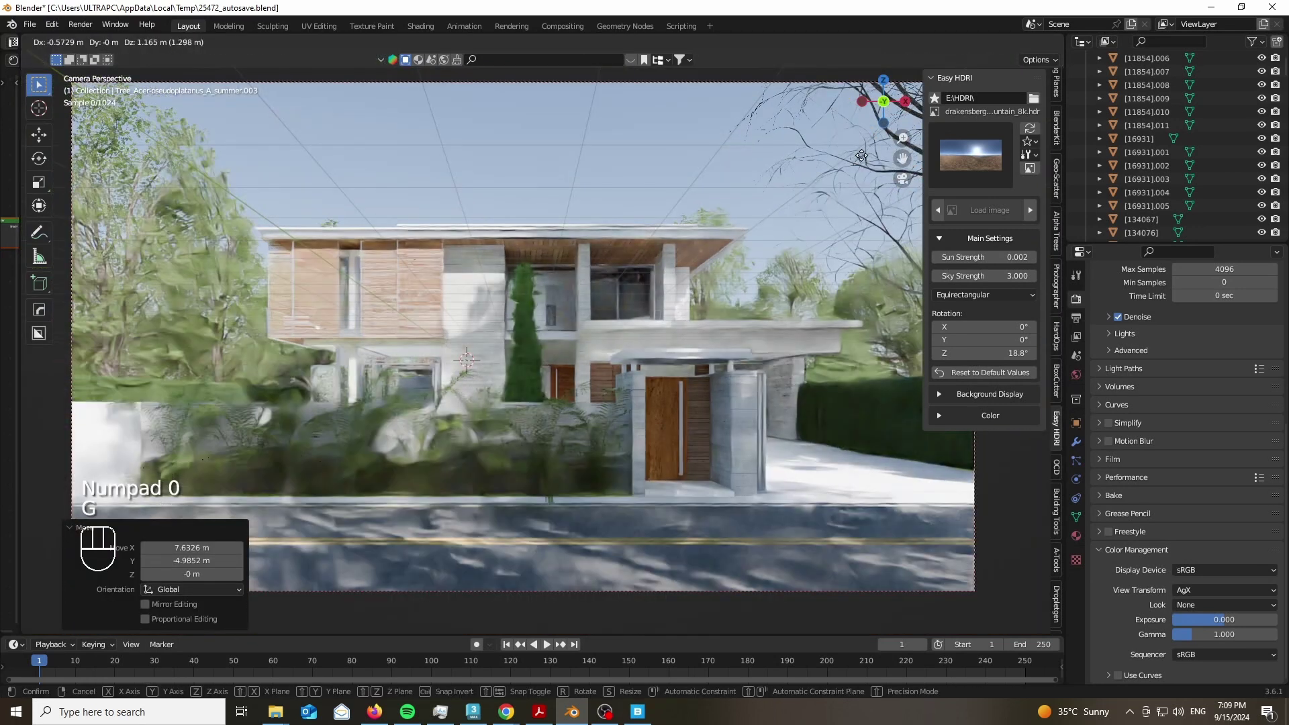
{"action": "left_click", "coordinate": [811, 301]}
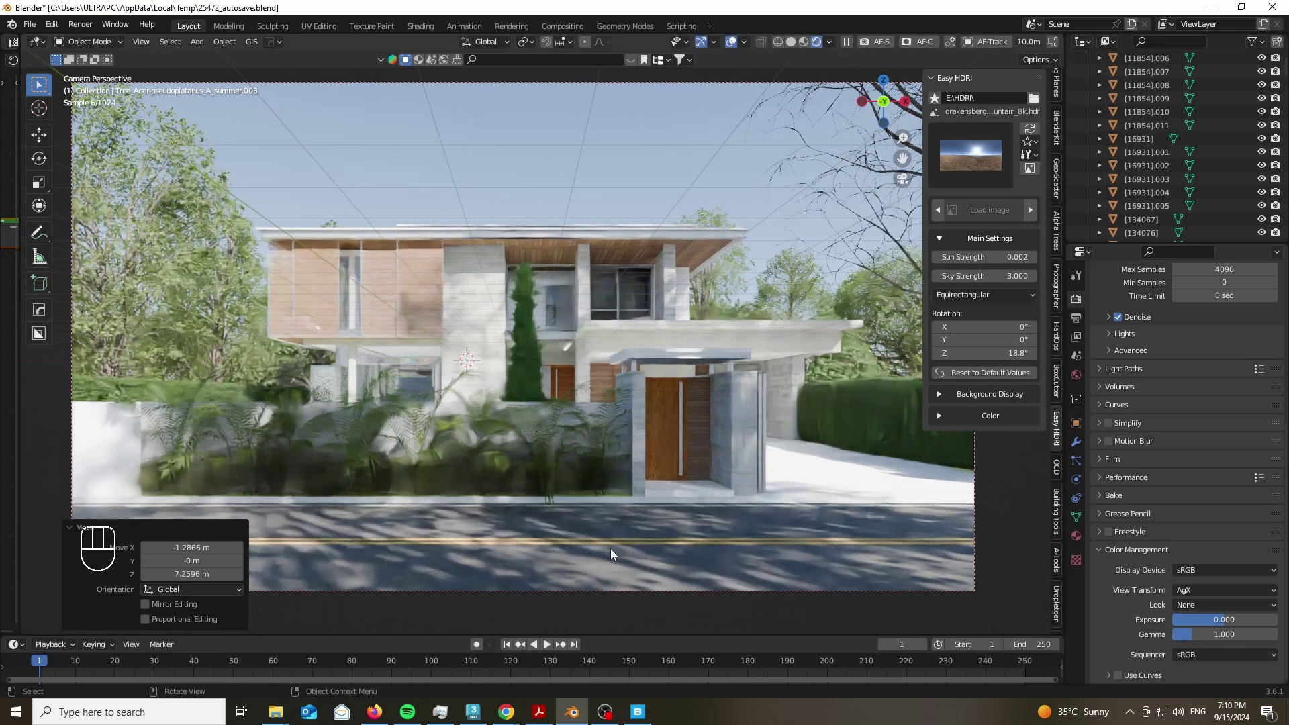
{"action": "left_click", "coordinate": [731, 43]}
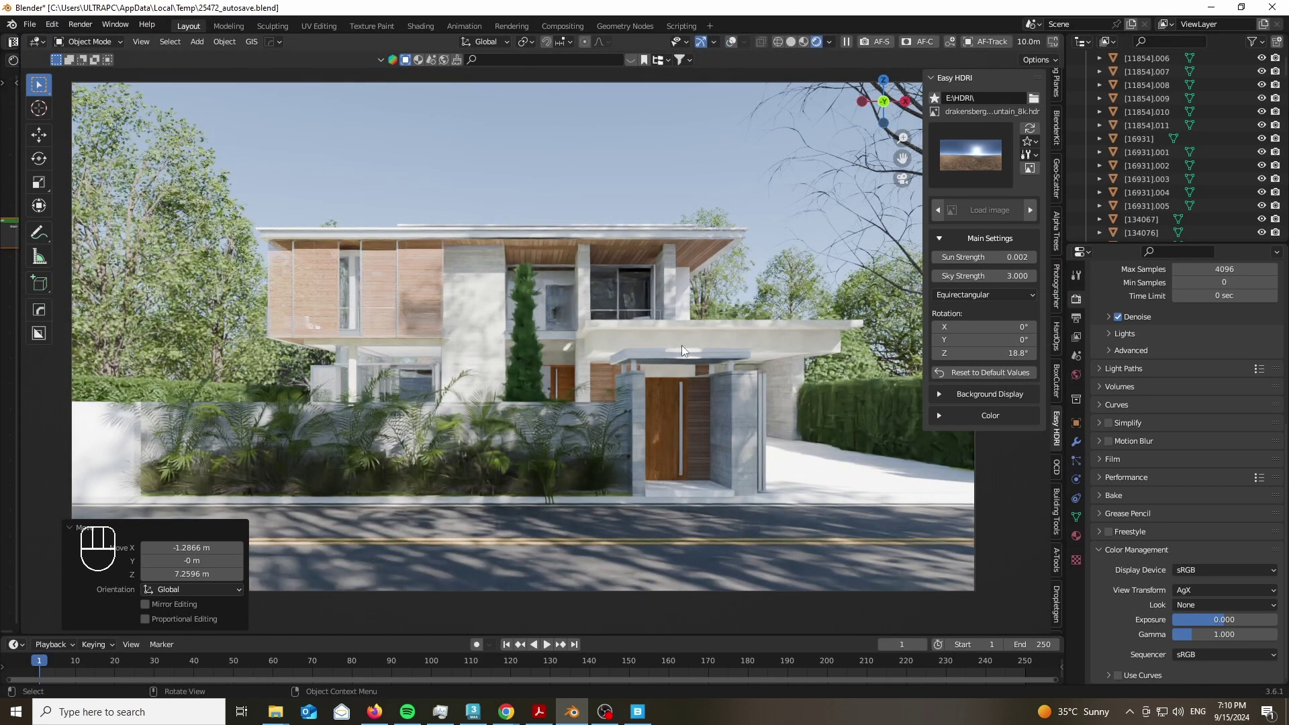
Expand the Shader Editor beside the viewport and hide the viewport's Easy HDRI sidebar.
{"action": "scroll", "coordinate": [608, 396], "scroll_direction": "down", "scroll_amount": 1}
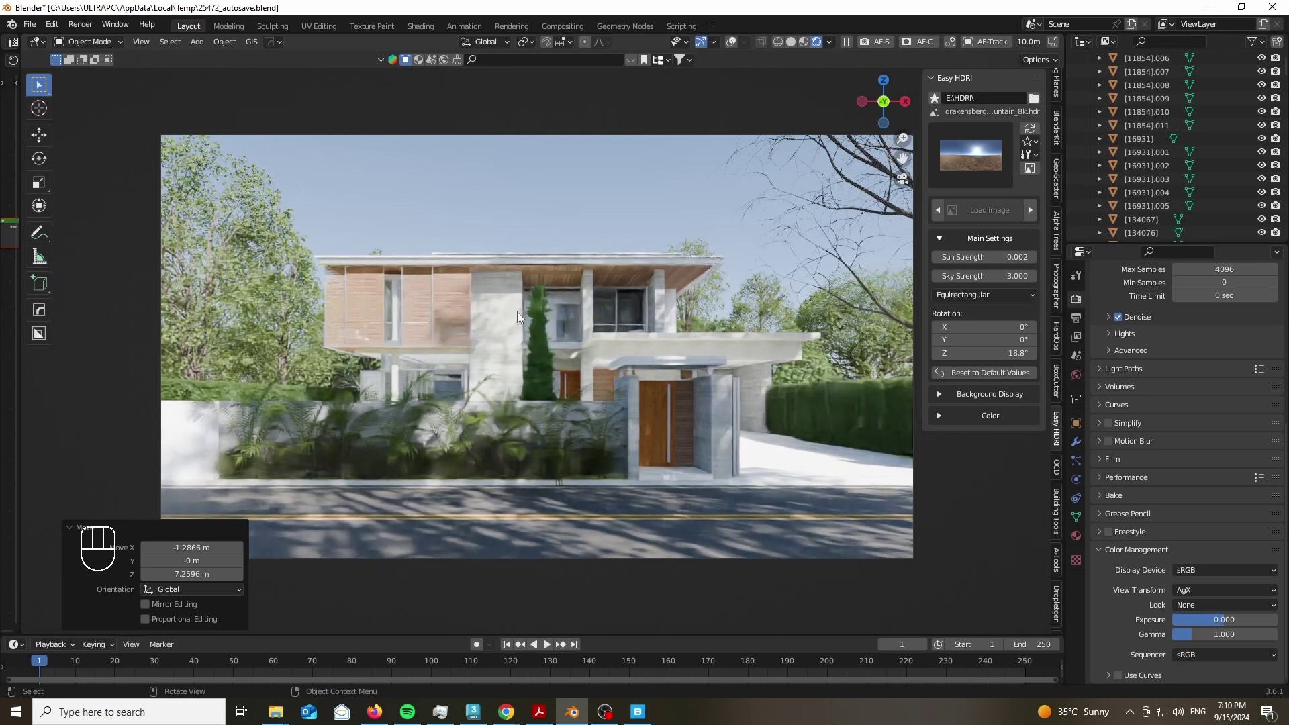
{"action": "scroll", "coordinate": [512, 306], "scroll_direction": "up", "scroll_amount": 1}
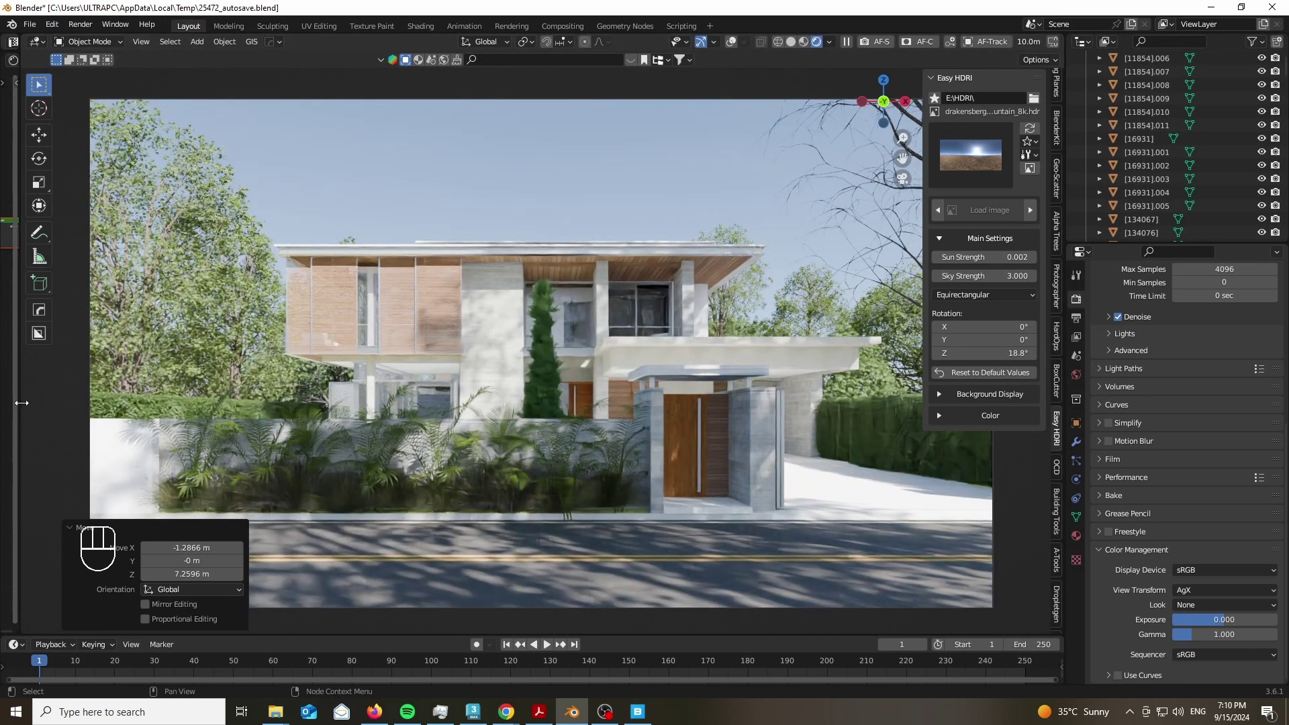
{"action": "left_click_drag", "start_coordinate": [25, 402], "coordinate": [379, 406]}
{"action": "key", "text": "n"}
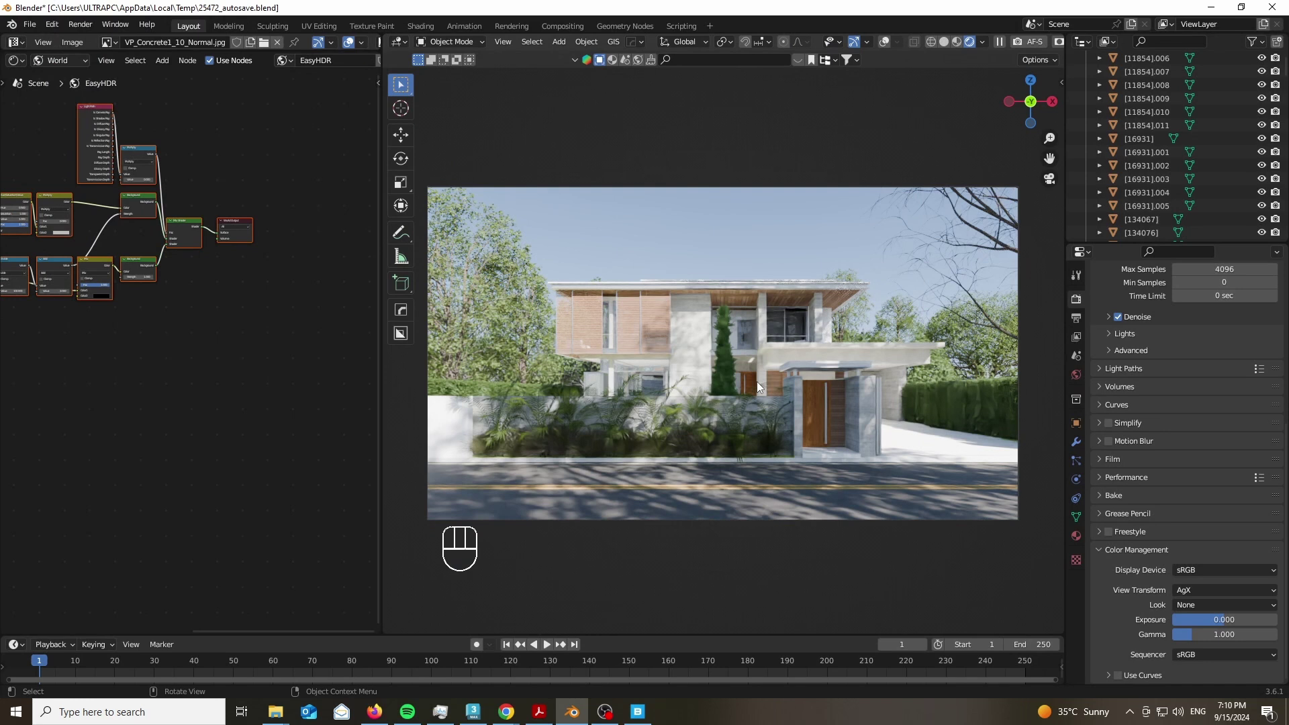
Delete the tall cypress standing in front of the upper-floor windows.
{"action": "key", "text": "g"}
{"action": "key", "text": "x"}
{"action": "left_click", "coordinate": [778, 377]}
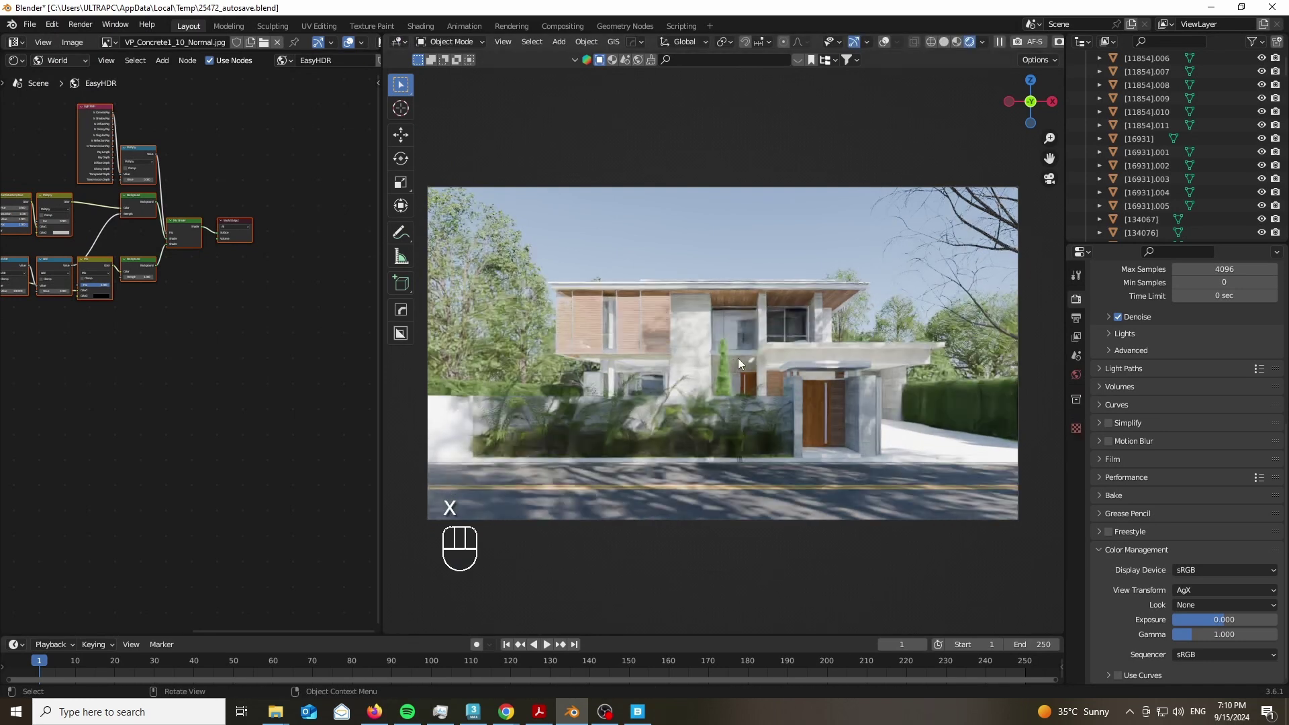
{"action": "scroll", "coordinate": [739, 357], "scroll_direction": "up", "scroll_amount": 2}
{"action": "scroll", "coordinate": [779, 376], "scroll_direction": "down", "scroll_amount": 1}
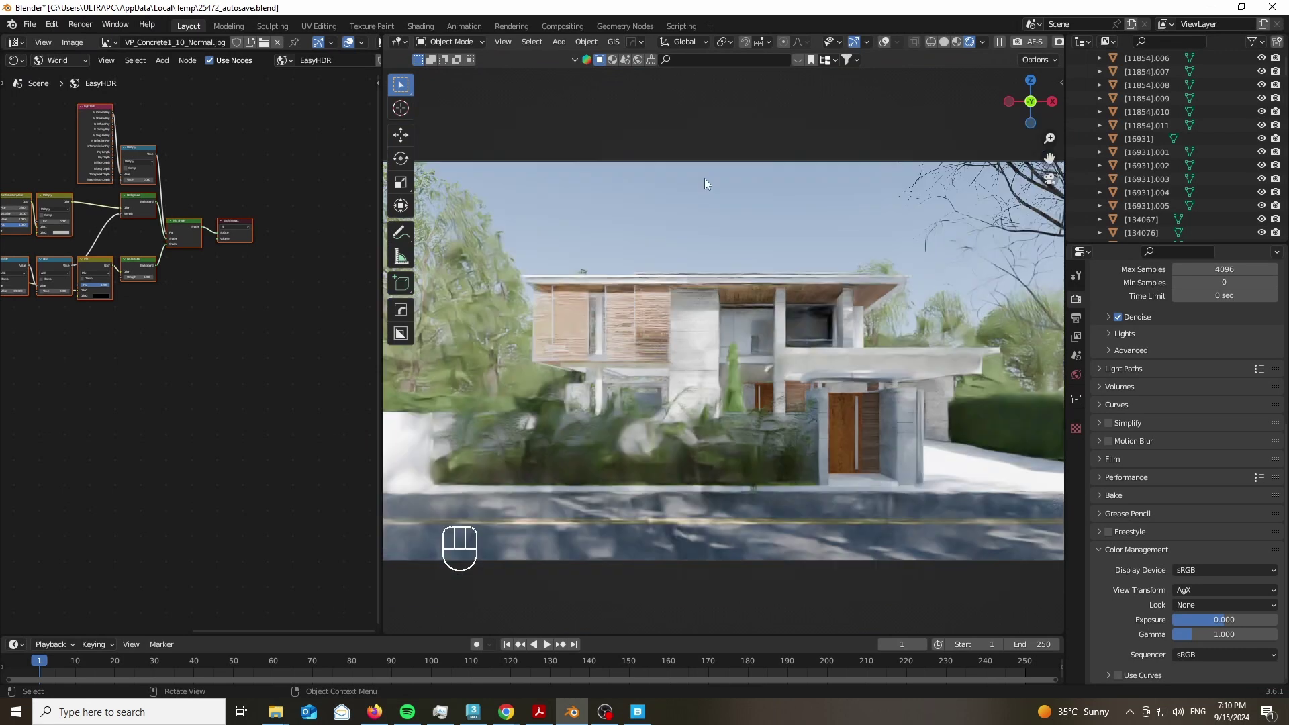
Move all EasyHDR world nodes except the World Output away from it to make room for another node.
{"action": "scroll", "coordinate": [267, 206], "scroll_direction": "down", "scroll_amount": 4}
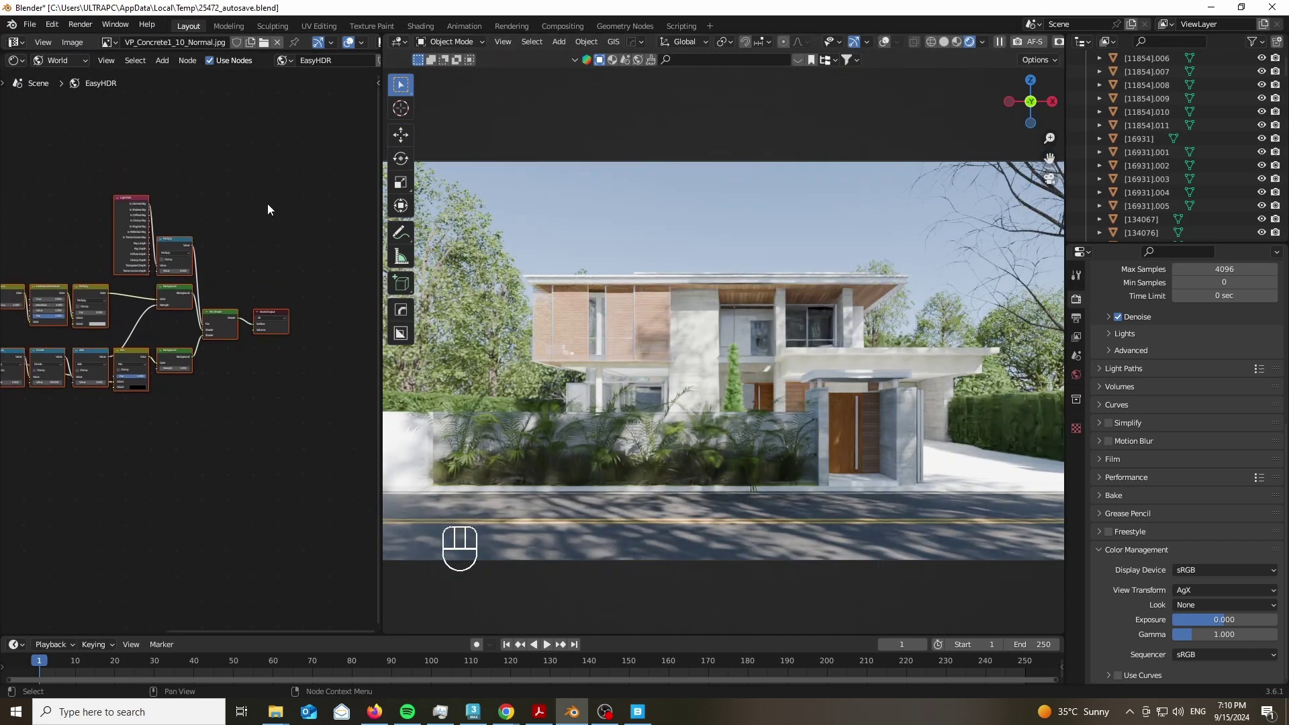
{"action": "left_click_drag", "start_coordinate": [9, 157], "coordinate": [245, 363]}
{"action": "key", "text": "g"}
{"action": "left_click", "coordinate": [88, 367]}
{"action": "scroll", "coordinate": [189, 200], "scroll_direction": "up", "scroll_amount": 6}
{"action": "scroll", "coordinate": [190, 199], "scroll_direction": "up", "scroll_amount": 5}
{"action": "middle_click_drag", "start_coordinate": [158, 239], "coordinate": [285, 312]}
{"action": "middle_click_drag", "start_coordinate": [106, 214], "coordinate": [94, 210]}
{"action": "scroll", "coordinate": [95, 211], "scroll_direction": "down", "scroll_amount": 3}
Add a Mix Shader node on the link between the existing mix shader and the World Output.
{"action": "key", "text": "shift+a"}
{"action": "left_click", "coordinate": [191, 199]}
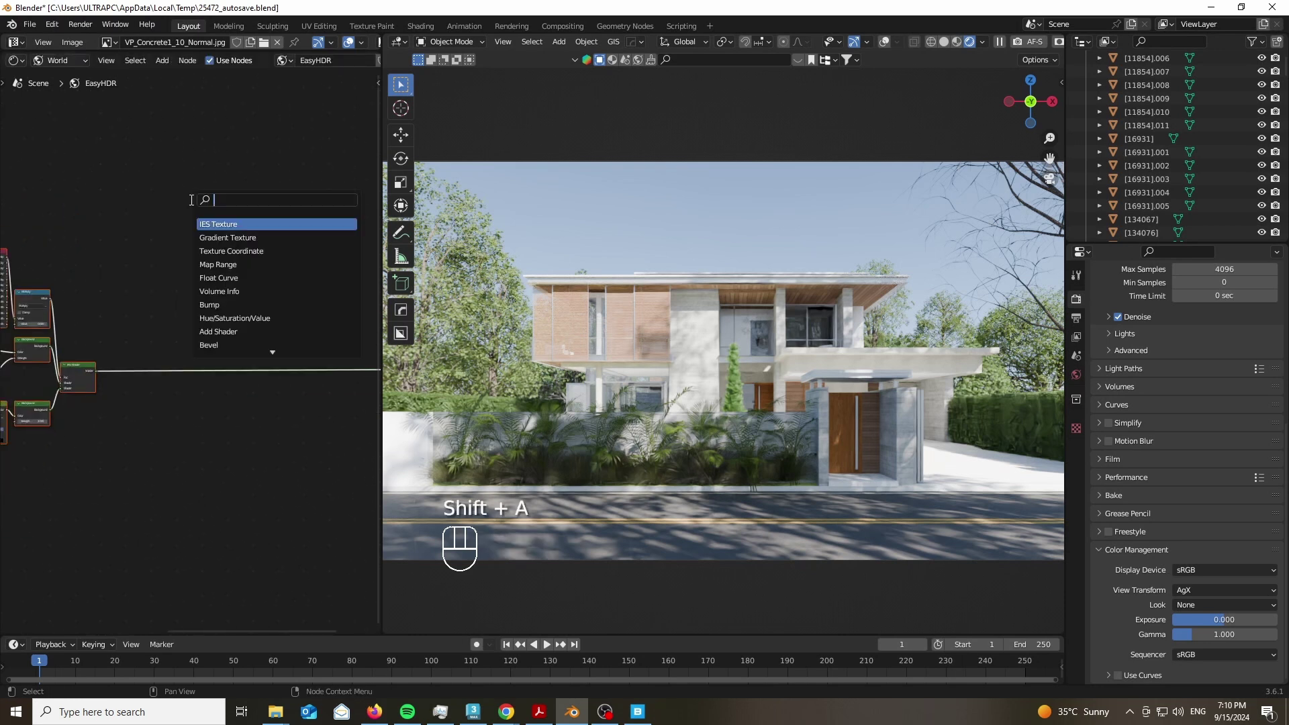
{"action": "type", "text": "mix"}
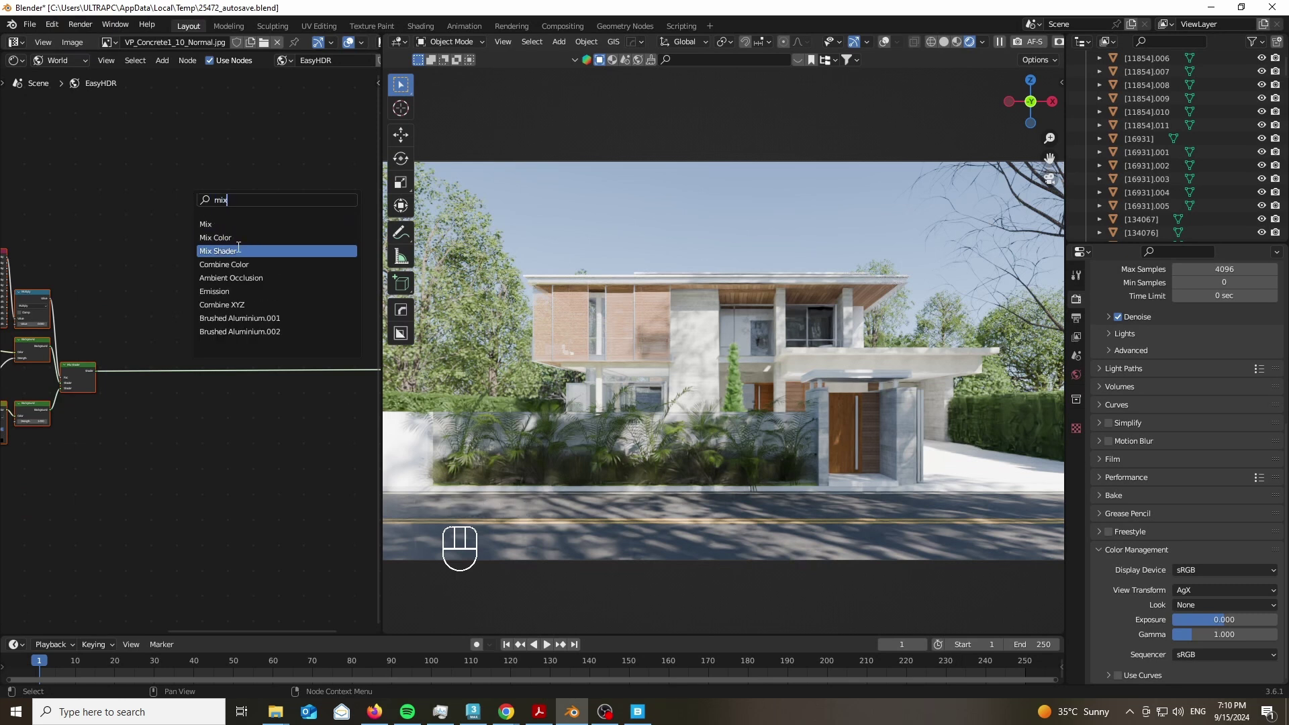
{"action": "left_click", "coordinate": [238, 248]}
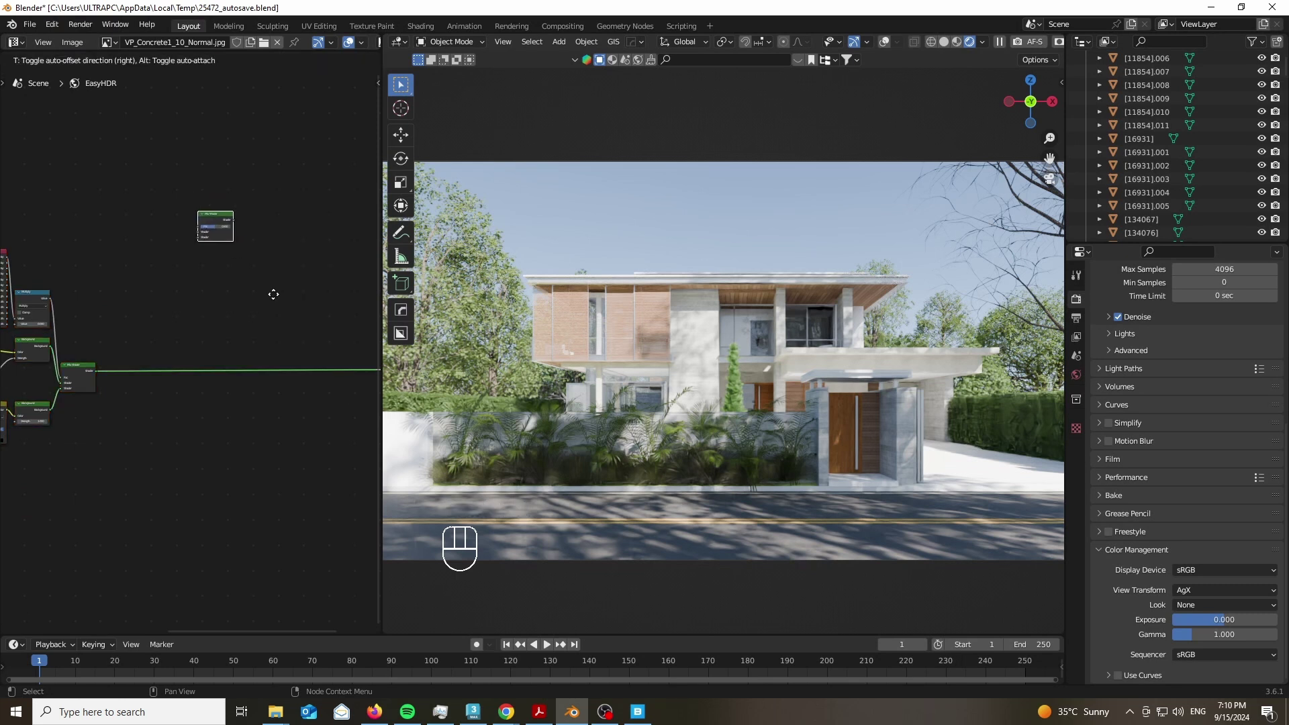
{"action": "left_click", "coordinate": [328, 402]}
{"action": "middle_click_drag", "start_coordinate": [236, 378], "coordinate": [257, 330]}
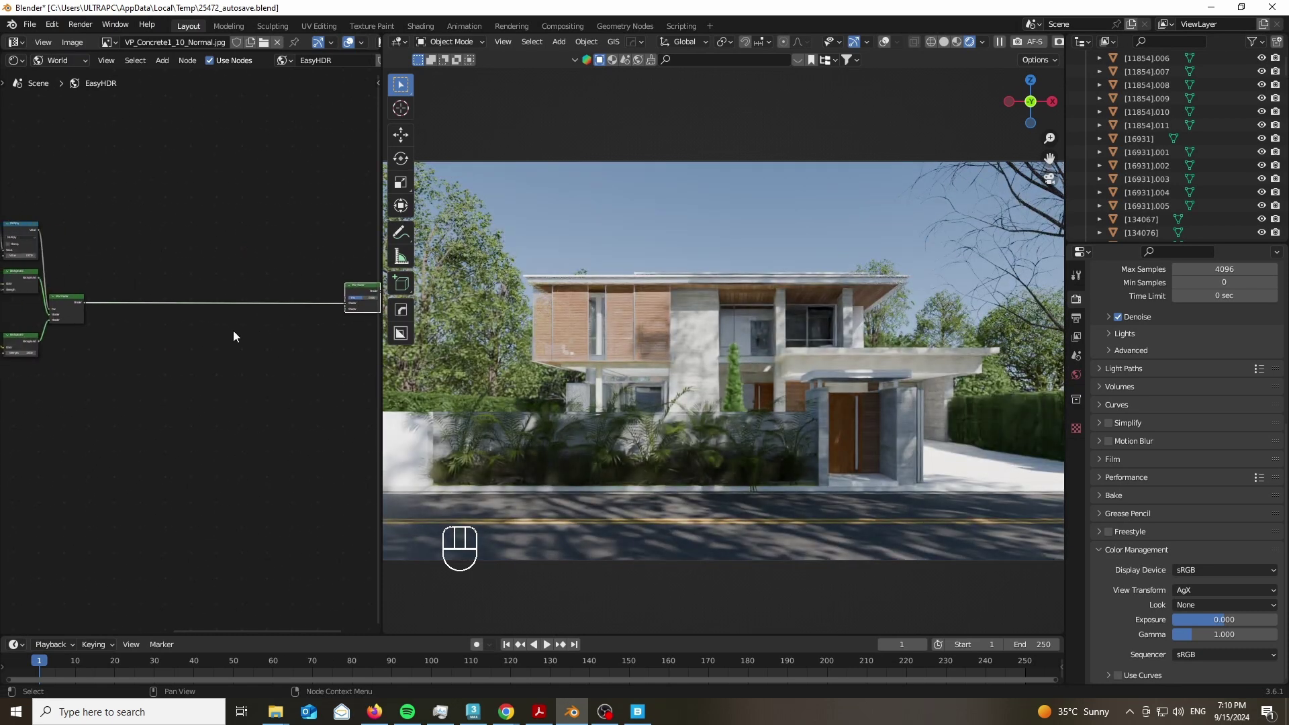
{"action": "scroll", "coordinate": [232, 194], "scroll_direction": "up", "scroll_amount": 1}
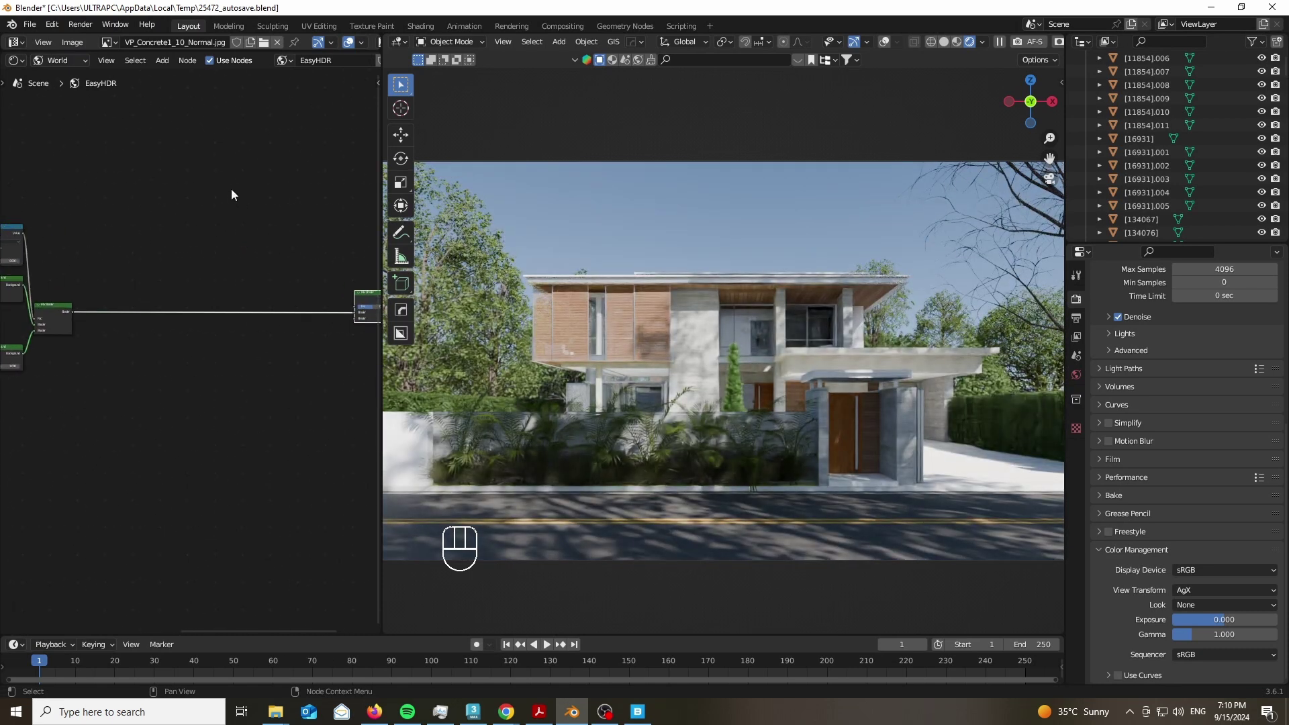
{"action": "key", "text": "shift+a"}
{"action": "middle_click_drag", "start_coordinate": [49, 267], "coordinate": [16, 200]}
{"action": "scroll", "coordinate": [23, 325], "scroll_direction": "up", "scroll_amount": 6}
{"action": "middle_click_drag", "start_coordinate": [23, 325], "coordinate": [328, 413]}
{"action": "scroll", "coordinate": [272, 406], "scroll_direction": "down", "scroll_amount": 2}
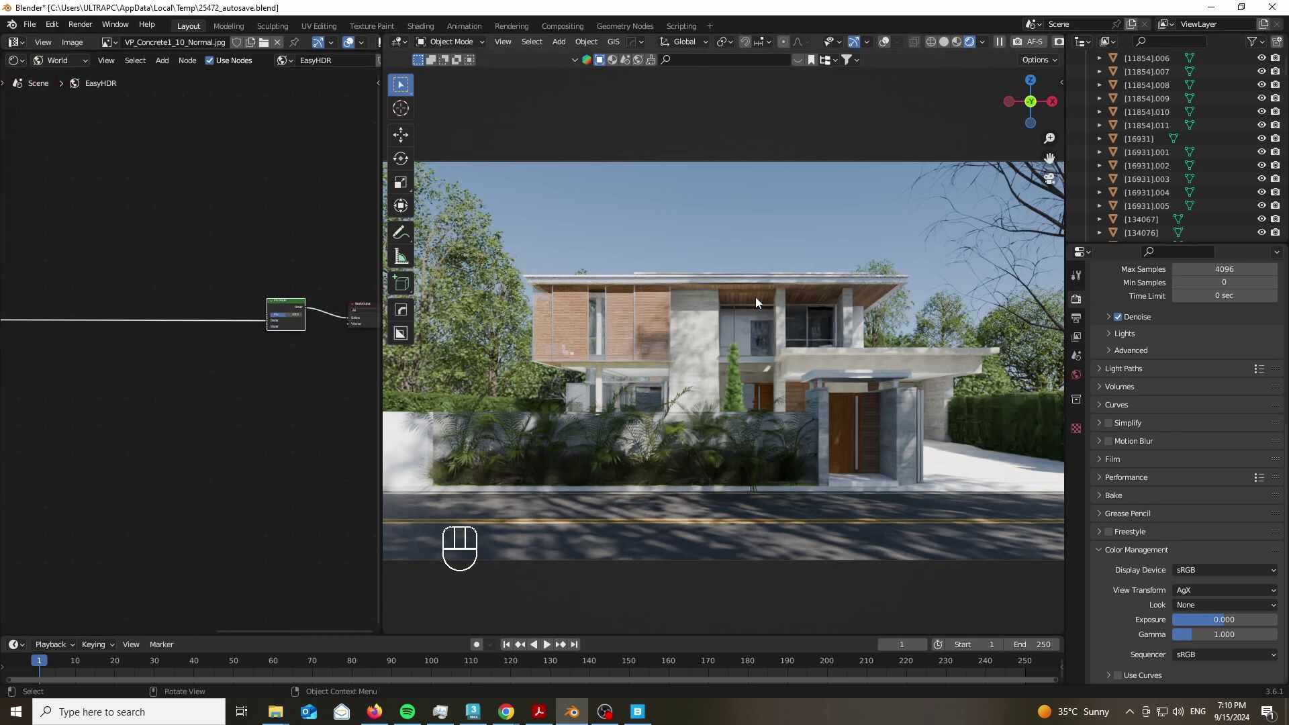
Show the Easy HDRI settings again and connect the original mix shader directly to the World Output.
{"action": "key", "text": "n"}
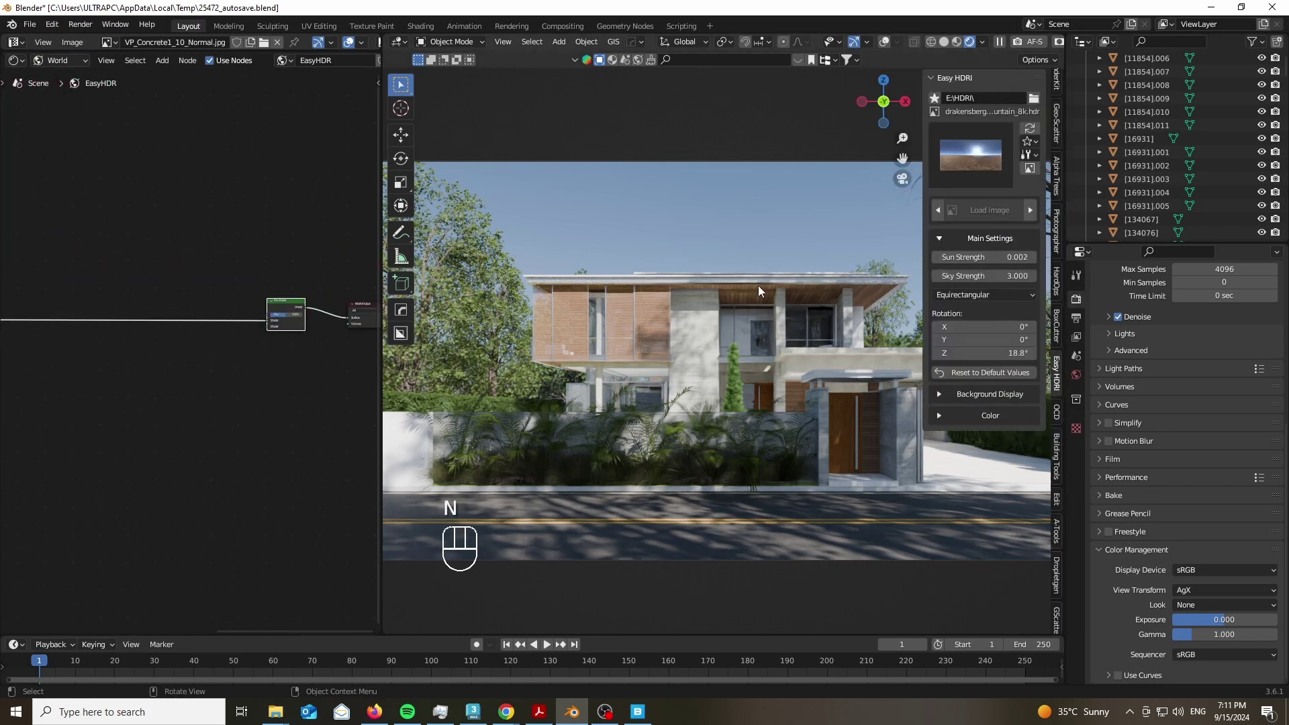
{"action": "left_click", "coordinate": [938, 396]}
{"action": "left_click", "coordinate": [938, 396]}
{"action": "middle_click_drag", "start_coordinate": [342, 216], "coordinate": [79, 217]}
{"action": "left_click", "coordinate": [88, 311], "text": "ctrl+shift"}
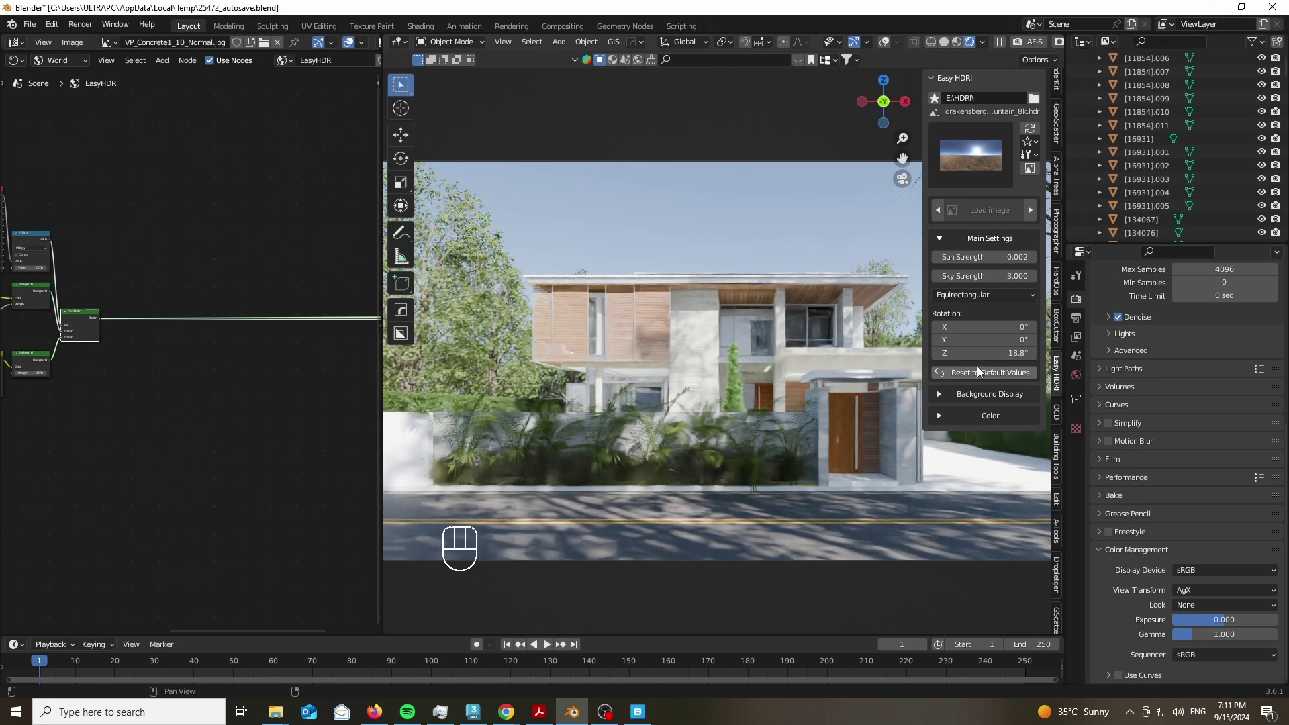
Set the Easy HDRI background display to Solid and sample its colour from the blue sky in the HDRI preview.
{"action": "left_click", "coordinate": [938, 396]}
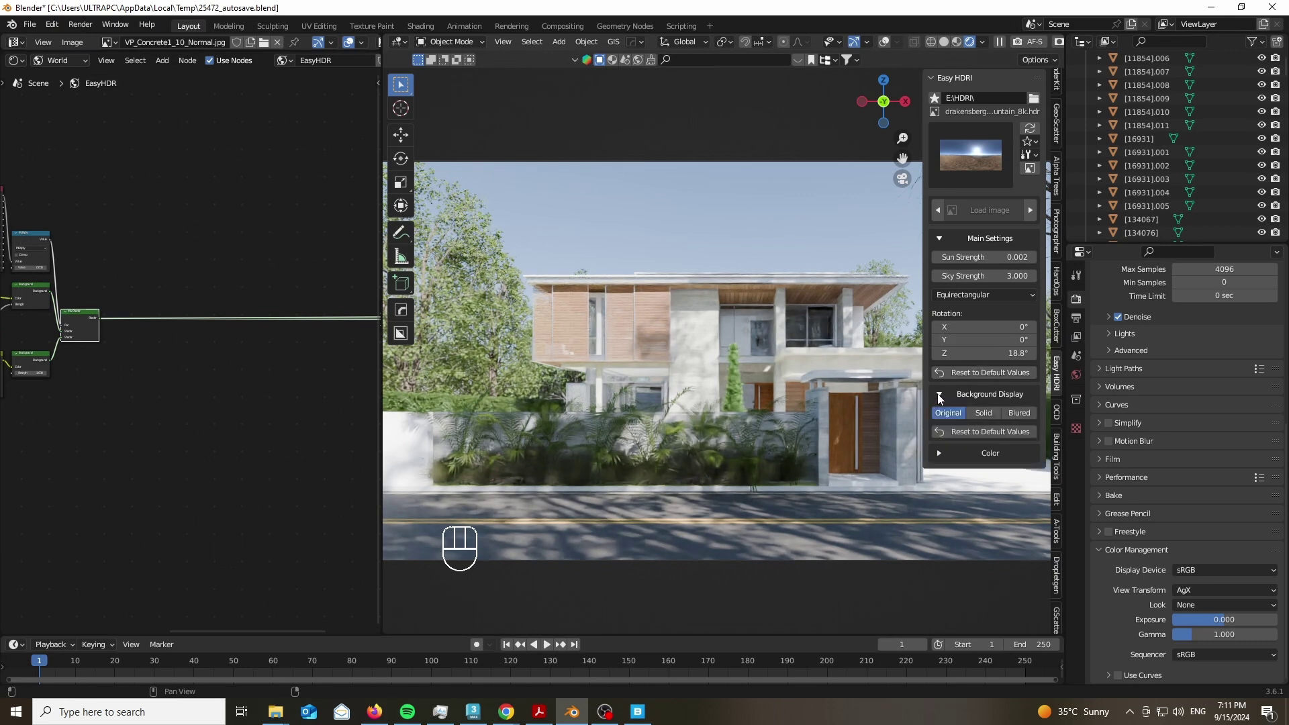
{"action": "left_click", "coordinate": [981, 415]}
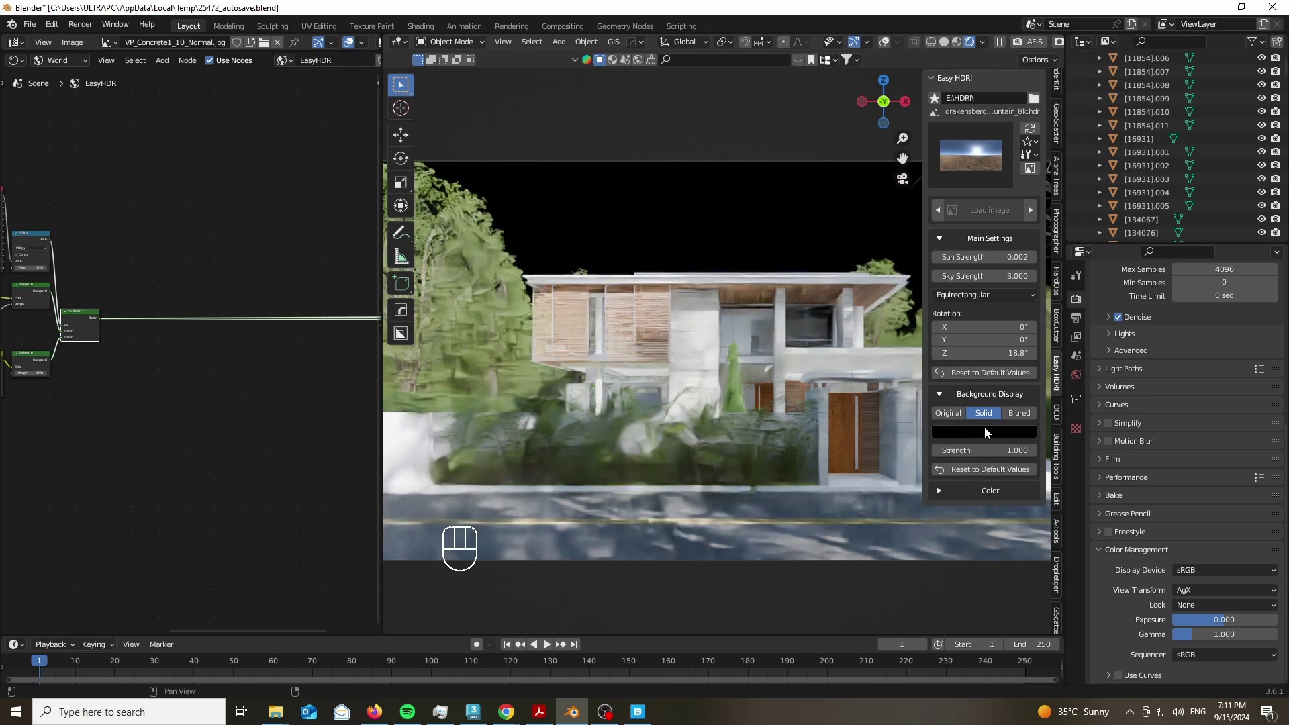
{"action": "left_click", "coordinate": [984, 428]}
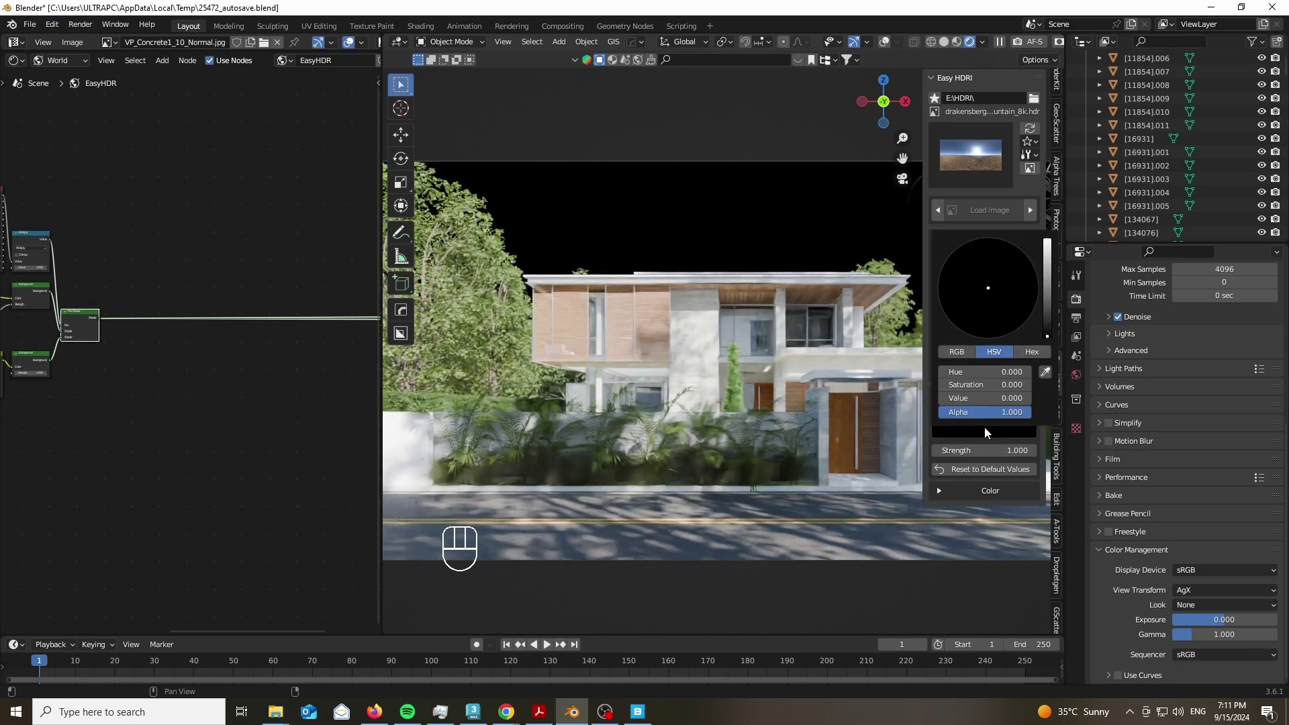
{"action": "left_click", "coordinate": [1044, 372]}
{"action": "left_click", "coordinate": [957, 142]}
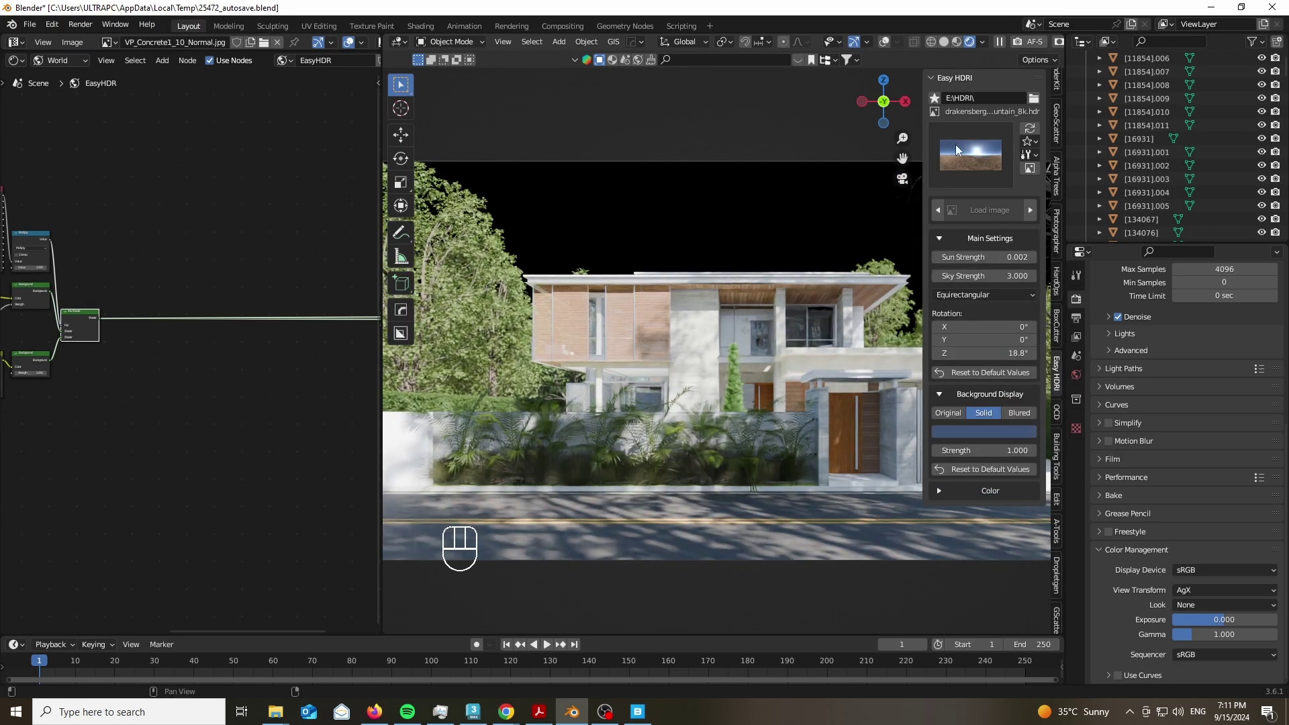
Brighten the solid background colour to a value of 0.770 with higher saturation, and restore the Original background display.
{"action": "left_click", "coordinate": [990, 431]}
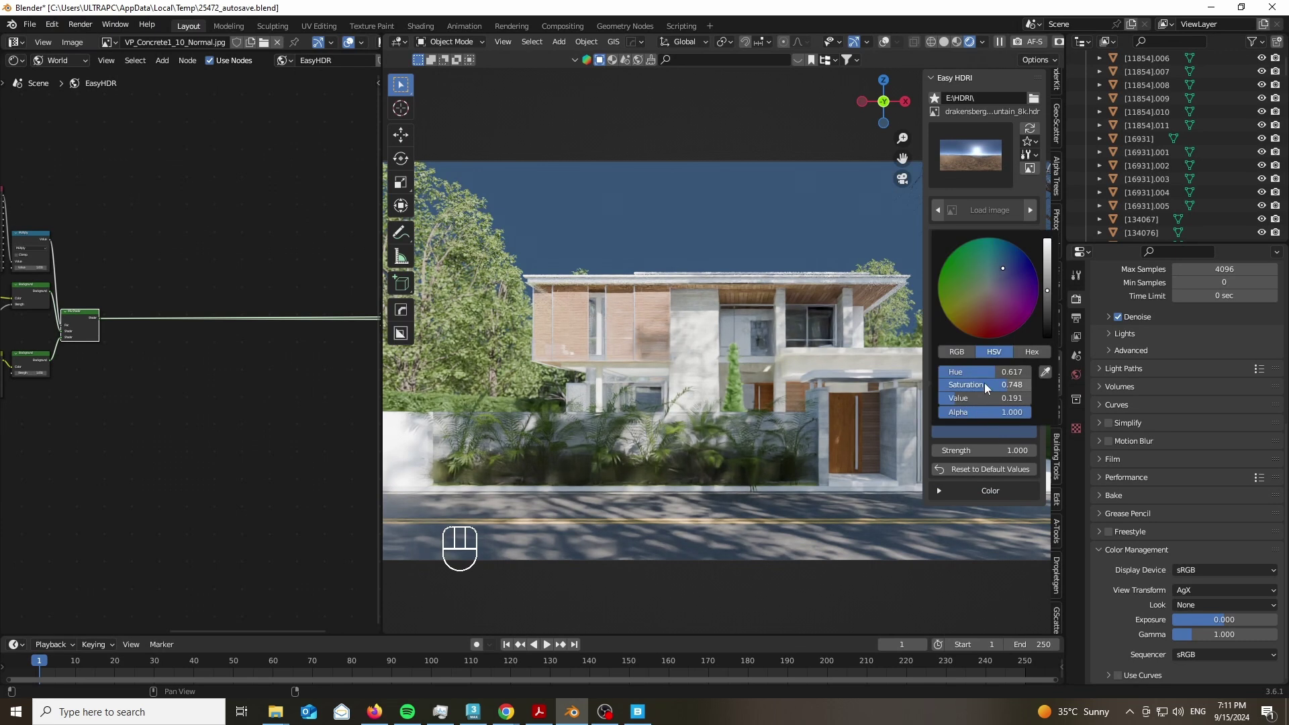
{"action": "left_click_drag", "start_coordinate": [968, 395], "coordinate": [1013, 382]}
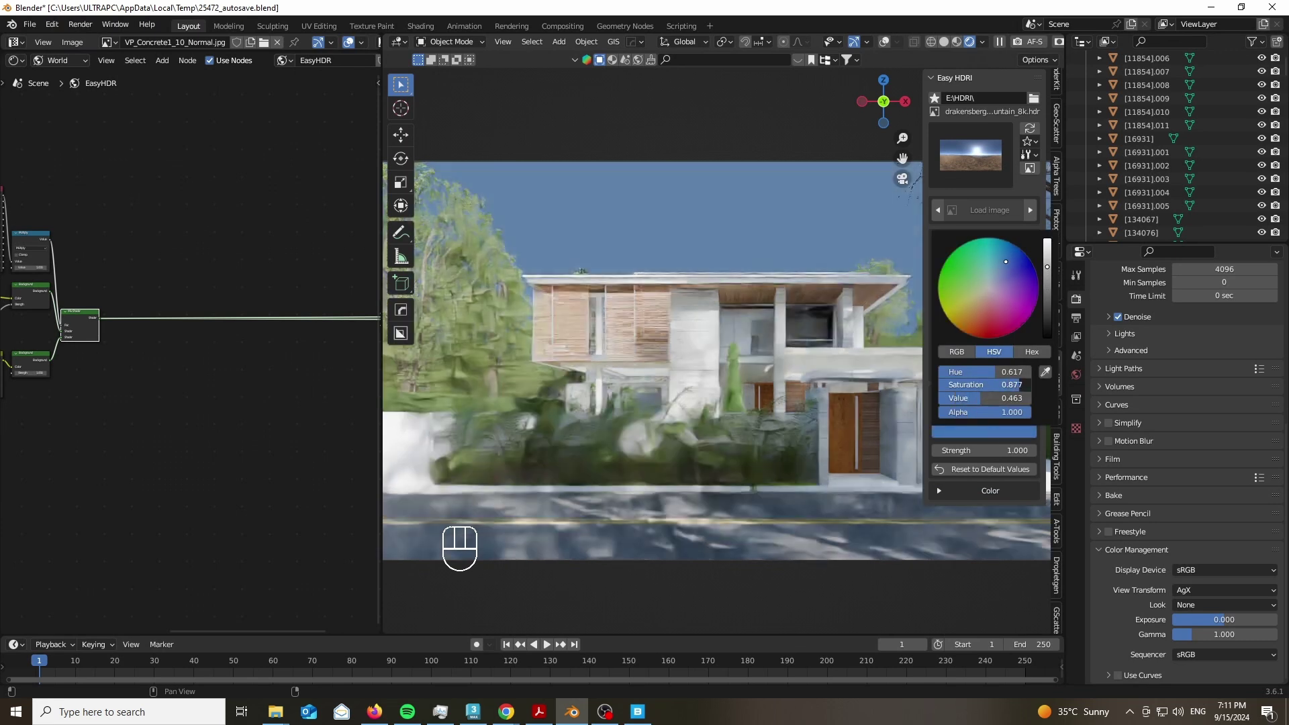
{"action": "left_click_drag", "start_coordinate": [1006, 397], "coordinate": [1034, 397]}
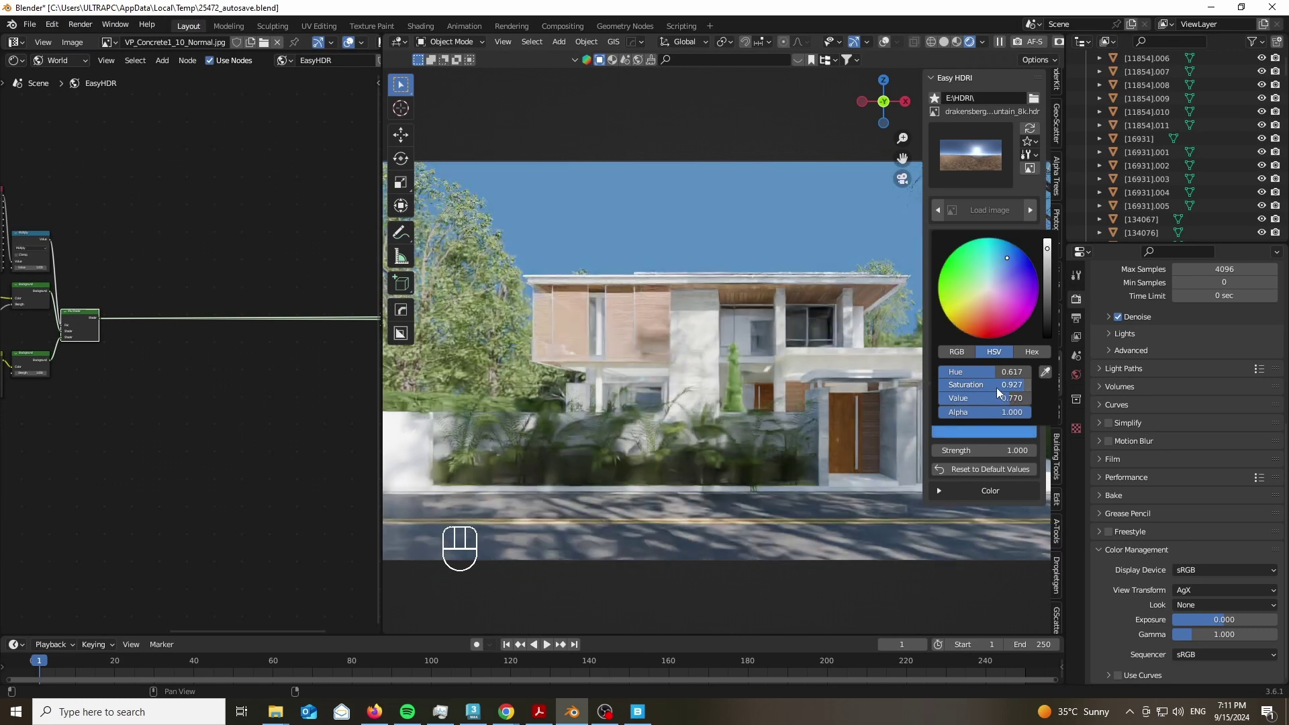
{"action": "left_click_drag", "start_coordinate": [1024, 384], "coordinate": [1027, 385]}
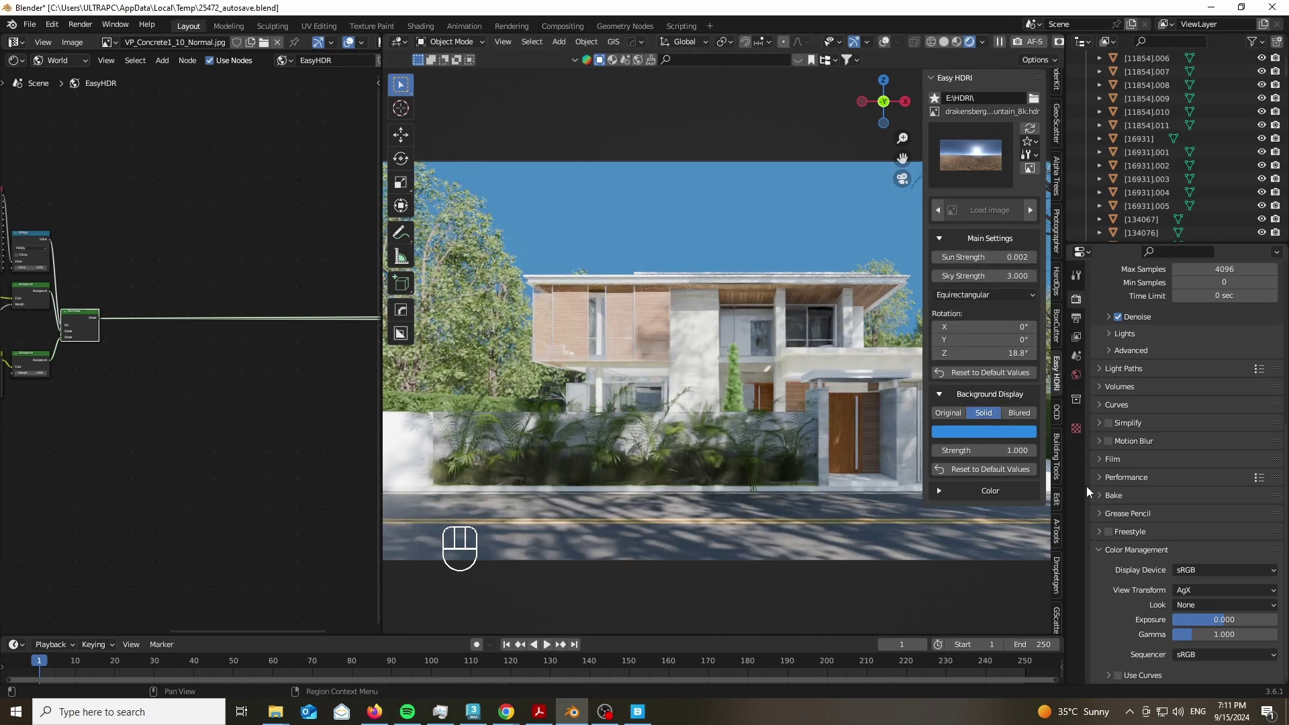
{"action": "left_click", "coordinate": [945, 413]}
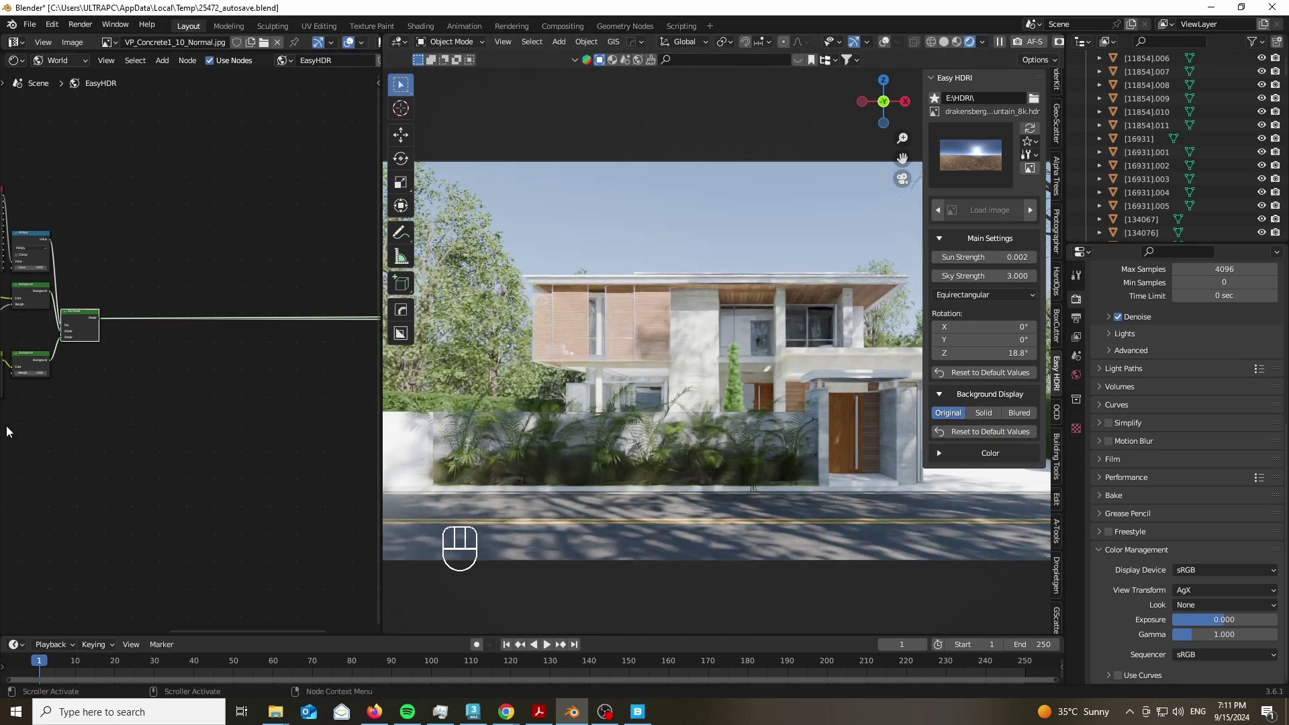
Set the value of the Multiply node beside the Light Path node to 1.
{"action": "scroll", "coordinate": [134, 382], "scroll_direction": "up", "scroll_amount": 3}
{"action": "middle_click_drag", "start_coordinate": [194, 215], "coordinate": [193, 275]}
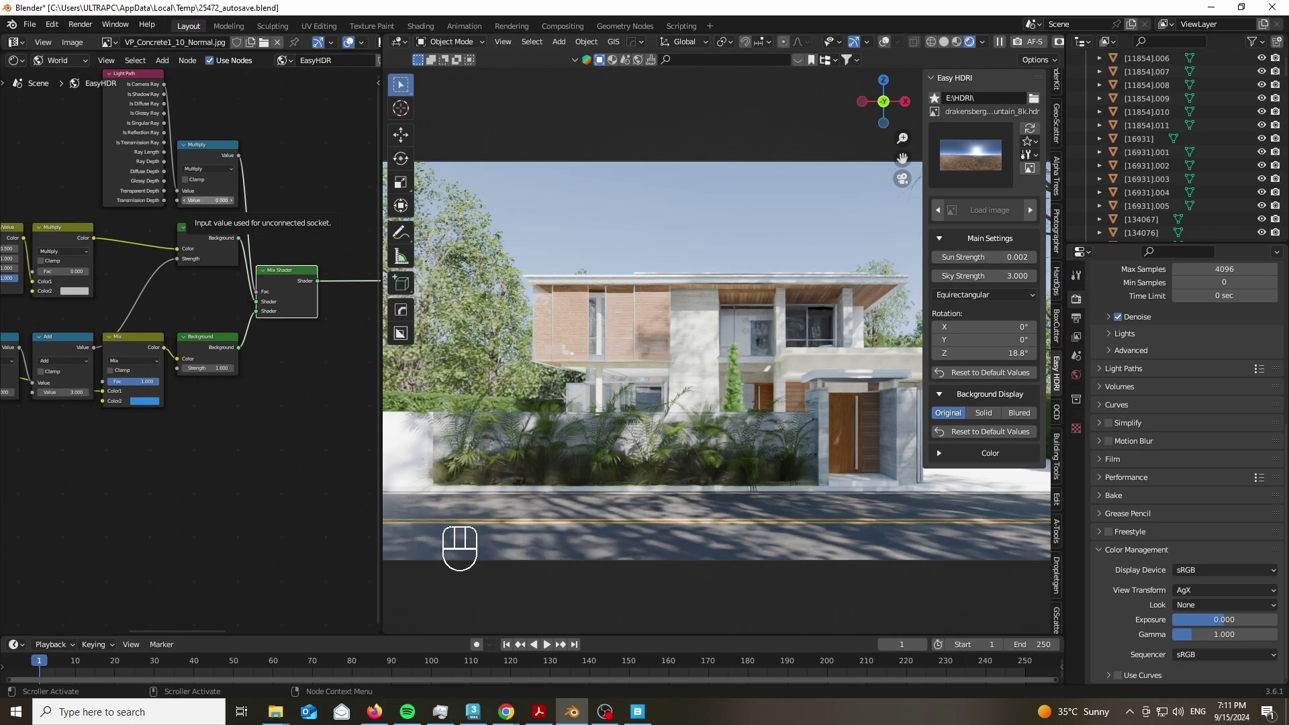
{"action": "left_click", "coordinate": [205, 200]}
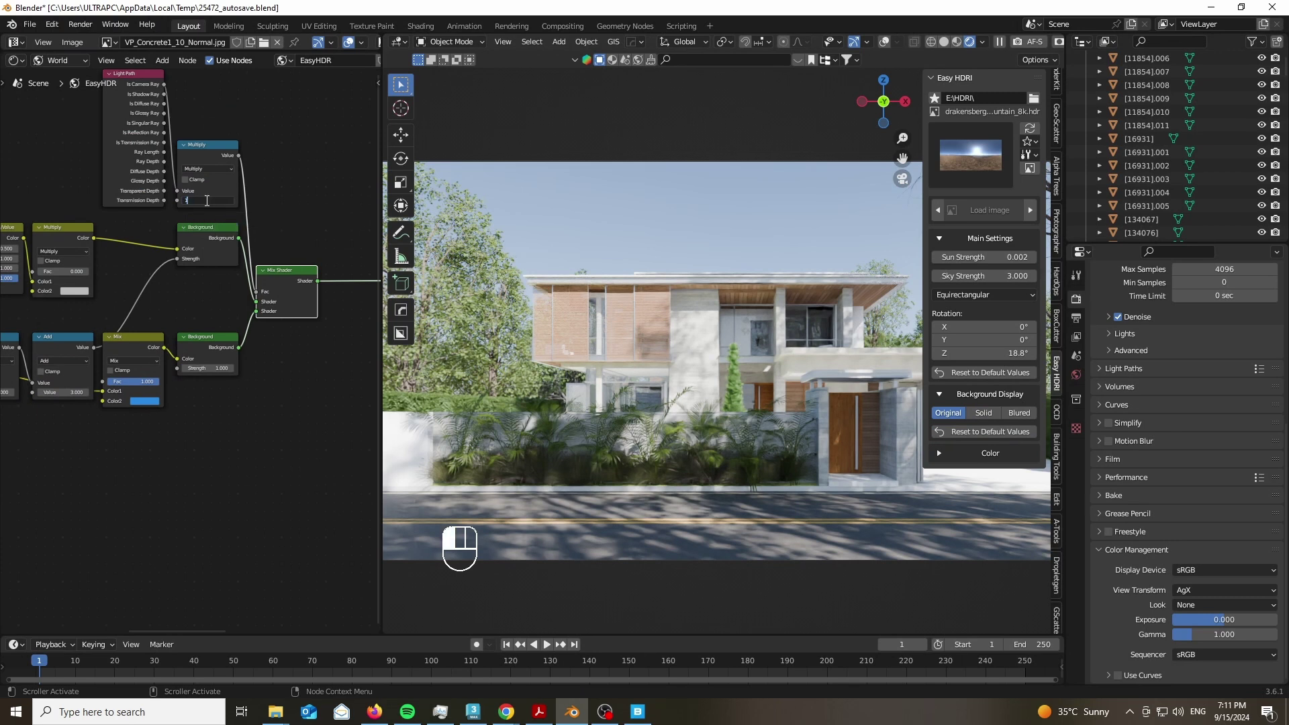
{"action": "key", "text": "Return"}
Move the Add node slightly upward, clear of the link running into the Mix node.
{"action": "middle_click_drag", "start_coordinate": [75, 457], "coordinate": [224, 422]}
{"action": "left_click_drag", "start_coordinate": [177, 291], "coordinate": [154, 436]}
{"action": "middle_click_drag", "start_coordinate": [309, 371], "coordinate": [92, 342]}
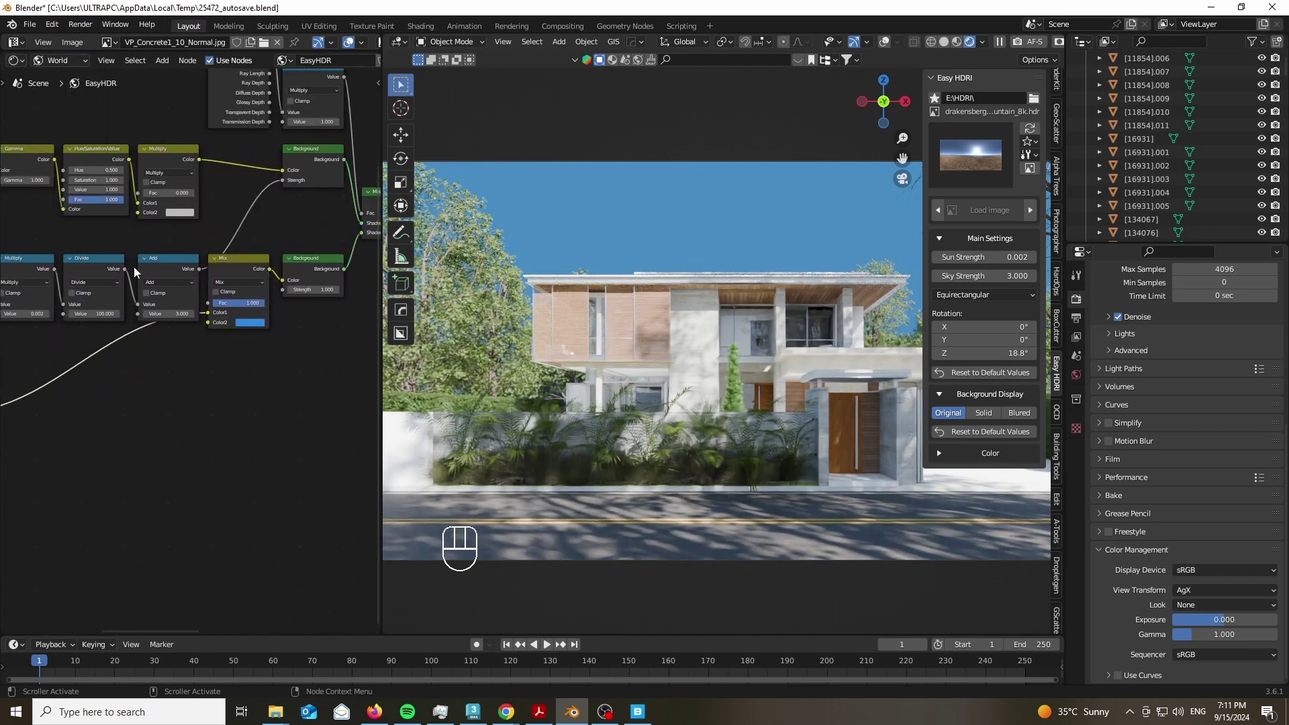
{"action": "left_click_drag", "start_coordinate": [178, 262], "coordinate": [154, 246]}
Load driving_school_4k.exr from the E:\HDRI folder into the empty Environment Texture node.
{"action": "middle_click_drag", "start_coordinate": [101, 479], "coordinate": [359, 363]}
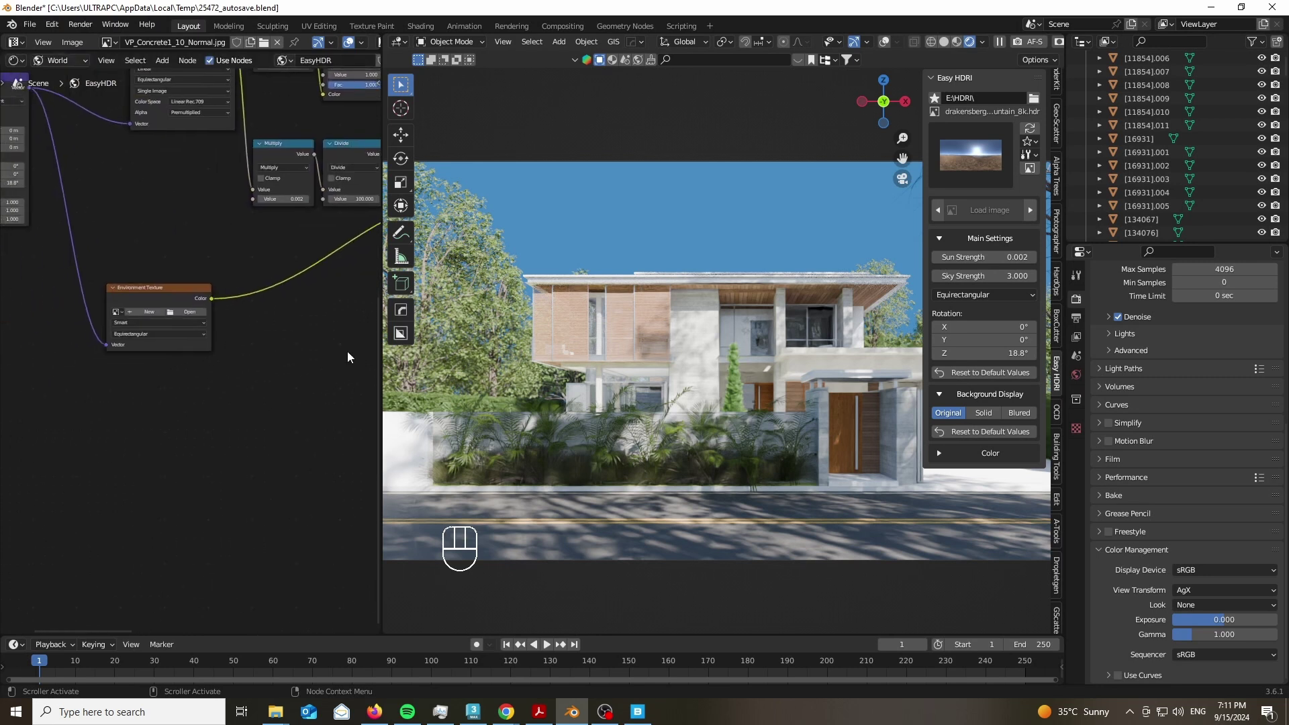
{"action": "left_click", "coordinate": [190, 310]}
{"action": "mouse_move", "coordinate": [275, 712]}
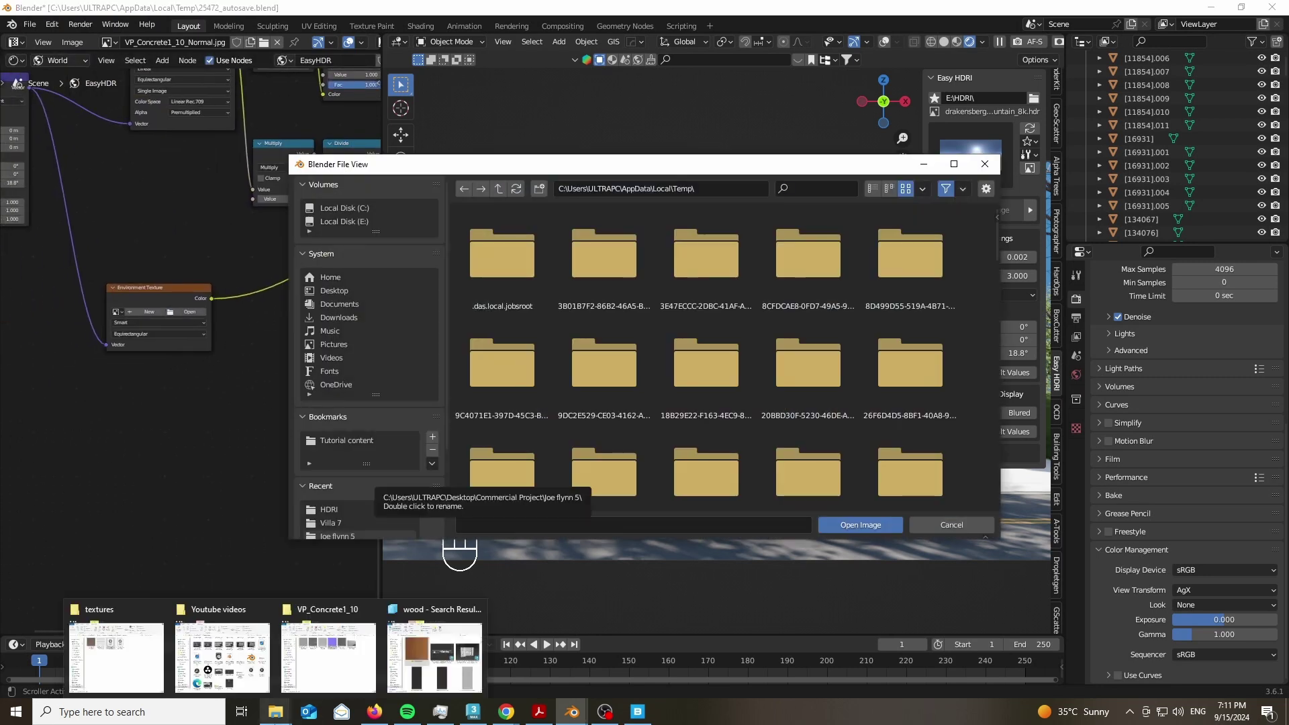
{"action": "left_click", "coordinate": [330, 508]}
{"action": "scroll", "coordinate": [908, 347], "scroll_direction": "down", "scroll_amount": 4}
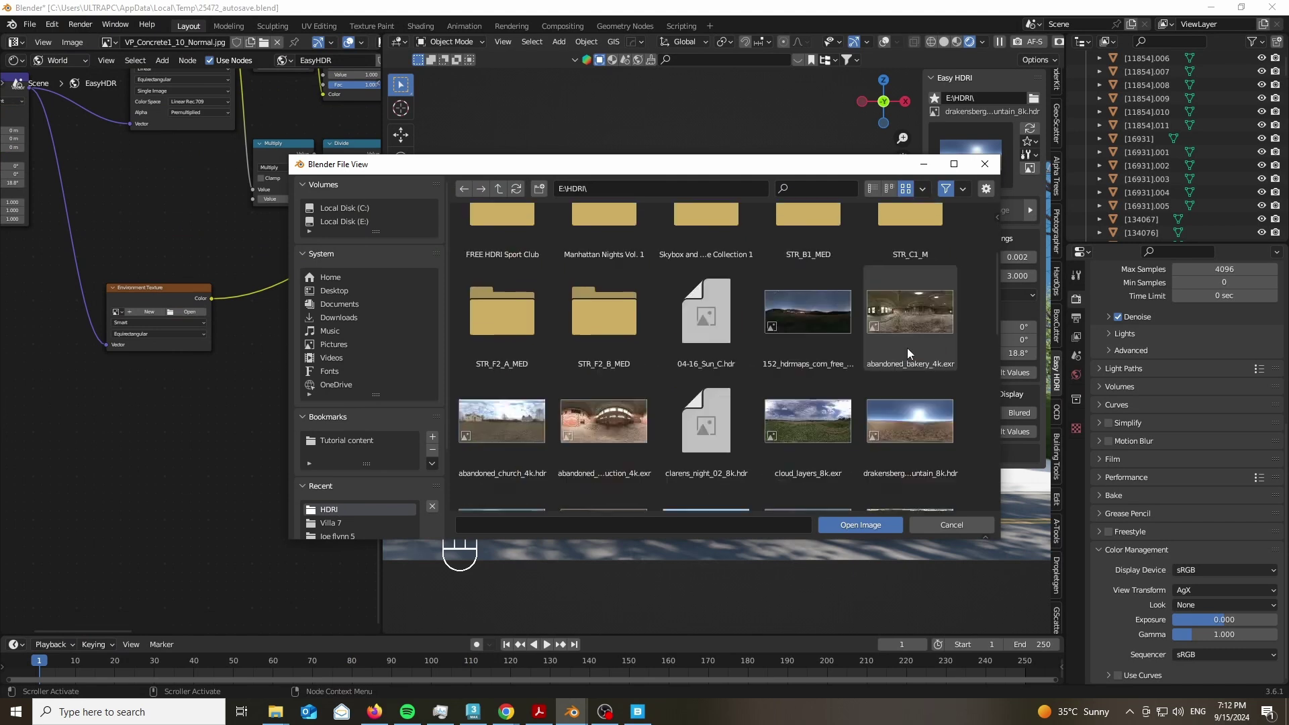
{"action": "scroll", "coordinate": [846, 332], "scroll_direction": "down", "scroll_amount": 2}
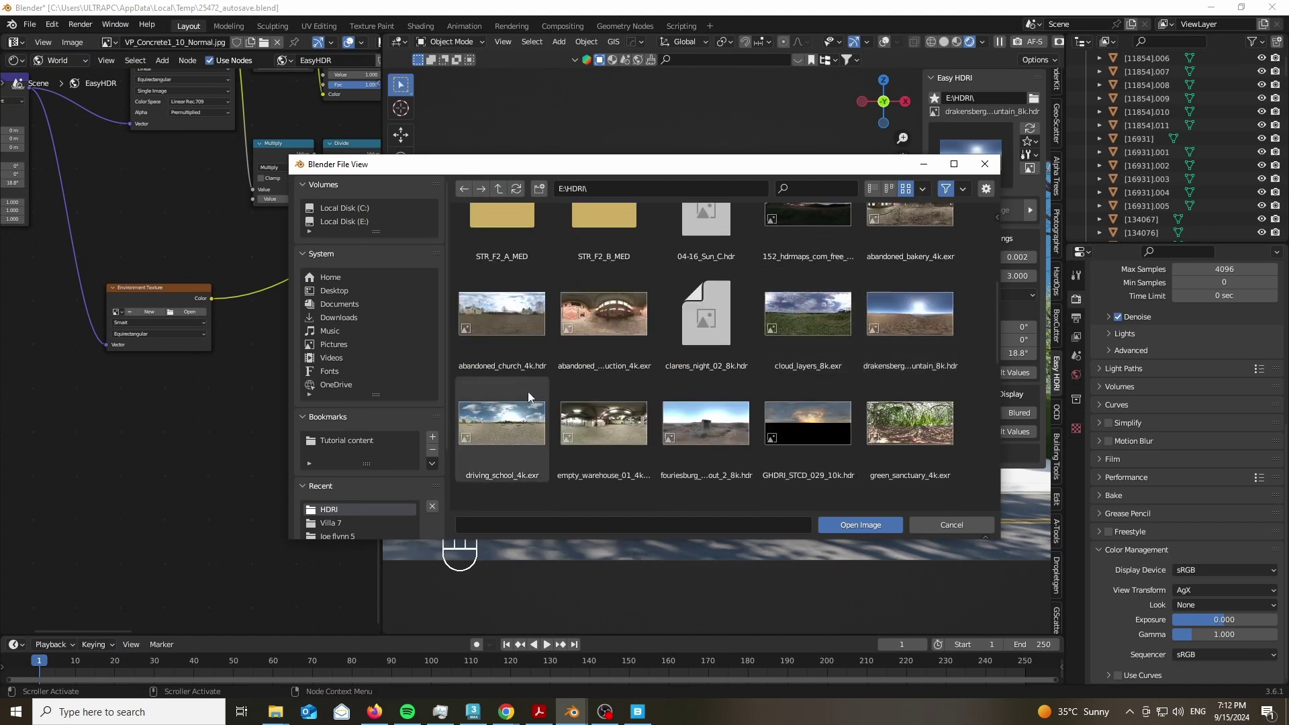
{"action": "double_click", "coordinate": [501, 423]}
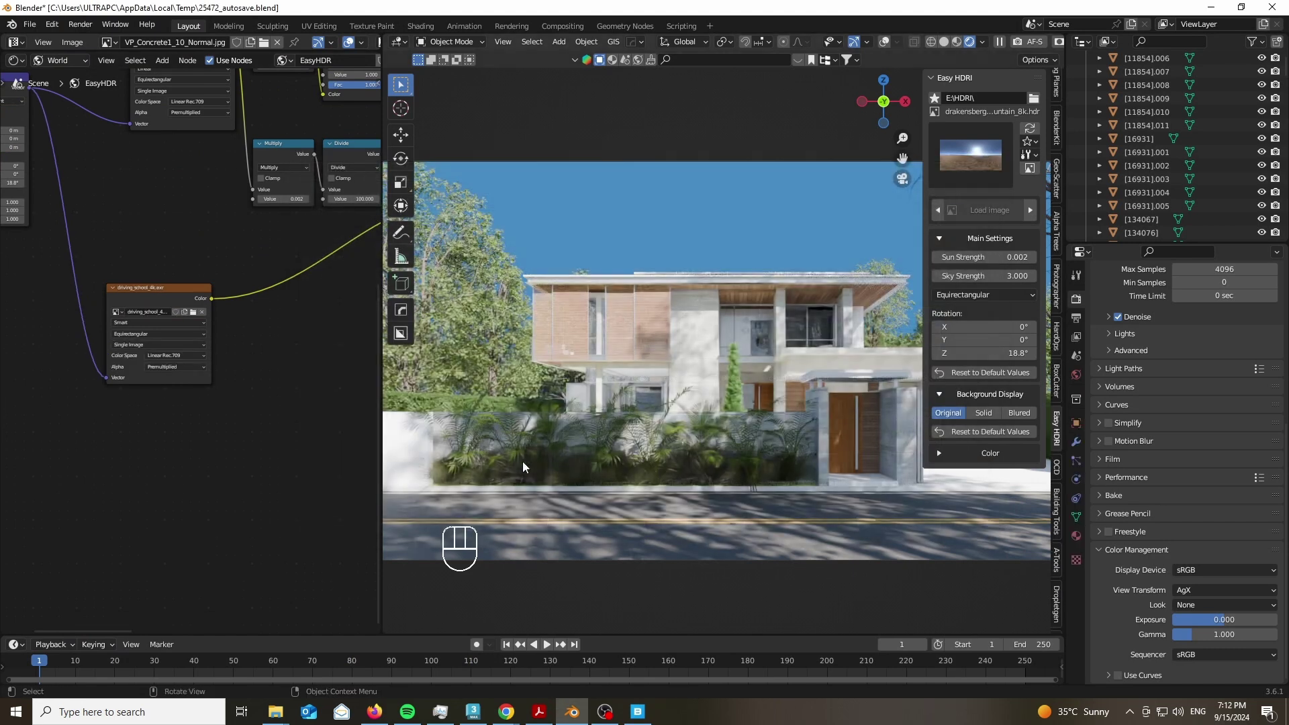
Lower the Mix node's factor to 0 so the second Environment Texture feeds the background.
{"action": "middle_click_drag", "start_coordinate": [267, 289], "coordinate": [22, 385]}
{"action": "scroll", "coordinate": [168, 317], "scroll_direction": "up", "scroll_amount": 5}
{"action": "left_click_drag", "start_coordinate": [300, 275], "coordinate": [257, 276]}
{"action": "middle_click_drag", "start_coordinate": [131, 436], "coordinate": [98, 372]}
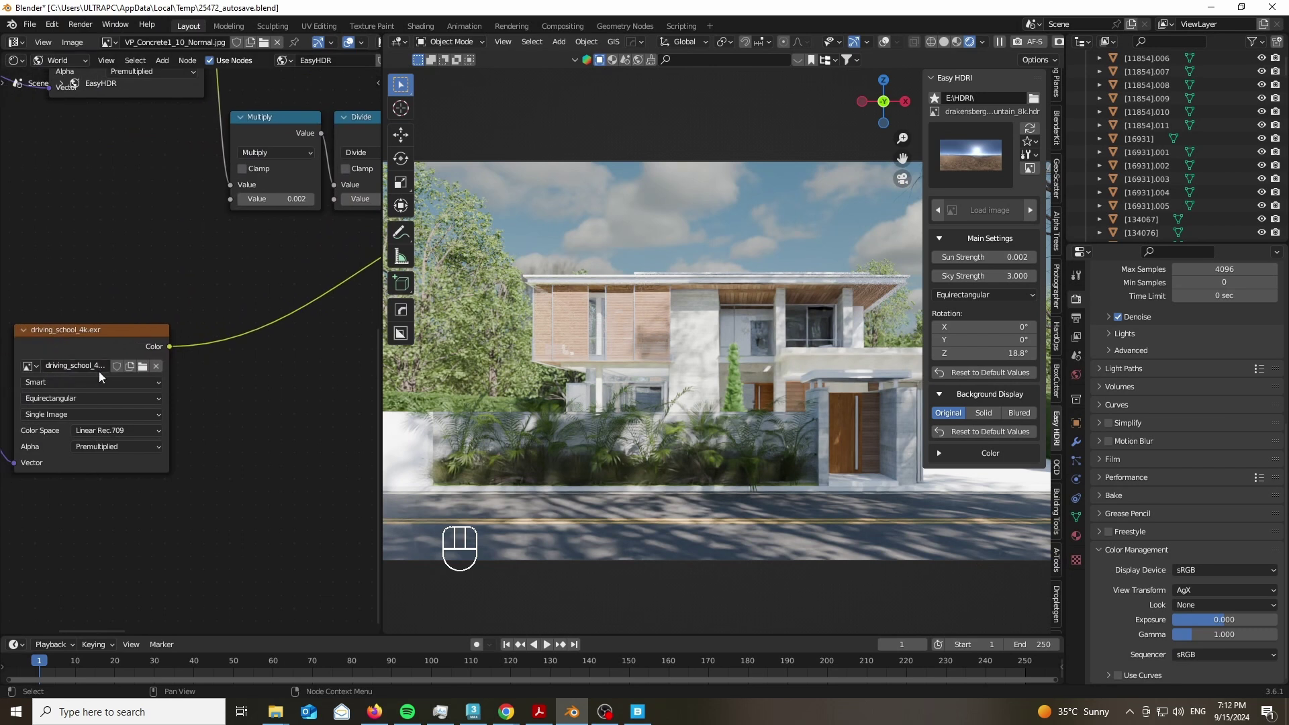
{"action": "left_click", "coordinate": [143, 367]}
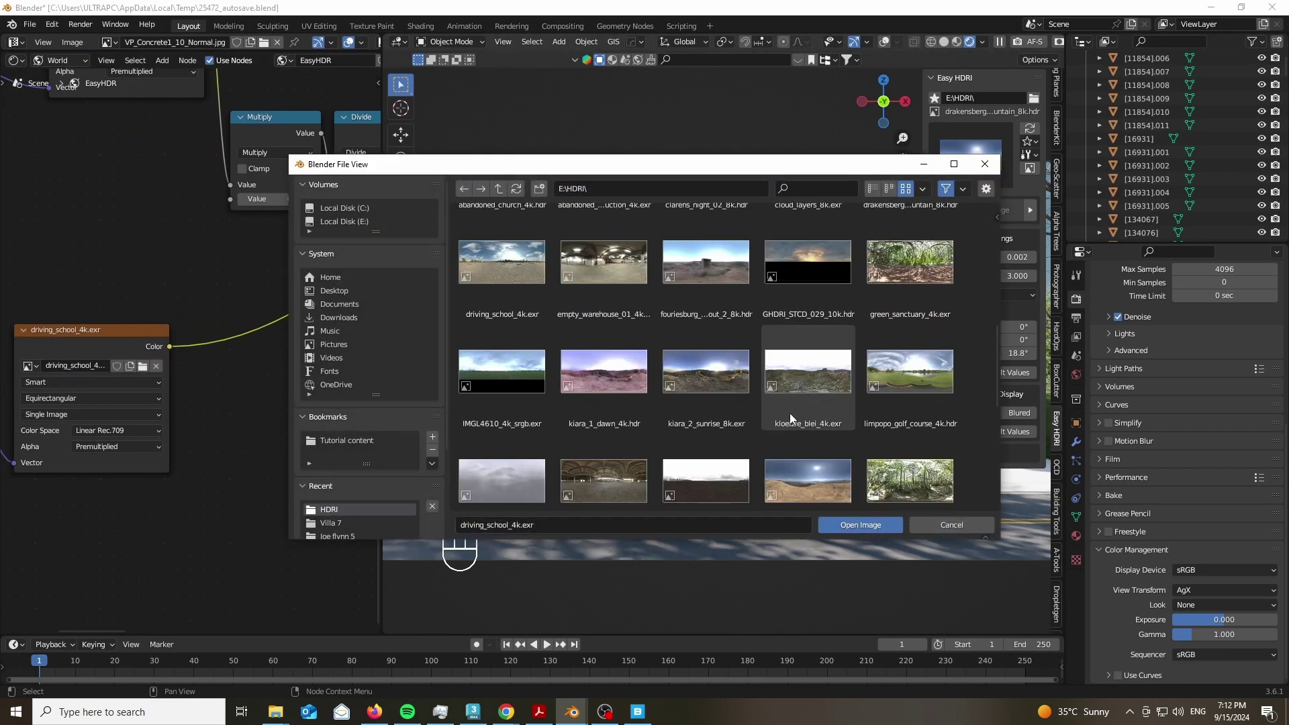
{"action": "scroll", "coordinate": [821, 385], "scroll_direction": "down", "scroll_amount": 5}
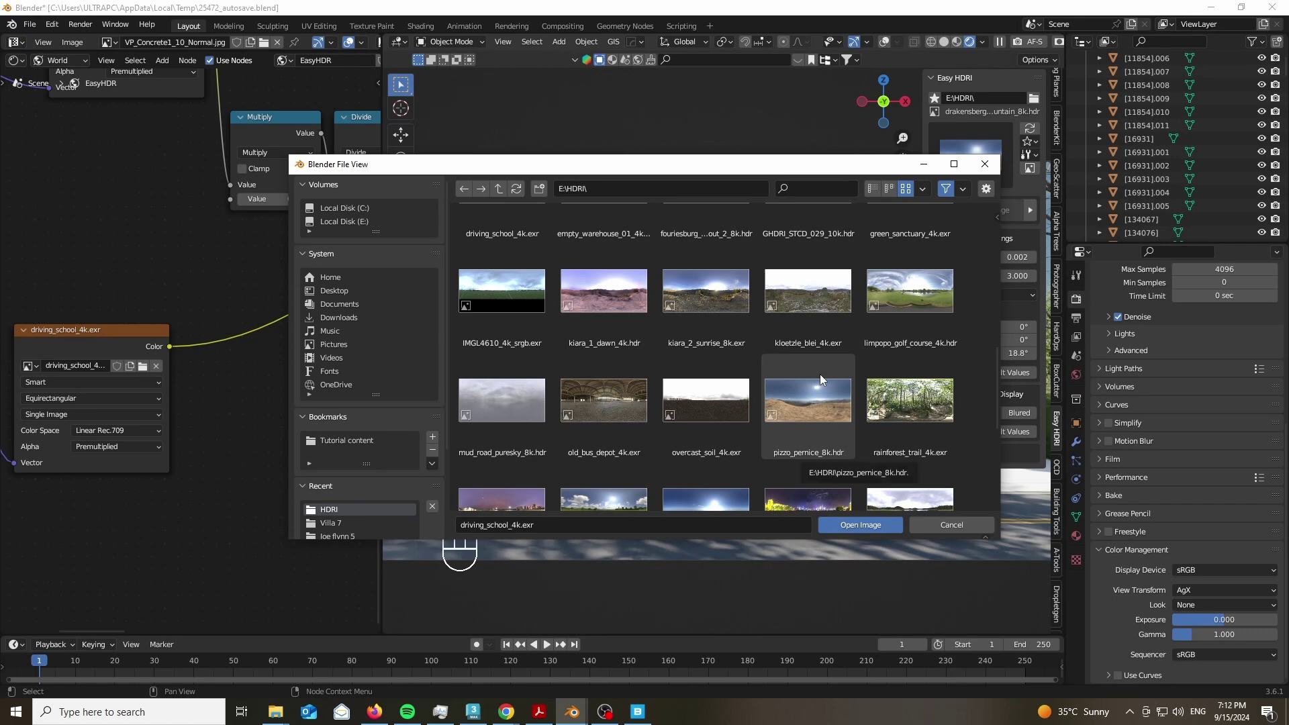
{"action": "scroll", "coordinate": [822, 374], "scroll_direction": "down", "scroll_amount": 1}
{"action": "scroll", "coordinate": [820, 369], "scroll_direction": "up", "scroll_amount": 3}
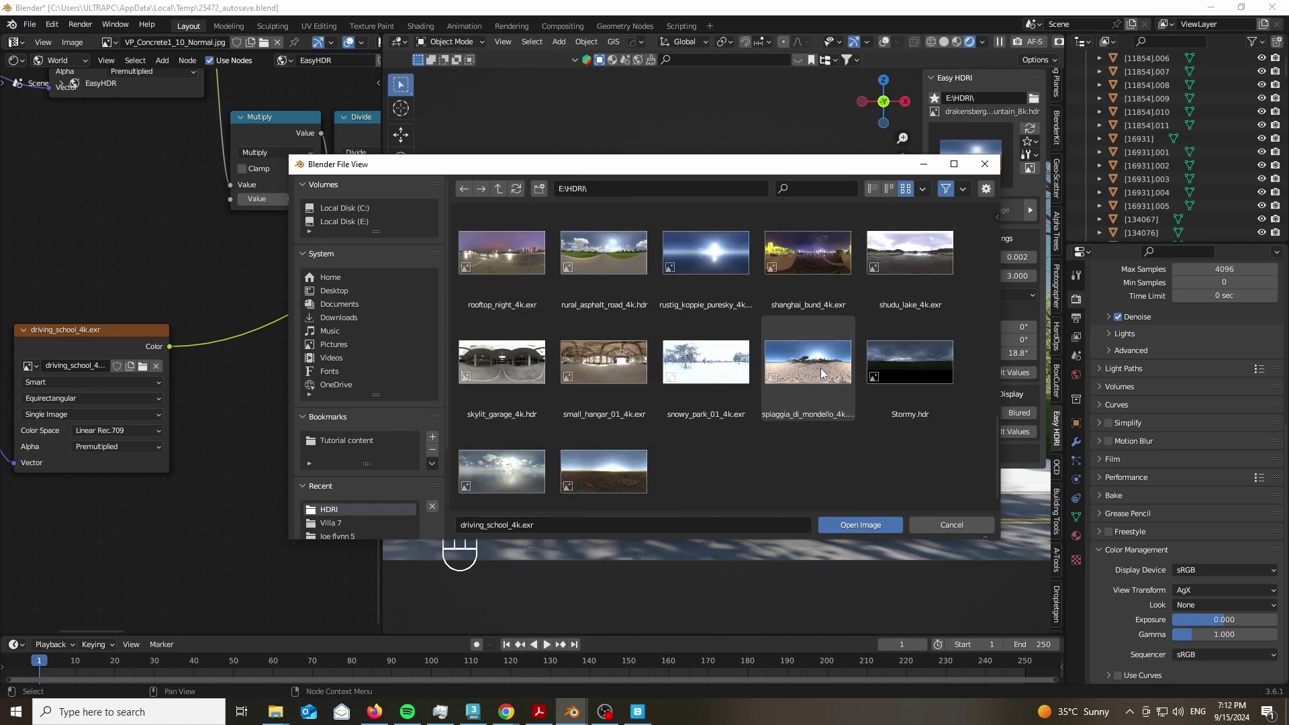
{"action": "scroll", "coordinate": [820, 368], "scroll_direction": "up", "scroll_amount": 6}
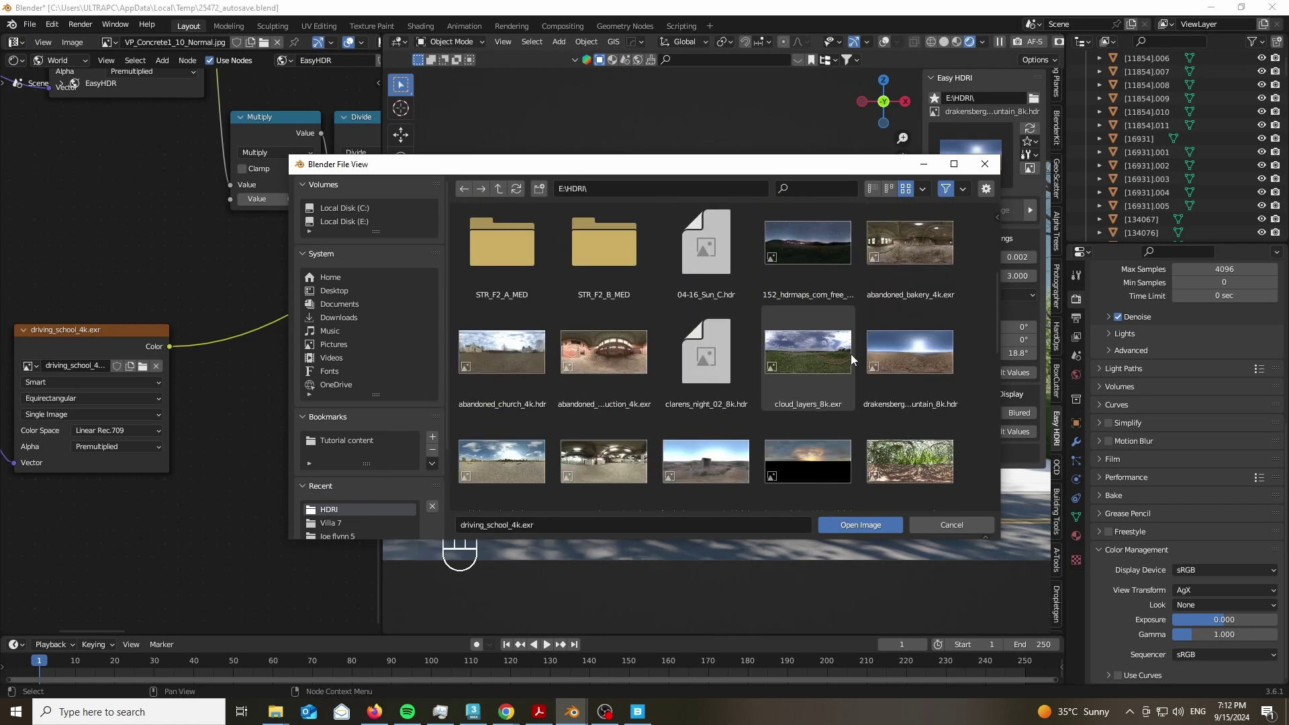
{"action": "left_click", "coordinate": [984, 164]}
Replace the driving_school image in the lower Environment Texture node with the drakensberg mountain 8k HDR from E:\HDRI.
{"action": "scroll", "coordinate": [202, 473], "scroll_direction": "down", "scroll_amount": 5}
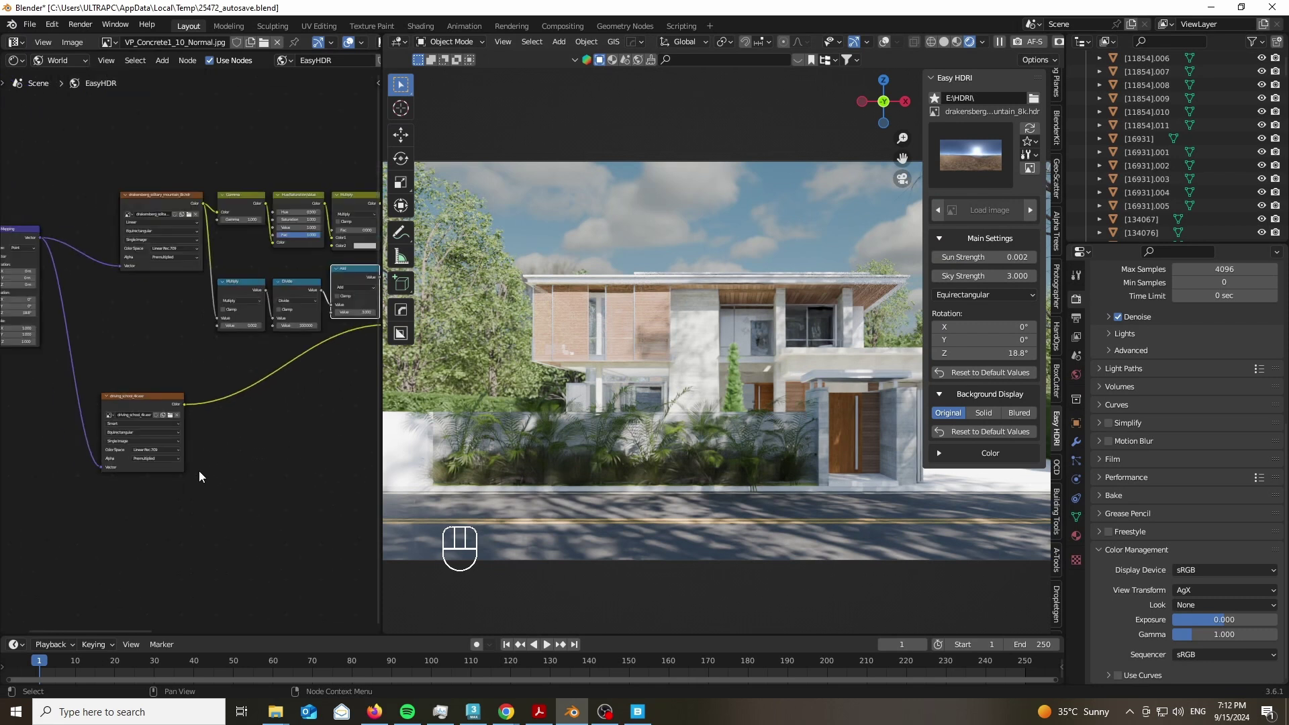
{"action": "middle_click_drag", "start_coordinate": [259, 450], "coordinate": [244, 397]}
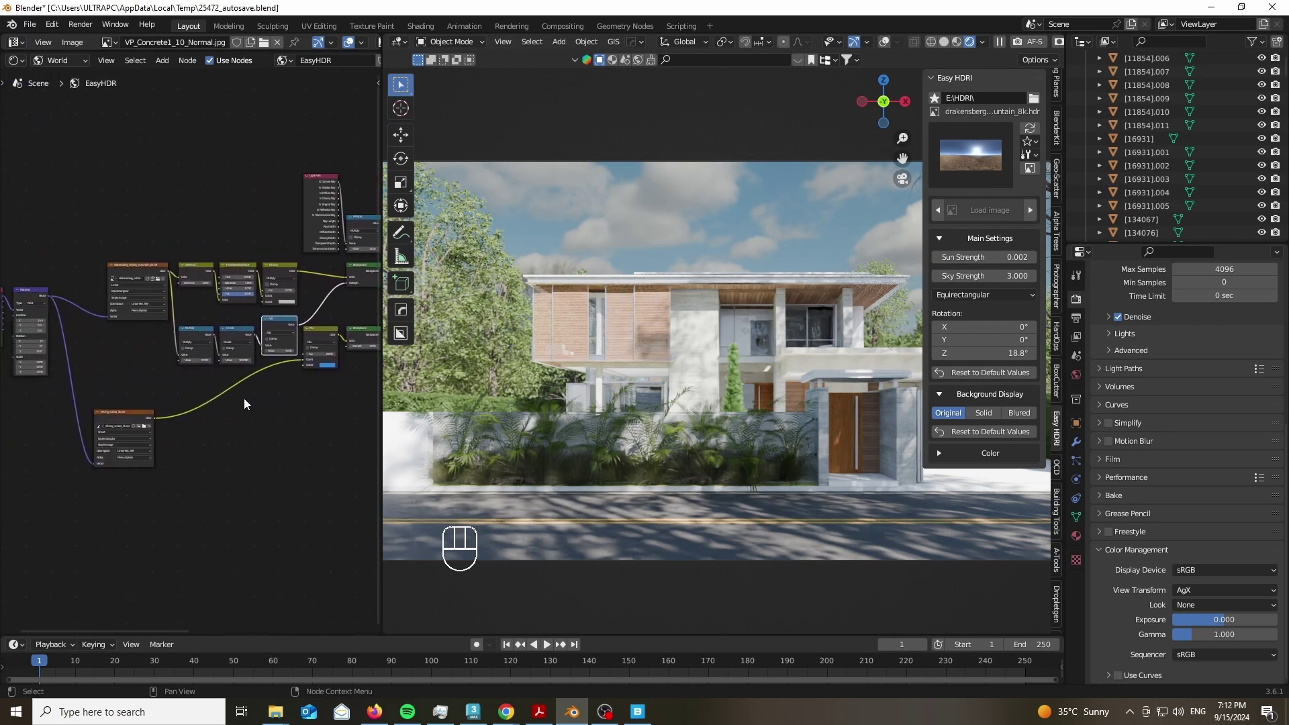
{"action": "scroll", "coordinate": [154, 361], "scroll_direction": "up", "scroll_amount": 5}
{"action": "left_click", "coordinate": [137, 457]}
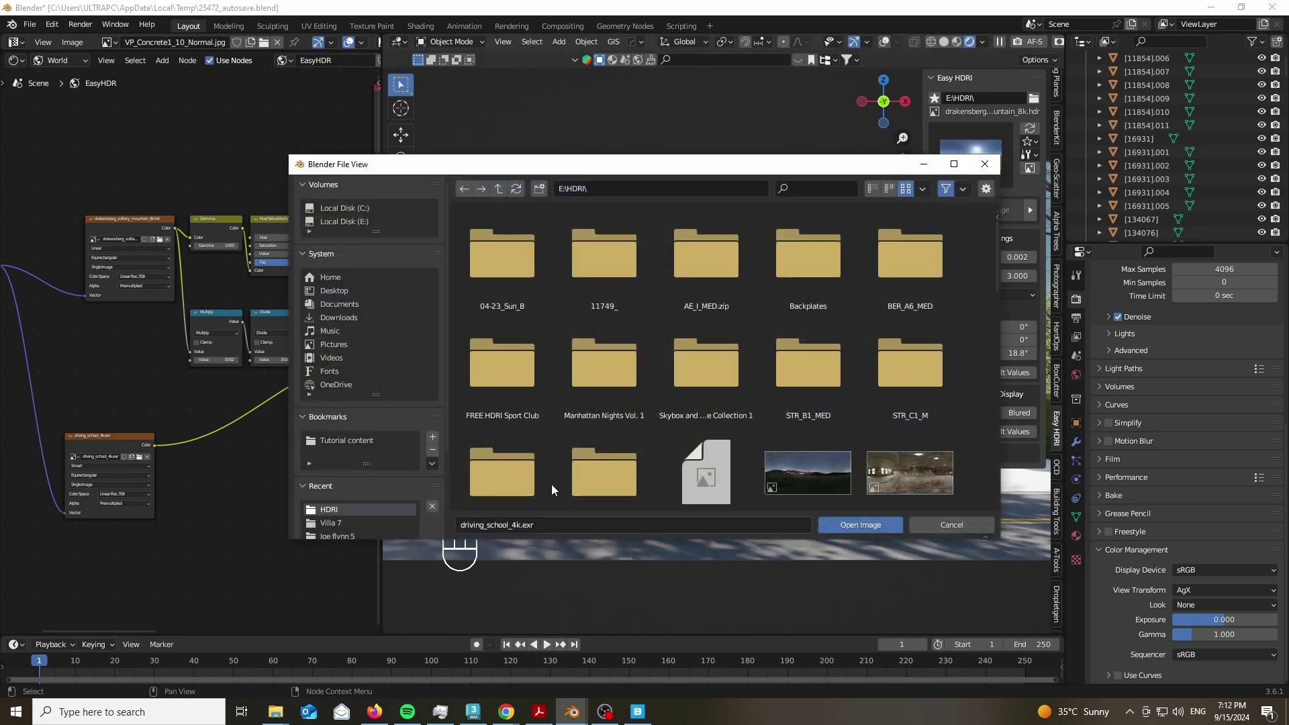
{"action": "scroll", "coordinate": [634, 399], "scroll_direction": "down", "scroll_amount": 3}
{"action": "scroll", "coordinate": [638, 392], "scroll_direction": "down", "scroll_amount": 1}
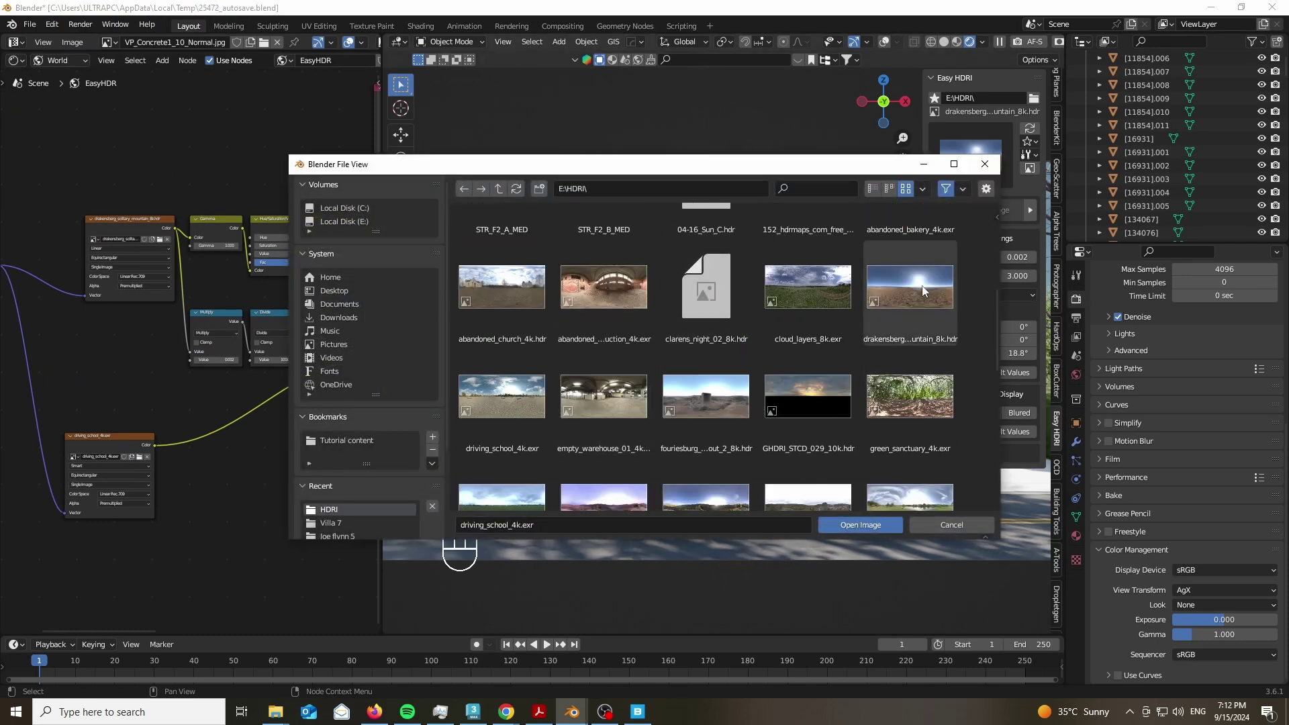
{"action": "scroll", "coordinate": [886, 302], "scroll_direction": "down", "scroll_amount": 4}
{"action": "scroll", "coordinate": [897, 292], "scroll_direction": "up", "scroll_amount": 8}
{"action": "left_click", "coordinate": [919, 388]}
{"action": "double_click", "coordinate": [918, 387]}
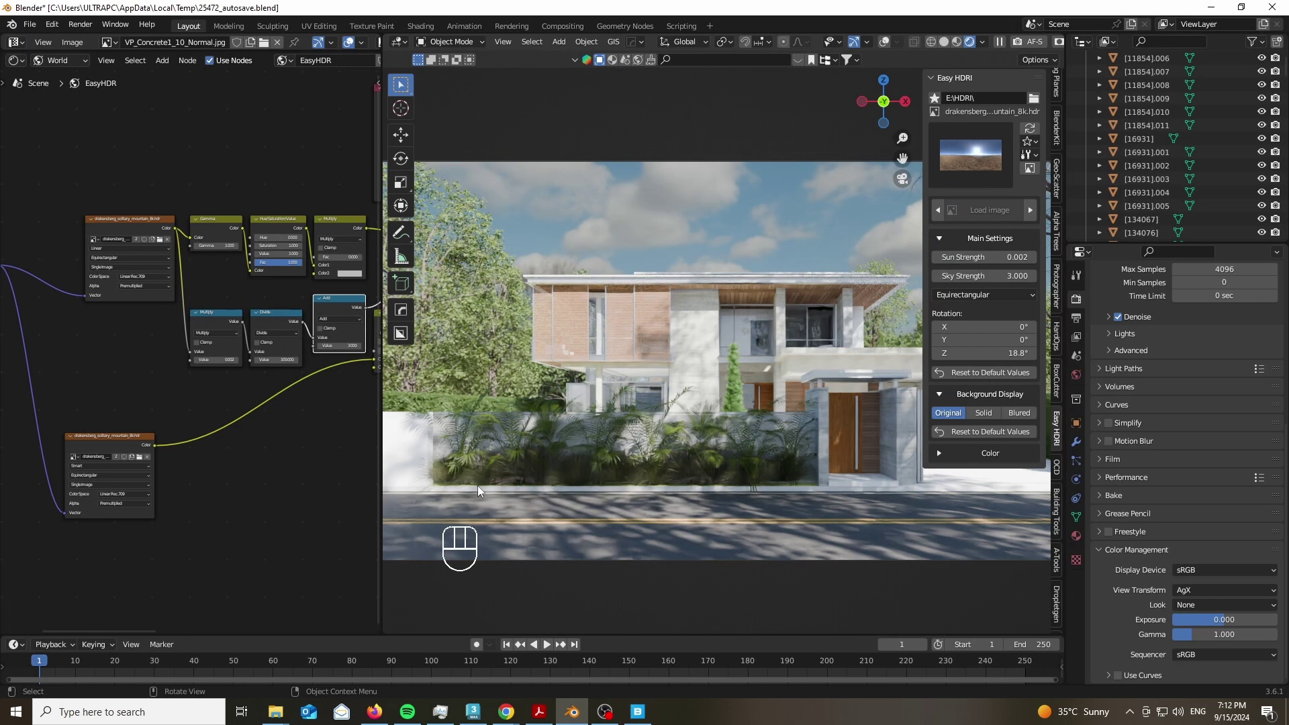
Move the Mix node away from the lower Background node and insert a Hue/Saturation/Value node between them.
{"action": "middle_click_drag", "start_coordinate": [329, 441], "coordinate": [39, 419]}
{"action": "left_click_drag", "start_coordinate": [139, 293], "coordinate": [106, 359]}
{"action": "key", "text": "shift+a"}
{"action": "left_click", "coordinate": [176, 299]}
{"action": "type", "text": "H"}
{"action": "left_click", "coordinate": [233, 323]}
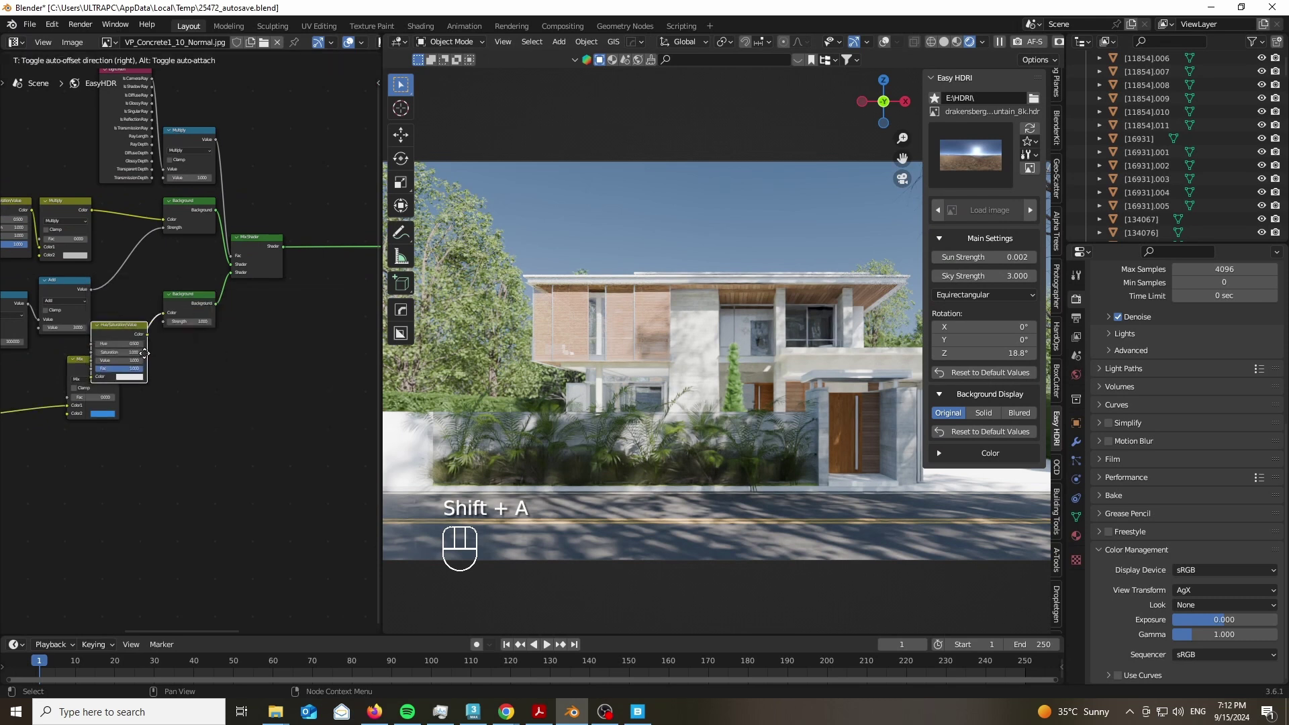
{"action": "left_click", "coordinate": [176, 356]}
Set the new Hue/Saturation/Value node's Saturation to 1.500 and Value to 1.150, and fine-tune its Hue.
{"action": "scroll", "coordinate": [180, 441], "scroll_direction": "up", "scroll_amount": 12}
{"action": "scroll", "coordinate": [191, 346], "scroll_direction": "up", "scroll_amount": 2}
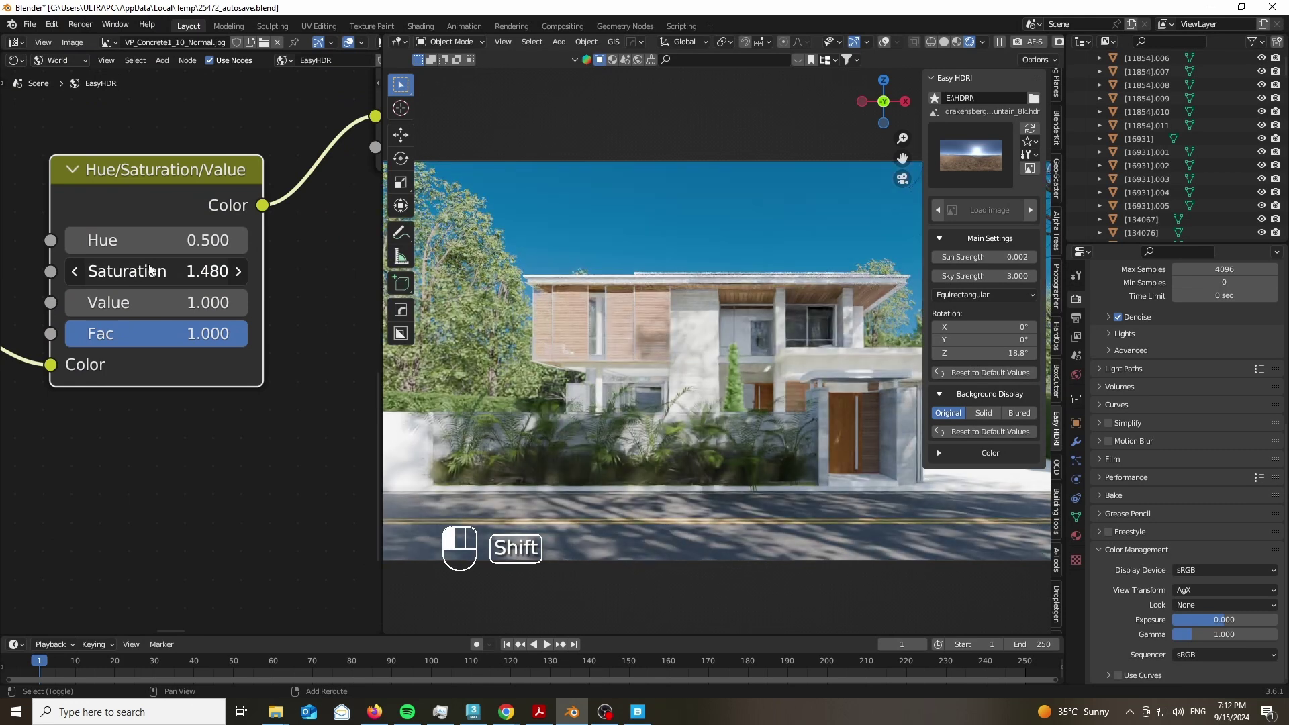
{"action": "scroll", "coordinate": [640, 282], "scroll_direction": "up", "scroll_amount": 5}
{"action": "scroll", "coordinate": [651, 242], "scroll_direction": "down", "scroll_amount": 1}
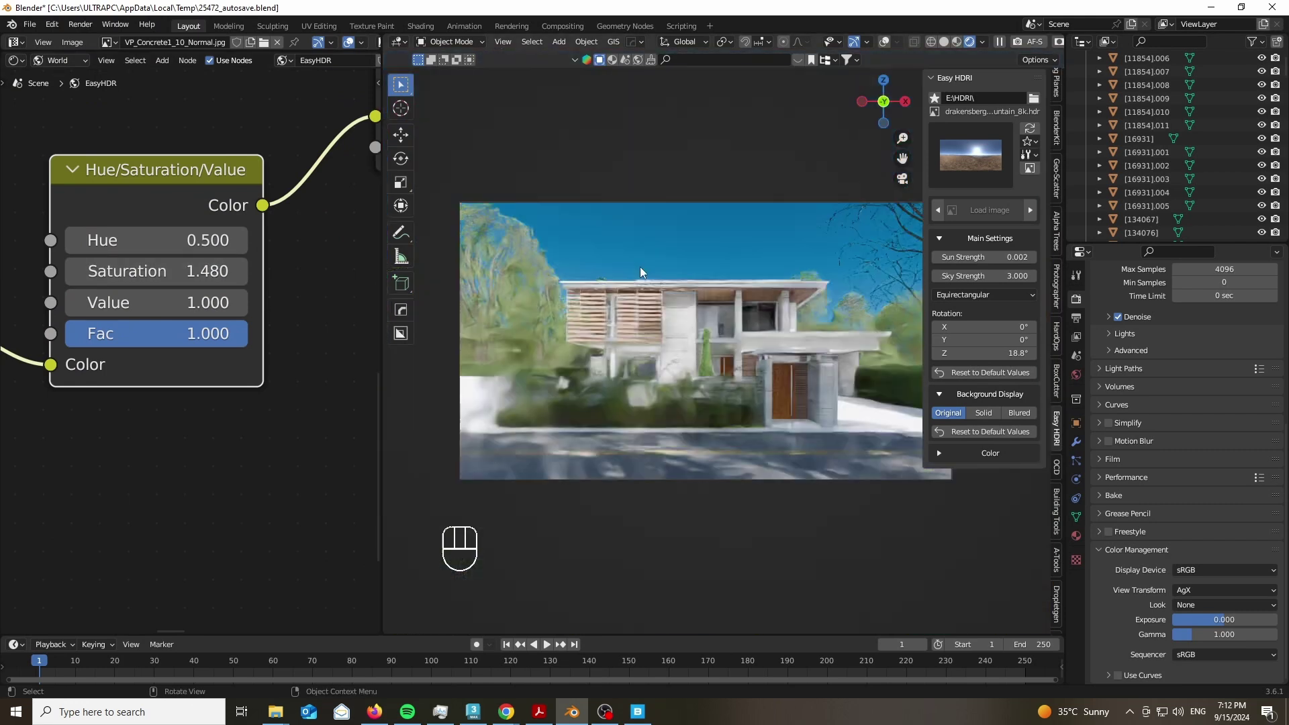
{"action": "scroll", "coordinate": [719, 258], "scroll_direction": "up", "scroll_amount": 2}
{"action": "left_click_drag", "start_coordinate": [173, 302], "coordinate": [176, 302], "text": "shift"}
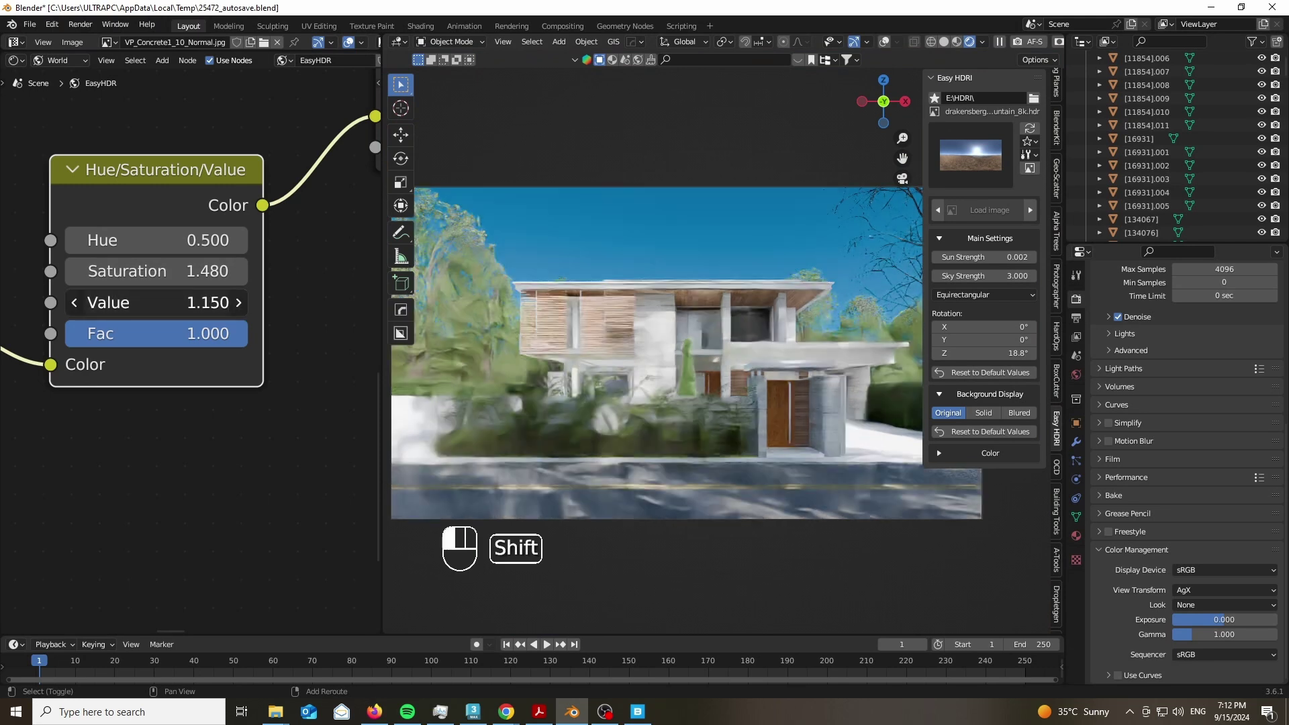
{"action": "left_click_drag", "start_coordinate": [167, 270], "coordinate": [176, 240], "text": "shift"}
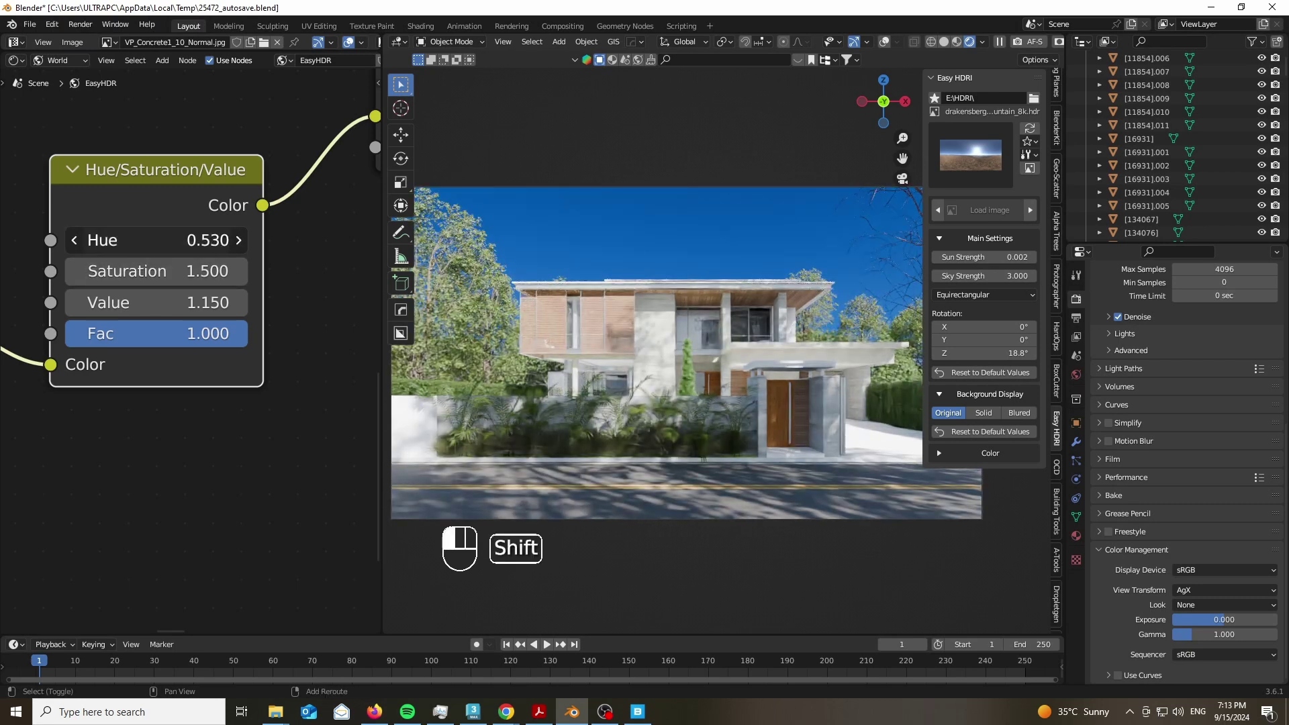
{"action": "left_click_drag", "start_coordinate": [176, 241], "coordinate": [167, 240], "text": "shift"}
Enlarge the 3D viewport over the node editor, hide its sidebar and fit the camera view in it.
{"action": "left_click_drag", "start_coordinate": [382, 464], "coordinate": [20, 464]}
{"action": "key", "text": "Home"}
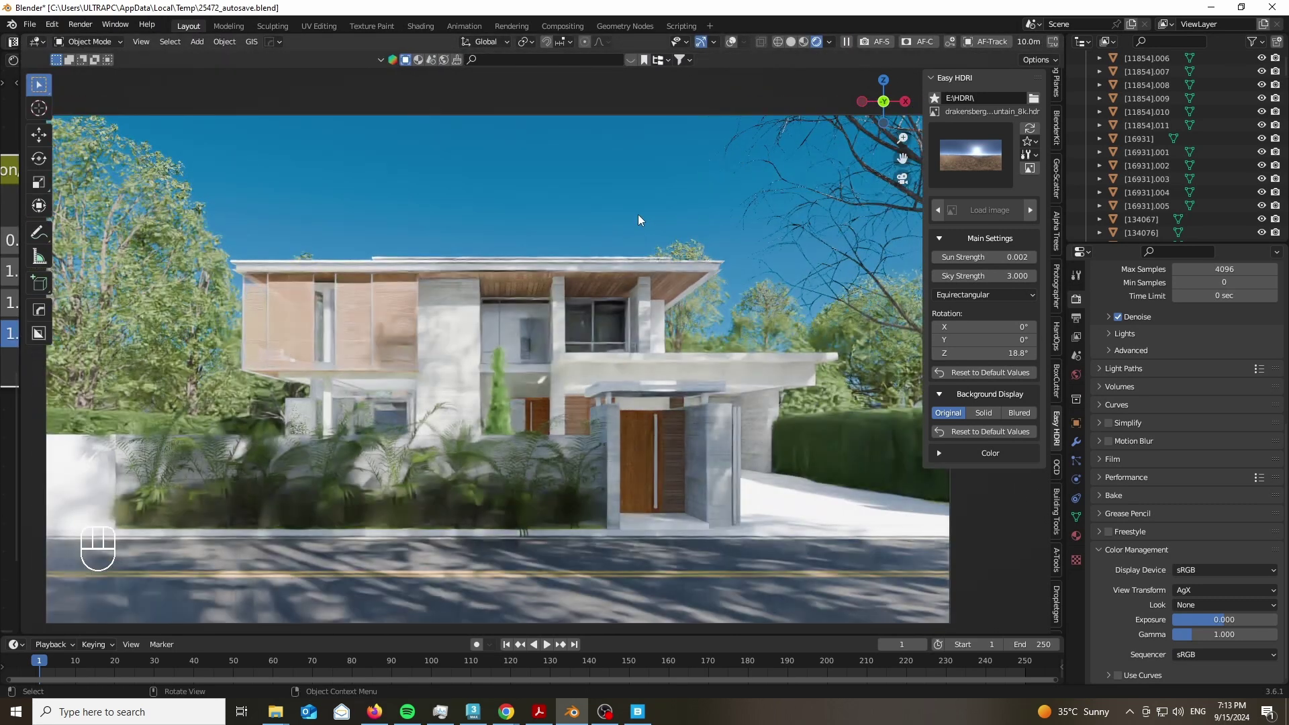
{"action": "key", "text": "n"}
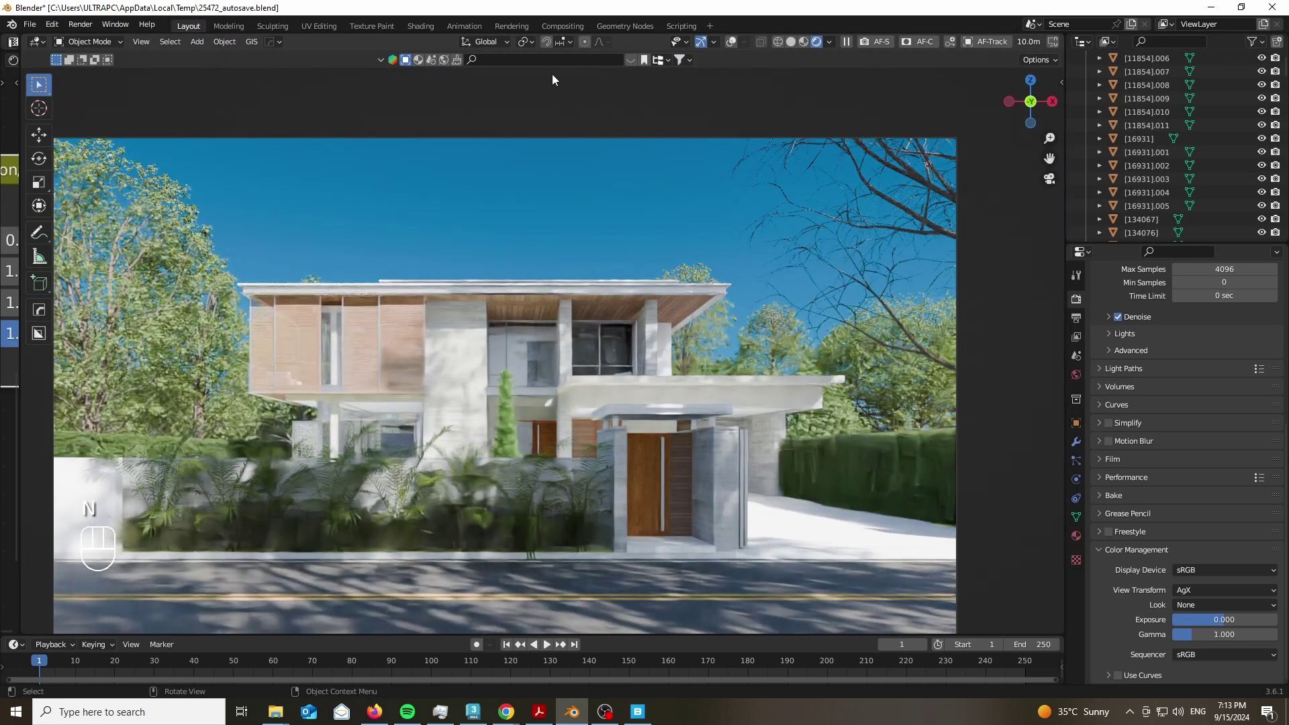
{"action": "left_click", "coordinate": [551, 74]}
{"action": "scroll", "coordinate": [663, 137], "scroll_direction": "down", "scroll_amount": 2}
{"action": "scroll", "coordinate": [617, 119], "scroll_direction": "up", "scroll_amount": 2}
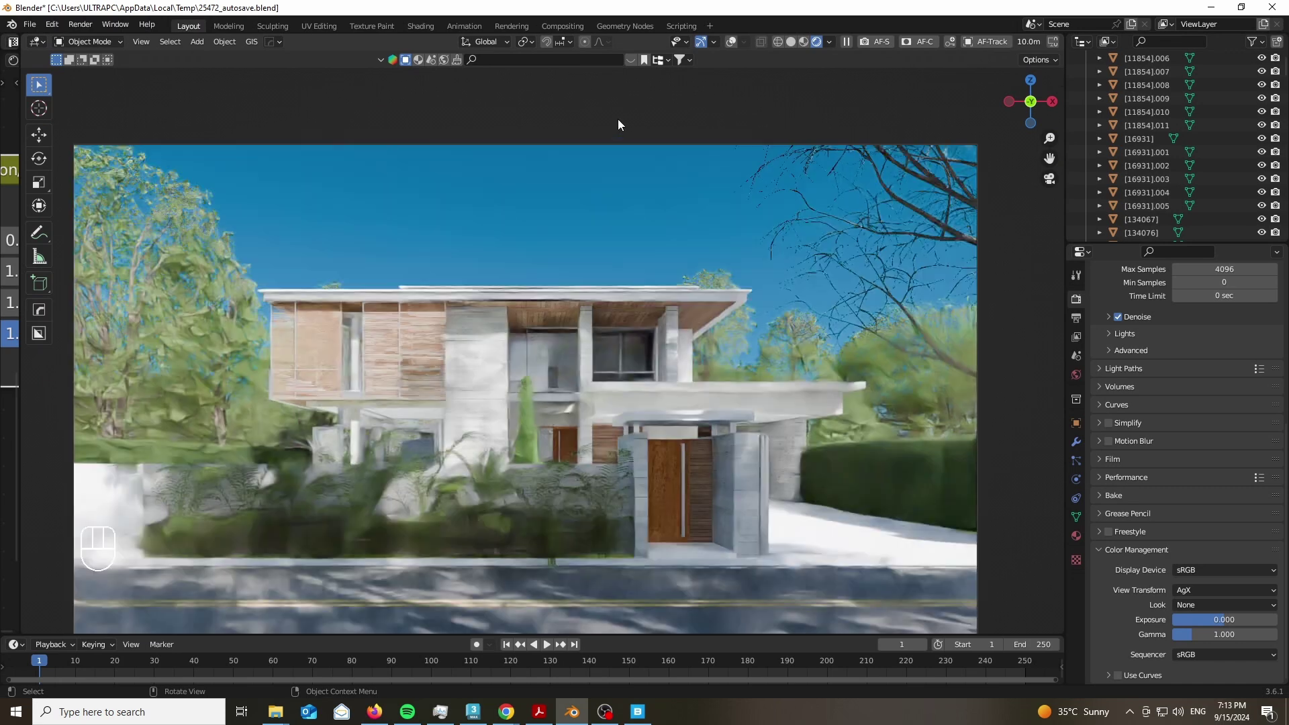
{"action": "scroll", "coordinate": [715, 128], "scroll_direction": "down", "scroll_amount": 2}
{"action": "scroll", "coordinate": [714, 134], "scroll_direction": "up", "scroll_amount": 2}
{"action": "scroll", "coordinate": [636, 220], "scroll_direction": "down", "scroll_amount": 2}
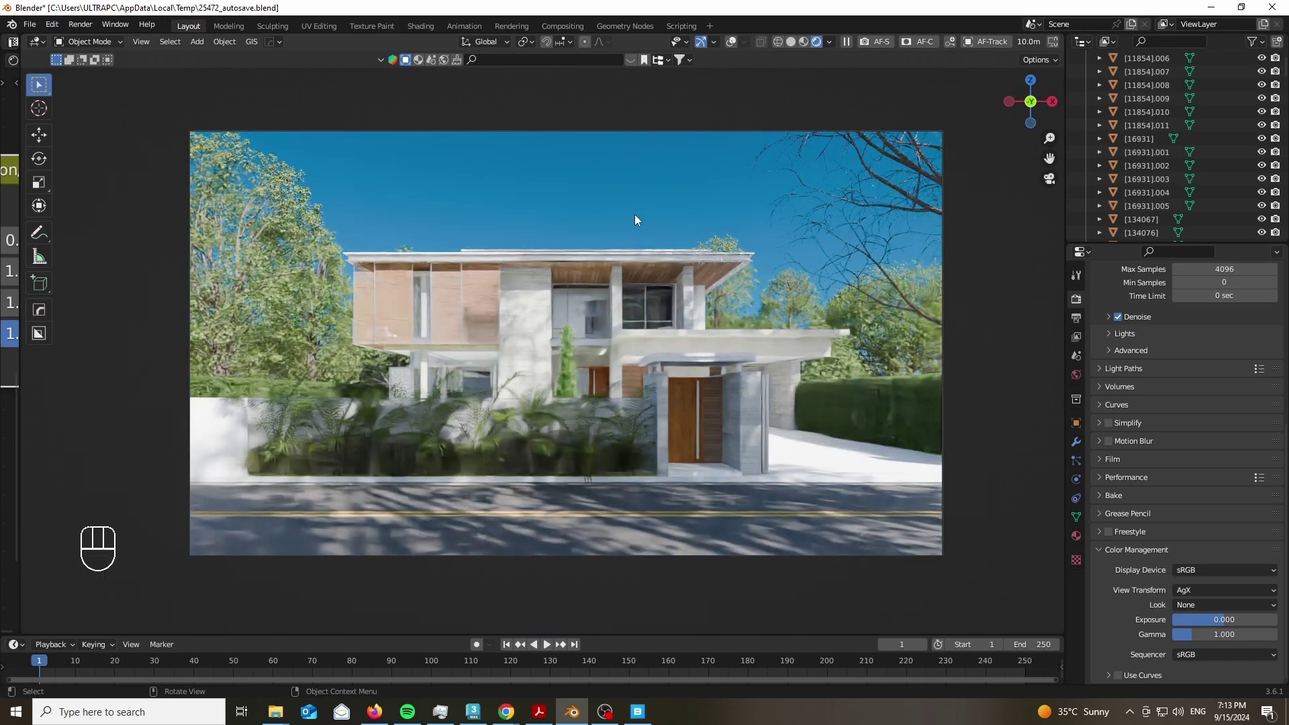
{"action": "scroll", "coordinate": [636, 219], "scroll_direction": "up", "scroll_amount": 2}
{"action": "scroll", "coordinate": [609, 265], "scroll_direction": "down", "scroll_amount": 2}
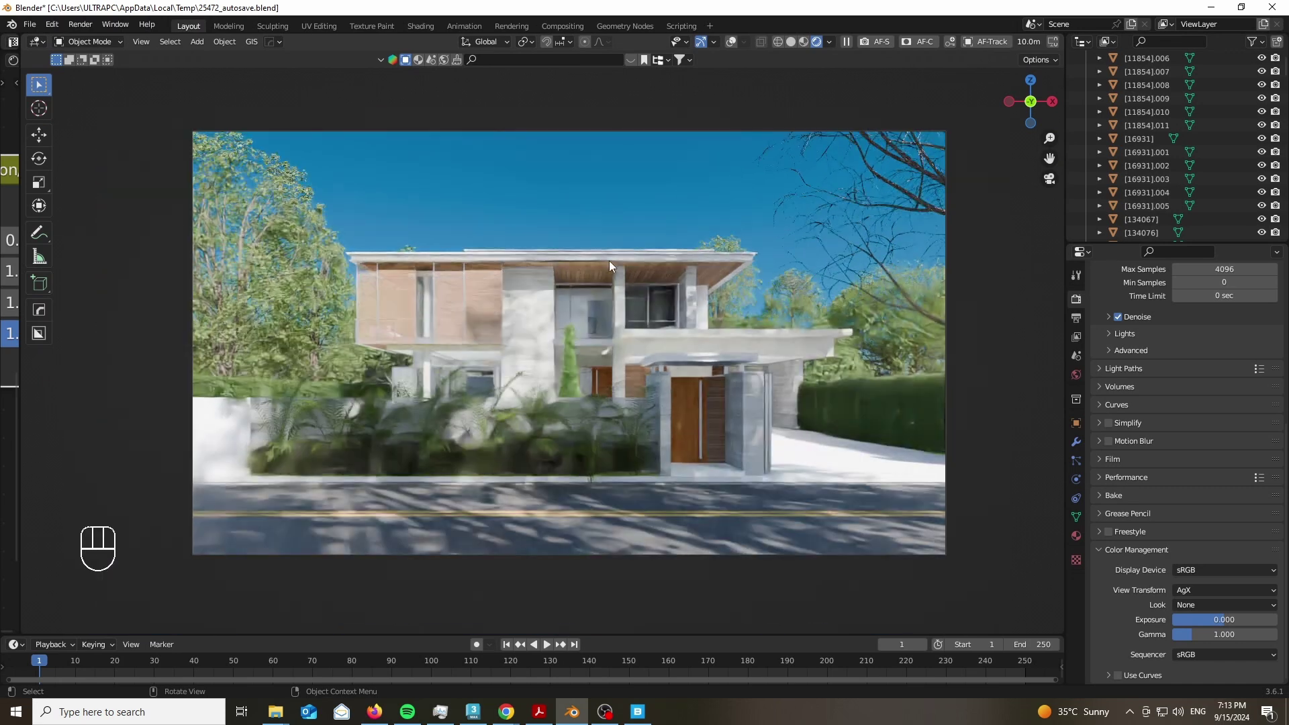
{"action": "scroll", "coordinate": [609, 265], "scroll_direction": "up", "scroll_amount": 2}
Show the Photographer add-on's camera settings in a widened sidebar, enable Camera Post FX and expand its settings.
{"action": "key", "text": "n"}
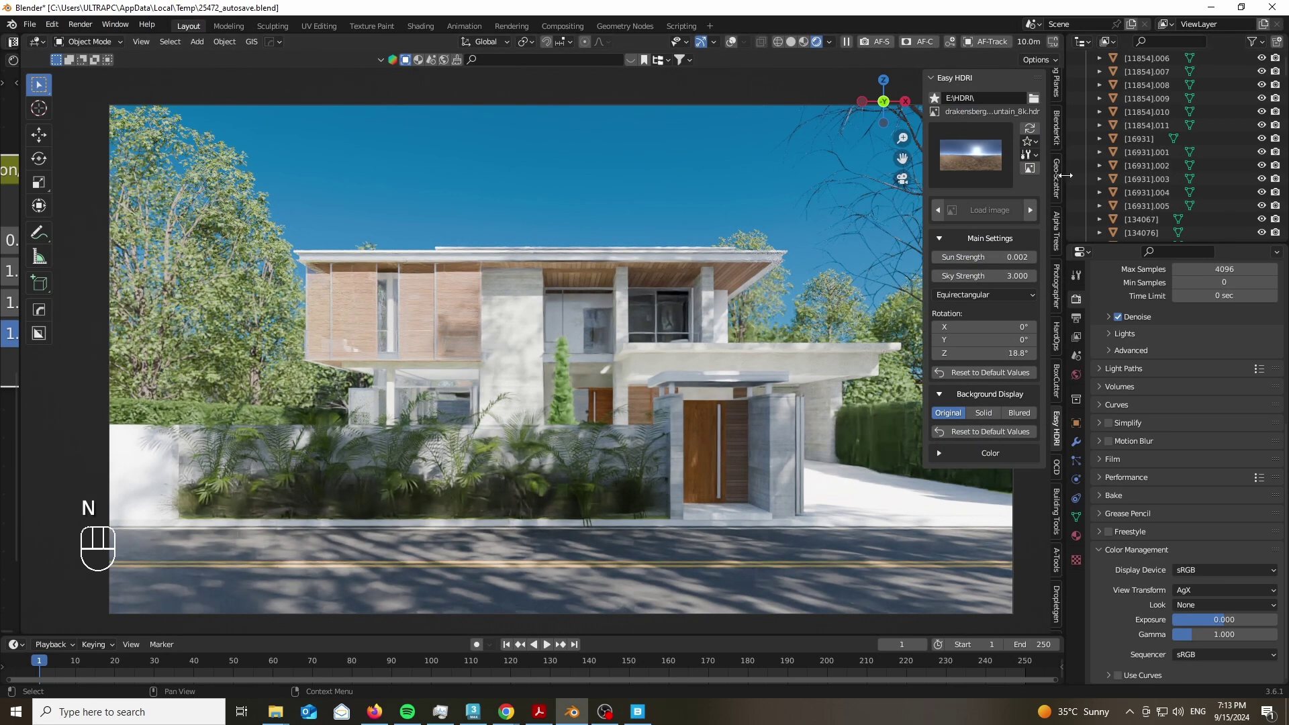
{"action": "scroll", "coordinate": [1056, 190], "scroll_direction": "down", "scroll_amount": 6}
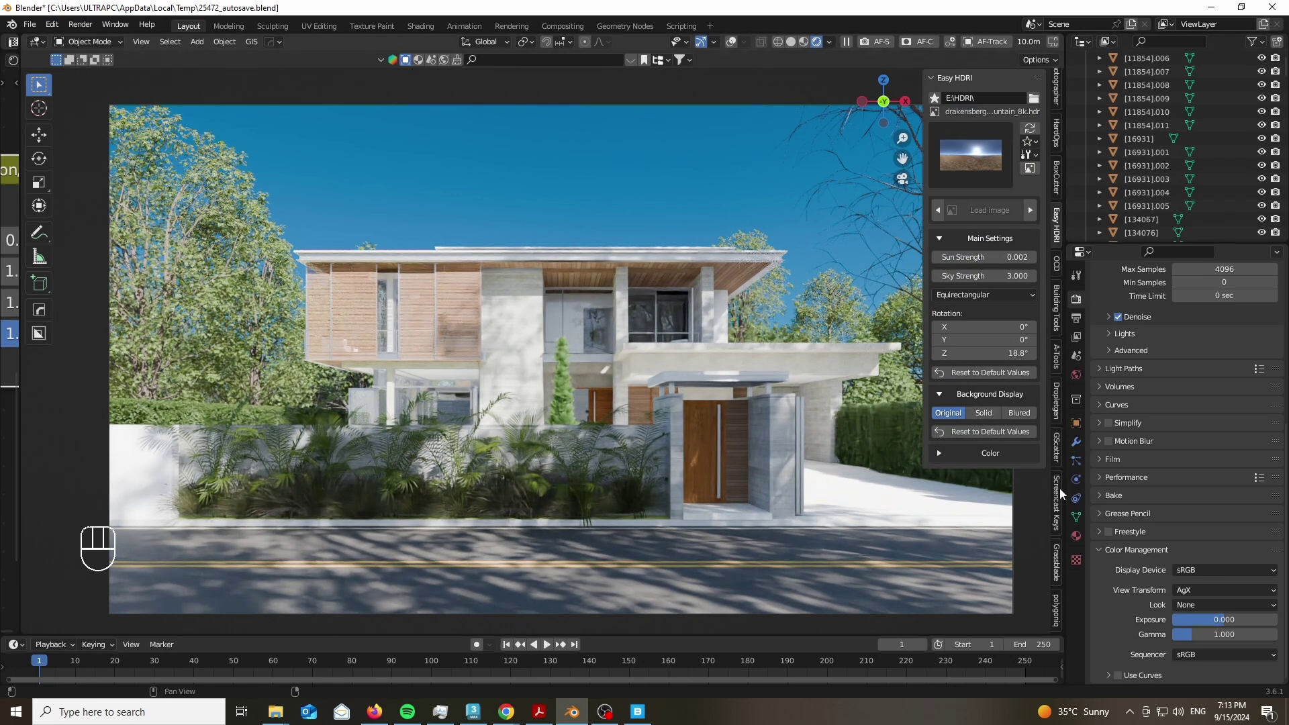
{"action": "scroll", "coordinate": [1054, 193], "scroll_direction": "up", "scroll_amount": 3}
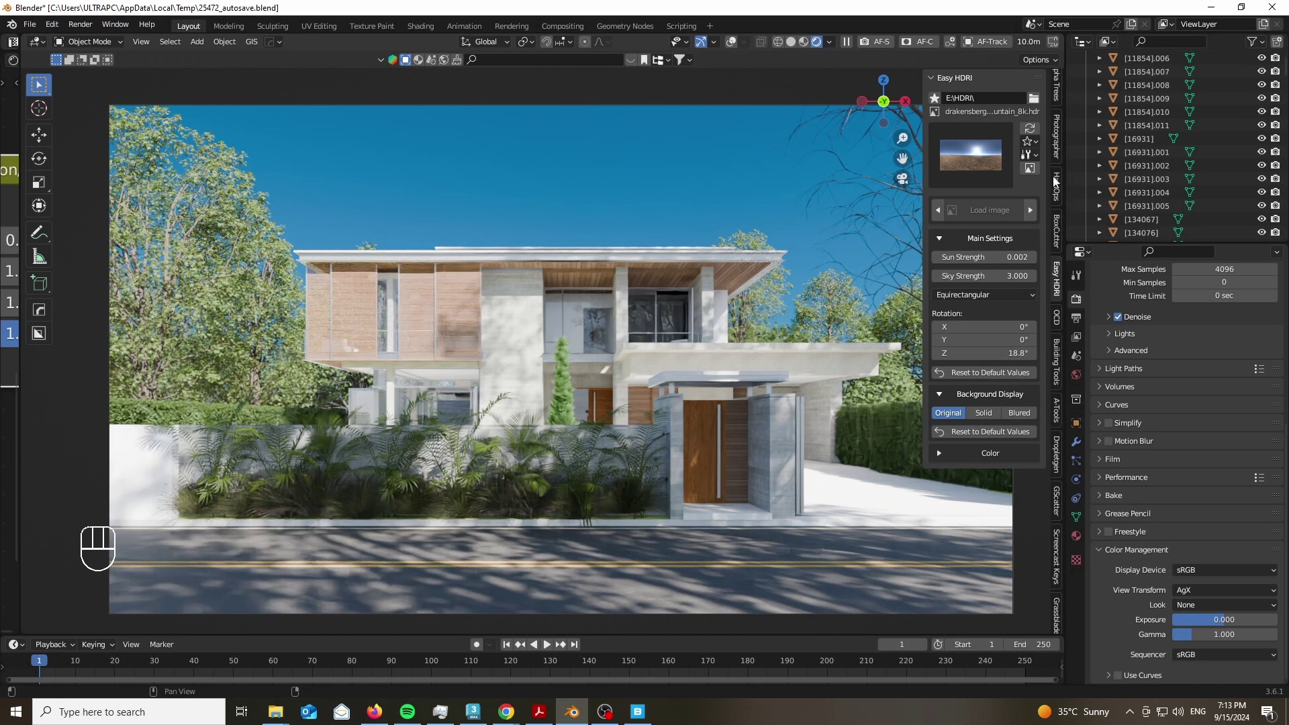
{"action": "left_click", "coordinate": [1060, 127]}
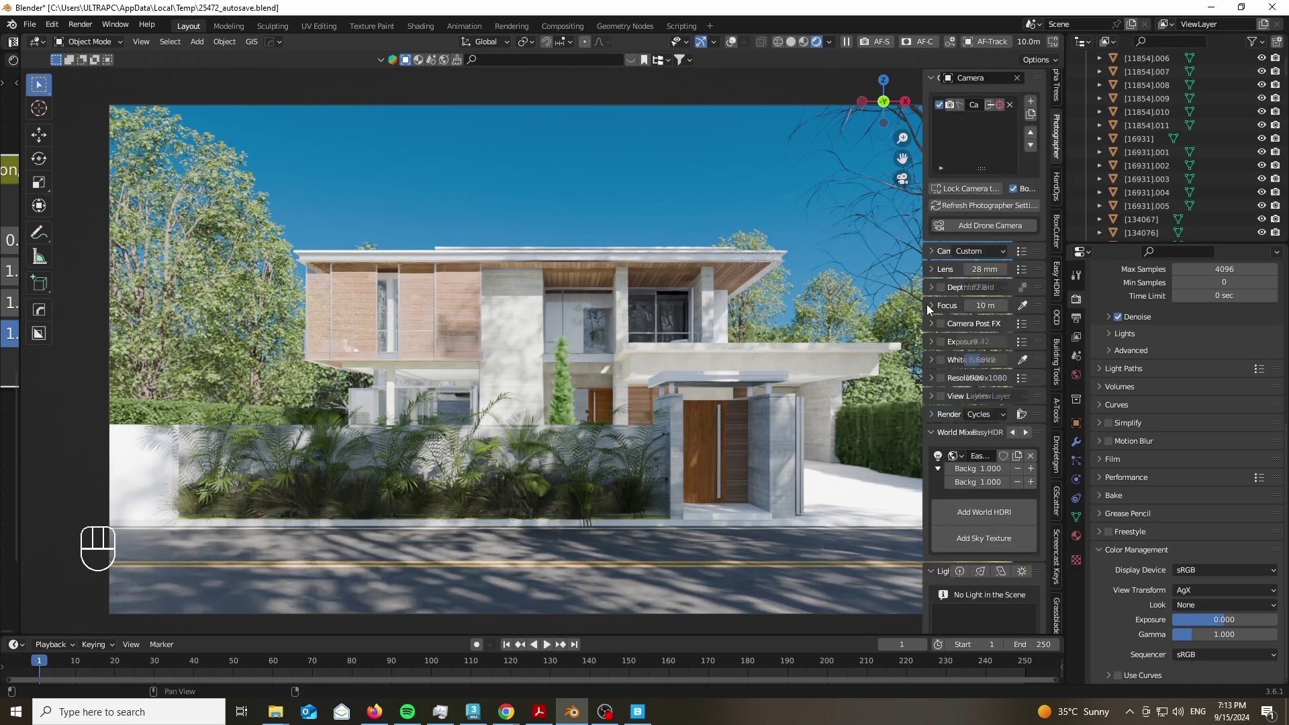
{"action": "left_click_drag", "start_coordinate": [919, 303], "coordinate": [851, 313]}
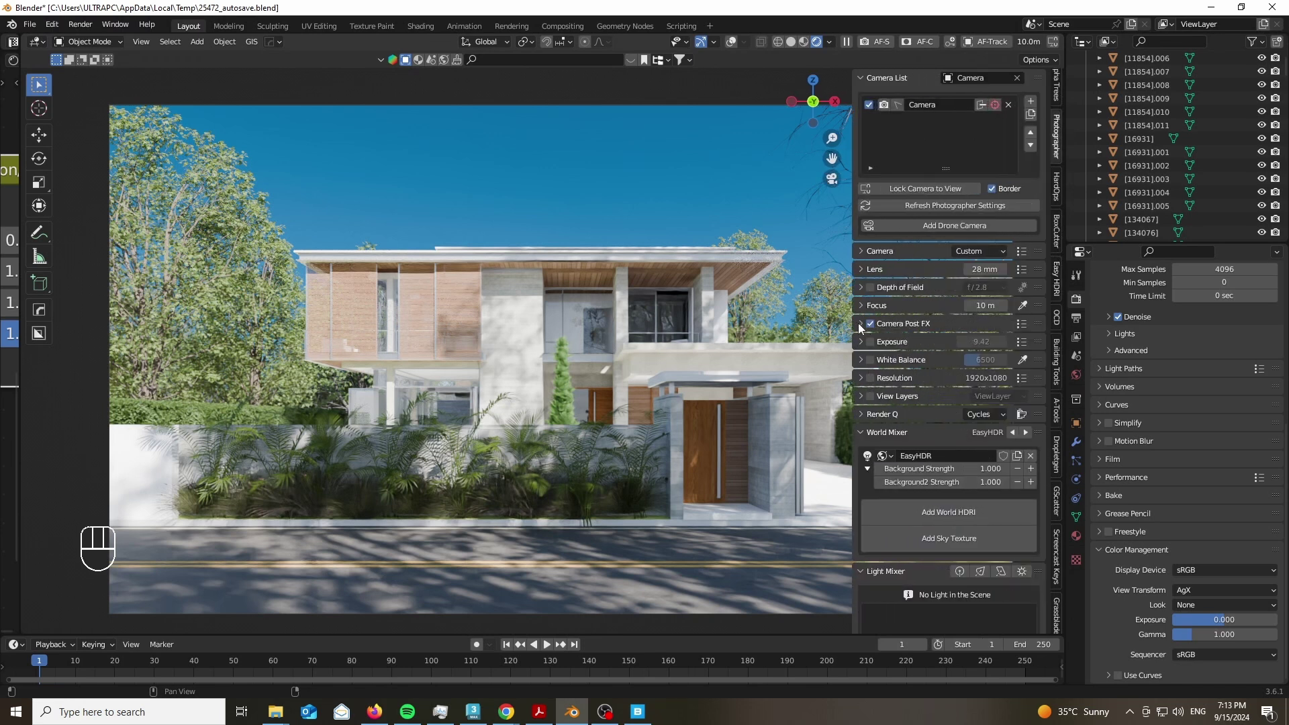
{"action": "left_click", "coordinate": [860, 324]}
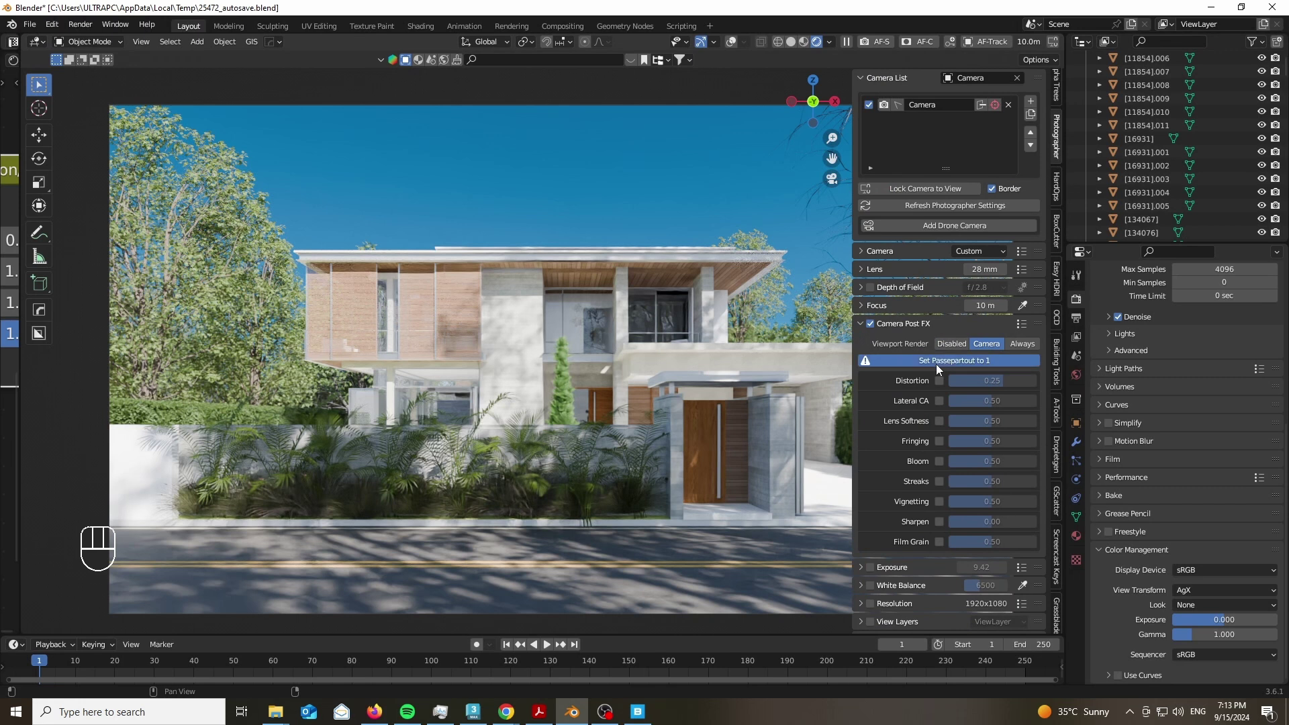
Set the camera's passepartout to 1 and enable the Bloom effect with High quality and an intensity of 0.01.
{"action": "left_click", "coordinate": [936, 364]}
{"action": "left_click", "coordinate": [938, 462]}
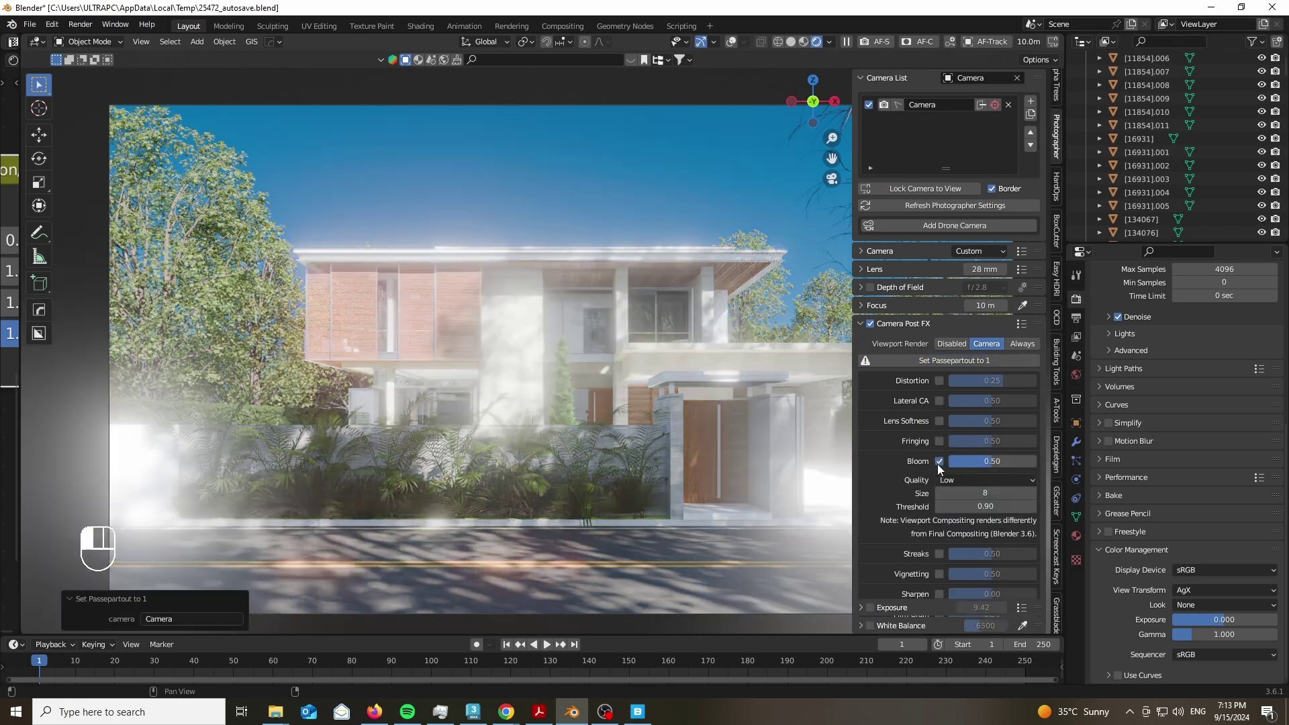
{"action": "left_click", "coordinate": [952, 479]}
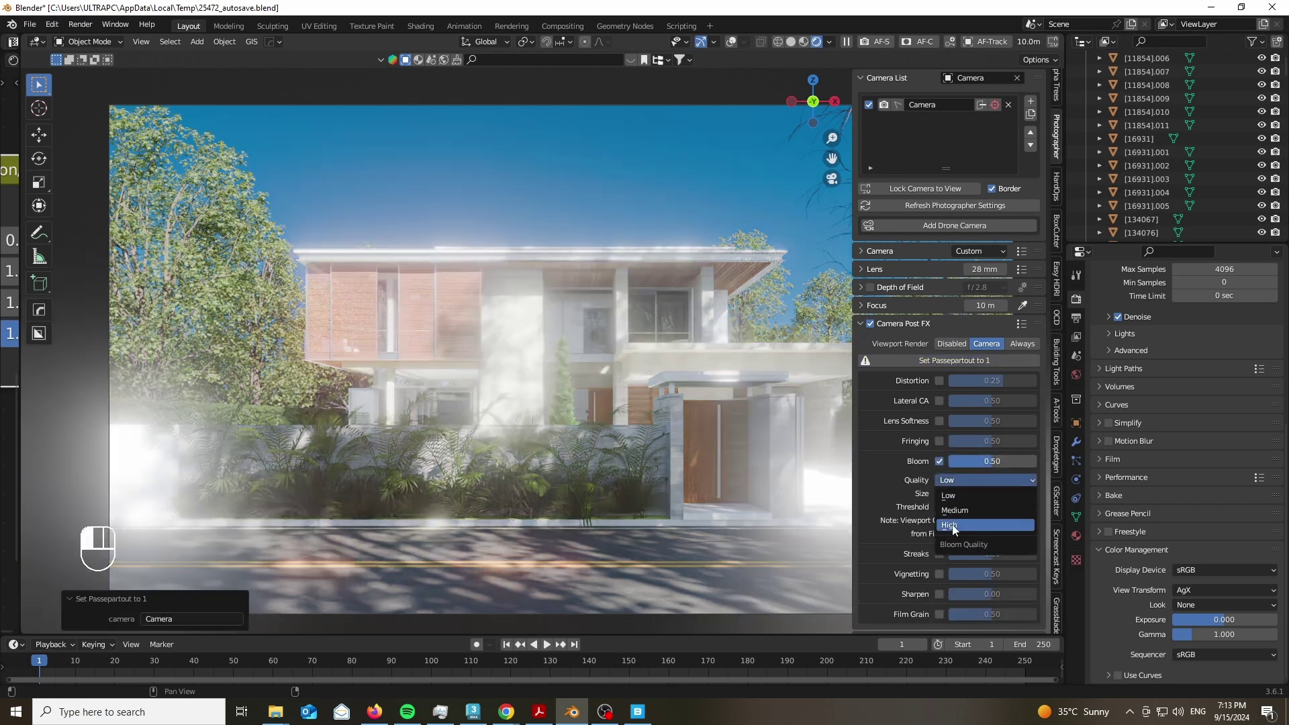
{"action": "left_click", "coordinate": [957, 525]}
{"action": "left_click_drag", "start_coordinate": [985, 462], "coordinate": [949, 462]}
Enable the Streaks effect in Camera Post FX with an intensity of 0.08.
{"action": "scroll", "coordinate": [948, 381], "scroll_direction": "down", "scroll_amount": 7}
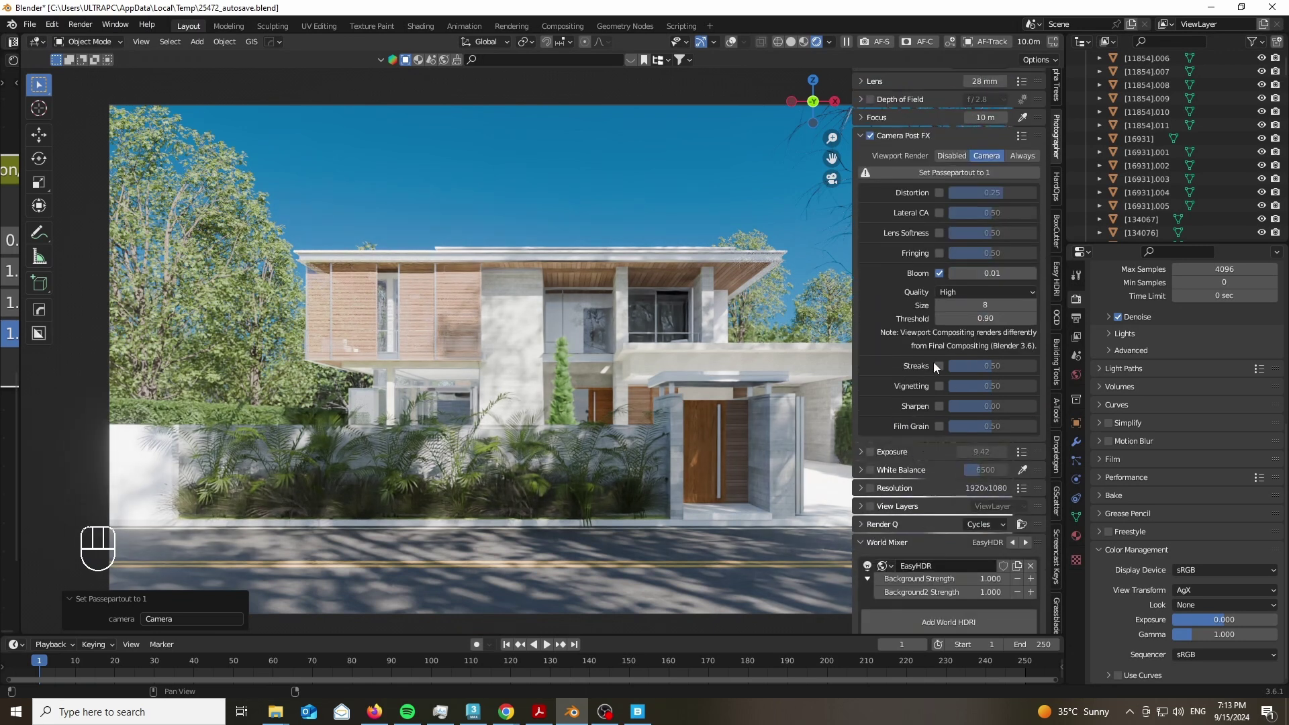
{"action": "left_click", "coordinate": [939, 366]}
{"action": "left_click_drag", "start_coordinate": [980, 365], "coordinate": [953, 366]}
Enable the camera's White Balance, expand its settings and set the temperature to 8000.
{"action": "scroll", "coordinate": [895, 374], "scroll_direction": "down", "scroll_amount": 7}
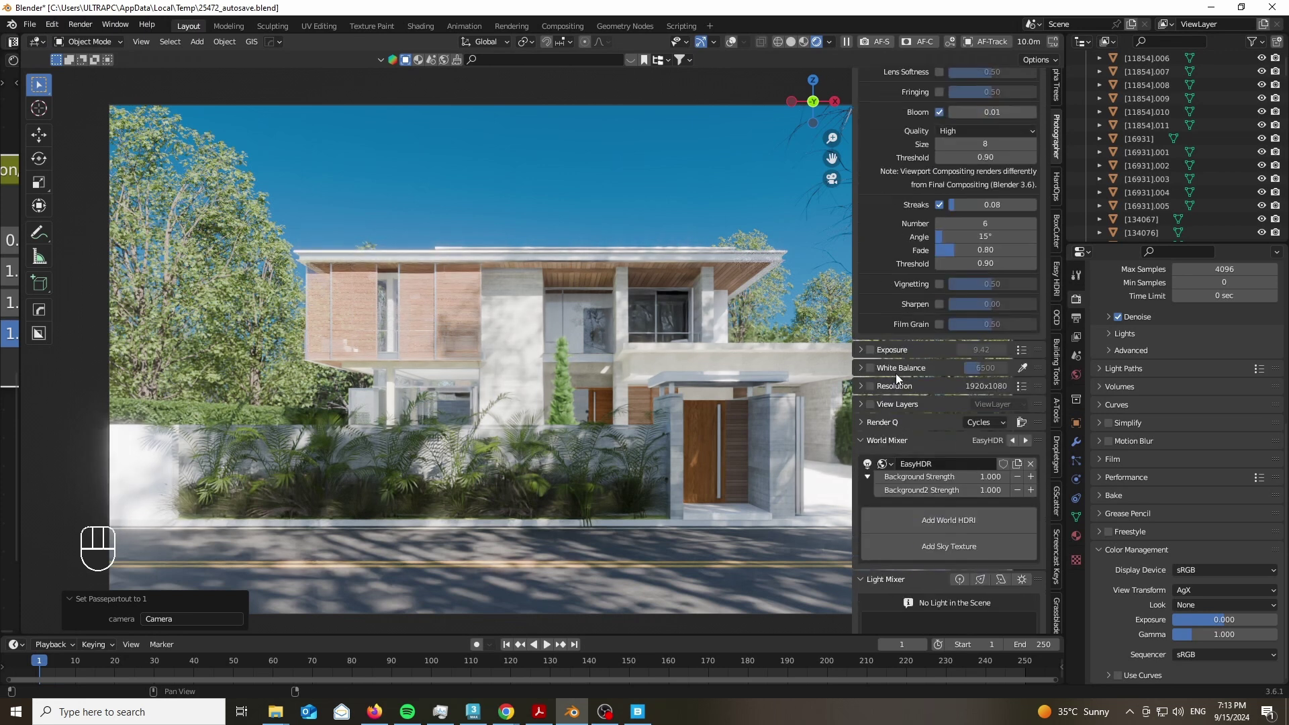
{"action": "left_click", "coordinate": [870, 341]}
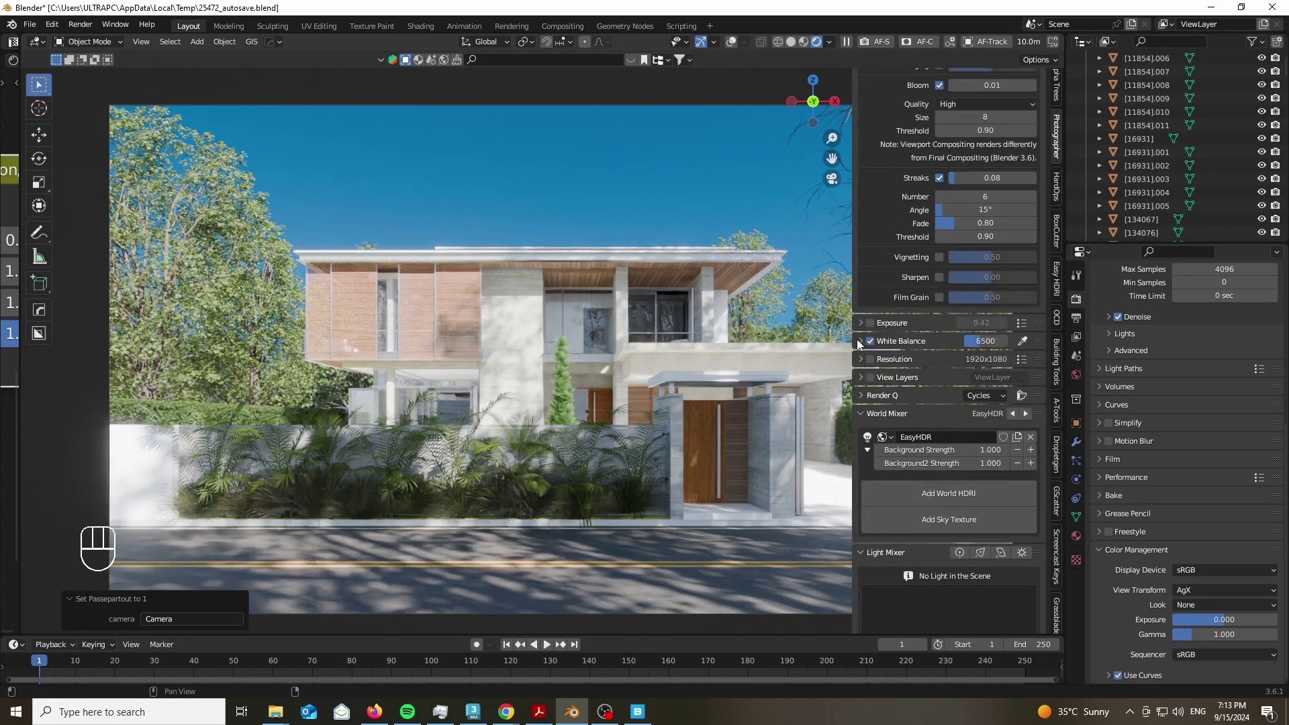
{"action": "left_click", "coordinate": [893, 341]}
{"action": "mouse_move", "coordinate": [958, 361]}
{"action": "left_mouse_down"}
{"action": "mouse_move", "coordinate": [974, 361]}
{"action": "mouse_move", "coordinate": [962, 361]}
{"action": "left_mouse_up"}
{"action": "left_click", "coordinate": [962, 361]}
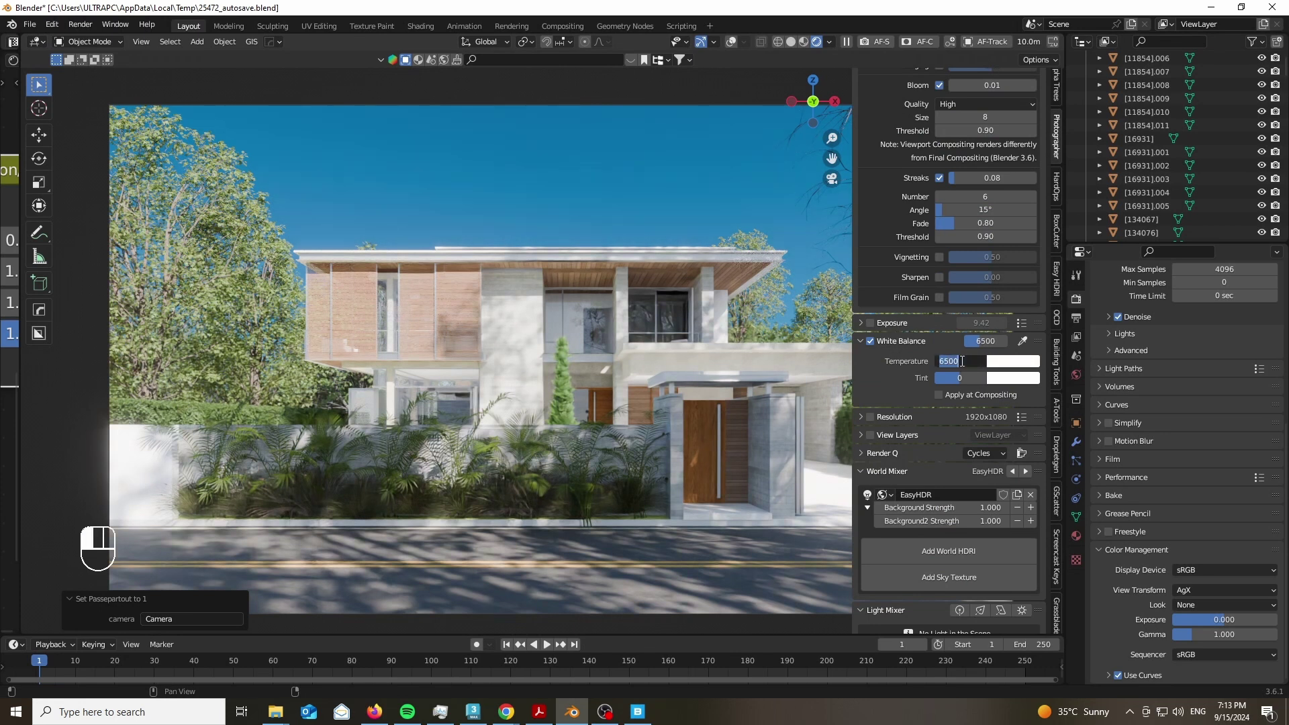
{"action": "type", "text": "7200"}
{"action": "key", "text": "Return"}
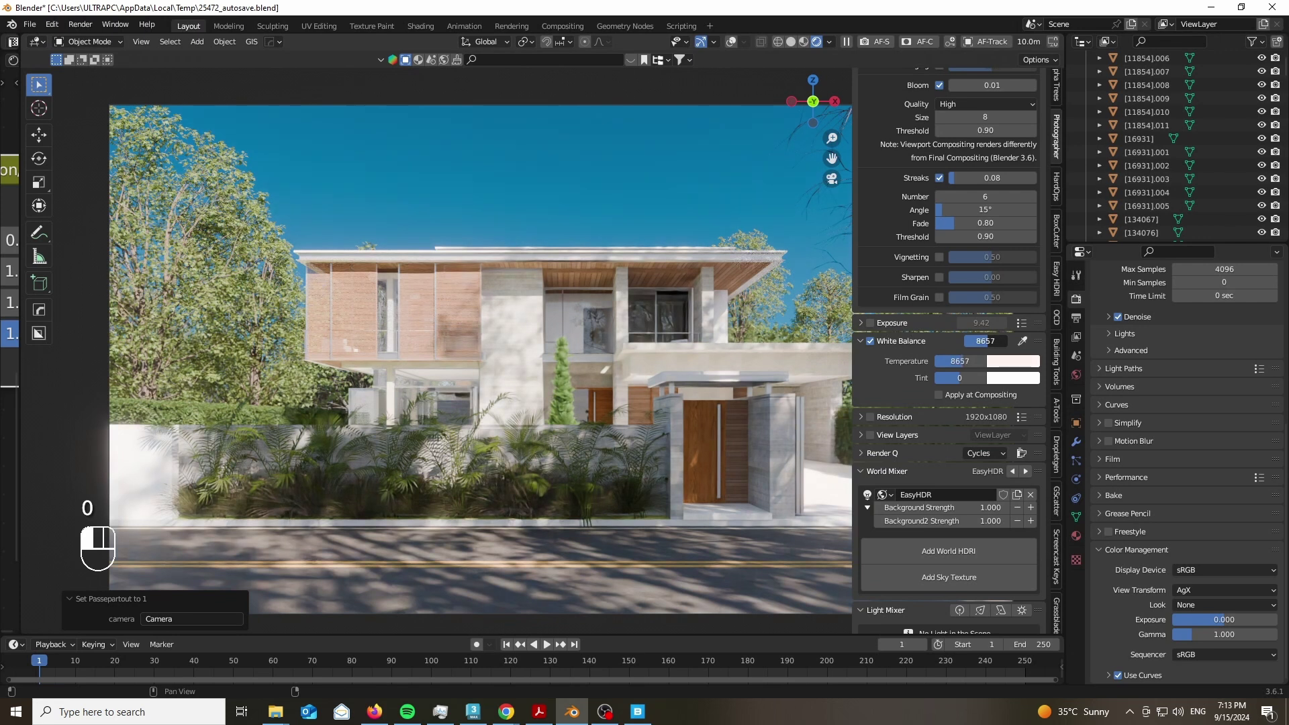
{"action": "key", "text": "Escape"}
{"action": "left_click", "coordinate": [989, 341]}
{"action": "type", "text": "8000"}
{"action": "key", "text": "Return"}
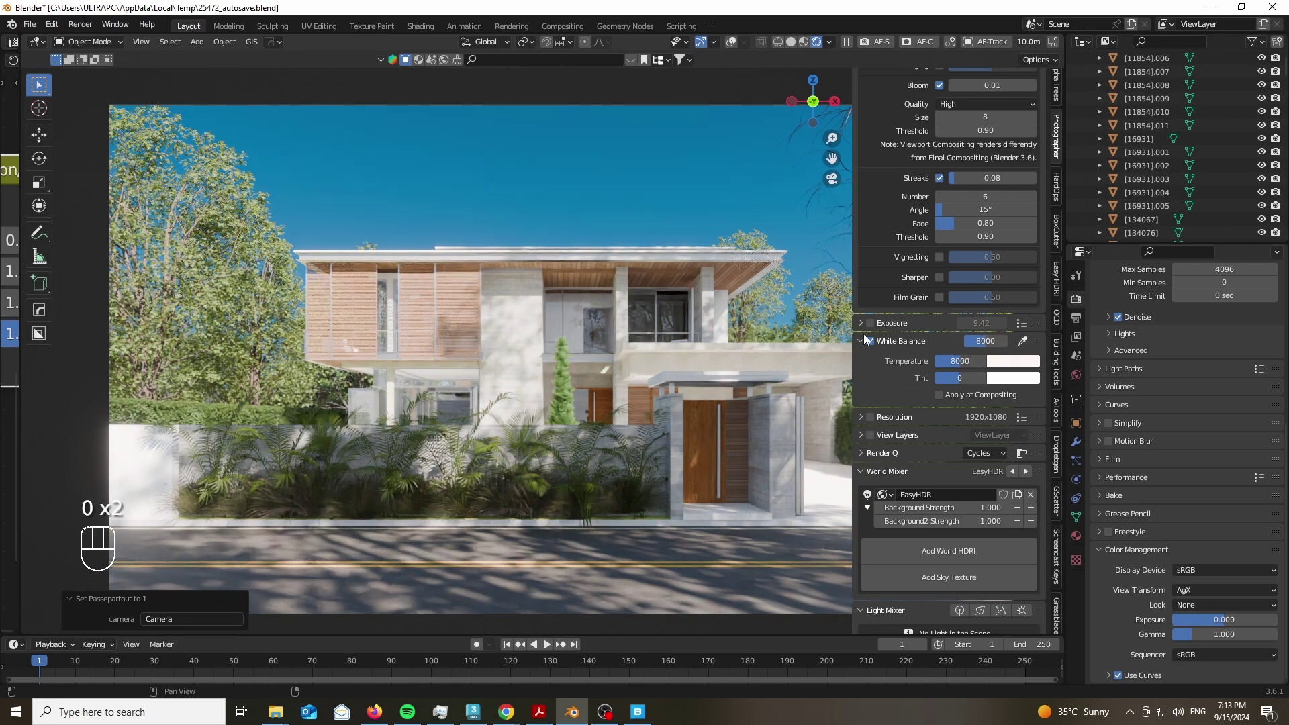
Set the White Balance temperature to 7500 and its tint to 1.
{"action": "left_click", "coordinate": [987, 341]}
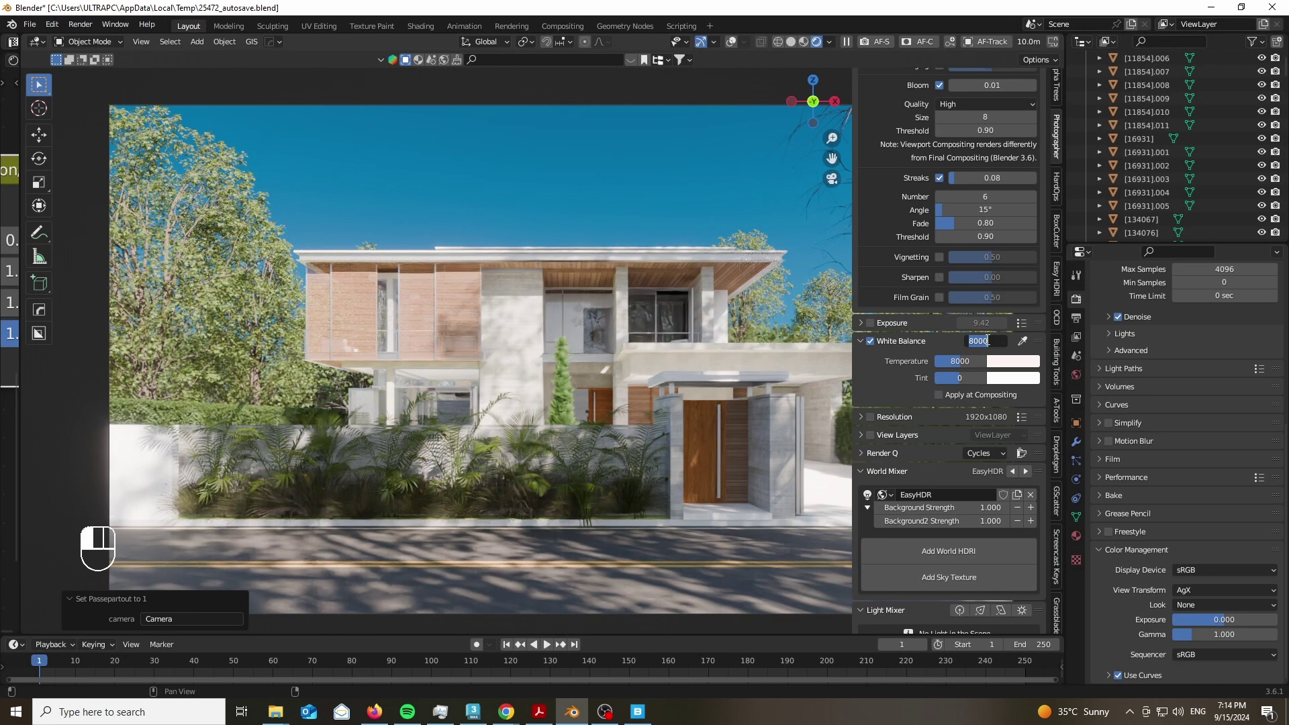
{"action": "key", "text": "Return"}
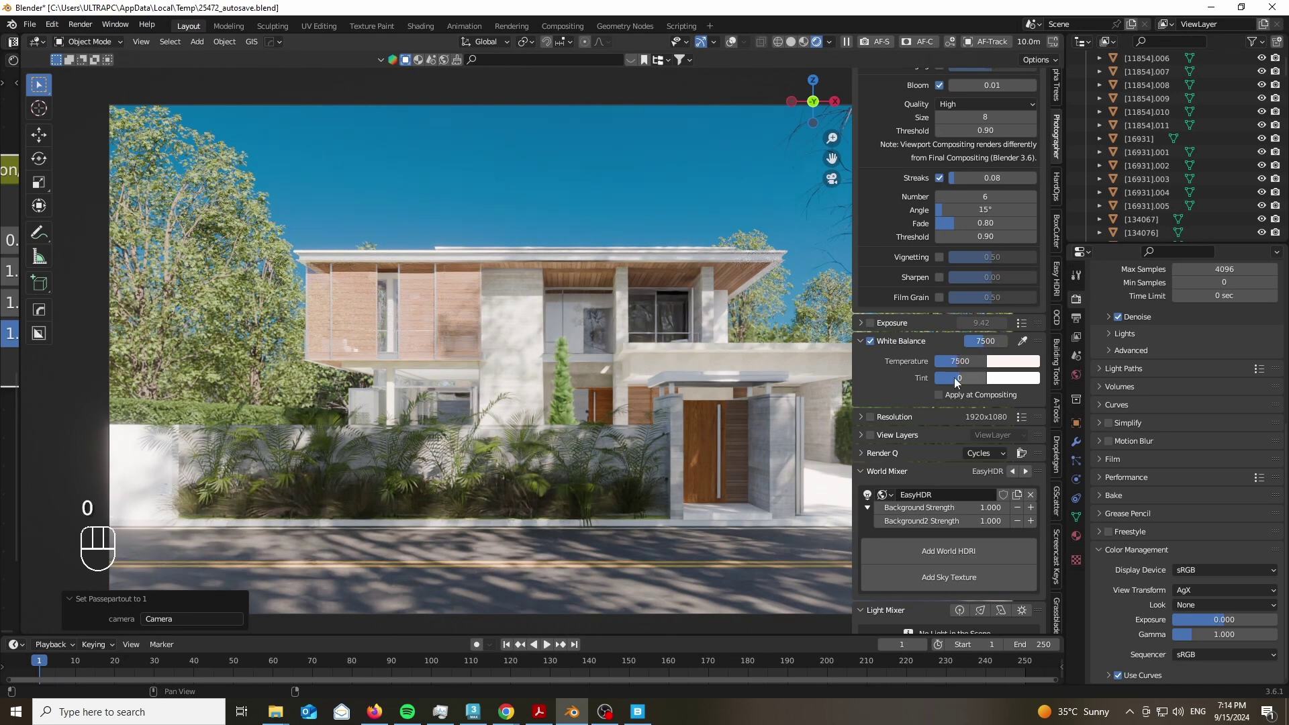
{"action": "left_click", "coordinate": [963, 378]}
{"action": "type", "text": "0"}
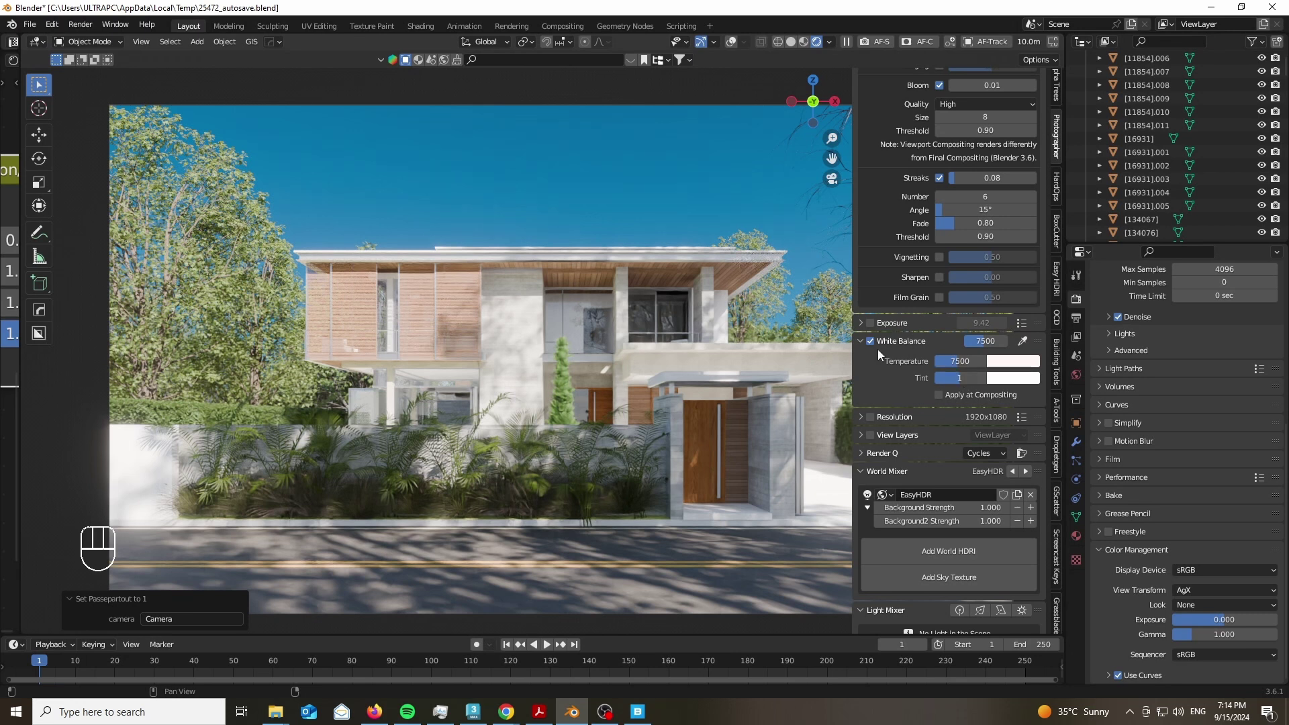
Hide the sidebar and recentre the enlarged camera view in the 3D viewport to check the render.
{"action": "scroll", "coordinate": [533, 361], "scroll_direction": "down", "scroll_amount": 3}
{"action": "scroll", "coordinate": [622, 325], "scroll_direction": "up", "scroll_amount": 2}
{"action": "scroll", "coordinate": [362, 301], "scroll_direction": "down", "scroll_amount": 1}
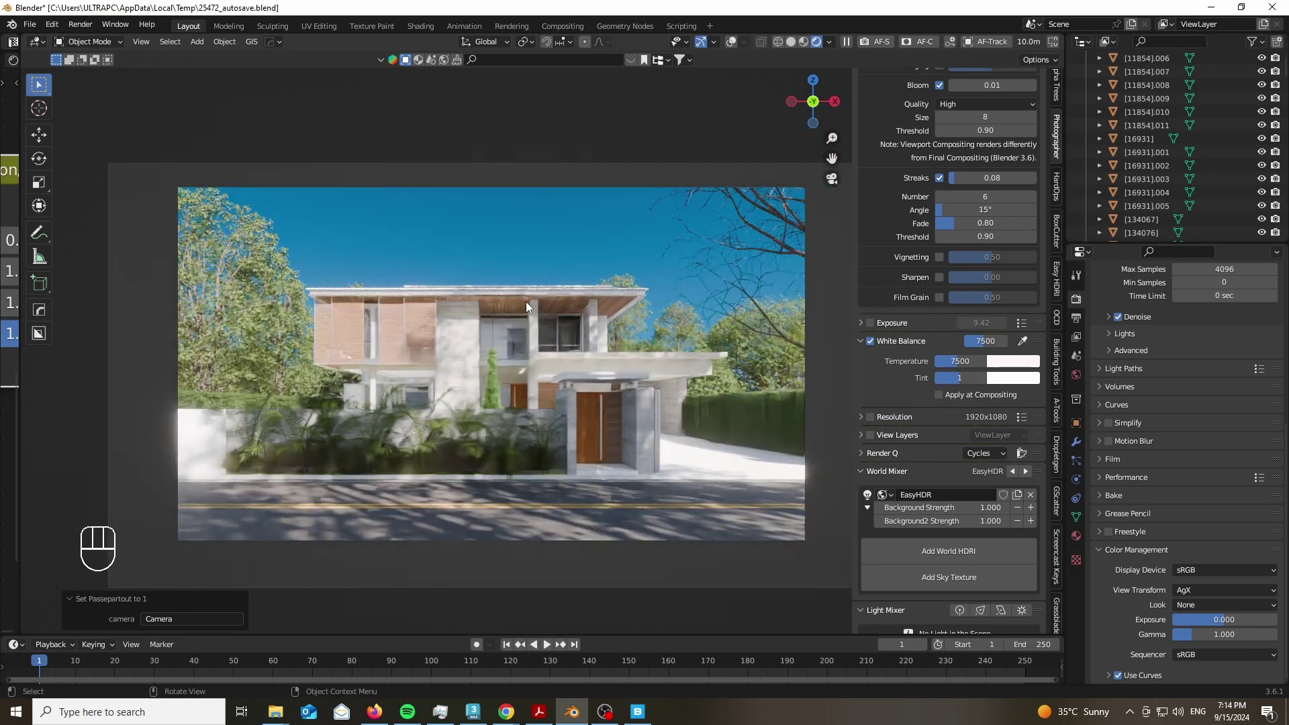
{"action": "scroll", "coordinate": [525, 301], "scroll_direction": "up", "scroll_amount": 2}
{"action": "scroll", "coordinate": [453, 270], "scroll_direction": "up", "scroll_amount": 1}
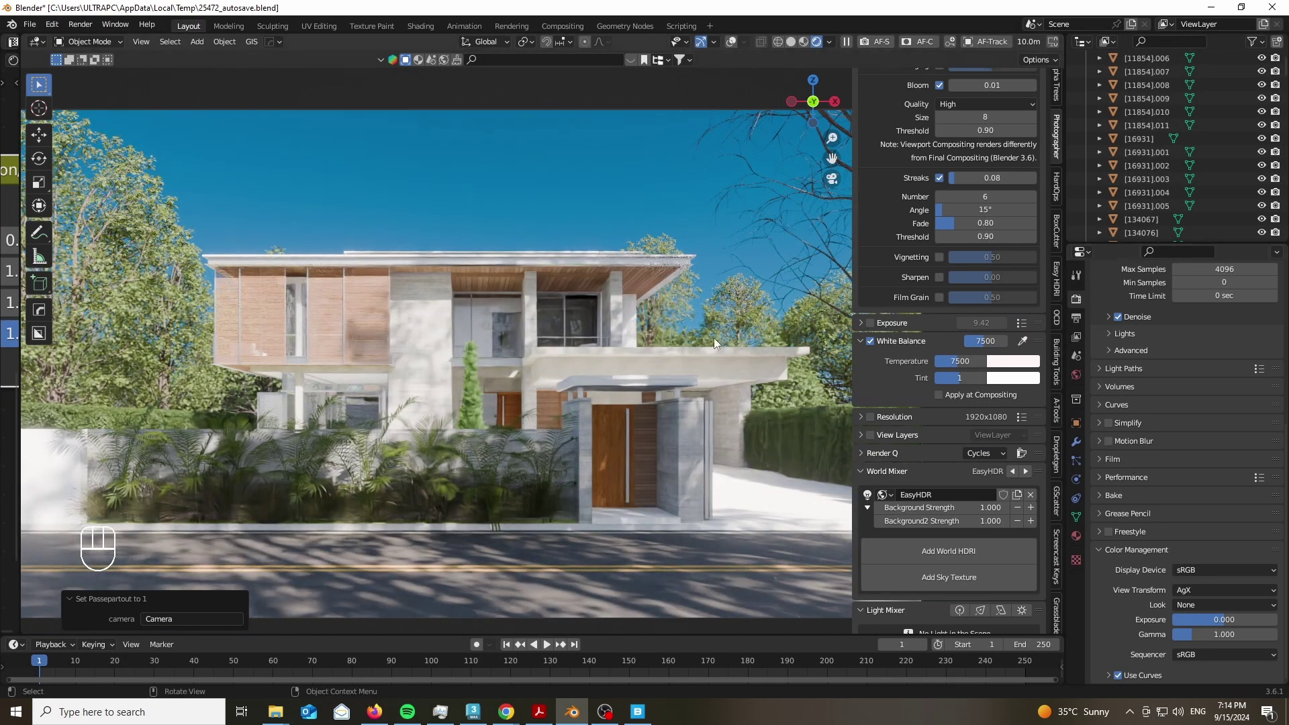
{"action": "key", "text": "n"}
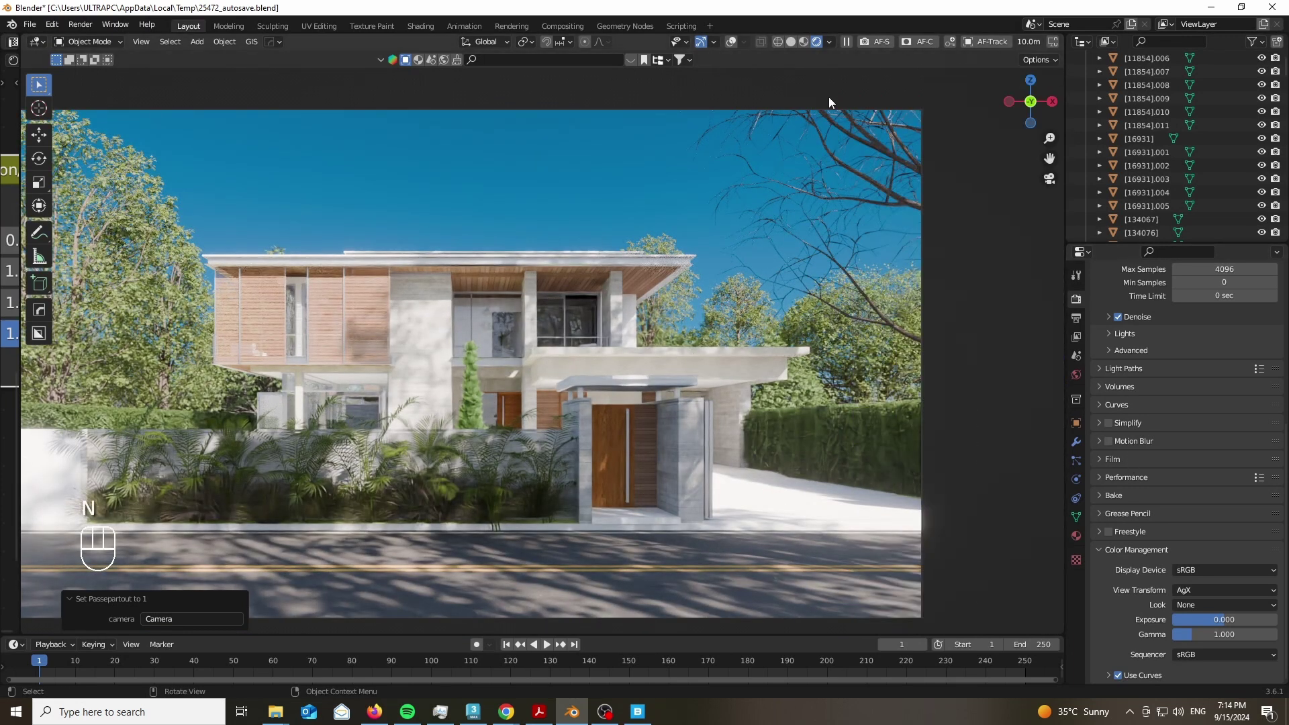
{"action": "left_click_drag", "start_coordinate": [1049, 158], "coordinate": [1135, 147]}
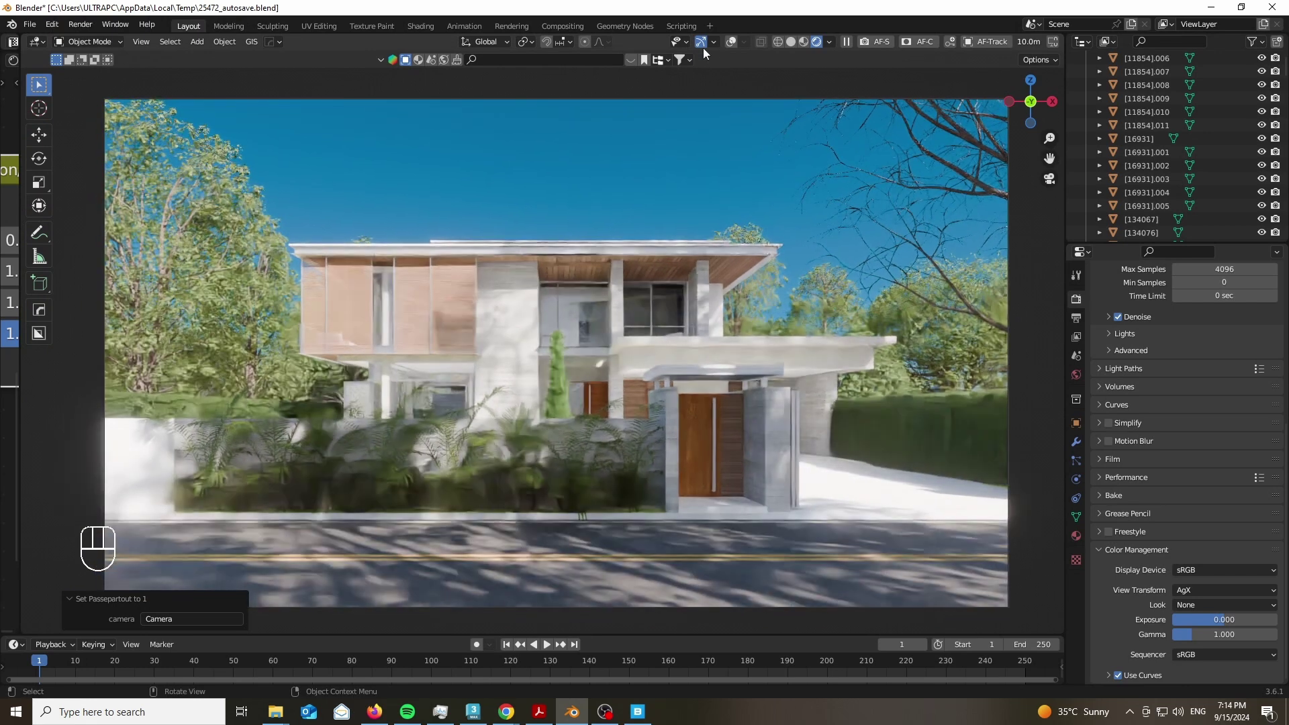
Set the camera's lens Shift Y to 0.116, showing the viewport overlays only while adjusting it.
{"action": "left_click", "coordinate": [701, 42]}
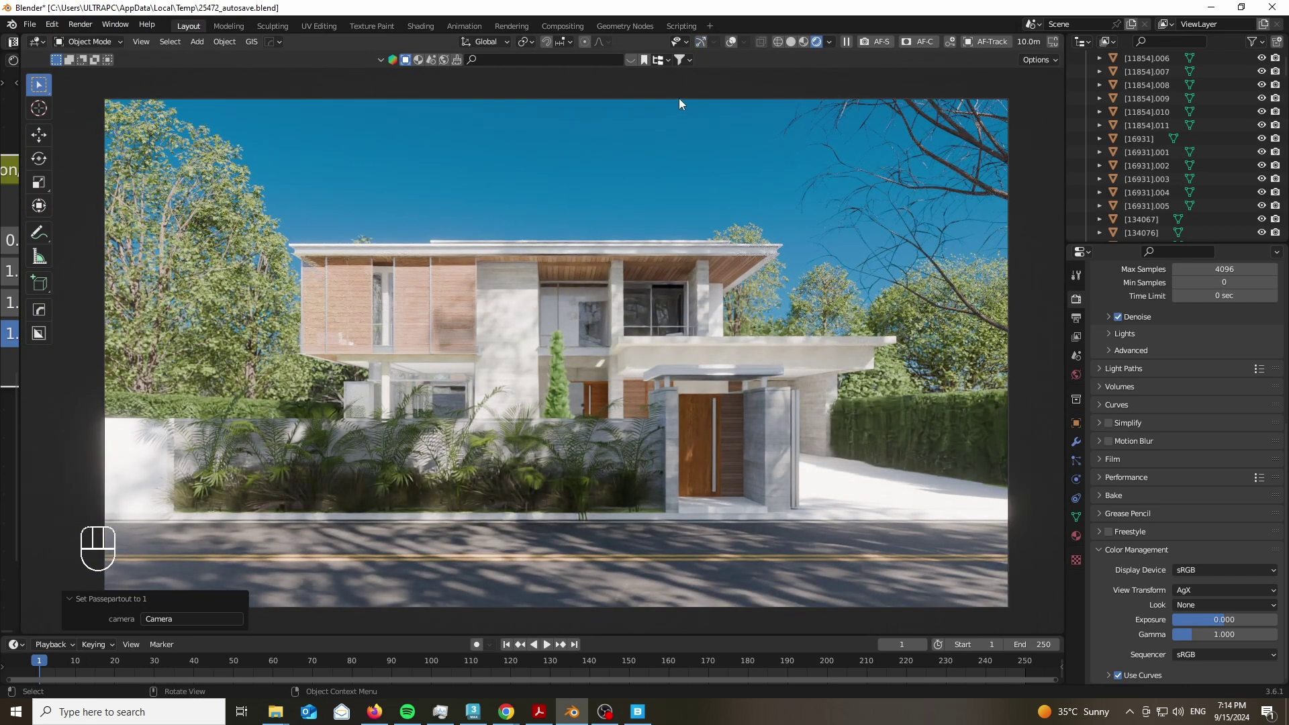
{"action": "left_click", "coordinate": [735, 40]}
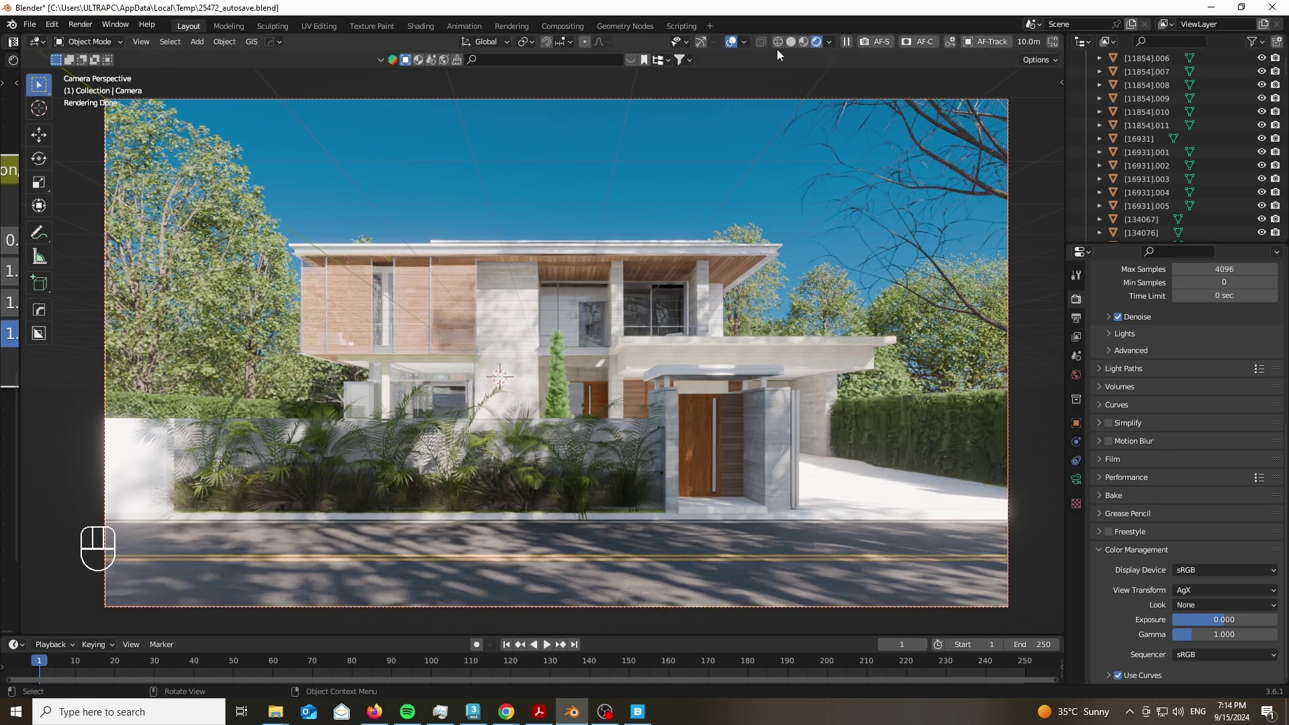
{"action": "left_click", "coordinate": [702, 42]}
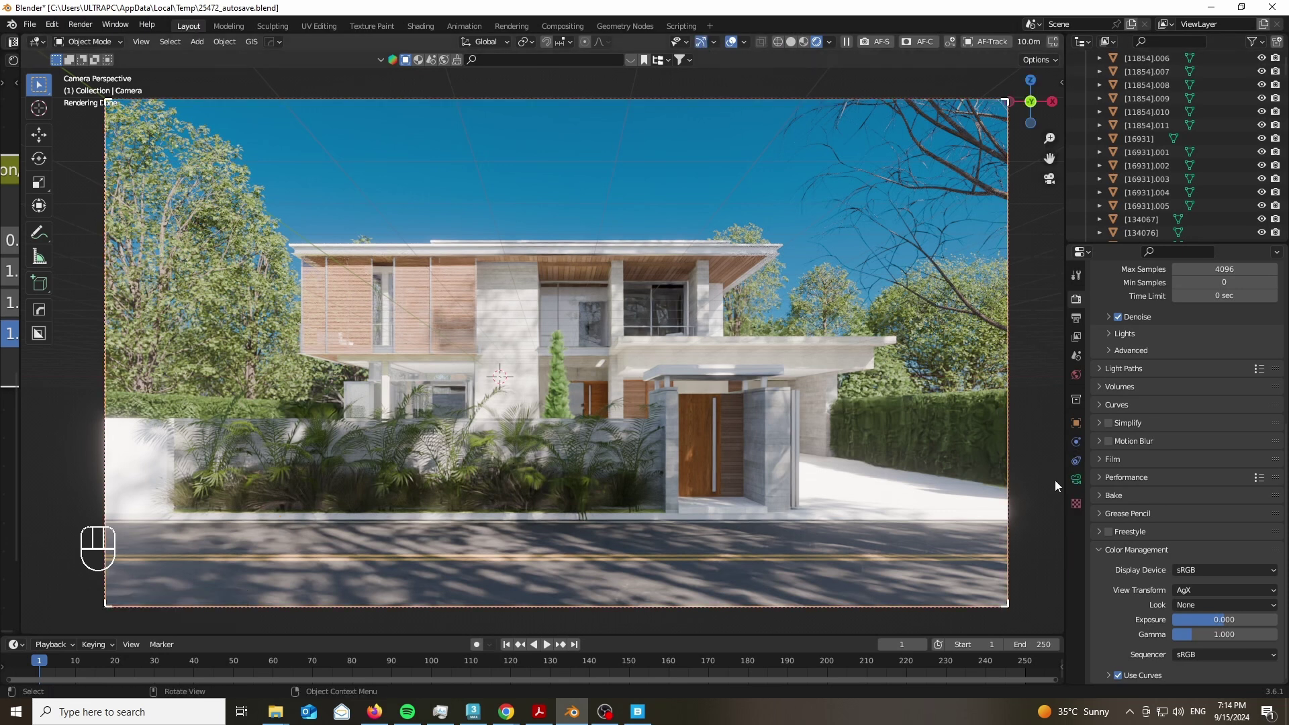
{"action": "left_click", "coordinate": [1075, 479]}
{"action": "scroll", "coordinate": [1132, 456], "scroll_direction": "up", "scroll_amount": 6}
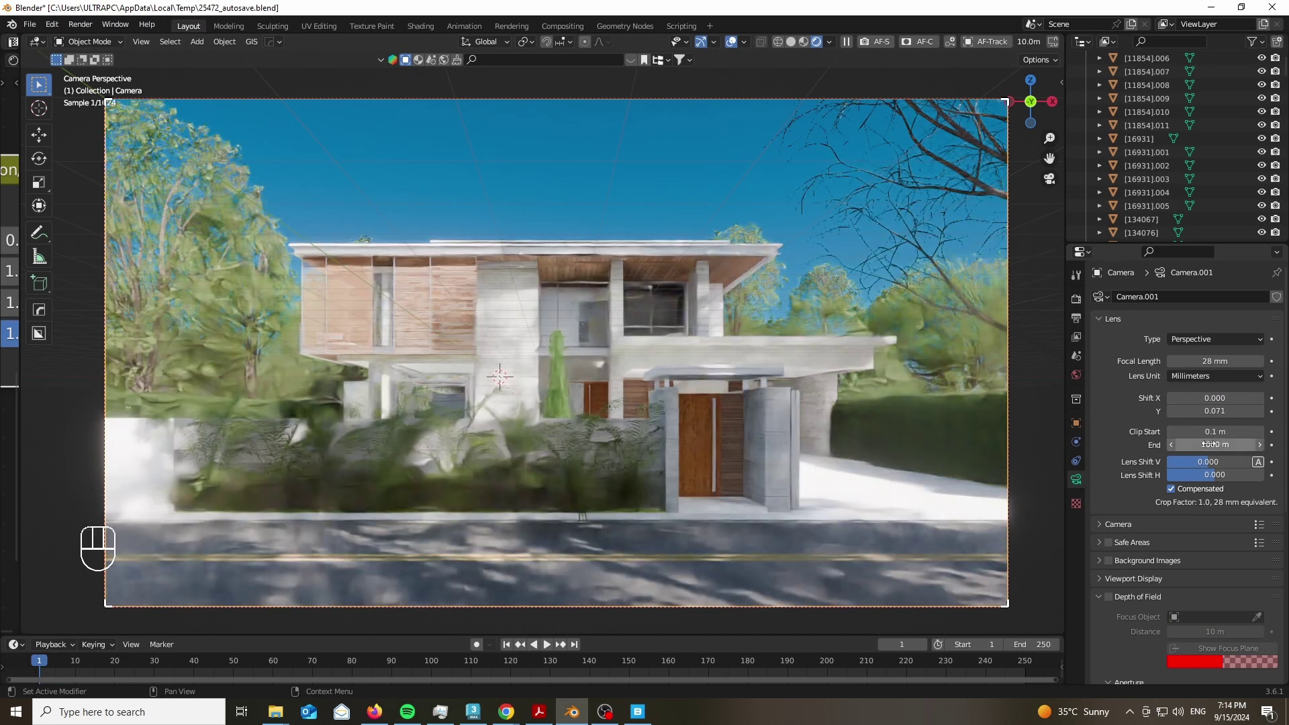
{"action": "mouse_move", "coordinate": [1214, 411]}
{"action": "left_mouse_down"}
{"action": "mouse_move", "coordinate": [1247, 410]}
{"action": "mouse_move", "coordinate": [1230, 411]}
{"action": "left_mouse_up"}
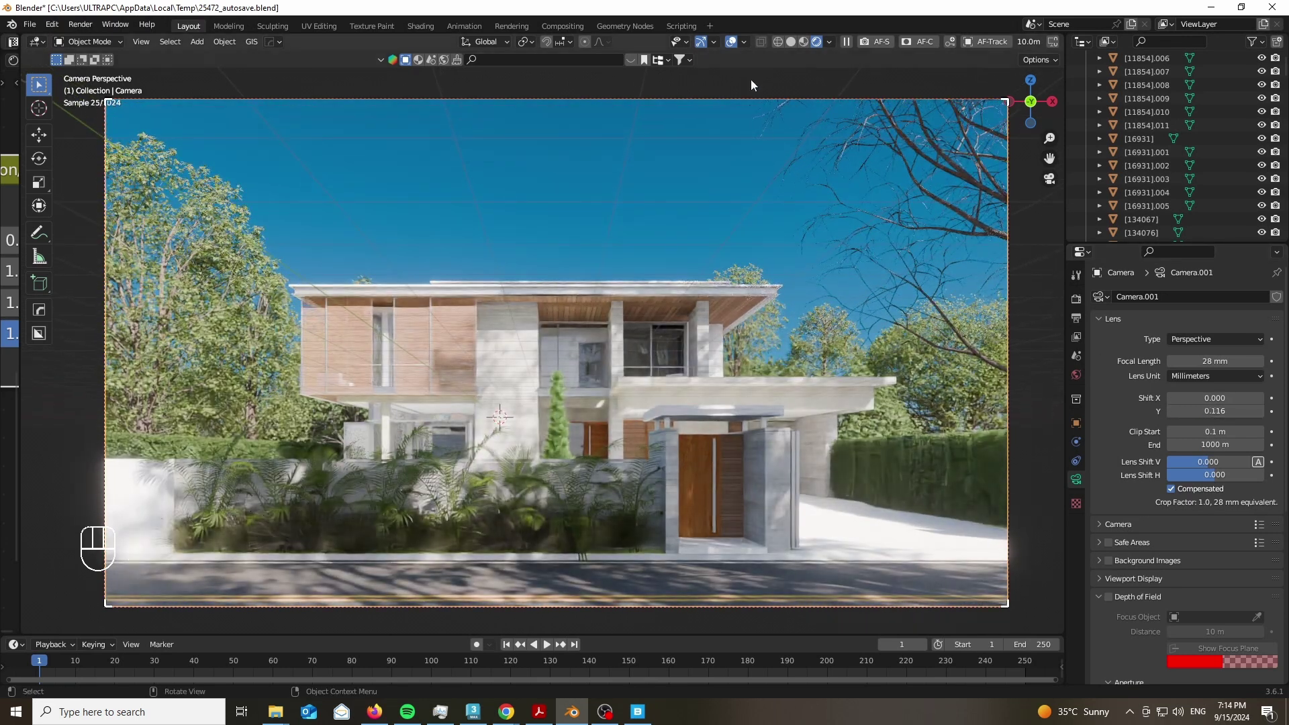
{"action": "left_click", "coordinate": [732, 43]}
{"action": "scroll", "coordinate": [702, 158], "scroll_direction": "down", "scroll_amount": 1}
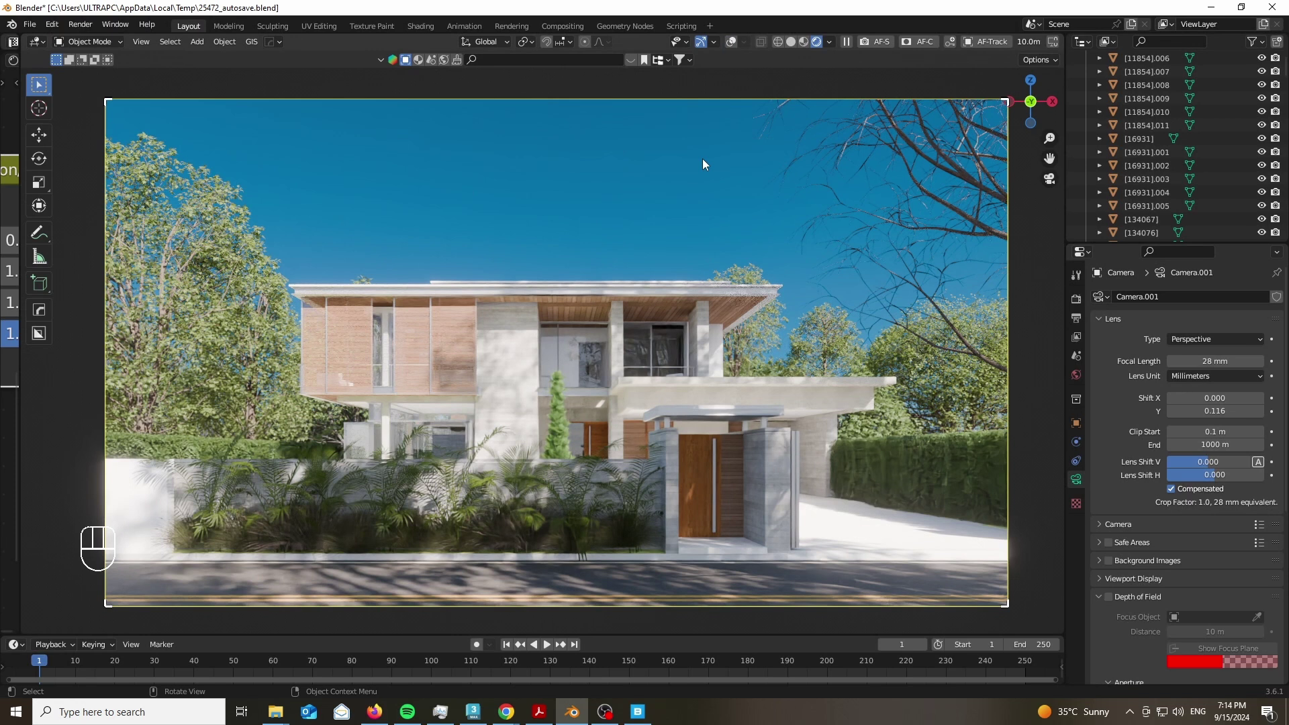
{"action": "scroll", "coordinate": [695, 183], "scroll_direction": "up", "scroll_amount": 1}
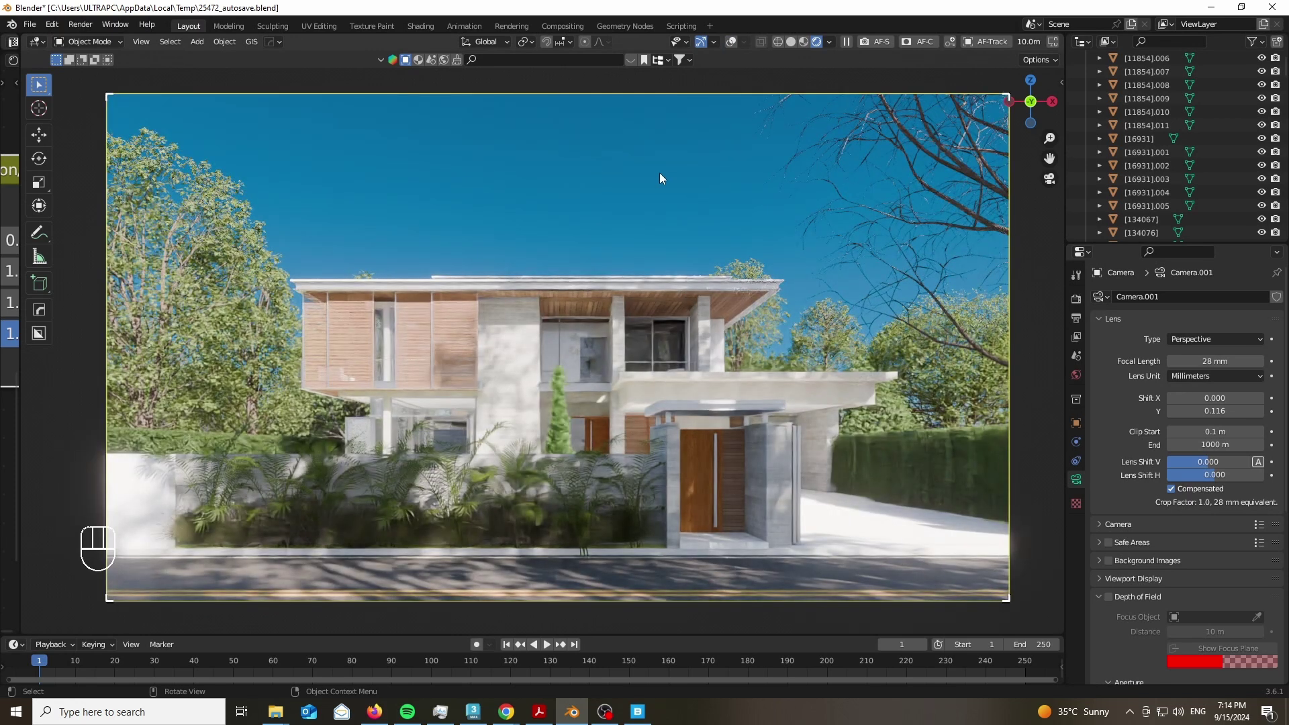
Set the Color Management Look in the render properties to Medium High Contrast.
{"action": "left_click", "coordinate": [1076, 299]}
{"action": "scroll", "coordinate": [1119, 426], "scroll_direction": "down", "scroll_amount": 10}
{"action": "left_click", "coordinate": [1193, 604]}
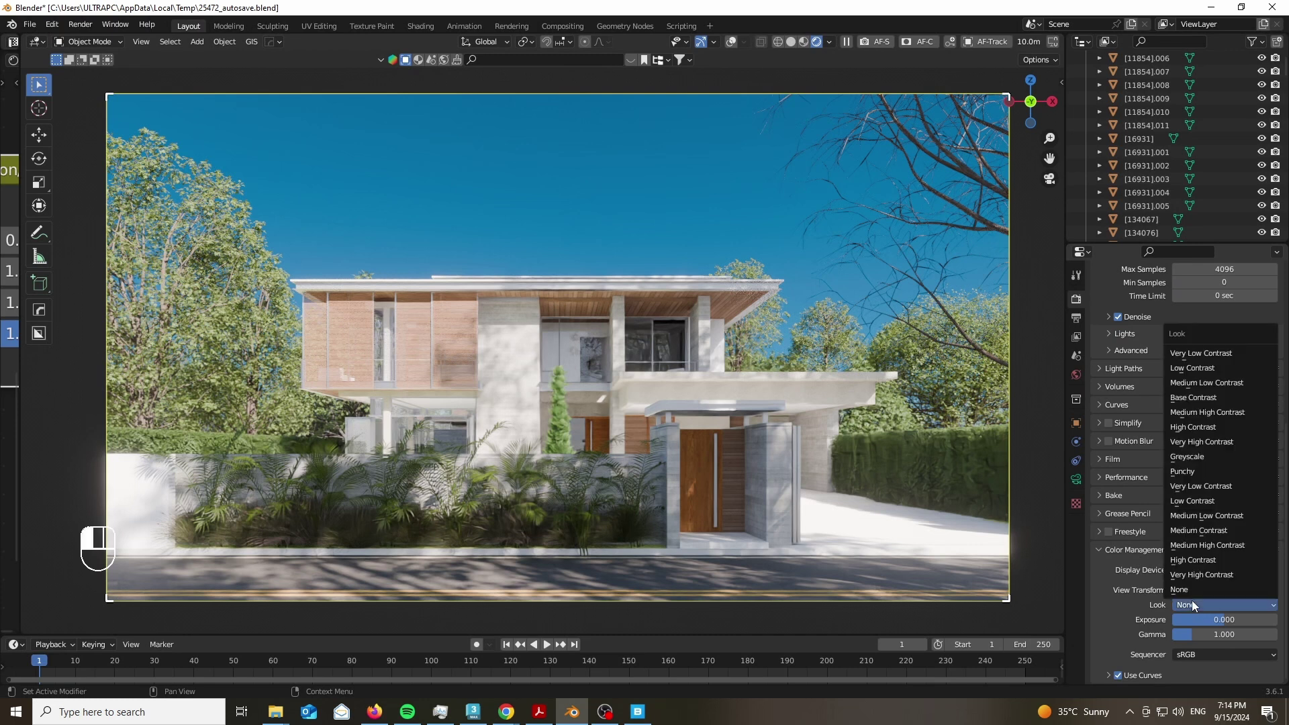
{"action": "left_click", "coordinate": [1208, 545]}
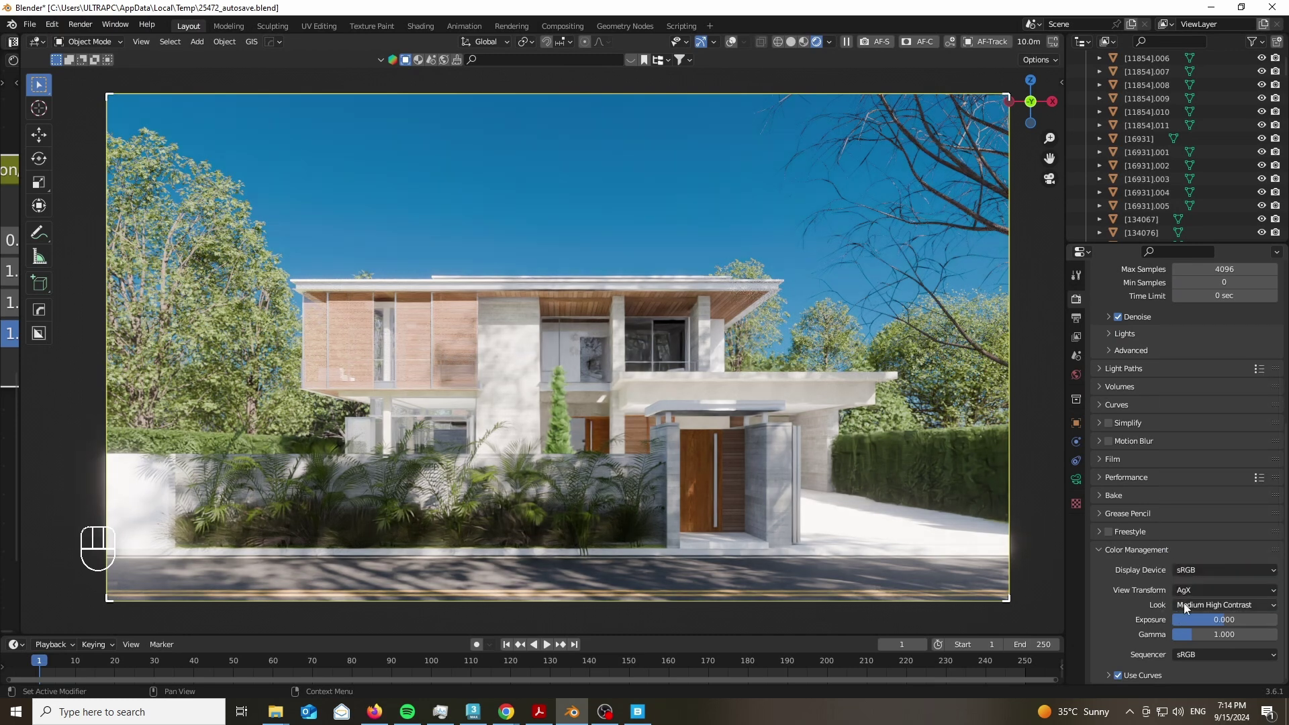